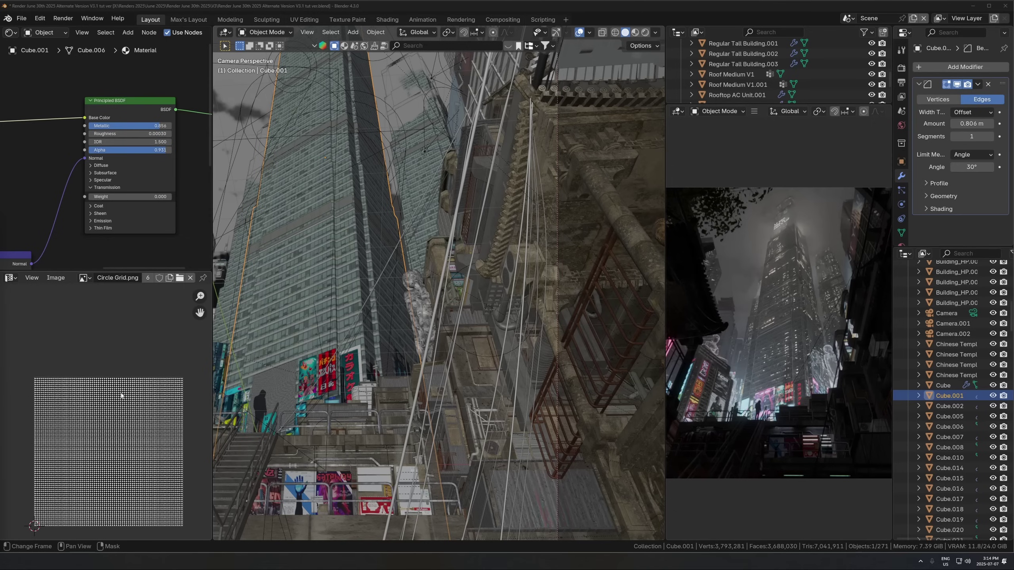
Step: Find the Altostratus_19 cloud in the scene and hide its whole VDB collection in the viewport
{"action": "middle_click_drag", "start_coordinate": [377, 340], "coordinate": [444, 341]}
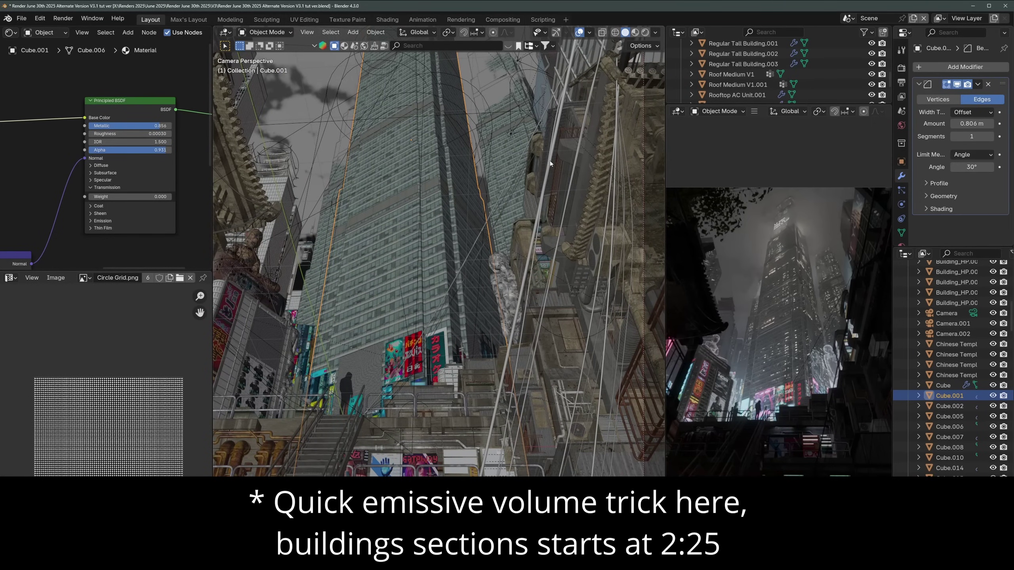
{"action": "scroll", "coordinate": [550, 163], "scroll_direction": "down", "scroll_amount": 2}
{"action": "scroll", "coordinate": [784, 327], "scroll_direction": "up", "scroll_amount": 1}
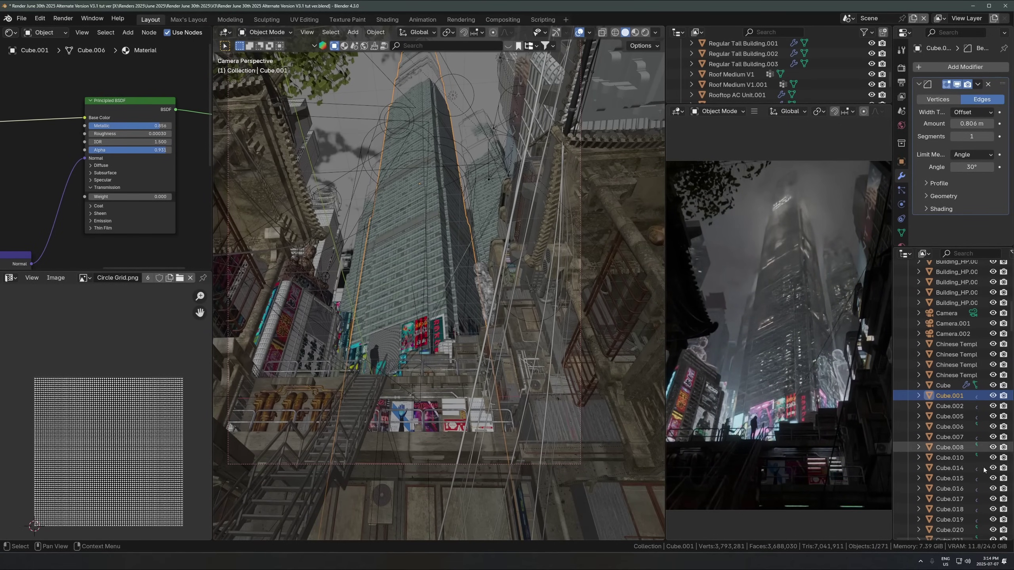
{"action": "scroll", "coordinate": [984, 471], "scroll_direction": "down", "scroll_amount": 5}
{"action": "scroll", "coordinate": [416, 198], "scroll_direction": "down", "scroll_amount": 3}
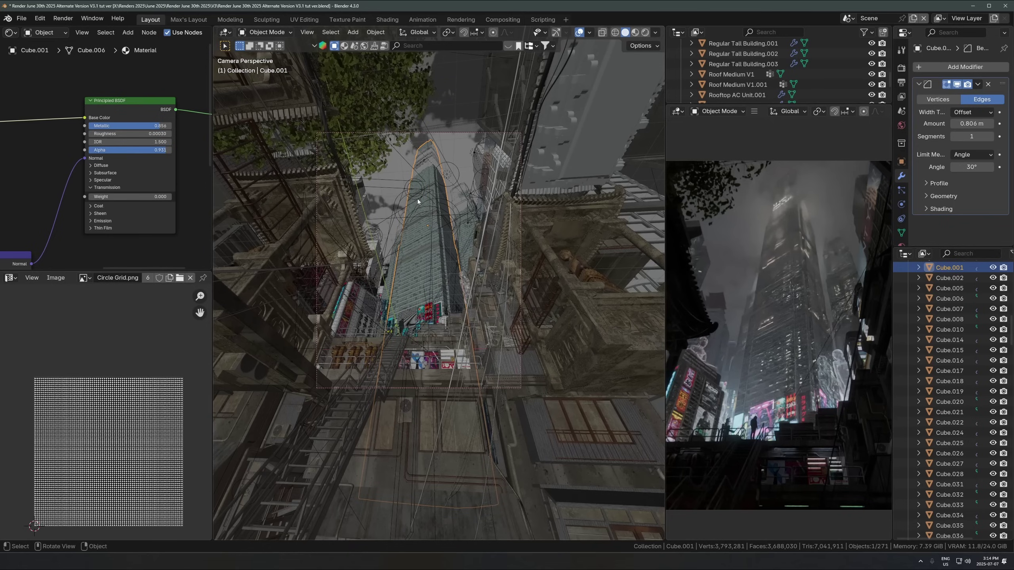
{"action": "left_click", "coordinate": [513, 203]}
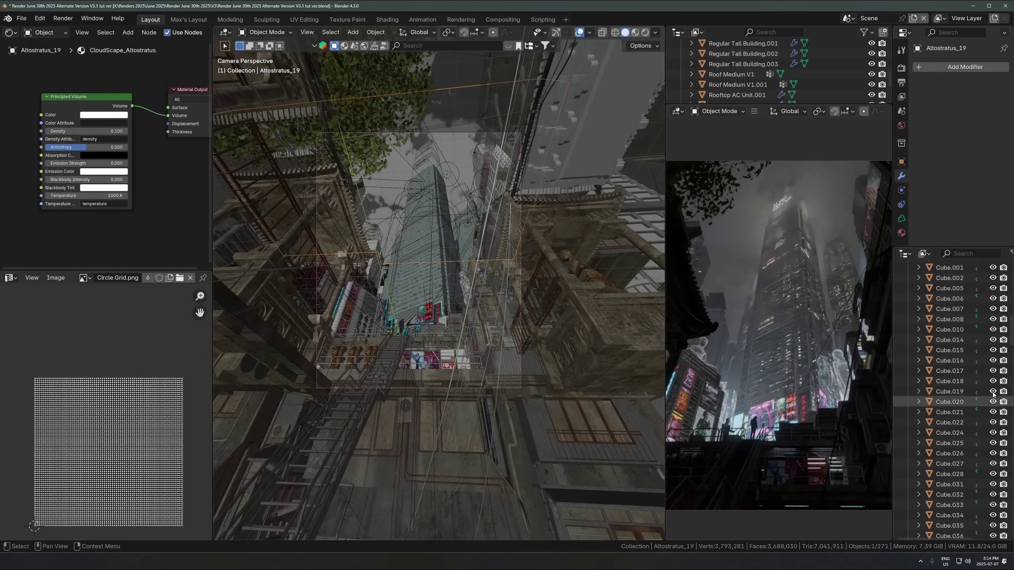
{"action": "scroll", "coordinate": [984, 399], "scroll_direction": "down", "scroll_amount": 10}
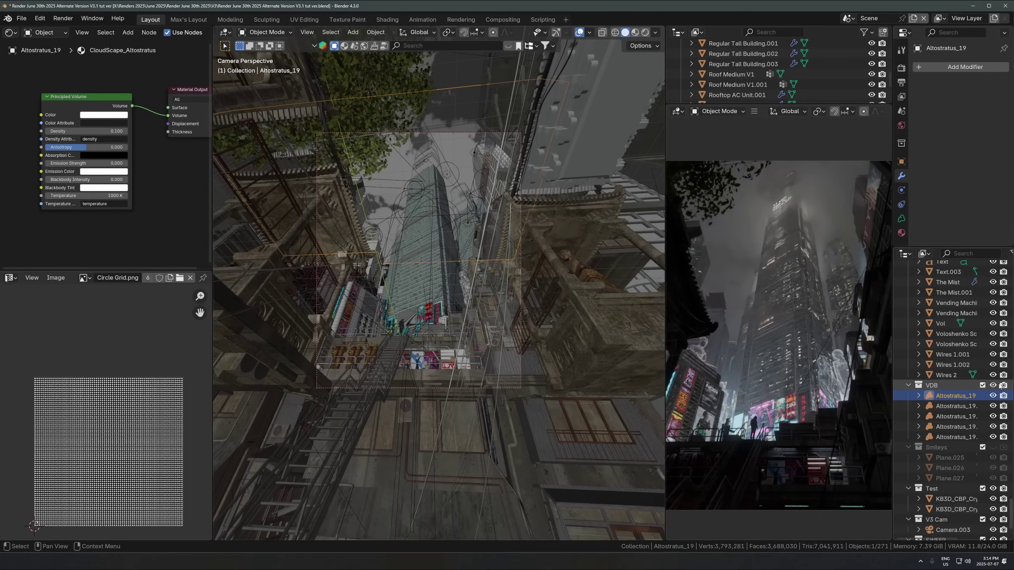
{"action": "left_click", "coordinate": [993, 385]}
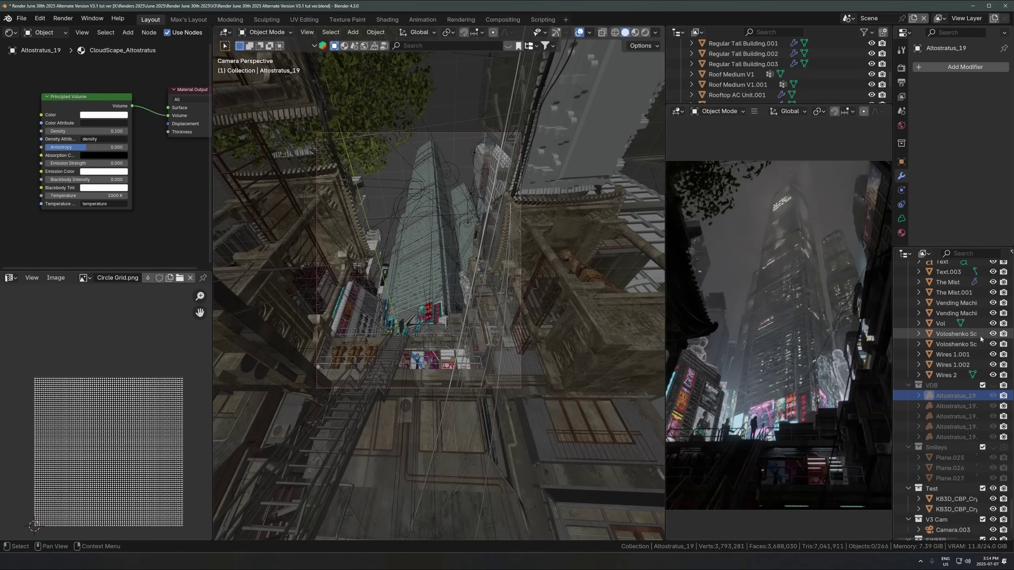
Step: Frame the large Vol fog cube enclosing the city and hide it in the viewport
{"action": "left_click", "coordinate": [942, 323]}
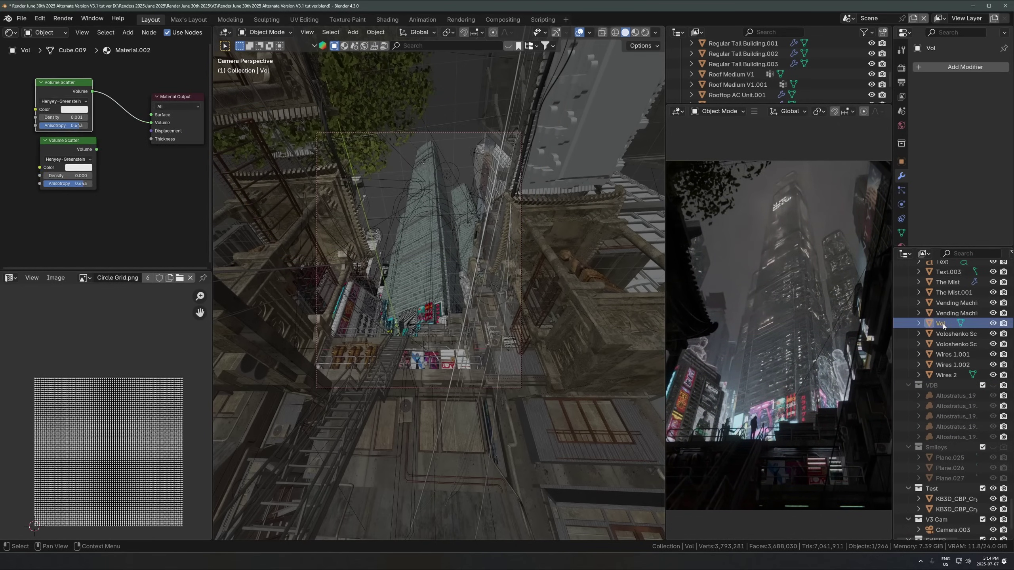
{"action": "key", "text": "KP_Decimal"}
{"action": "middle_click_drag", "start_coordinate": [471, 289], "coordinate": [395, 323]}
{"action": "scroll", "coordinate": [395, 323], "scroll_direction": "up", "scroll_amount": 2}
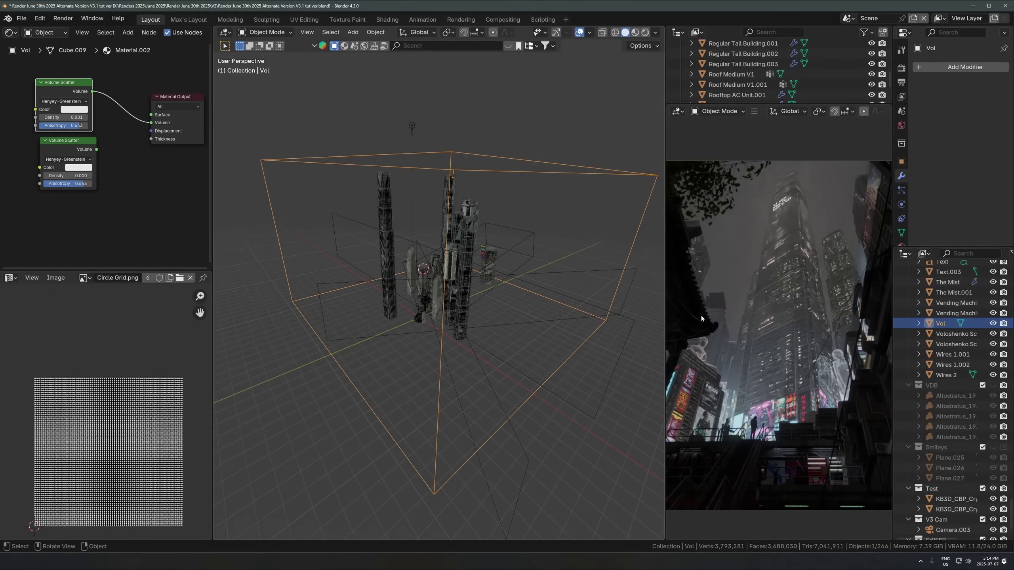
{"action": "left_click", "coordinate": [993, 324]}
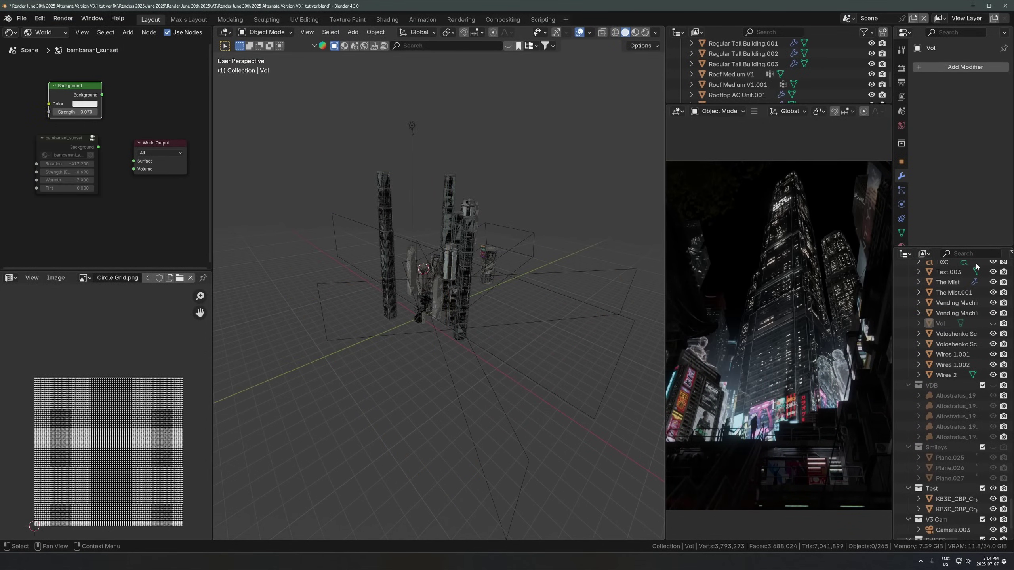
{"action": "left_click", "coordinate": [941, 323]}
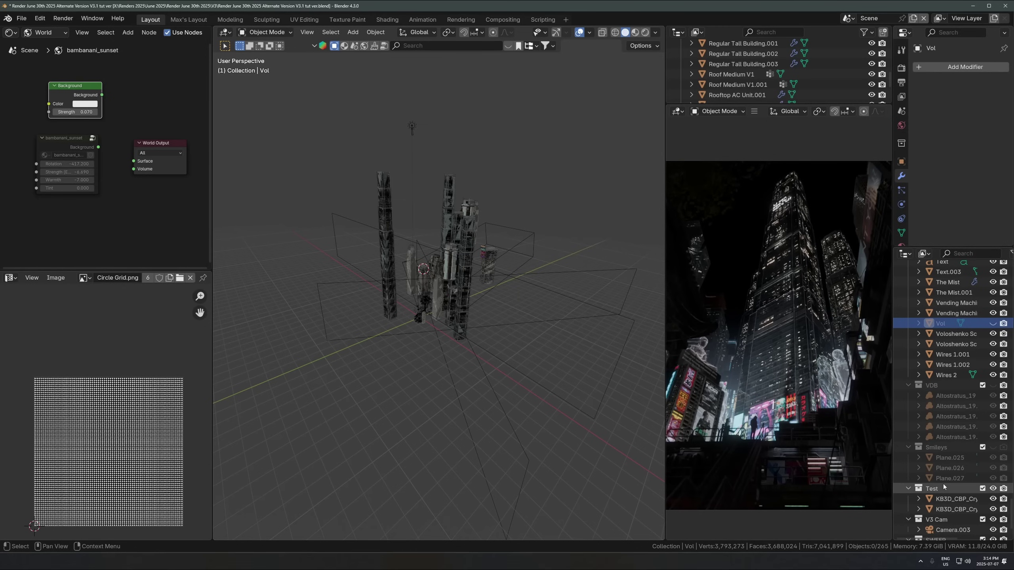
{"action": "scroll", "coordinate": [774, 376], "scroll_direction": "up", "scroll_amount": 2}
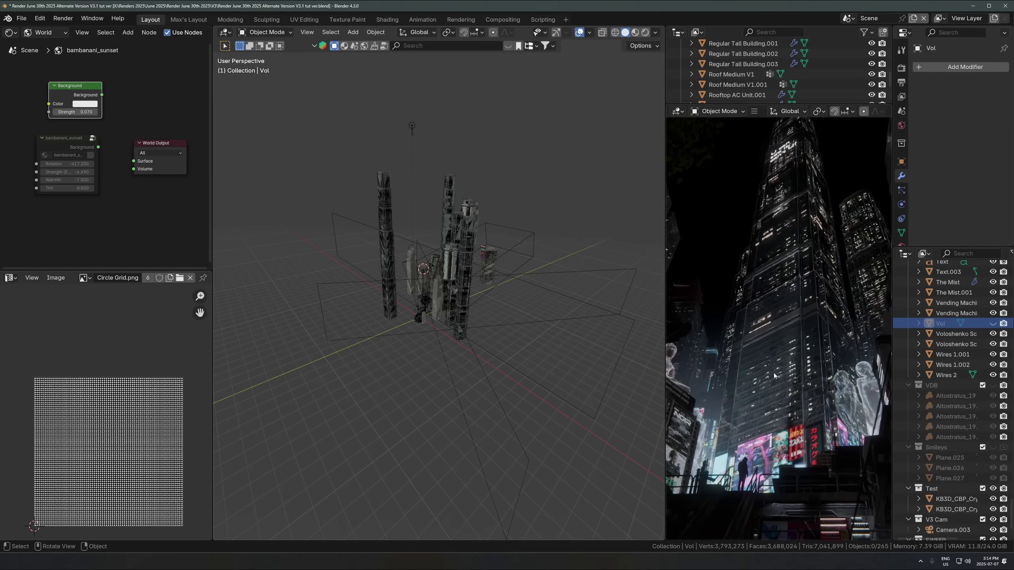
Step: Select the Cube.032 volume box among the buildings and show its object material nodes in place of the world shader
{"action": "middle_click_drag", "start_coordinate": [520, 301], "coordinate": [548, 244]}
{"action": "left_click", "coordinate": [517, 316]}
{"action": "scroll", "coordinate": [534, 251], "scroll_direction": "down", "scroll_amount": 3}
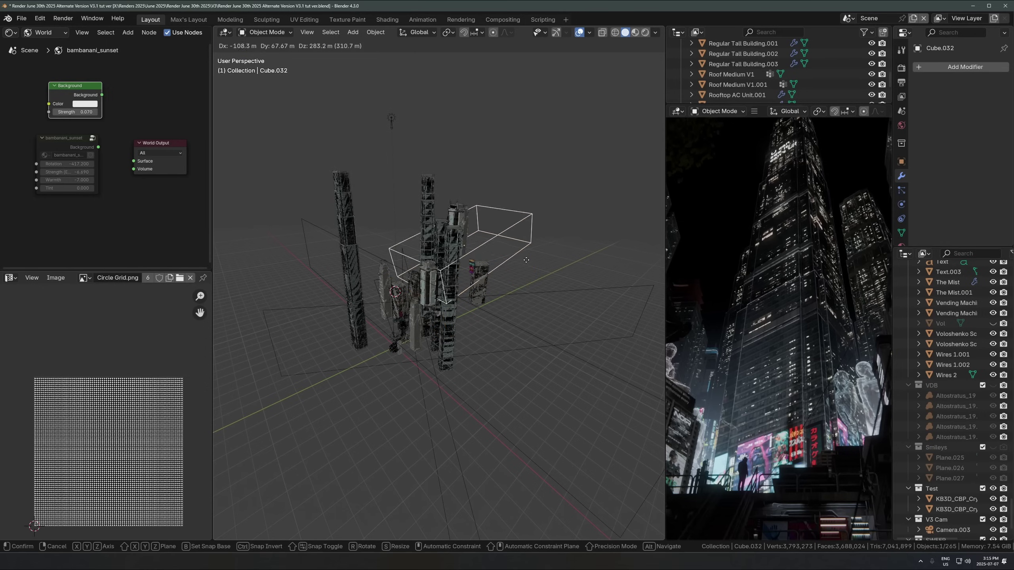
{"action": "left_click", "coordinate": [49, 34]}
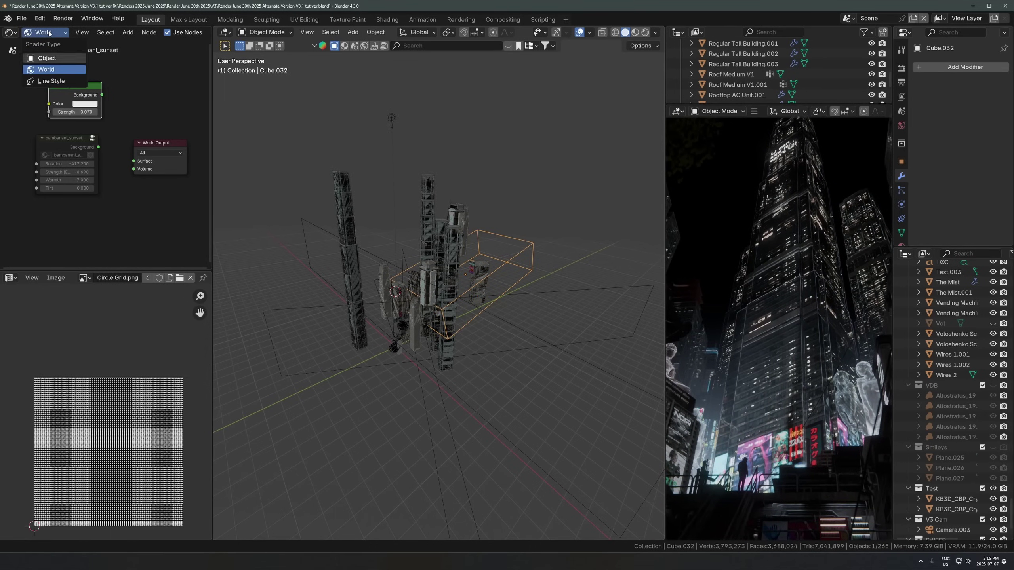
{"action": "left_click", "coordinate": [44, 57]}
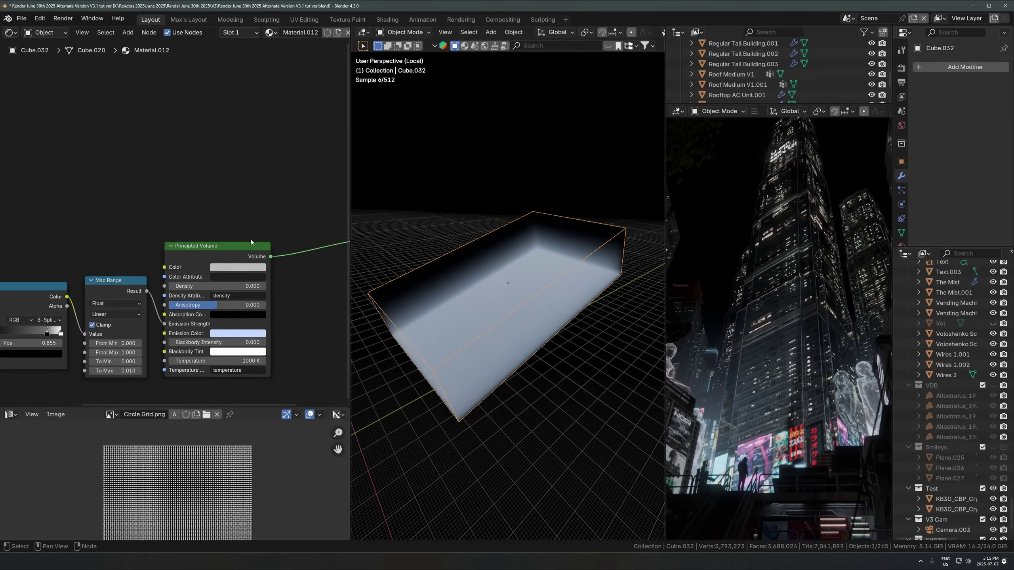
Step: Inspect the density of the Principled Volume node and the gradient glow on the isolated box
{"action": "scroll", "coordinate": [211, 255], "scroll_direction": "up", "scroll_amount": 2}
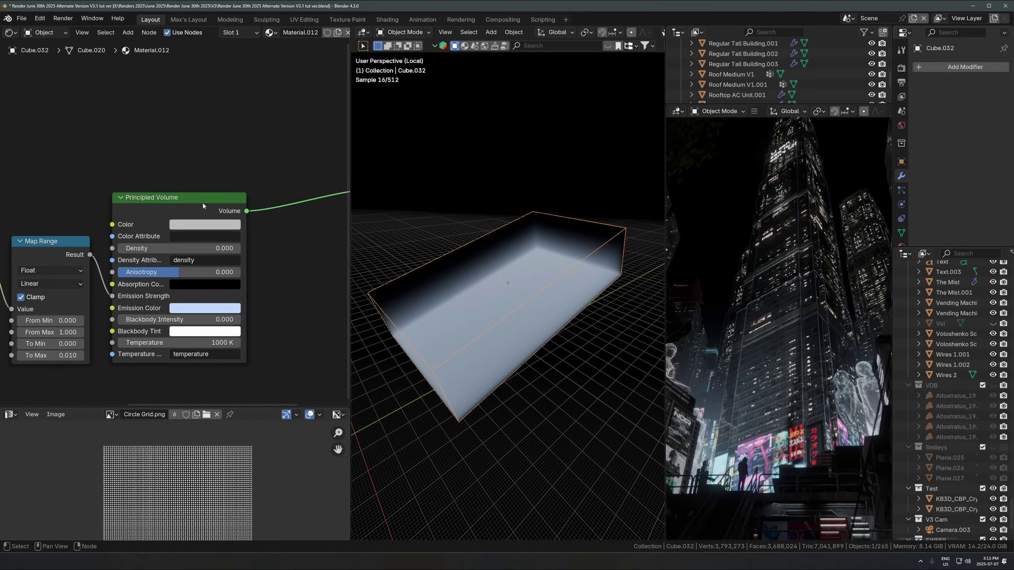
{"action": "left_click", "coordinate": [208, 248]}
{"action": "key", "text": "Return"}
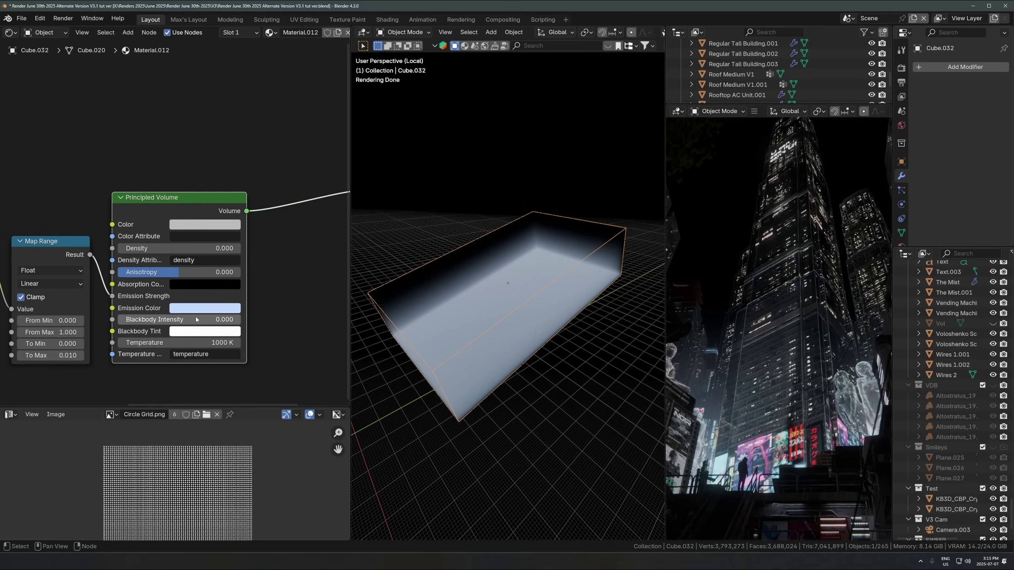
{"action": "middle_click_drag", "start_coordinate": [495, 318], "coordinate": [500, 304]}
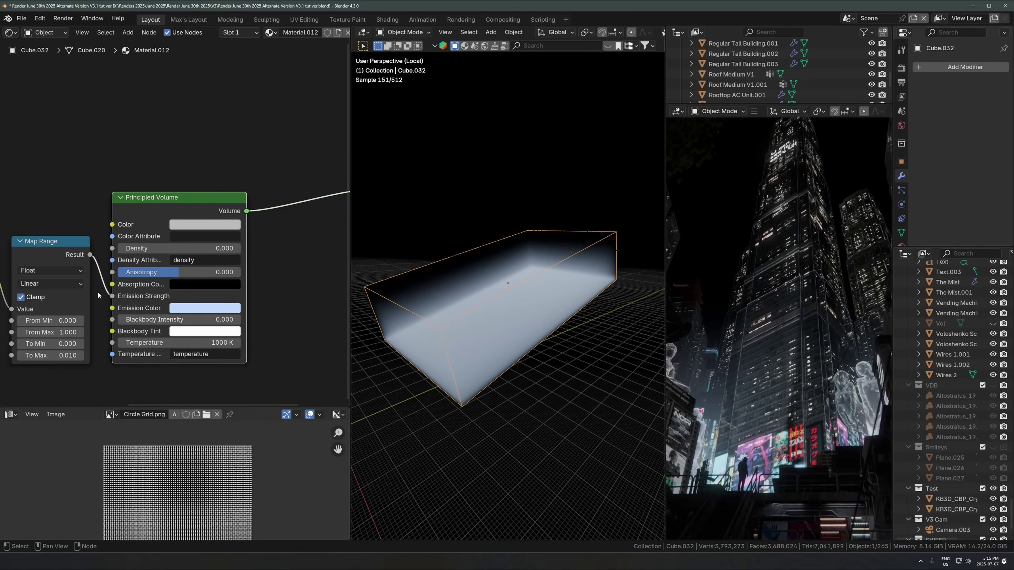
Step: Examine the Gradient Texture and Color Ramp nodes that feed the volume's emission strength through Map Range
{"action": "middle_click_drag", "start_coordinate": [121, 291], "coordinate": [61, 264]}
{"action": "left_click", "coordinate": [60, 256]}
{"action": "scroll", "coordinate": [110, 297], "scroll_direction": "down", "scroll_amount": 3}
{"action": "middle_click_drag", "start_coordinate": [171, 311], "coordinate": [65, 317]}
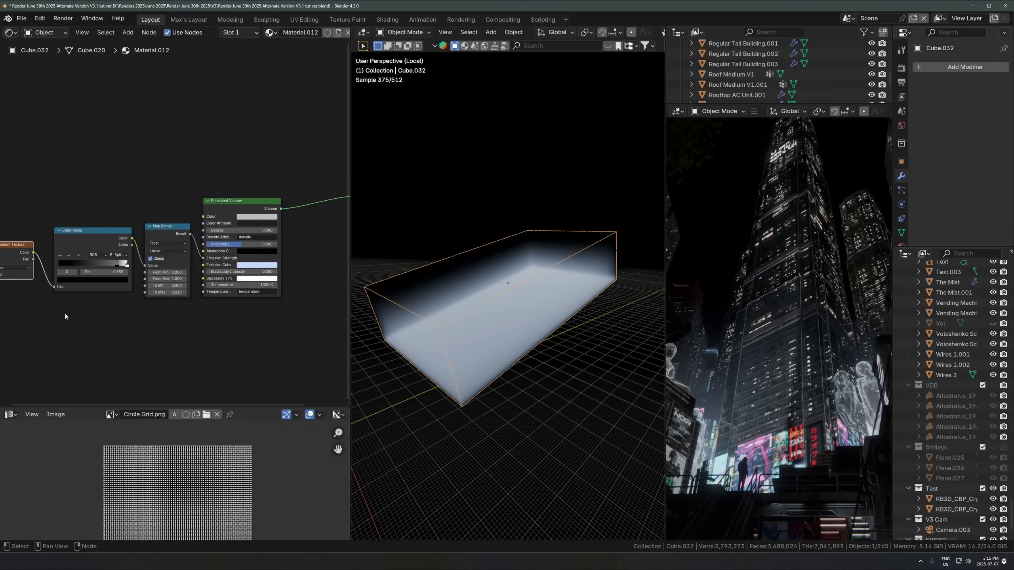
{"action": "left_click", "coordinate": [77, 232]}
{"action": "scroll", "coordinate": [92, 256], "scroll_direction": "up", "scroll_amount": 3}
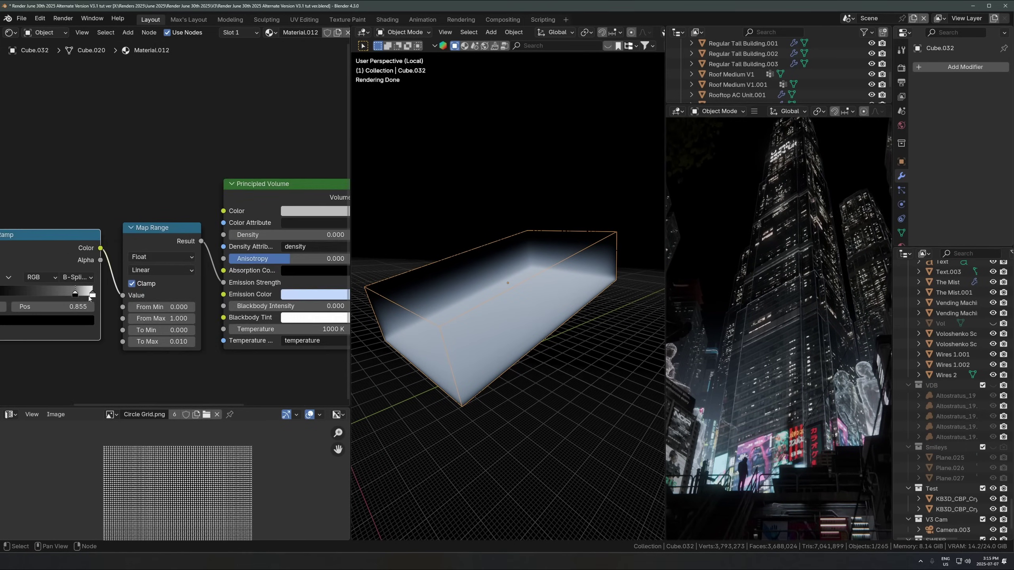
{"action": "left_click", "coordinate": [77, 278]}
{"action": "middle_click_drag", "start_coordinate": [154, 358], "coordinate": [120, 348]}
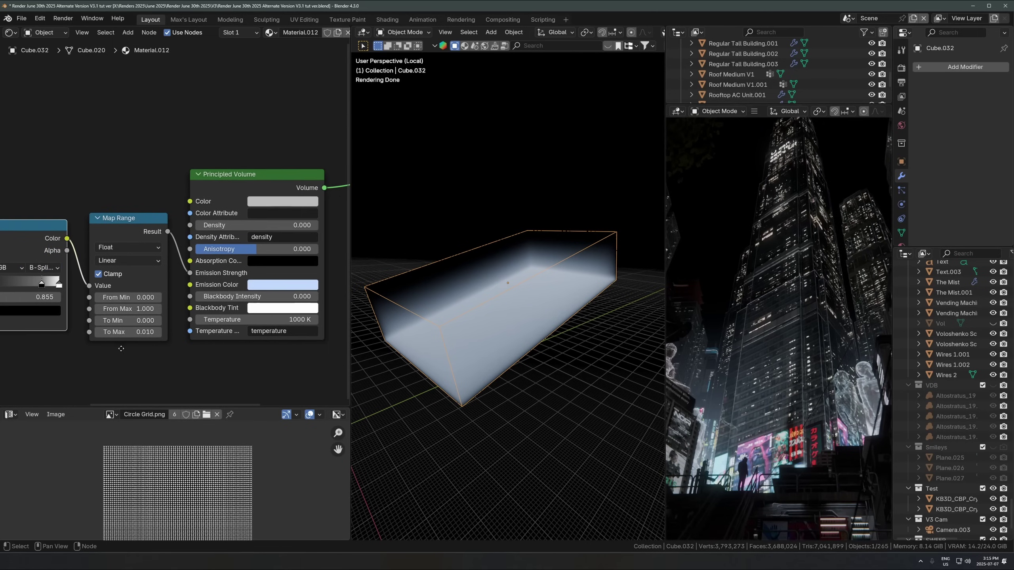
Step: Inspect the Map Range node's To Max value and its link to the emission strength
{"action": "left_click", "coordinate": [136, 335]}
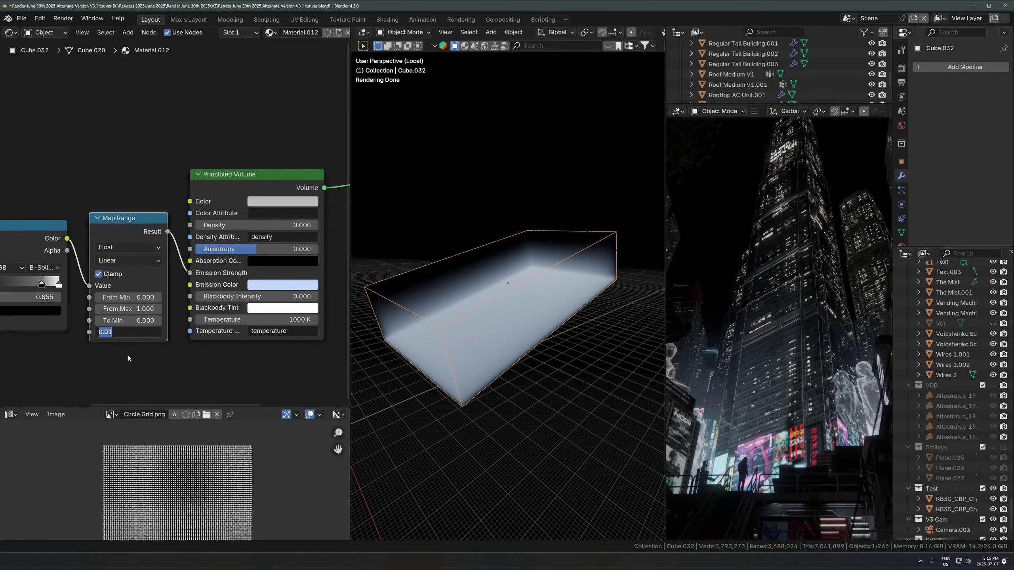
{"action": "key", "text": "Return"}
{"action": "middle_click_drag", "start_coordinate": [128, 359], "coordinate": [54, 340]}
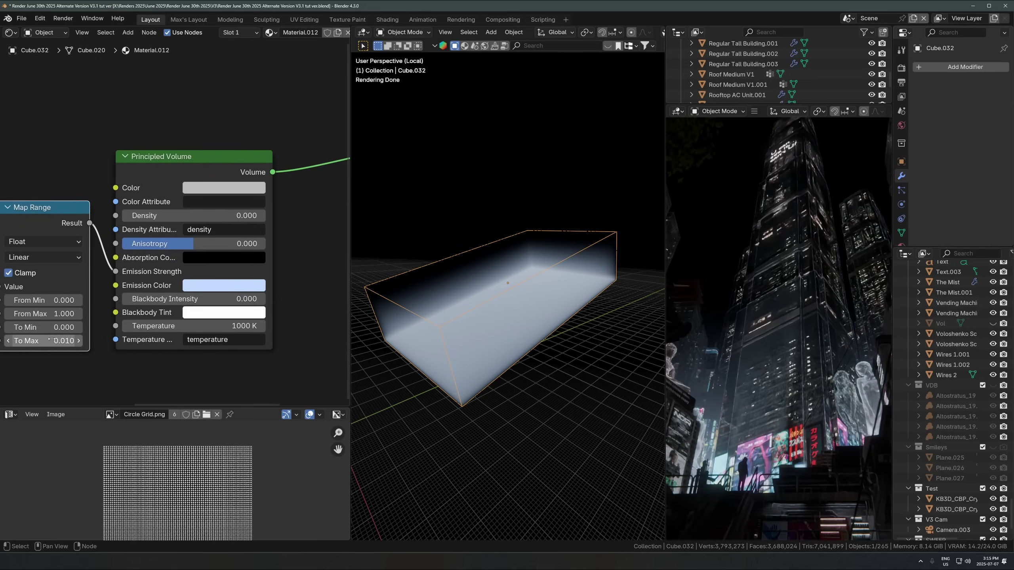
{"action": "scroll", "coordinate": [103, 284], "scroll_direction": "up", "scroll_amount": 2}
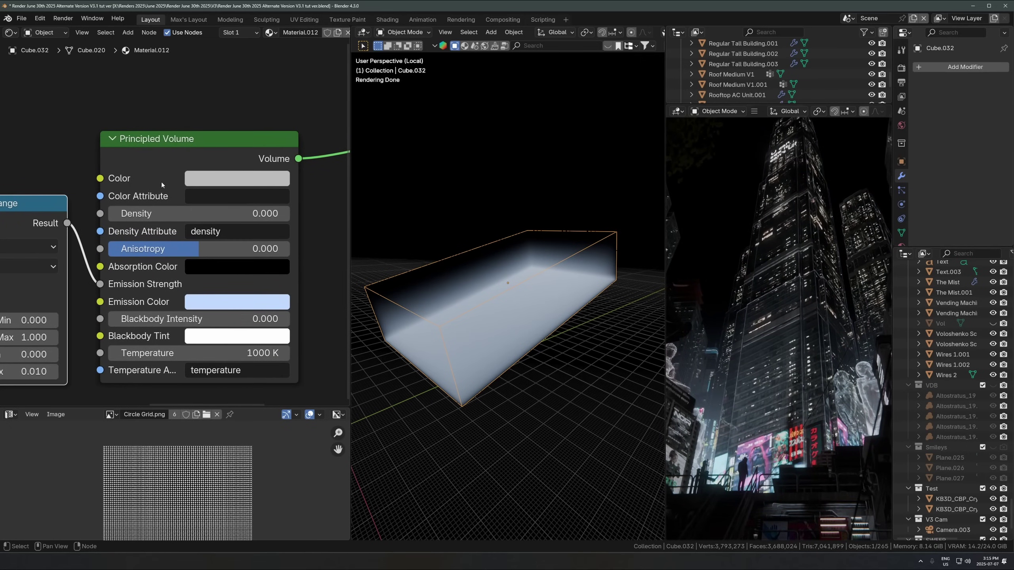
Step: Try a different emission color on the Principled Volume node and discard the change
{"action": "scroll", "coordinate": [174, 221], "scroll_direction": "up", "scroll_amount": 2}
{"action": "left_click", "coordinate": [239, 315]}
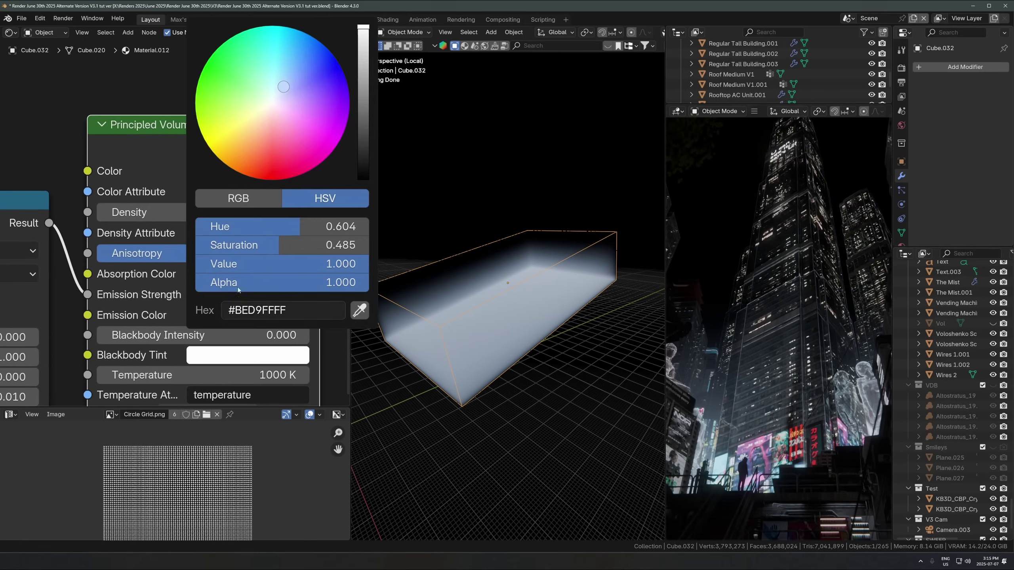
{"action": "left_click_drag", "start_coordinate": [268, 161], "coordinate": [281, 163]}
{"action": "right_click", "coordinate": [280, 163]}
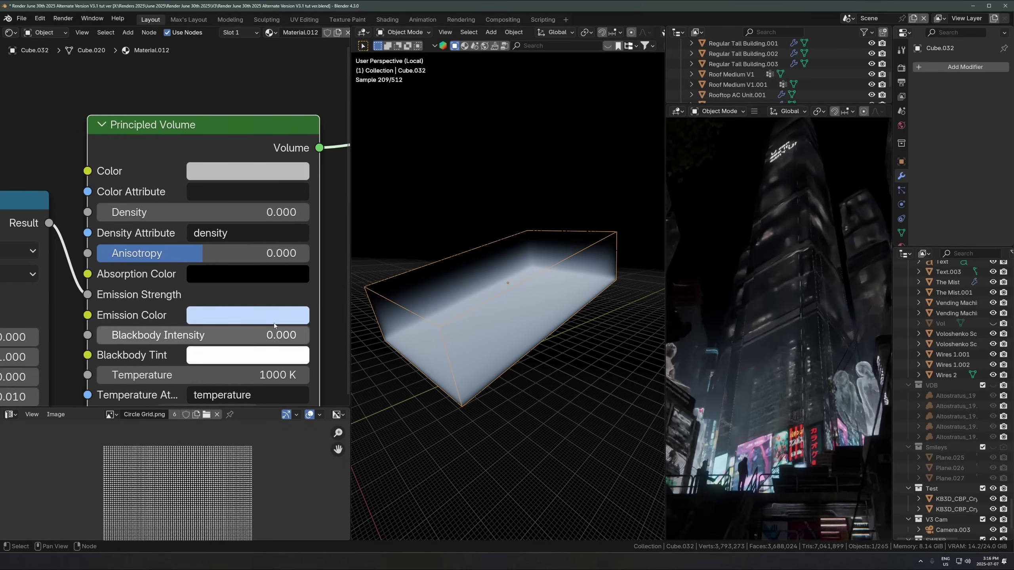
Step: Try clearing the volume box's rotation, inspect the gradient direction, and undo it
{"action": "key", "text": "alt+r"}
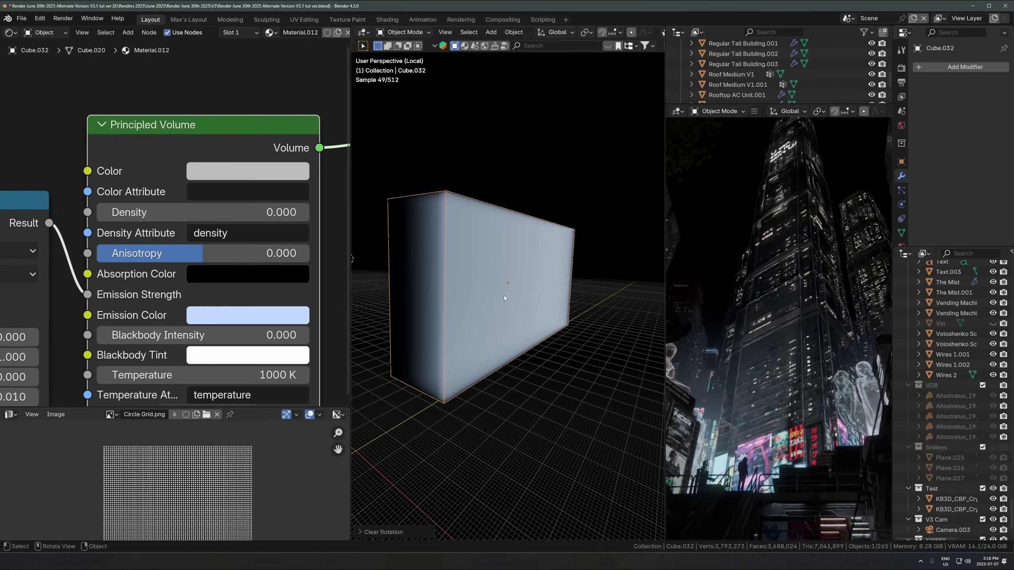
{"action": "middle_click_drag", "start_coordinate": [482, 299], "coordinate": [521, 304]}
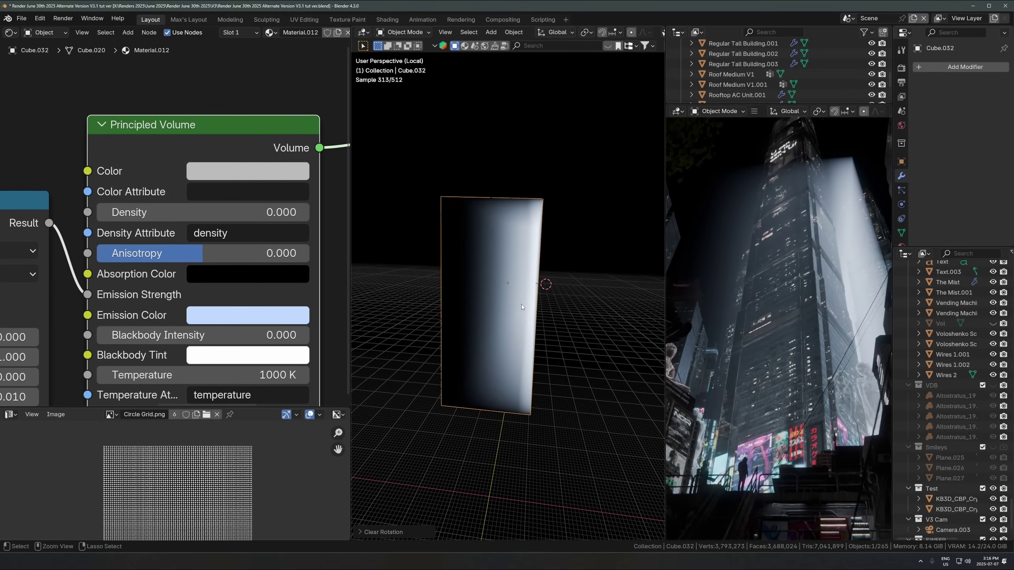
{"action": "key", "text": "ctrl+z"}
{"action": "scroll", "coordinate": [100, 234], "scroll_direction": "down", "scroll_amount": 5}
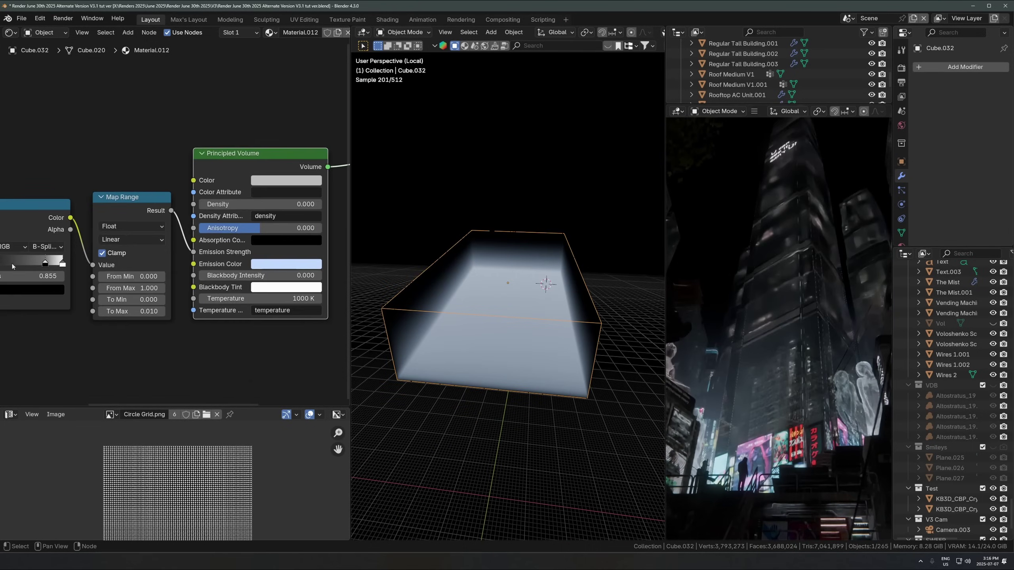
Step: Try moving the emissive volume box while looking through the camera
{"action": "scroll", "coordinate": [533, 316], "scroll_direction": "up", "scroll_amount": 2}
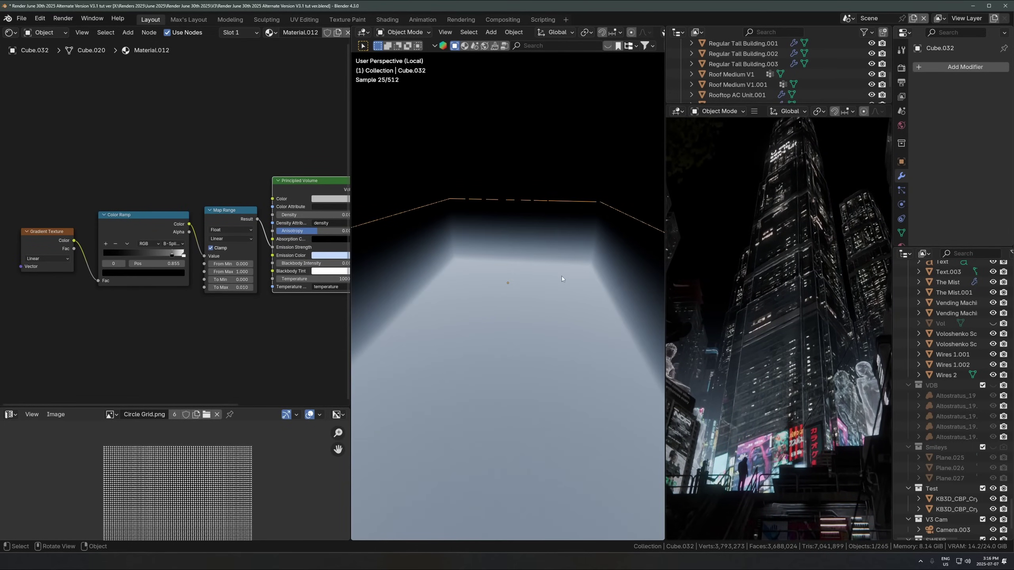
{"action": "key", "text": "KP_0"}
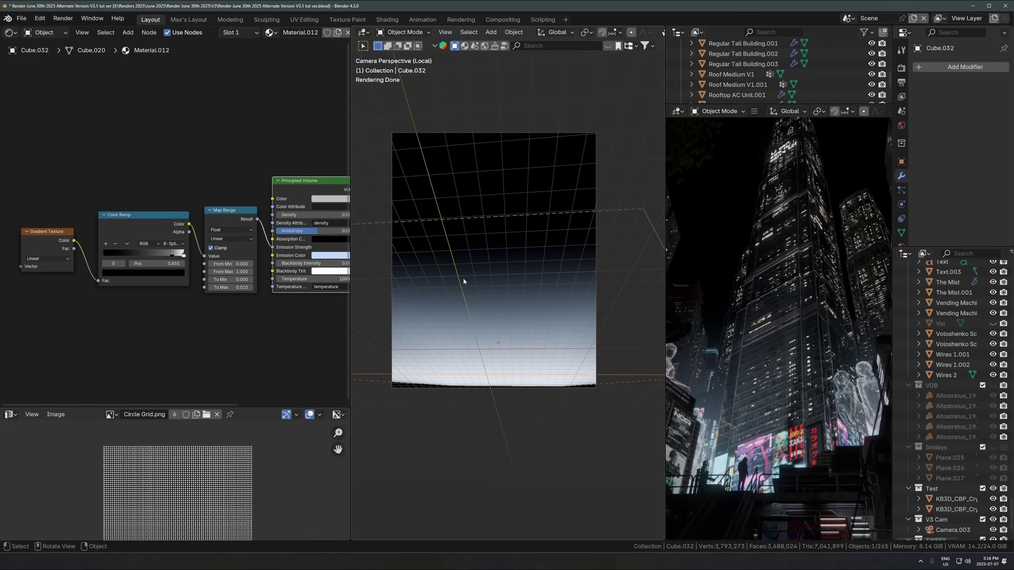
{"action": "key", "text": "g"}
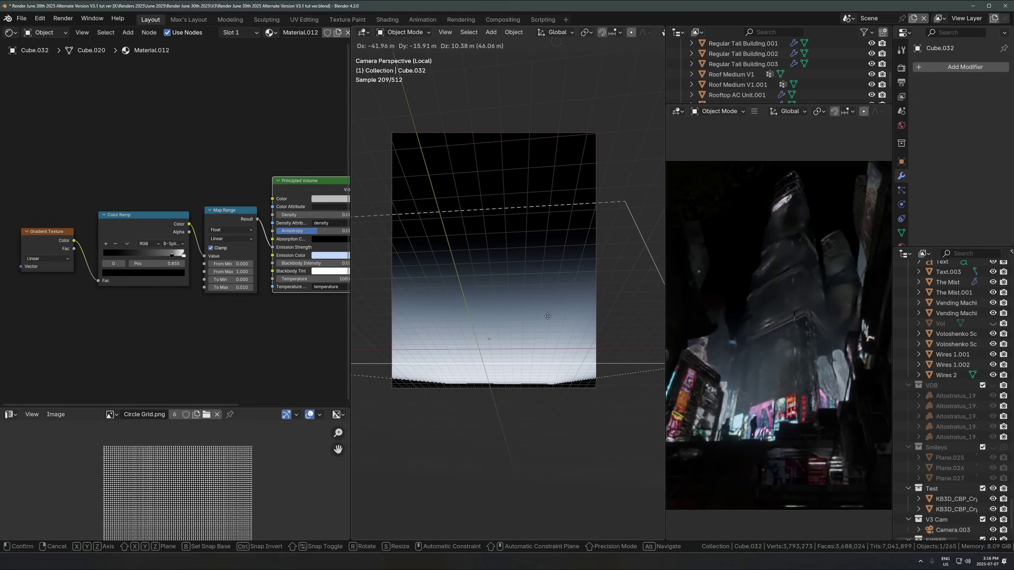
{"action": "left_click", "coordinate": [548, 316]}
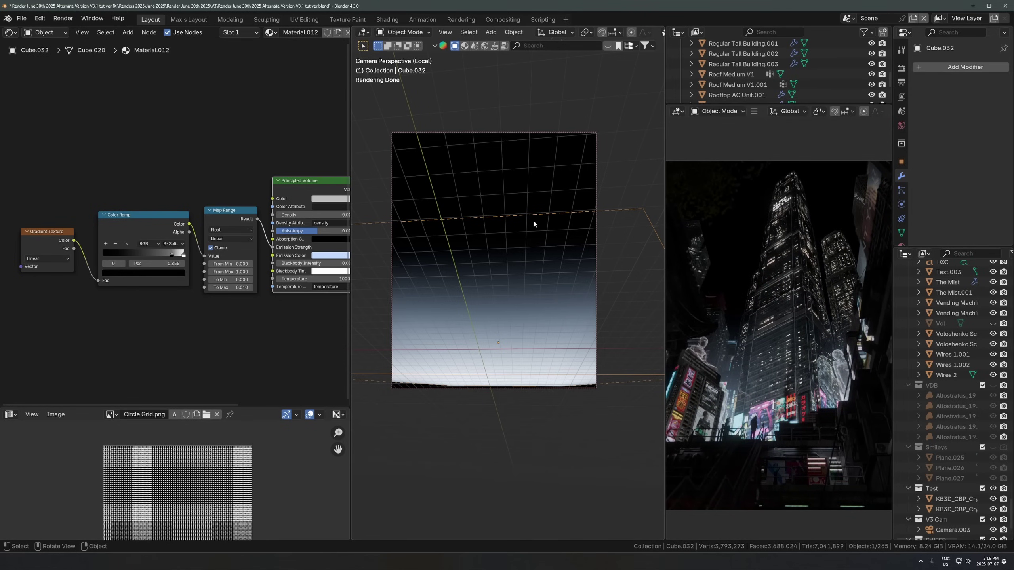
Step: Select the main skyscraper Cube.001 together with its child objects and isolate them in local view
{"action": "scroll", "coordinate": [782, 401], "scroll_direction": "down", "scroll_amount": 2}
{"action": "scroll", "coordinate": [782, 401], "scroll_direction": "up", "scroll_amount": 3}
{"action": "middle_click_drag", "start_coordinate": [783, 401], "coordinate": [805, 365], "text": "shift"}
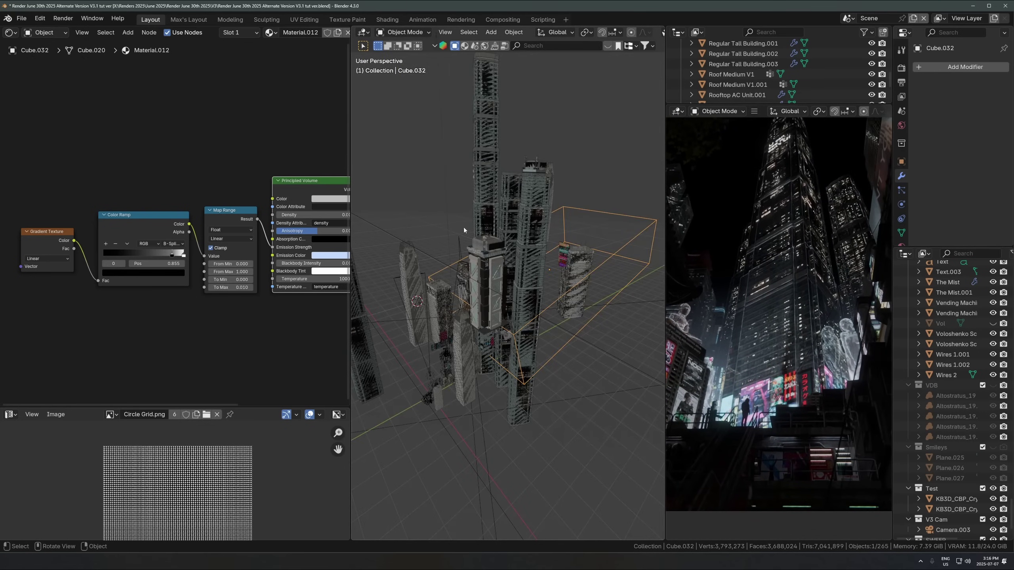
{"action": "scroll", "coordinate": [463, 227], "scroll_direction": "up", "scroll_amount": 3}
{"action": "middle_click_drag", "start_coordinate": [463, 227], "coordinate": [511, 336]}
{"action": "middle_click_drag", "start_coordinate": [511, 335], "coordinate": [511, 231], "text": "shift"}
{"action": "left_click", "coordinate": [513, 304]}
{"action": "scroll", "coordinate": [516, 320], "scroll_direction": "down", "scroll_amount": 4}
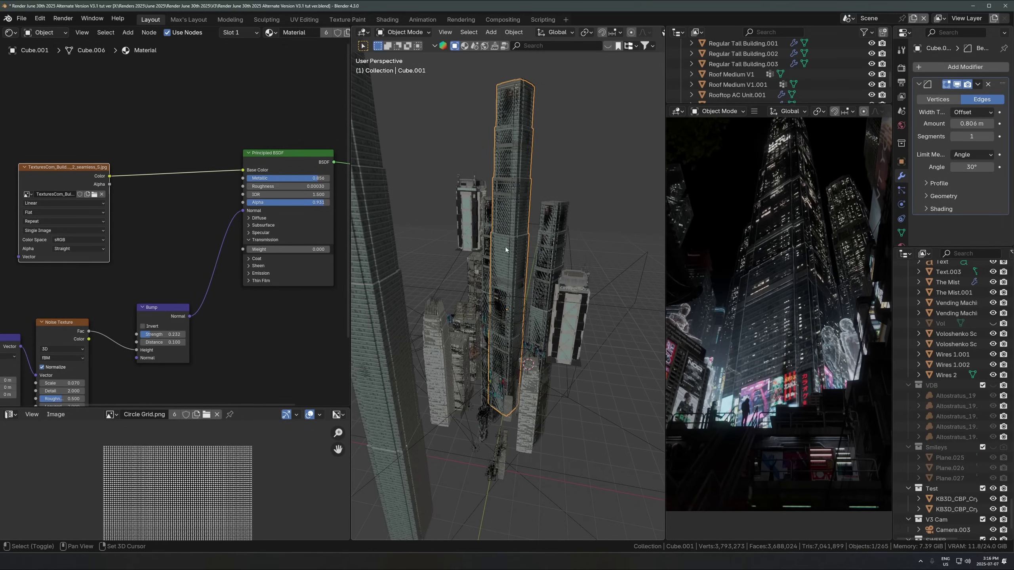
{"action": "key", "text": "shift+bracketright"}
{"action": "key", "text": "KP_Divide"}
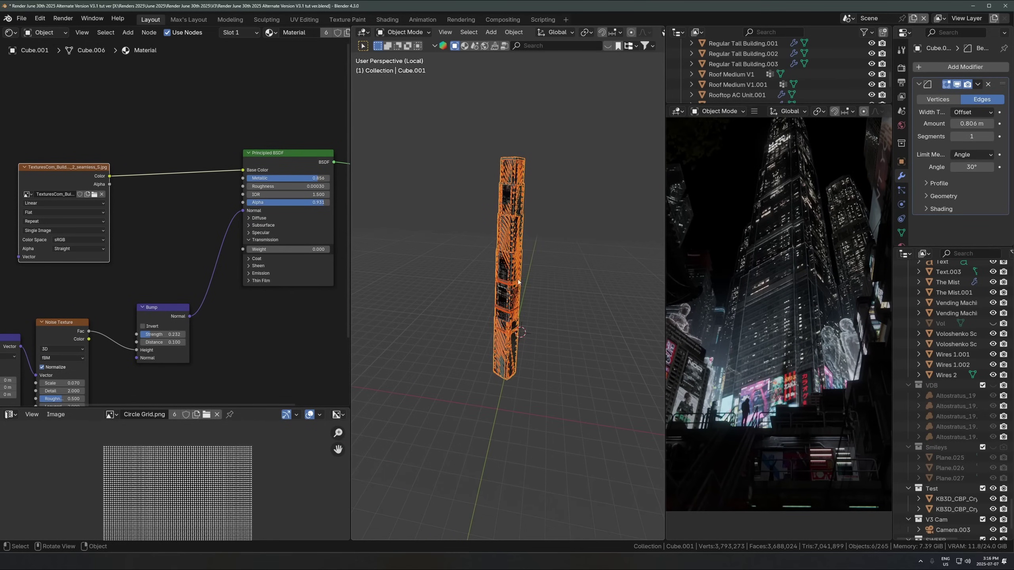
Step: Hide the outer facade shell Cube.001 and select the window-lights tower Cube.004 inside it
{"action": "scroll", "coordinate": [547, 362], "scroll_direction": "up", "scroll_amount": 5}
{"action": "left_click", "coordinate": [554, 428]}
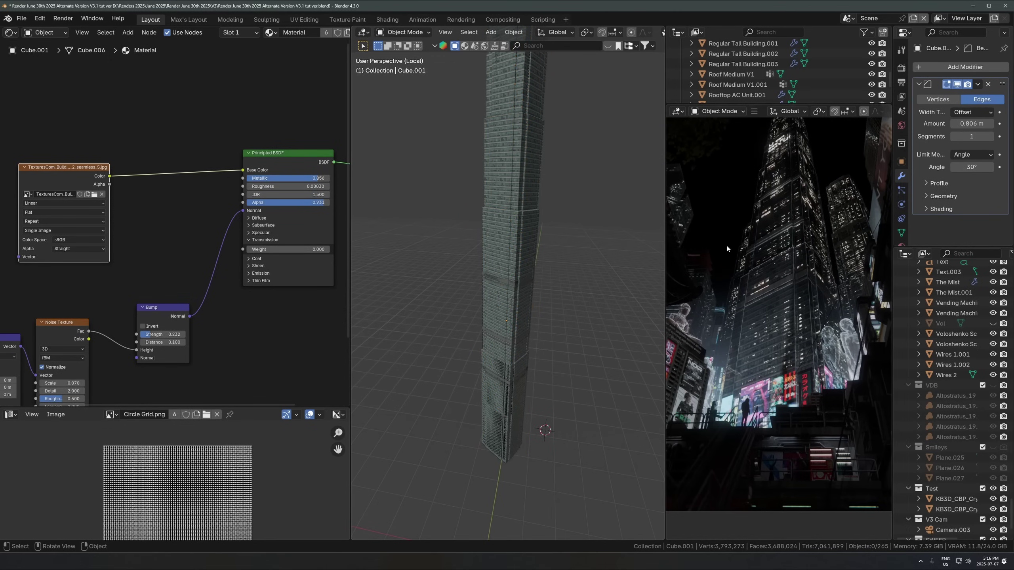
{"action": "scroll", "coordinate": [550, 371], "scroll_direction": "up", "scroll_amount": 4}
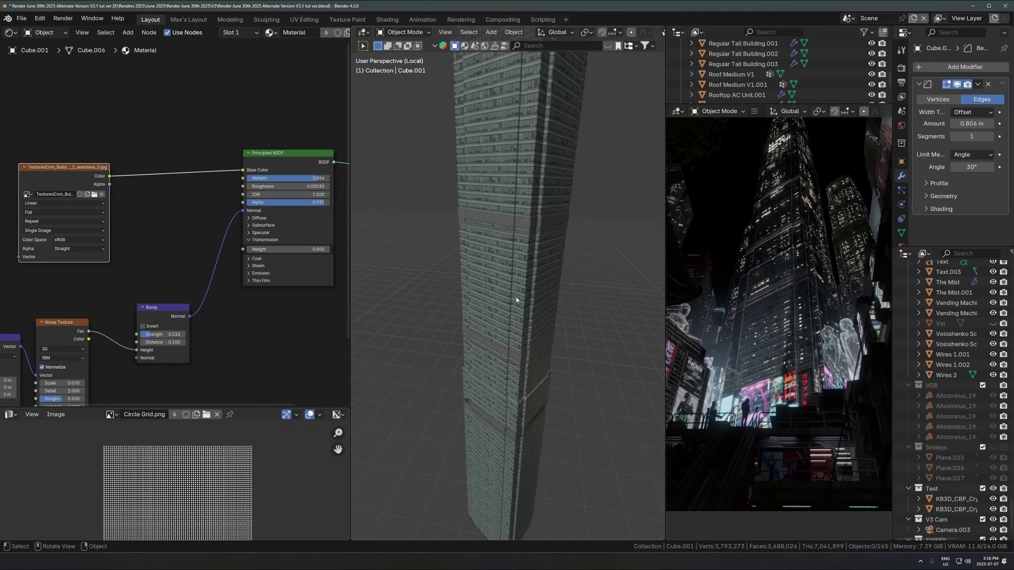
{"action": "left_click", "coordinate": [560, 344]}
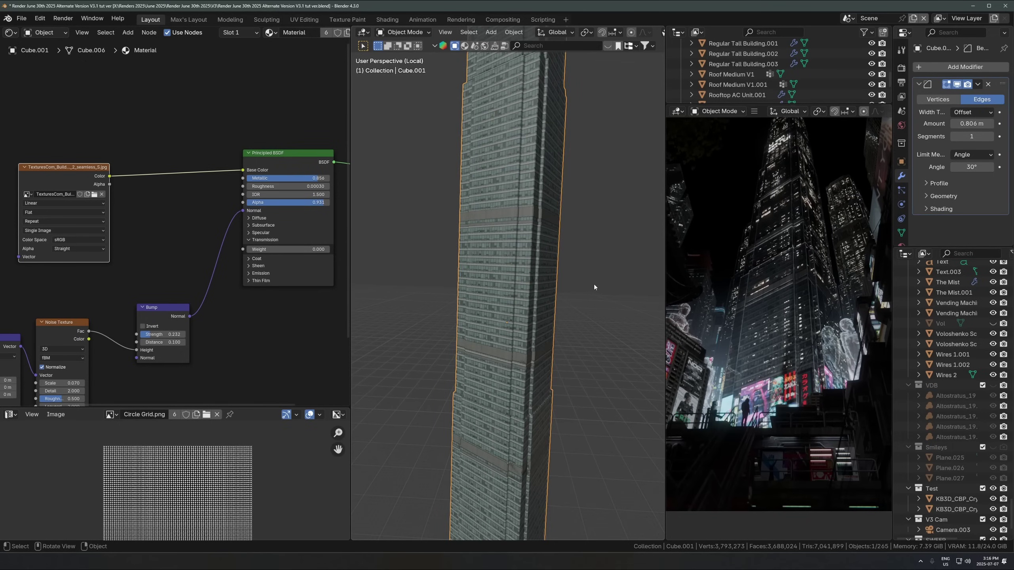
{"action": "key", "text": "period"}
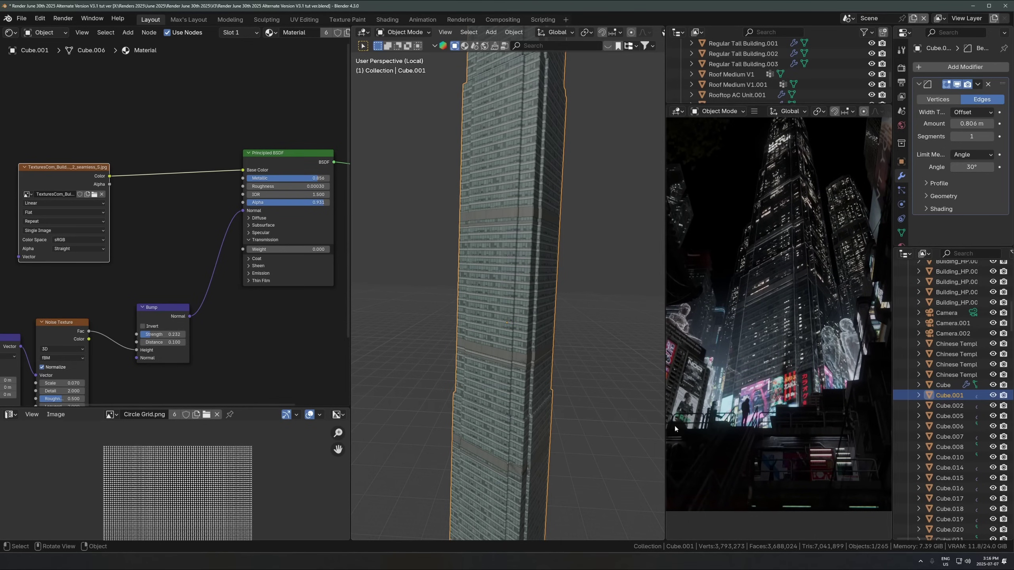
{"action": "left_click", "coordinate": [992, 395]}
{"action": "left_click", "coordinate": [497, 297]}
{"action": "scroll", "coordinate": [503, 359], "scroll_direction": "up", "scroll_amount": 4}
{"action": "middle_click_drag", "start_coordinate": [505, 370], "coordinate": [508, 346]}
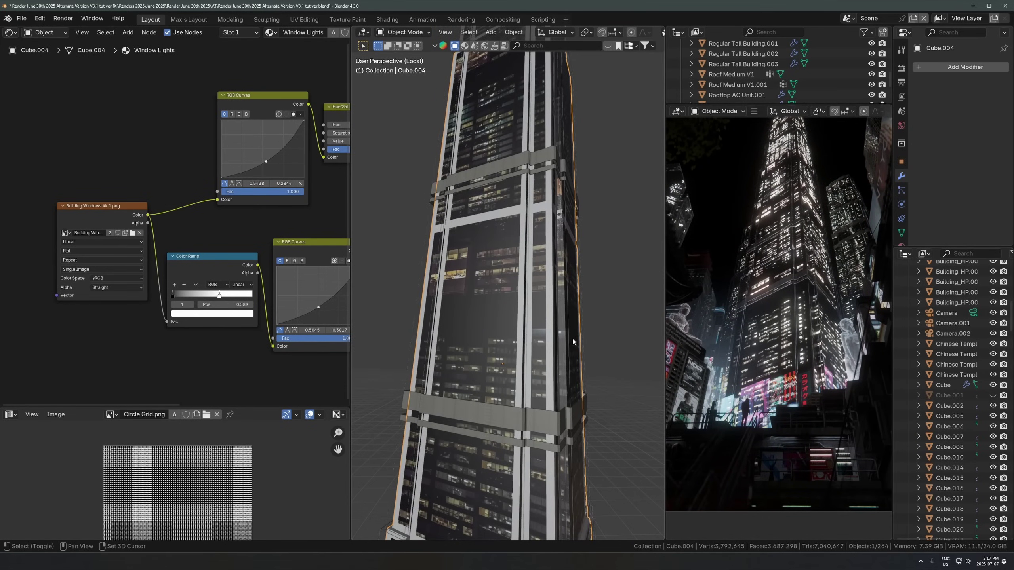
Step: Put the camera viewport in solid shading and show the isolated tower rendered in a widened main viewport
{"action": "key", "text": "z"}
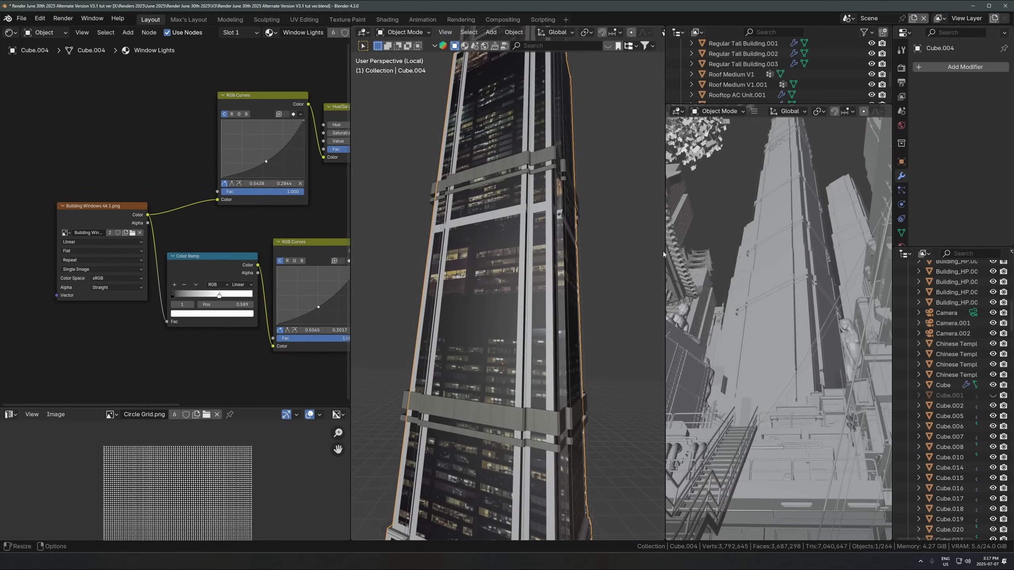
{"action": "left_click_drag", "start_coordinate": [664, 263], "coordinate": [852, 263]}
{"action": "key", "text": "z"}
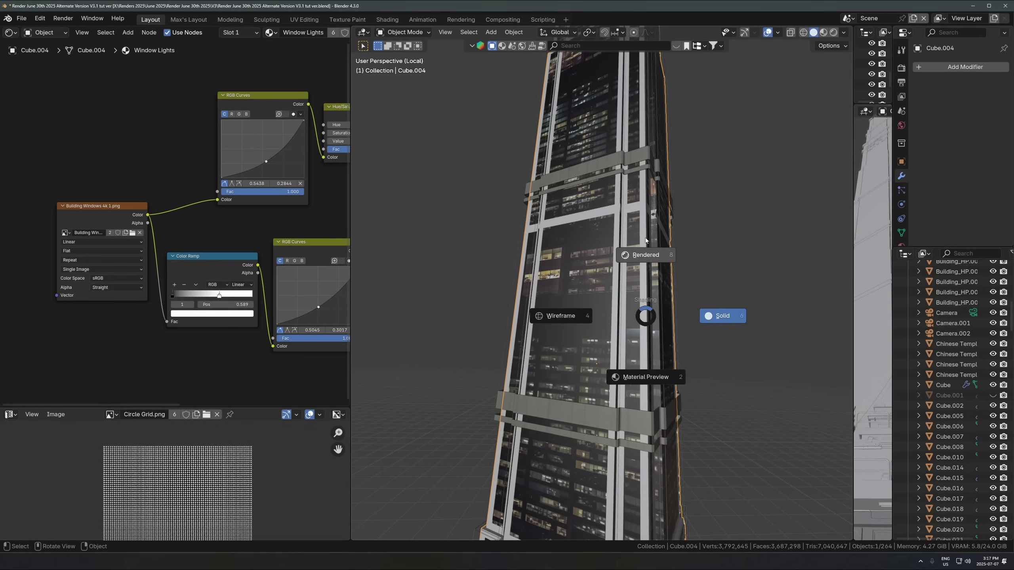
{"action": "left_click", "coordinate": [645, 240]}
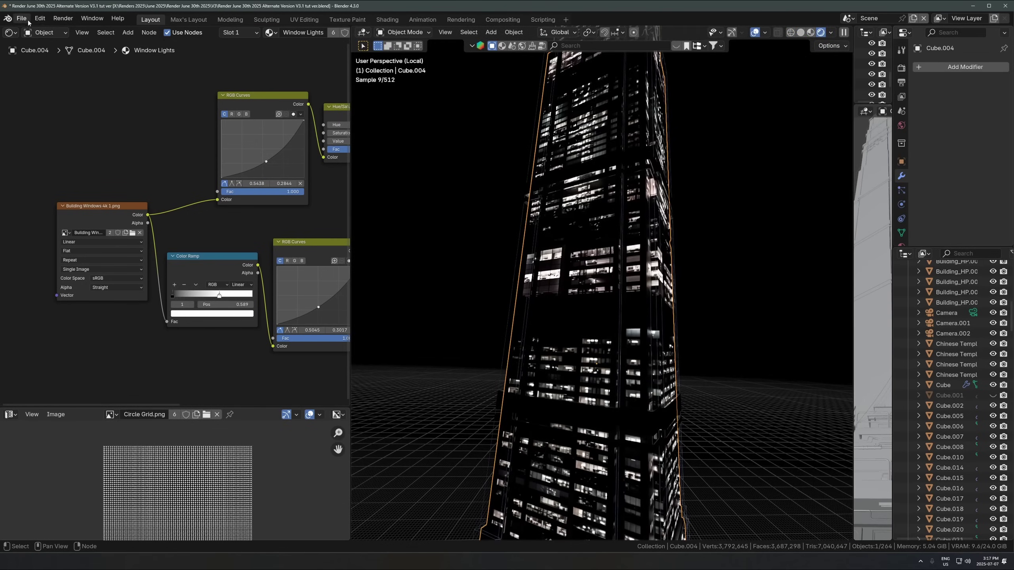
Step: Connect the world's Background node to the World Output surface and set its strength to 1
{"action": "left_click", "coordinate": [59, 34]}
{"action": "left_click", "coordinate": [46, 69]}
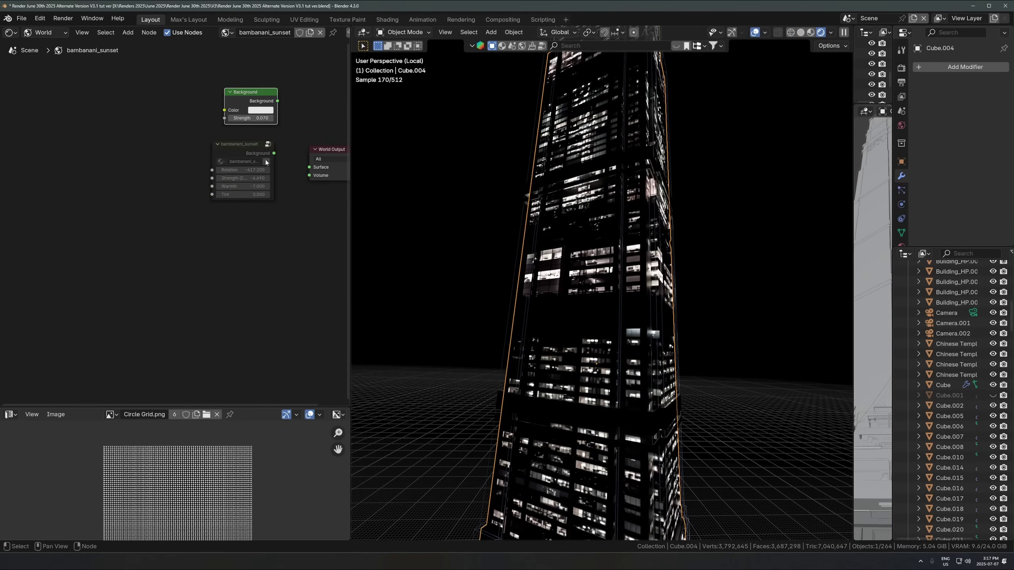
{"action": "left_click_drag", "start_coordinate": [114, 149], "coordinate": [145, 215]}
{"action": "left_click", "coordinate": [105, 165]}
{"action": "type", "text": "1"}
{"action": "key", "text": "Return"}
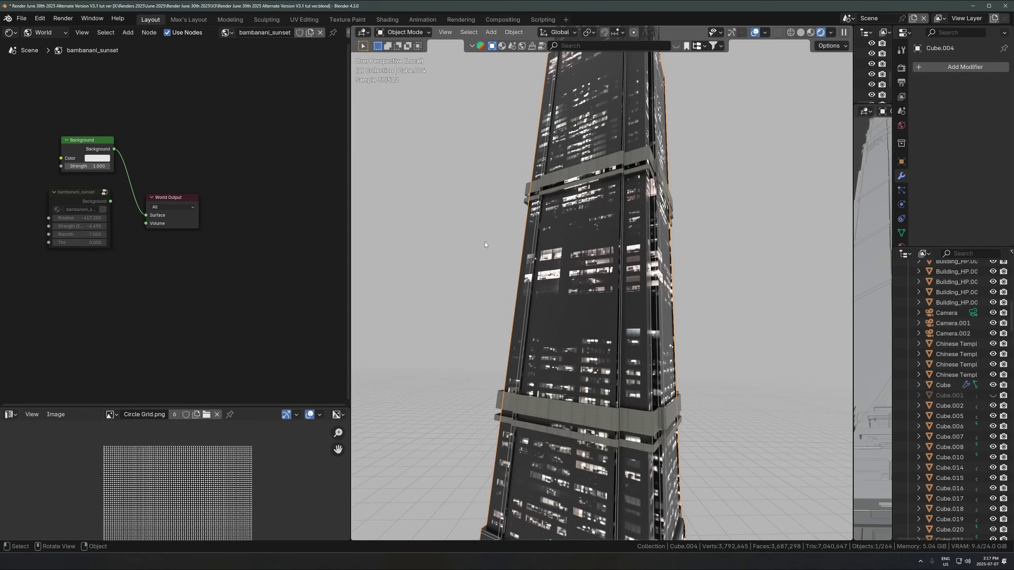
Step: Examine the lit tower from several angles and in solid shading, including its wireframe frame Cube.029 and the horizontal bands Cube.012
{"action": "left_click", "coordinate": [817, 279]}
{"action": "scroll", "coordinate": [721, 290], "scroll_direction": "down", "scroll_amount": 2}
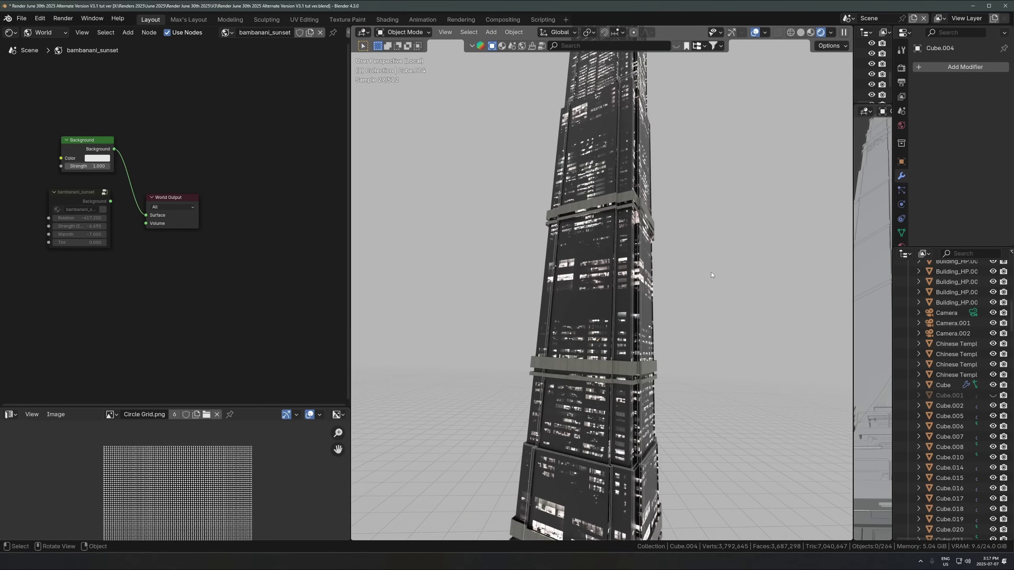
{"action": "left_click", "coordinate": [642, 280]}
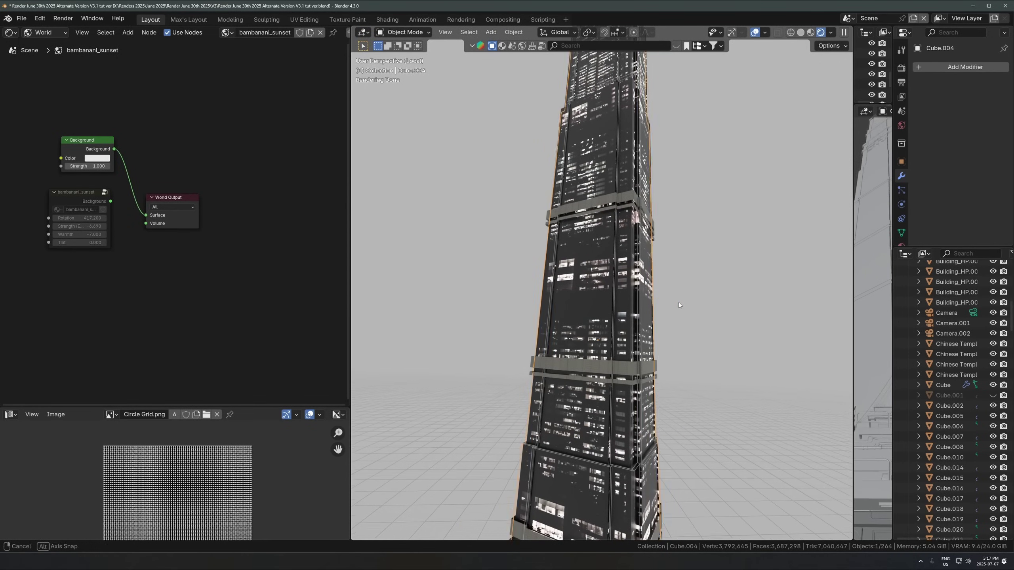
{"action": "mouse_move", "coordinate": [678, 303]}
{"action": "middle_mouse_down"}
{"action": "mouse_move", "coordinate": [660, 247]}
{"action": "mouse_move", "coordinate": [627, 299]}
{"action": "mouse_move", "coordinate": [498, 288]}
{"action": "middle_mouse_up"}
{"action": "scroll", "coordinate": [628, 299], "scroll_direction": "down", "scroll_amount": 2}
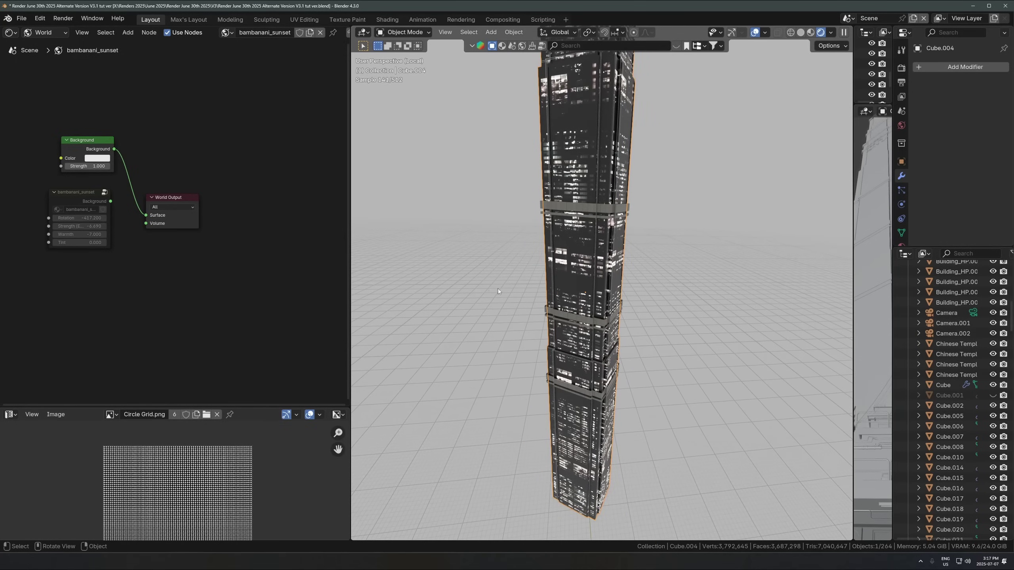
{"action": "key", "text": "z"}
{"action": "scroll", "coordinate": [638, 335], "scroll_direction": "up", "scroll_amount": 4}
{"action": "middle_click_drag", "start_coordinate": [638, 333], "coordinate": [553, 375]}
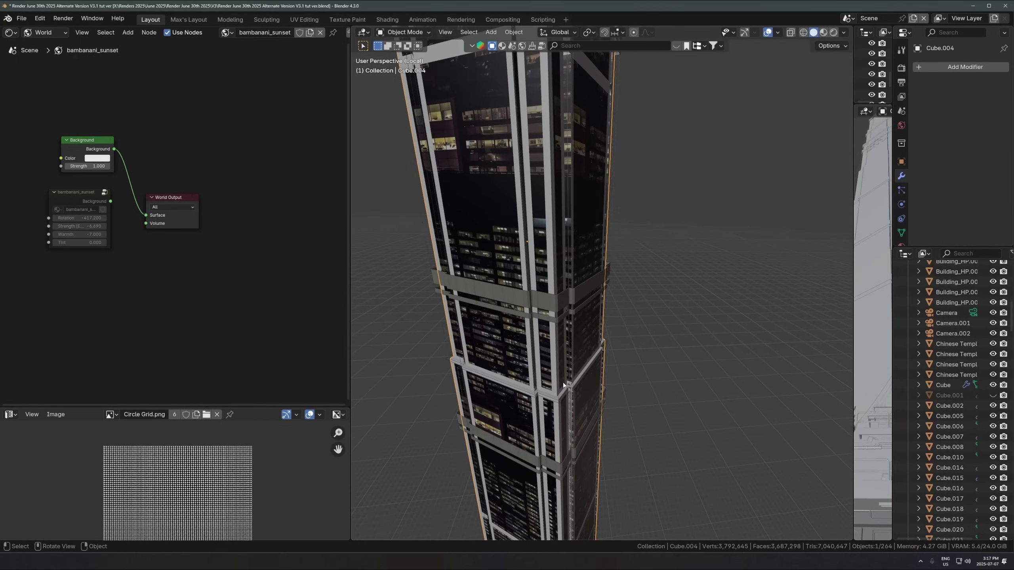
{"action": "scroll", "coordinate": [609, 286], "scroll_direction": "up", "scroll_amount": 4}
{"action": "left_click", "coordinate": [585, 337]}
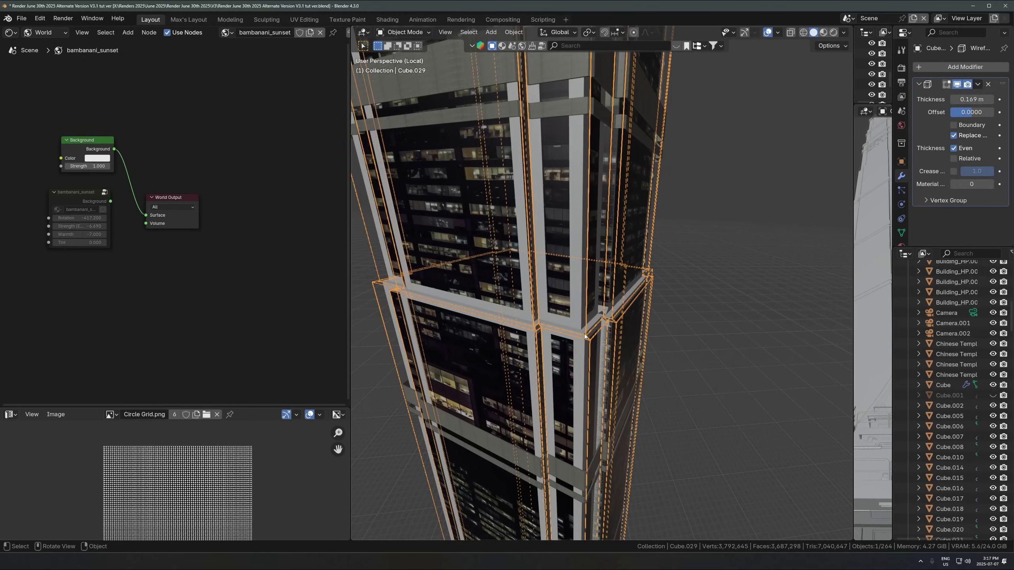
{"action": "middle_click_drag", "start_coordinate": [580, 152], "coordinate": [571, 238], "text": "shift"}
{"action": "left_click", "coordinate": [551, 155], "text": "shift"}
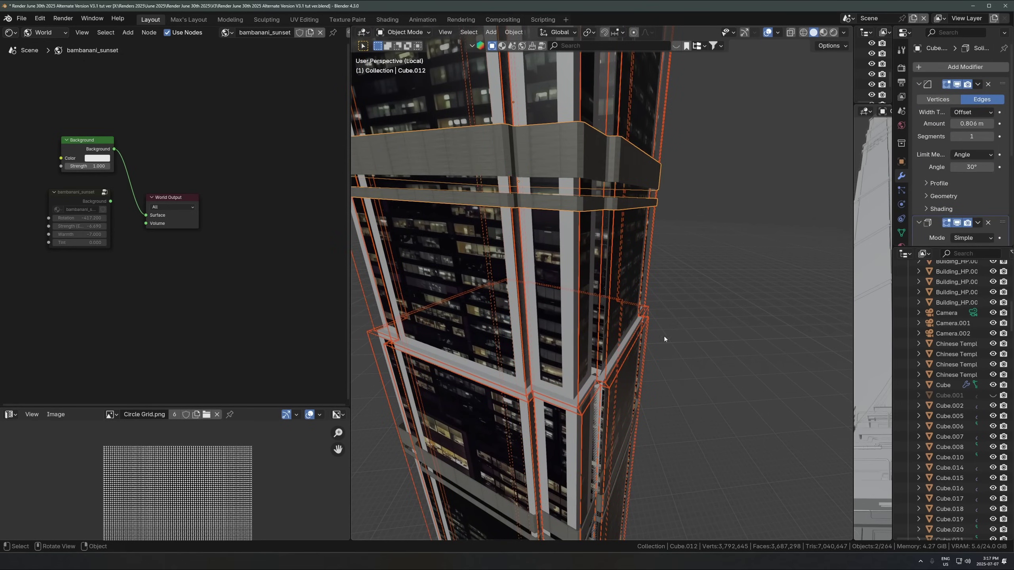
Step: Duplicate the window-lights tower Cube.004 and place the copy beside the original
{"action": "left_click", "coordinate": [538, 318]}
{"action": "scroll", "coordinate": [544, 306], "scroll_direction": "down", "scroll_amount": 6}
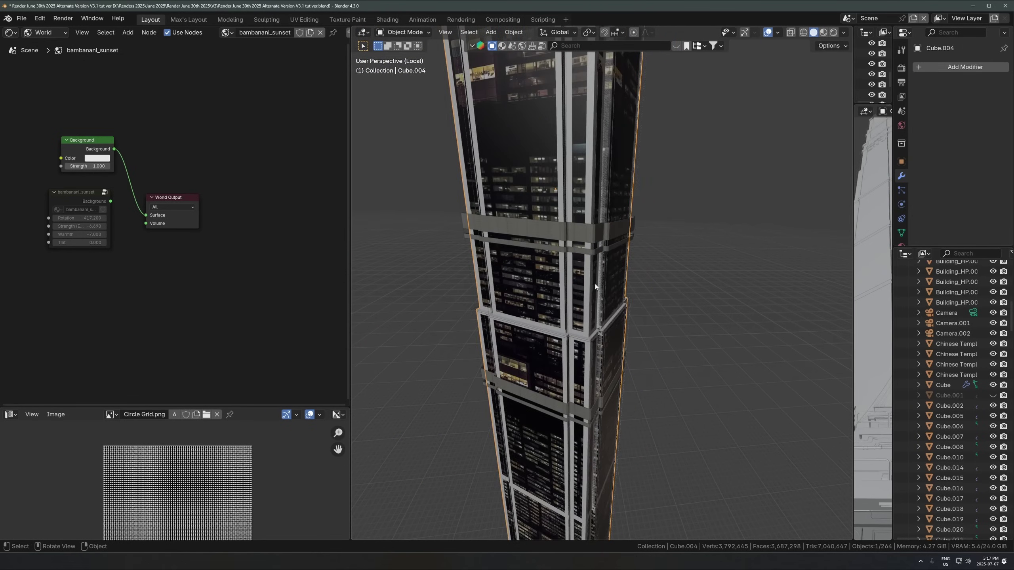
{"action": "key", "text": "shift+d"}
{"action": "left_click", "coordinate": [563, 302]}
{"action": "scroll", "coordinate": [563, 302], "scroll_direction": "up", "scroll_amount": 4}
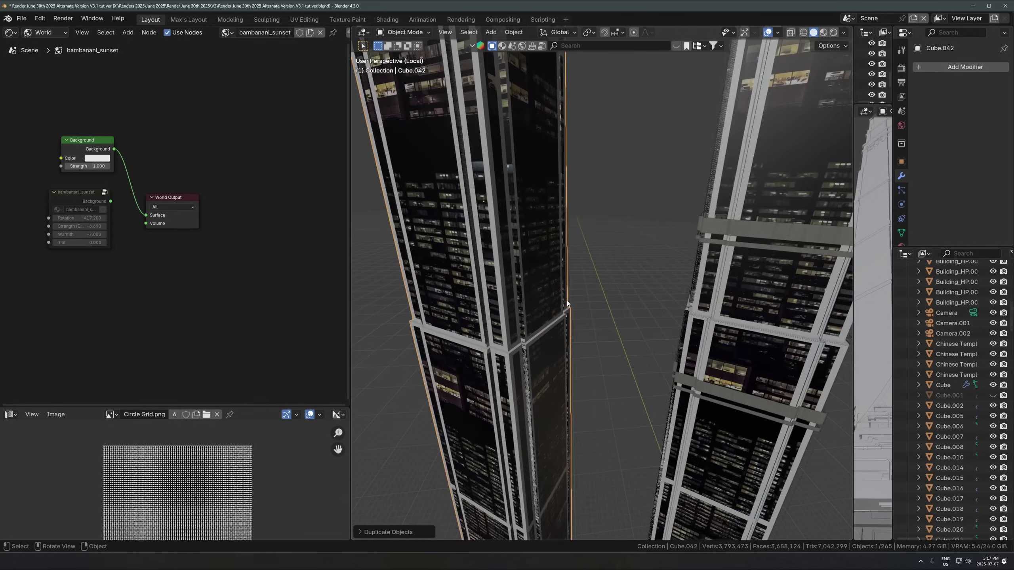
{"action": "middle_click_drag", "start_coordinate": [567, 300], "coordinate": [655, 273], "text": "shift"}
{"action": "scroll", "coordinate": [655, 273], "scroll_direction": "down", "scroll_amount": 6}
{"action": "scroll", "coordinate": [626, 301], "scroll_direction": "up", "scroll_amount": 5}
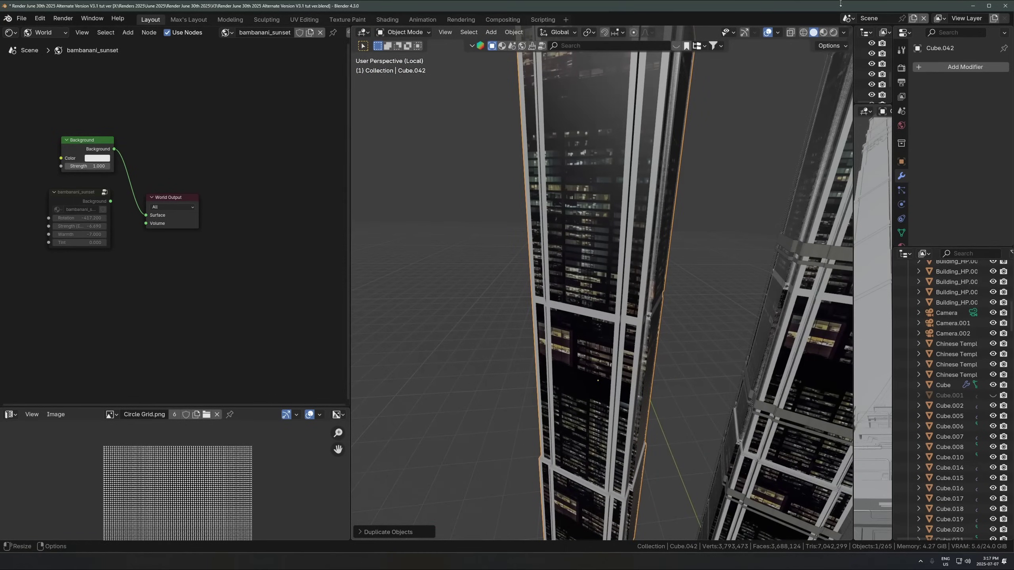
Step: Set the solid viewport color to Material and examine the copied tower's mesh in edit mode and wireframe
{"action": "left_click", "coordinate": [843, 33]}
{"action": "left_click", "coordinate": [811, 185]}
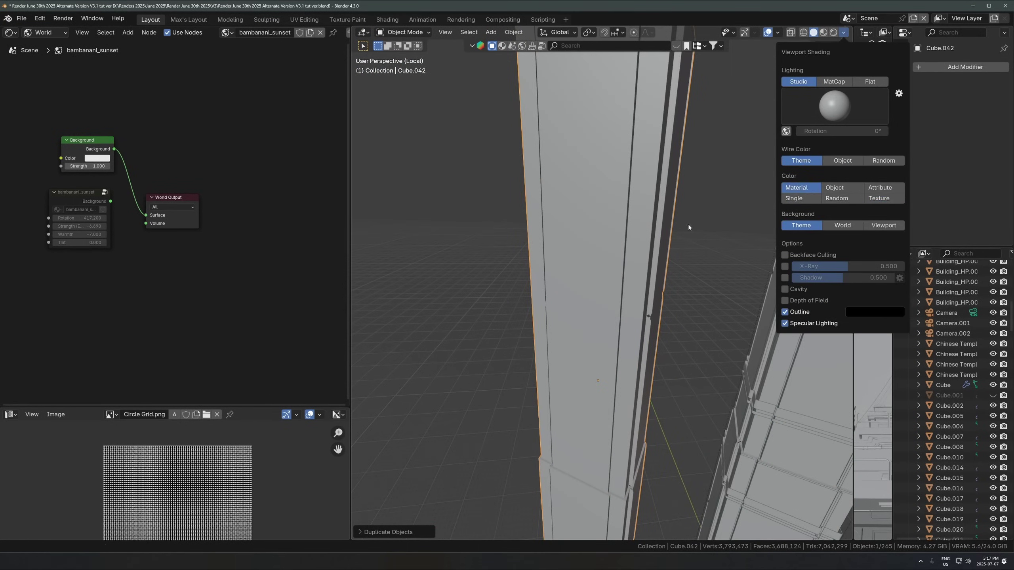
{"action": "middle_click_drag", "start_coordinate": [655, 231], "coordinate": [625, 290]}
{"action": "left_click", "coordinate": [617, 273]}
{"action": "scroll", "coordinate": [561, 251], "scroll_direction": "down", "scroll_amount": 3}
{"action": "left_click", "coordinate": [559, 254]}
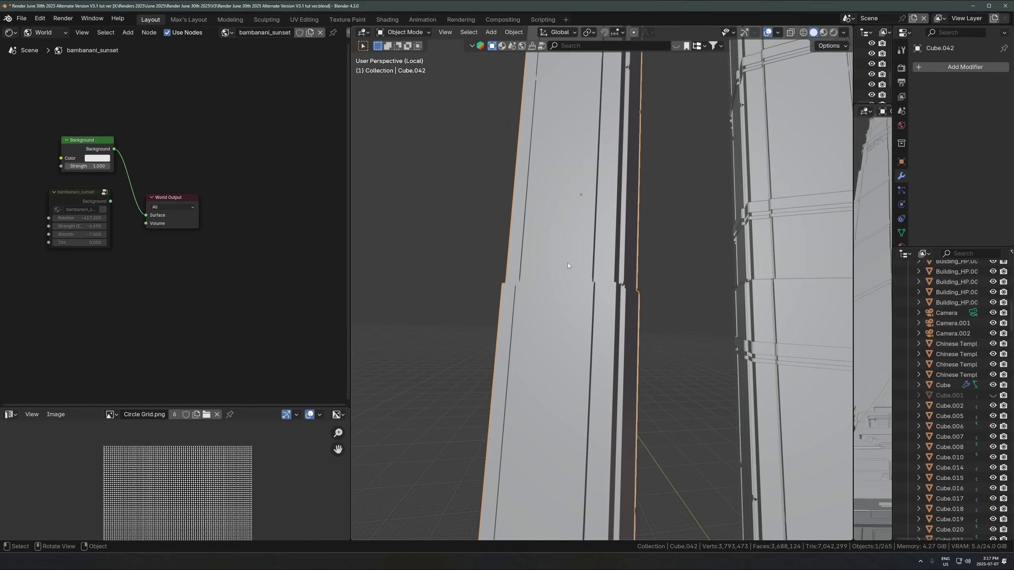
{"action": "middle_click_drag", "start_coordinate": [569, 266], "coordinate": [608, 132]}
{"action": "key", "text": "Tab"}
{"action": "key", "text": "Tab"}
{"action": "key", "text": "shift+z"}
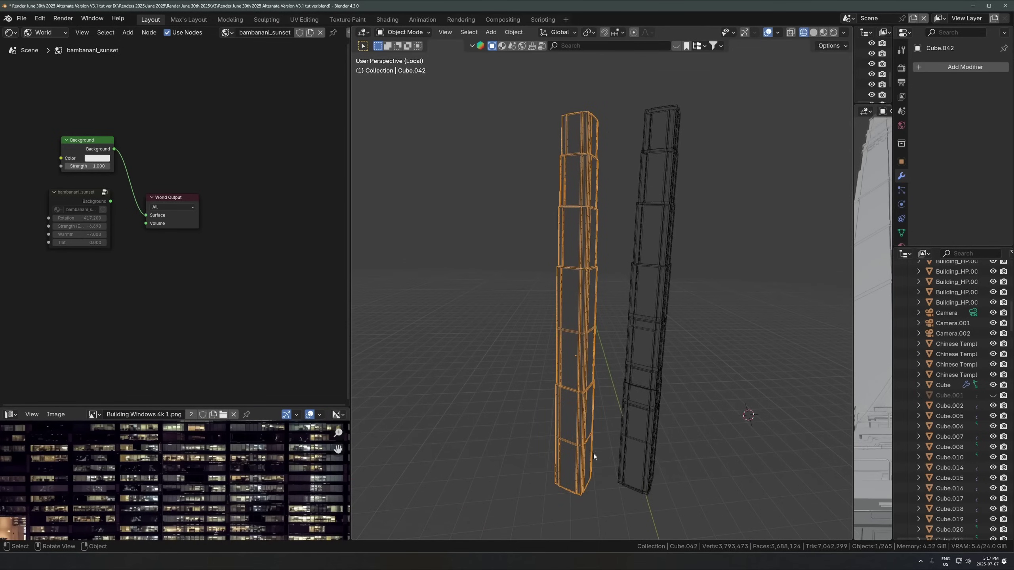
Step: Delete the copied tower, reselect the original Cube.004 and return to solid shading
{"action": "key", "text": "Delete"}
{"action": "left_click", "coordinate": [655, 318]}
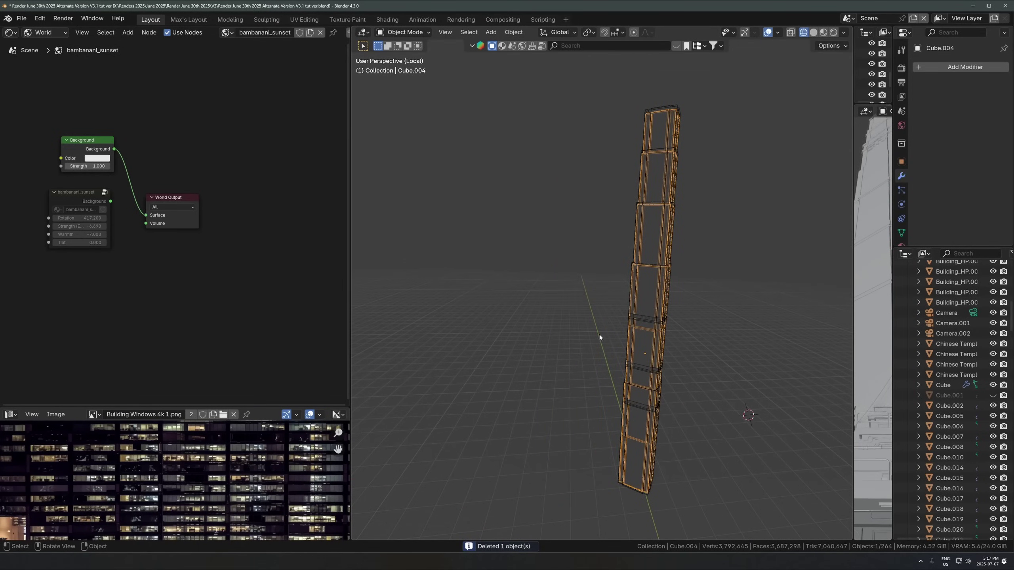
{"action": "key", "text": "shift+z"}
Step: Bring Cube.004's Window Lights material back into the shader editor and show the tower in rendered shading
{"action": "scroll", "coordinate": [626, 310], "scroll_direction": "up", "scroll_amount": 3}
{"action": "scroll", "coordinate": [626, 310], "scroll_direction": "up", "scroll_amount": 1}
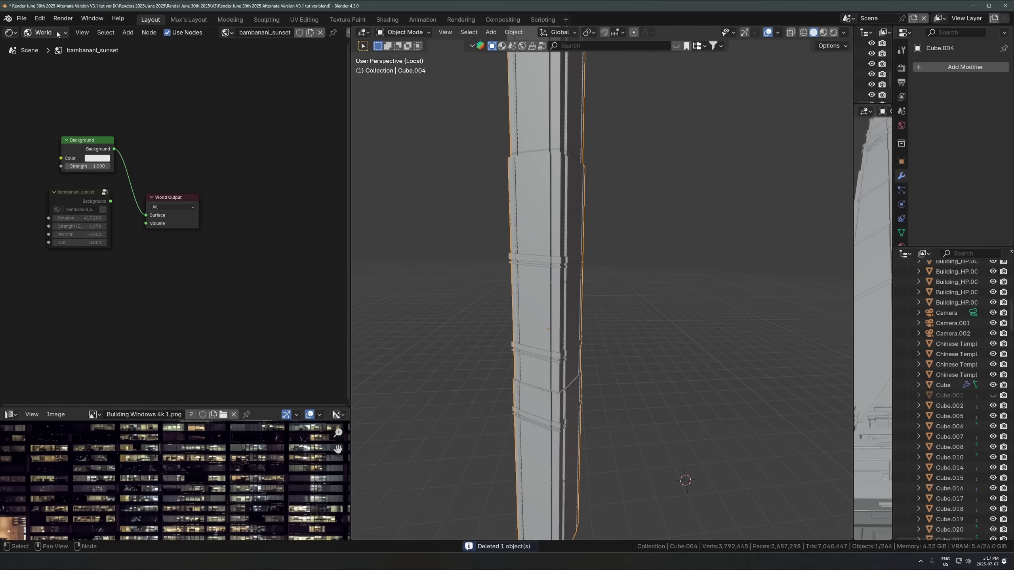
{"action": "scroll", "coordinate": [56, 33], "scroll_direction": "up", "scroll_amount": 1, "text": "ctrl"}
{"action": "middle_click_drag", "start_coordinate": [545, 349], "coordinate": [567, 294], "text": "shift"}
{"action": "scroll", "coordinate": [603, 291], "scroll_direction": "up", "scroll_amount": 2}
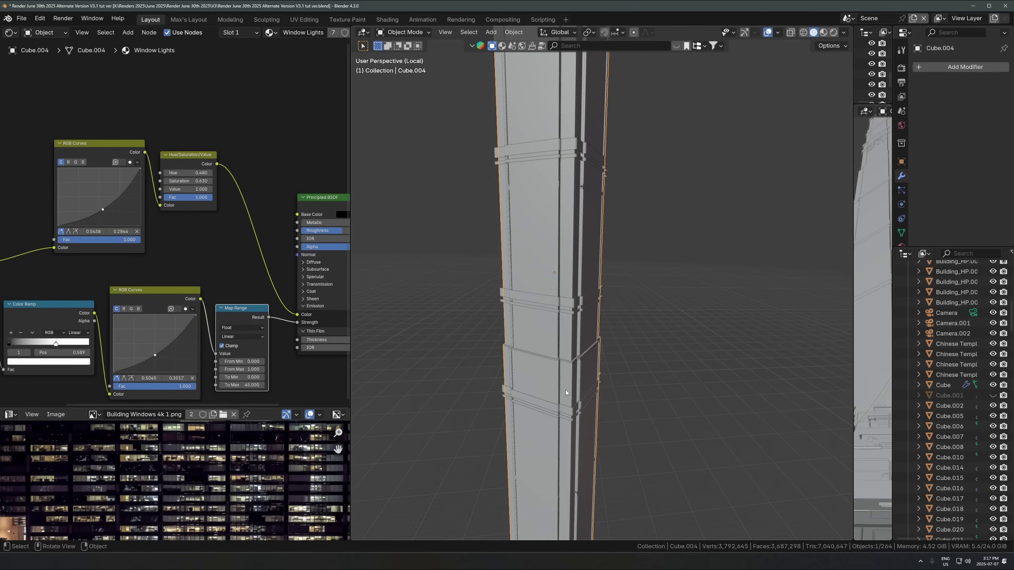
{"action": "key", "text": "z"}
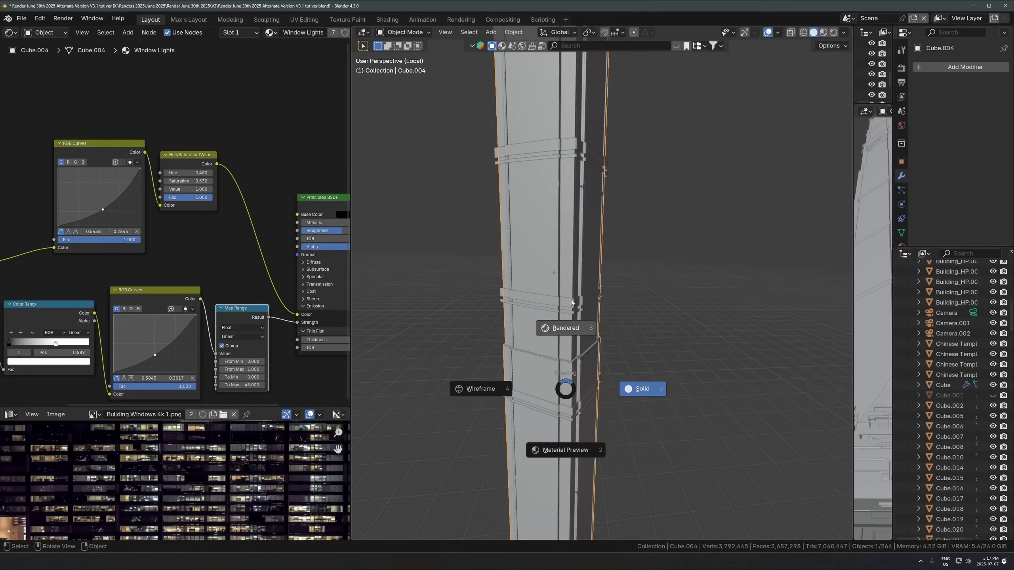
{"action": "left_click", "coordinate": [557, 236]}
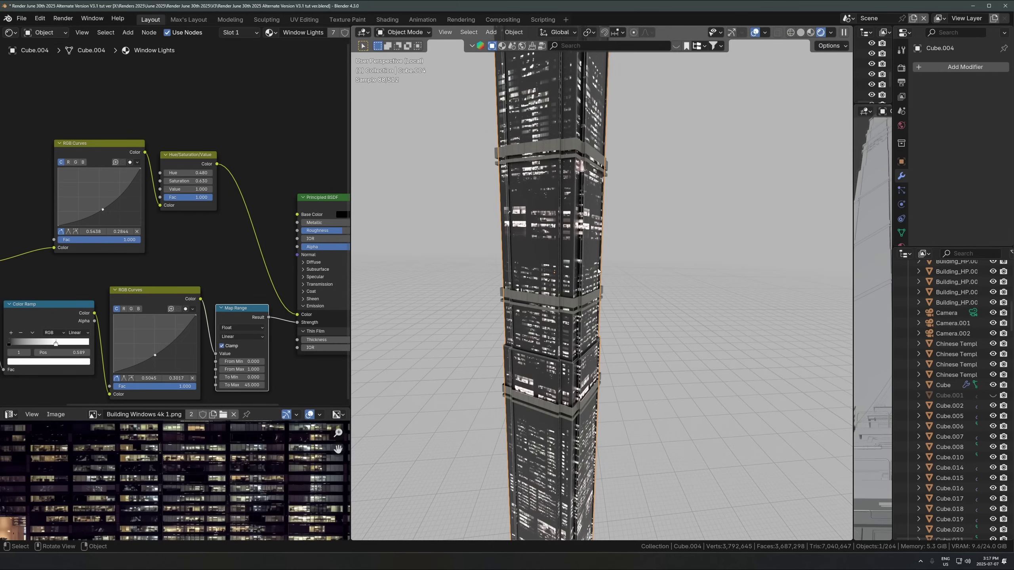
Step: Duplicate Cube.004 beside the original again and view the copy's emissive windows up close from below
{"action": "key", "text": "shift+d"}
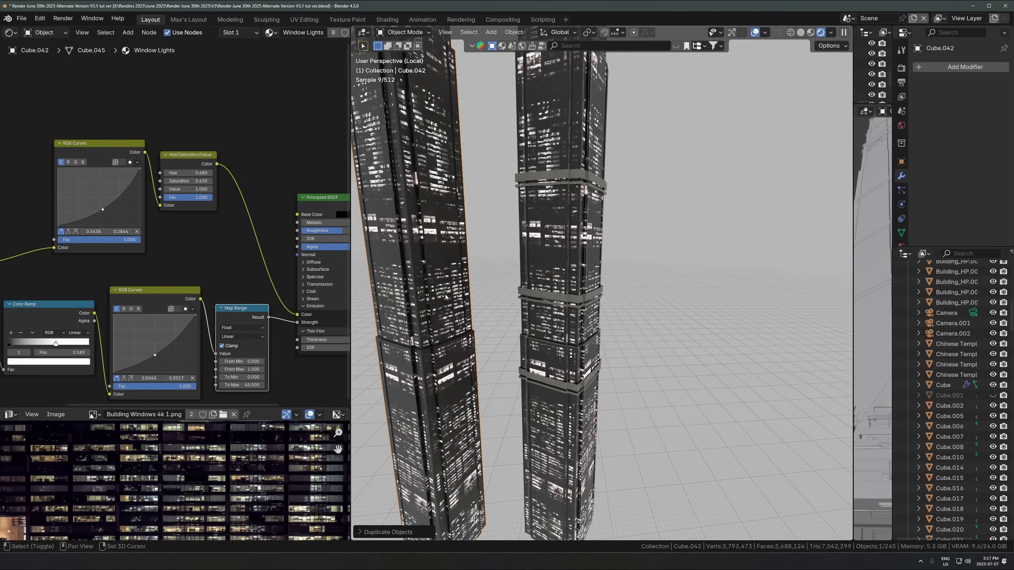
{"action": "left_click", "coordinate": [575, 307]}
{"action": "scroll", "coordinate": [633, 295], "scroll_direction": "down", "scroll_amount": 6}
{"action": "scroll", "coordinate": [599, 296], "scroll_direction": "up", "scroll_amount": 5}
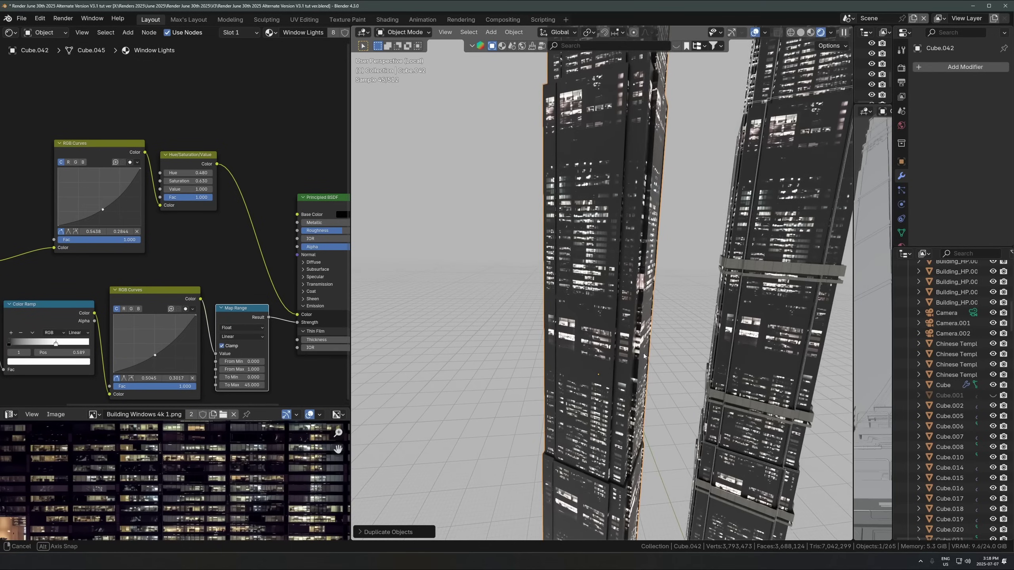
{"action": "middle_click_drag", "start_coordinate": [622, 359], "coordinate": [642, 304]}
{"action": "scroll", "coordinate": [642, 303], "scroll_direction": "down", "scroll_amount": 3}
{"action": "scroll", "coordinate": [642, 303], "scroll_direction": "up", "scroll_amount": 3}
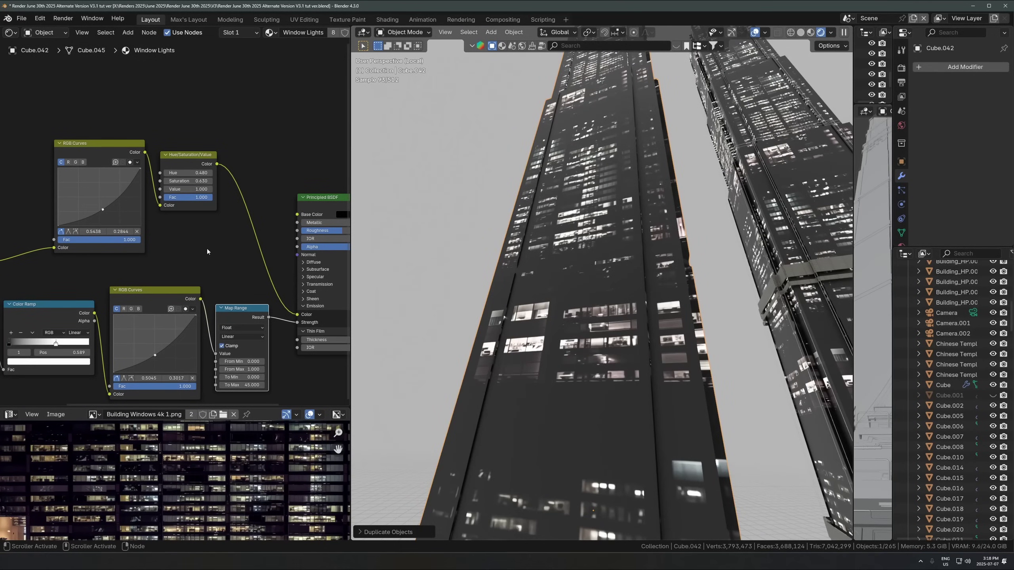
Step: Enlarge the image editor and examine the whole Building Windows 4k 1.png texture
{"action": "scroll", "coordinate": [184, 236], "scroll_direction": "down", "scroll_amount": 2}
{"action": "left_click_drag", "start_coordinate": [208, 406], "coordinate": [207, 269]}
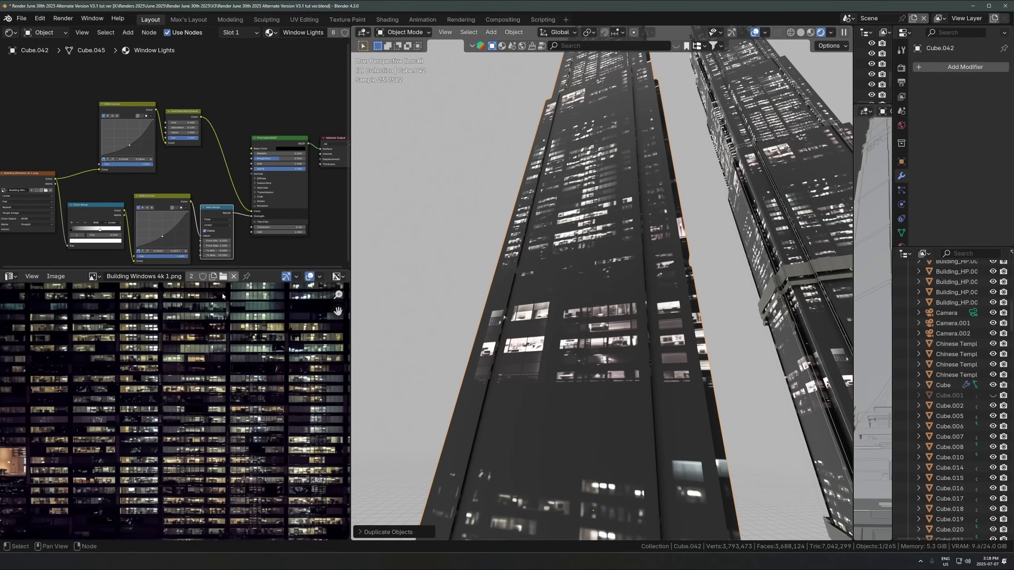
{"action": "middle_click_drag", "start_coordinate": [197, 421], "coordinate": [194, 407]}
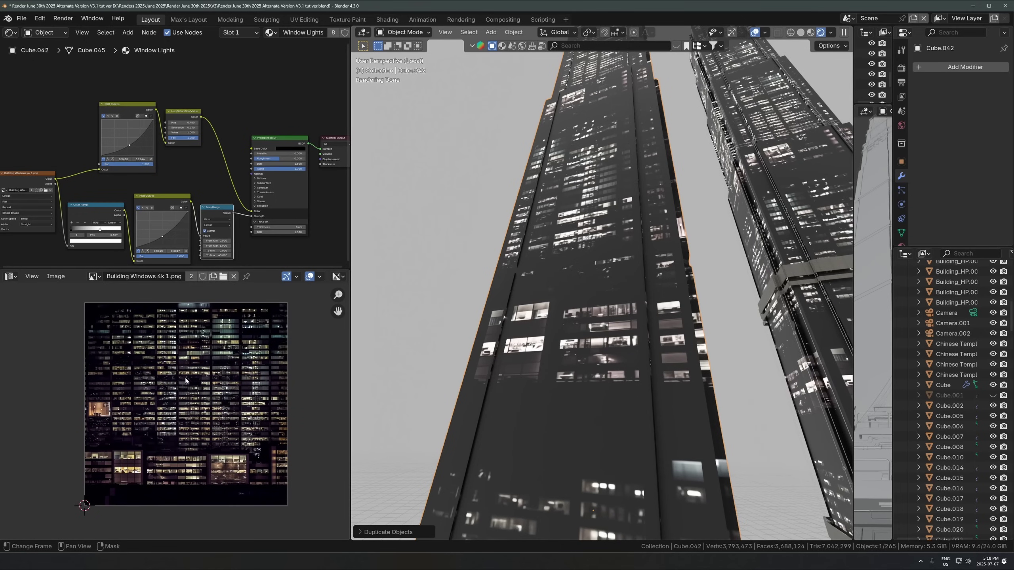
{"action": "scroll", "coordinate": [189, 398], "scroll_direction": "up", "scroll_amount": 1}
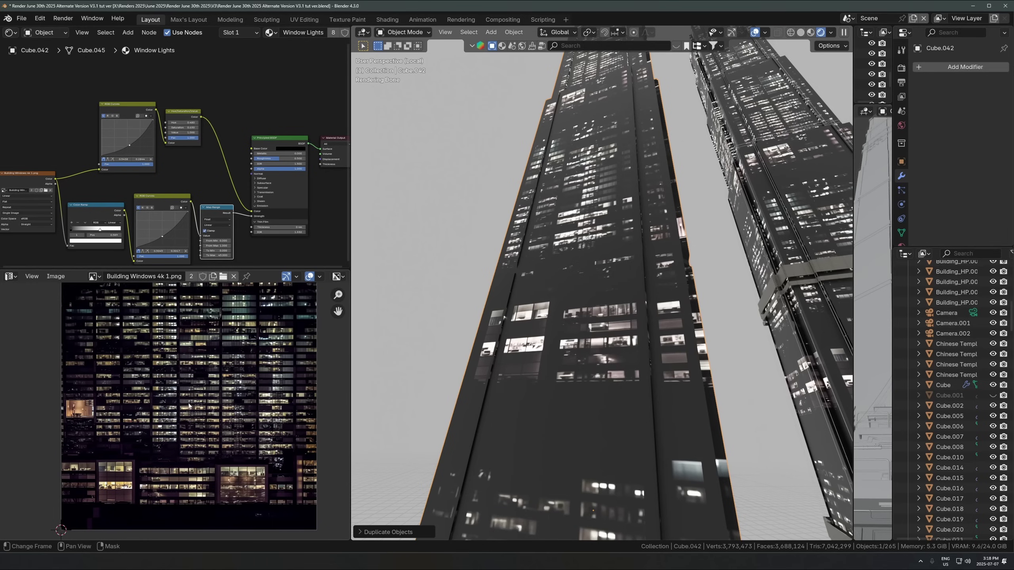
{"action": "scroll", "coordinate": [189, 406], "scroll_direction": "down", "scroll_amount": 2}
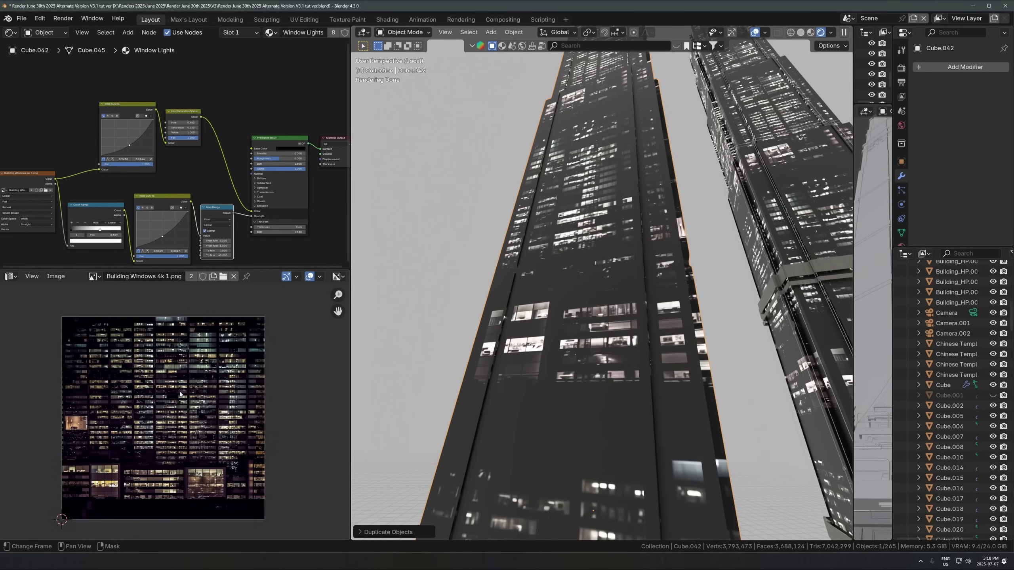
{"action": "scroll", "coordinate": [180, 394], "scroll_direction": "up", "scroll_amount": 2}
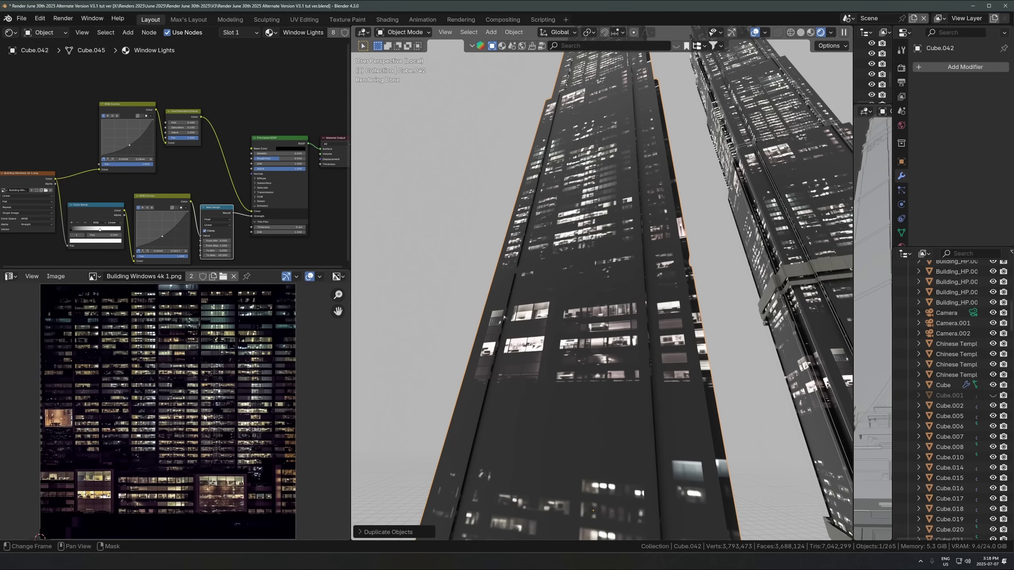
Step: View both towers' lit windows from several distances and give the shader editor more height above the texture image
{"action": "scroll", "coordinate": [202, 416], "scroll_direction": "up", "scroll_amount": 3}
{"action": "scroll", "coordinate": [217, 400], "scroll_direction": "down", "scroll_amount": 3}
{"action": "middle_click_drag", "start_coordinate": [625, 275], "coordinate": [650, 316]}
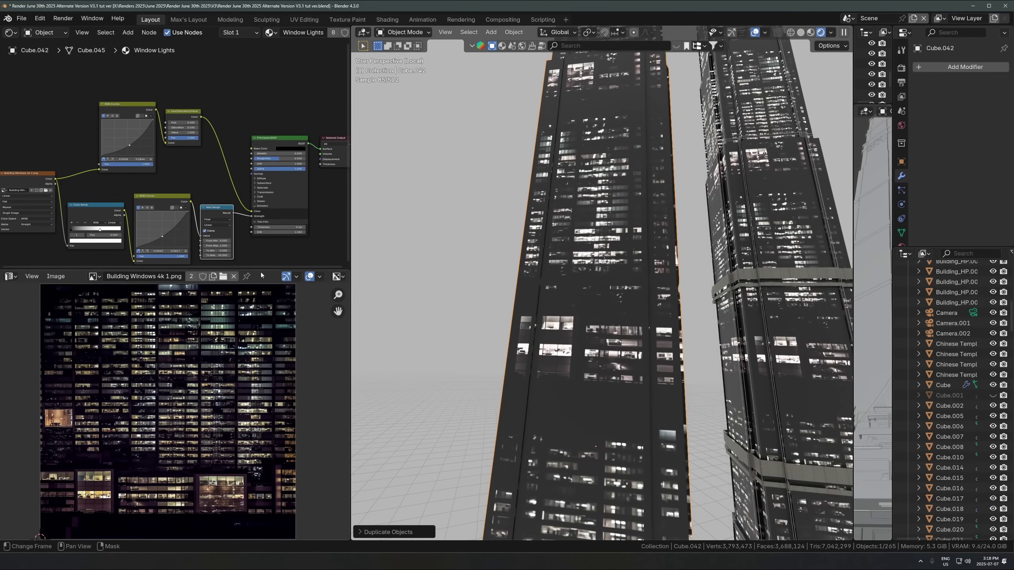
{"action": "left_click_drag", "start_coordinate": [261, 272], "coordinate": [261, 348]}
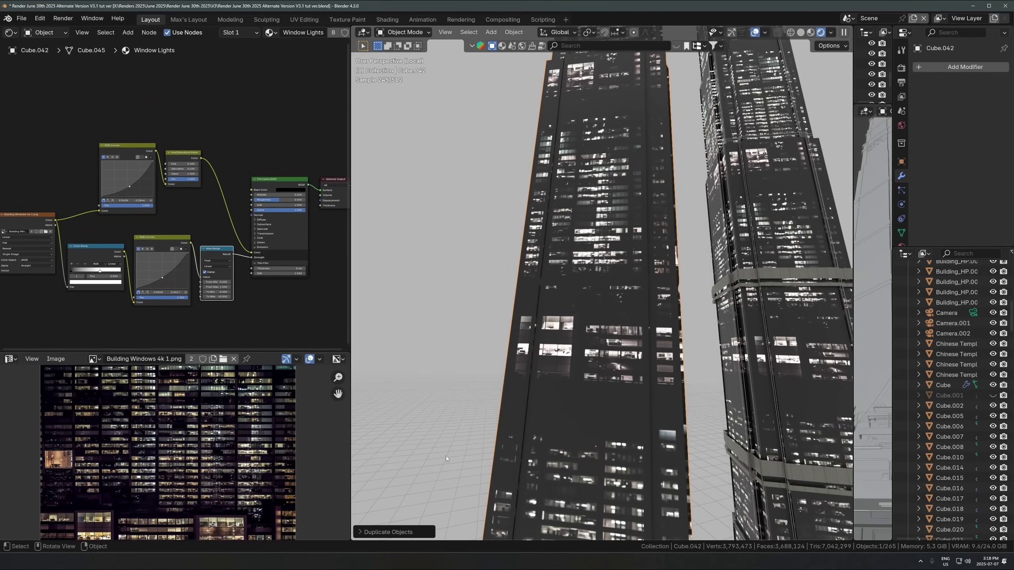
{"action": "scroll", "coordinate": [595, 340], "scroll_direction": "down", "scroll_amount": 1}
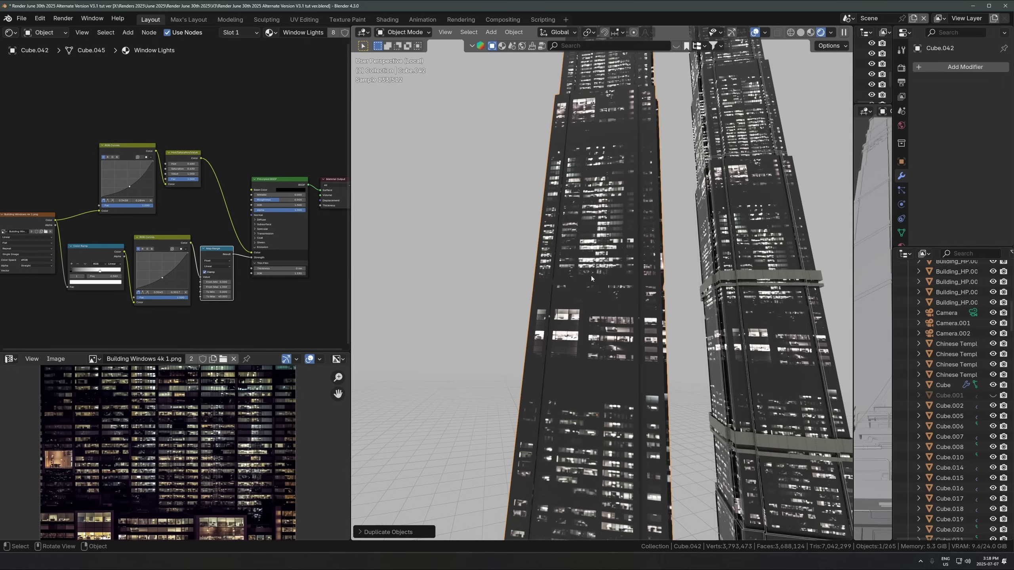
{"action": "middle_click_drag", "start_coordinate": [624, 303], "coordinate": [578, 295]}
{"action": "scroll", "coordinate": [174, 188], "scroll_direction": "up", "scroll_amount": 3}
Step: Select the Building Windows 4k 1.png texture node and examine the color and strength branches running from it to the Principled BSDF
{"action": "middle_click_drag", "start_coordinate": [66, 228], "coordinate": [116, 218]}
{"action": "left_click", "coordinate": [52, 216]}
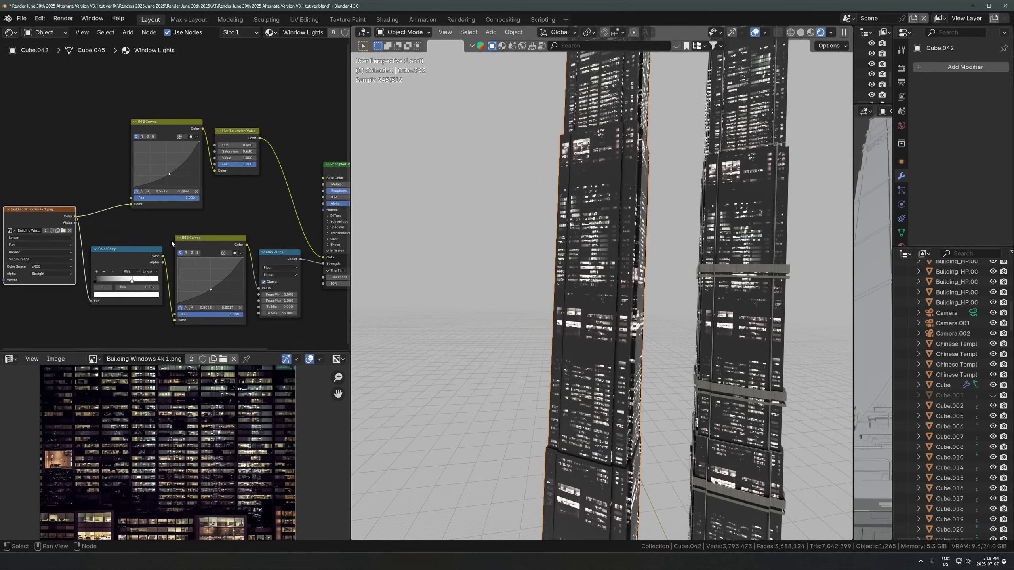
{"action": "middle_click_drag", "start_coordinate": [172, 243], "coordinate": [122, 239]}
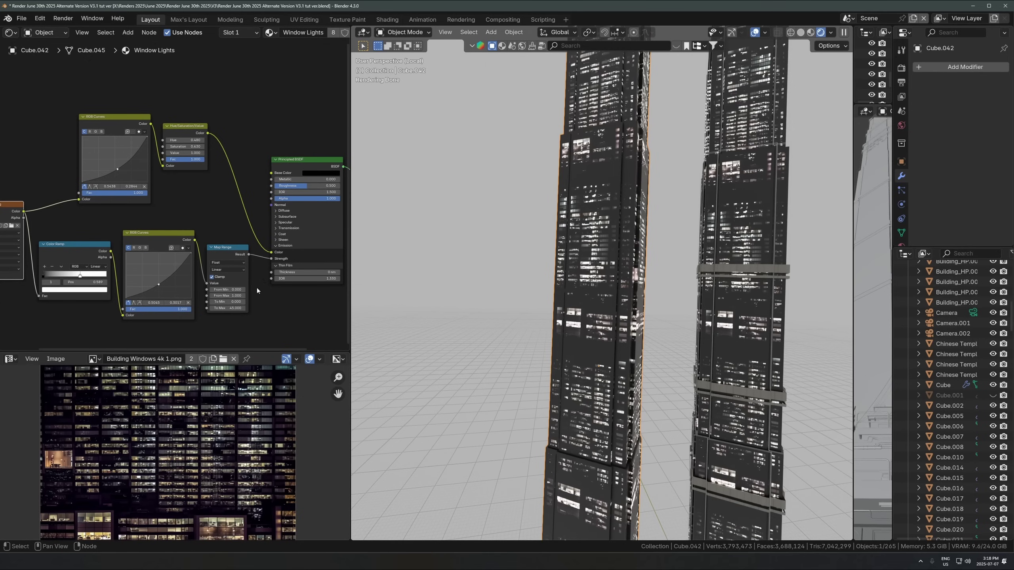
{"action": "scroll", "coordinate": [215, 208], "scroll_direction": "up", "scroll_amount": 1}
{"action": "middle_click_drag", "start_coordinate": [80, 227], "coordinate": [124, 244]}
{"action": "left_click_drag", "start_coordinate": [25, 232], "coordinate": [18, 234]}
{"action": "scroll", "coordinate": [148, 286], "scroll_direction": "up", "scroll_amount": 3}
Step: Mute and unmute the RGB Curves node of the emission color branch repeatedly to compare the window lights close up
{"action": "left_click", "coordinate": [161, 123]}
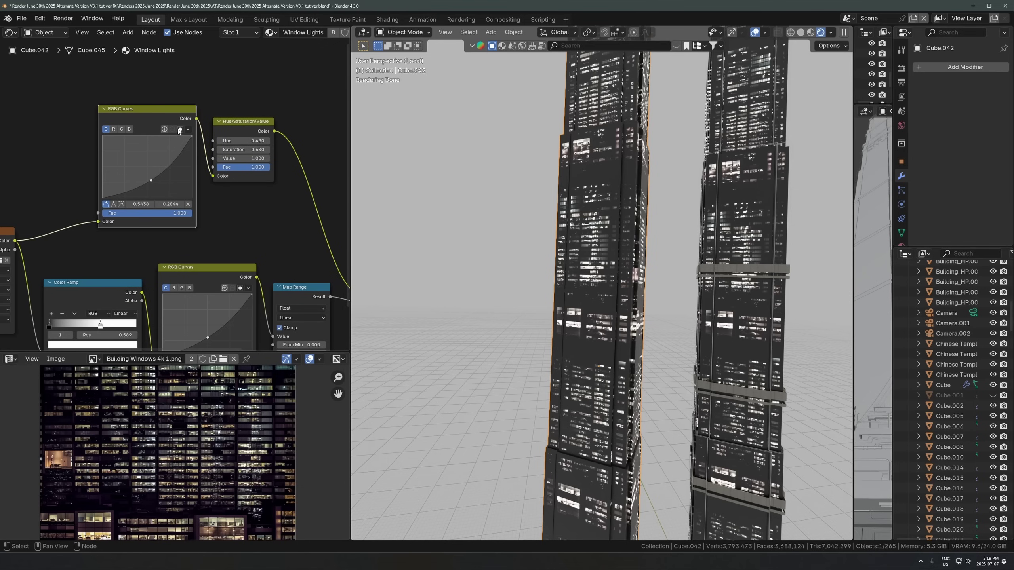
{"action": "key", "text": "m"}
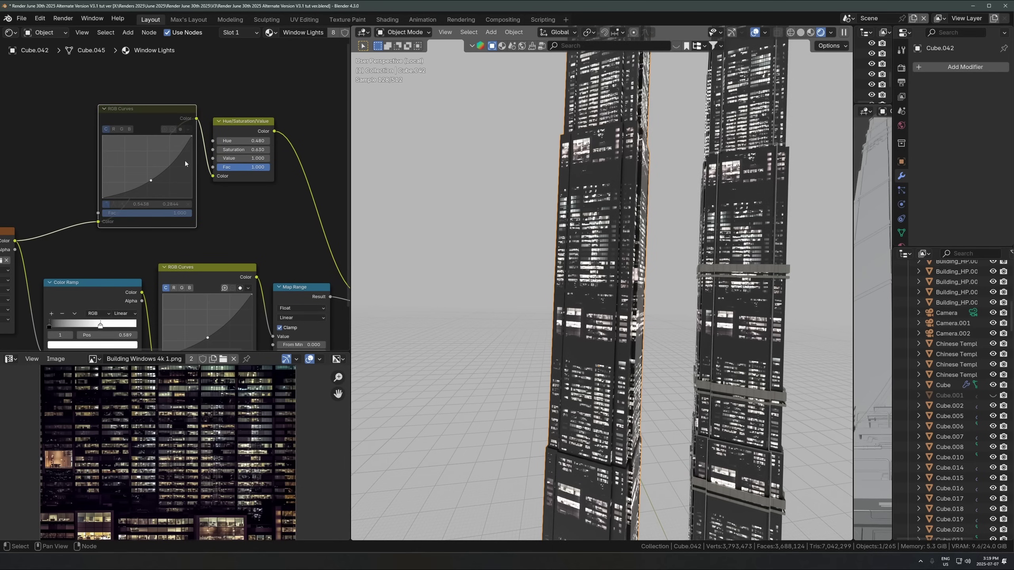
{"action": "key", "text": "m"}
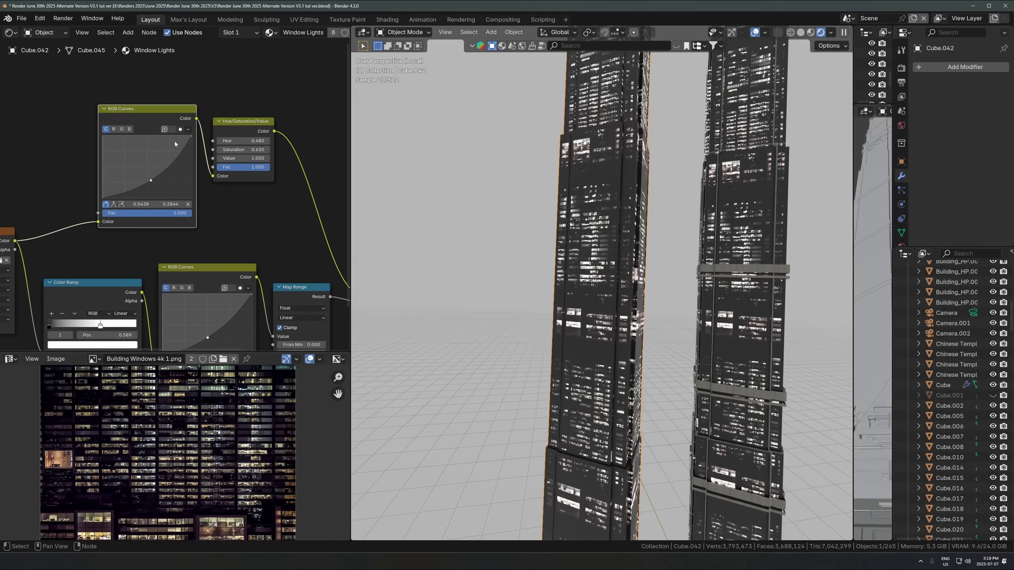
{"action": "key", "text": "m"}
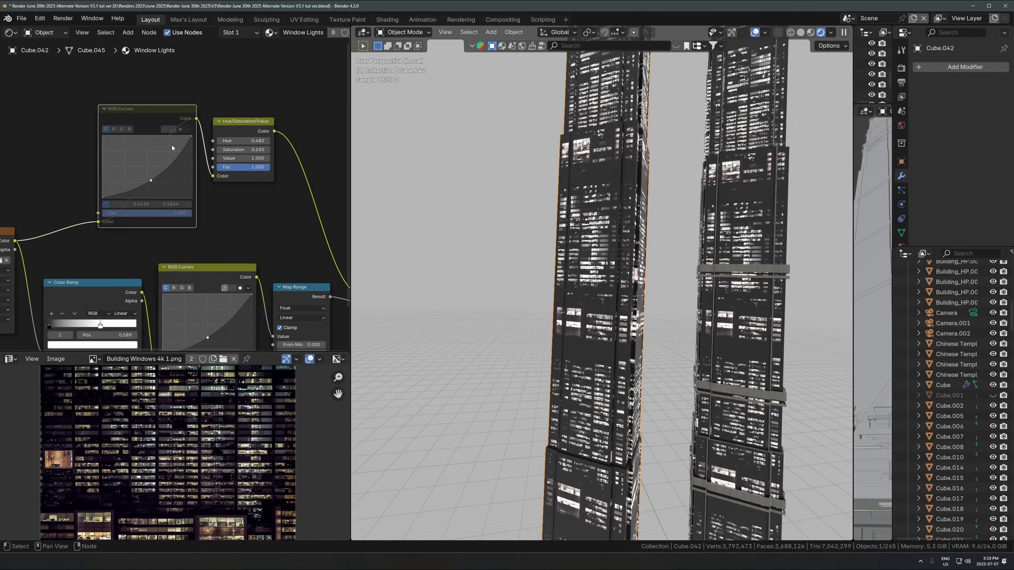
{"action": "key", "text": "m"}
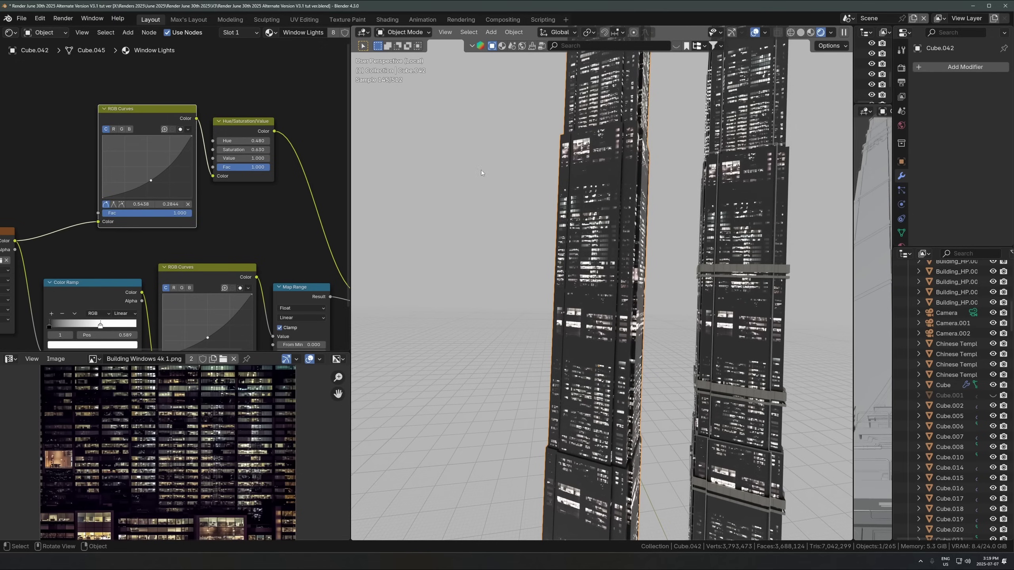
{"action": "scroll", "coordinate": [603, 280], "scroll_direction": "up", "scroll_amount": 4}
{"action": "key", "text": "m"}
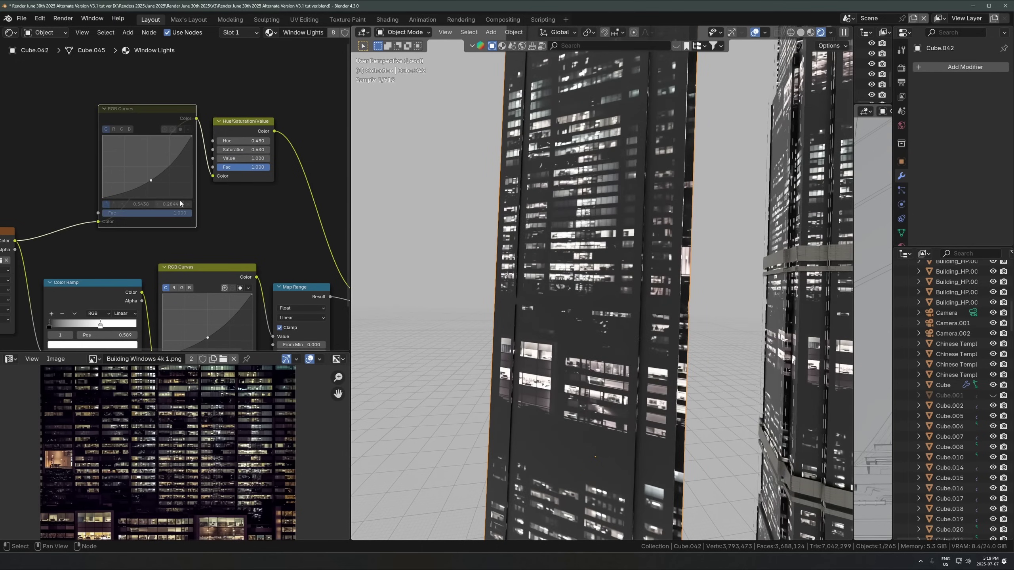
{"action": "key", "text": "m"}
Step: Mute the Hue/Saturation/Value node to compare the window colors, and enable it again
{"action": "left_click", "coordinate": [237, 122]}
{"action": "key", "text": "m"}
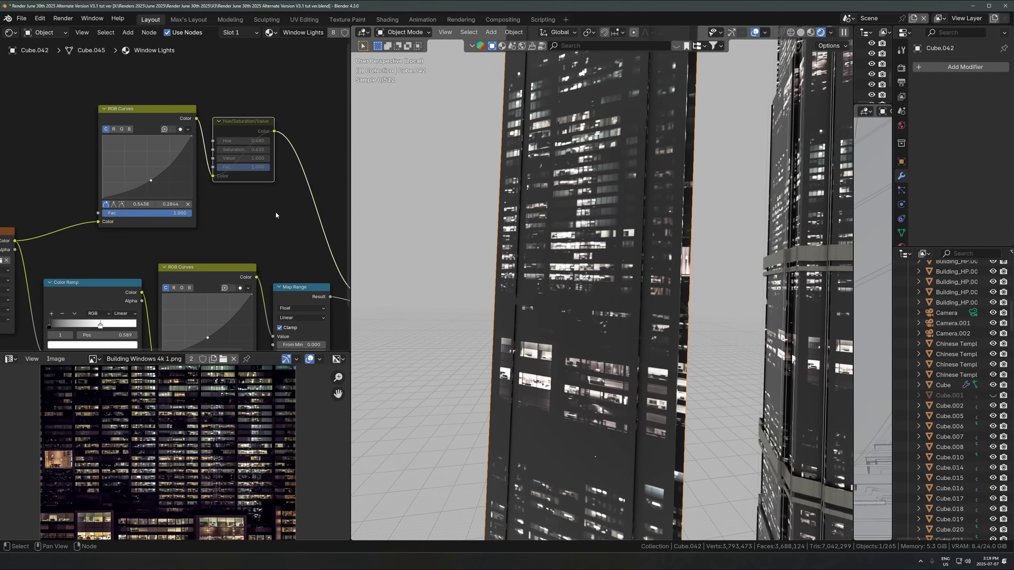
{"action": "key", "text": "m"}
Step: Set the Principled BSDF's base color to pure black with a Value of 0.000
{"action": "scroll", "coordinate": [228, 158], "scroll_direction": "up", "scroll_amount": 2}
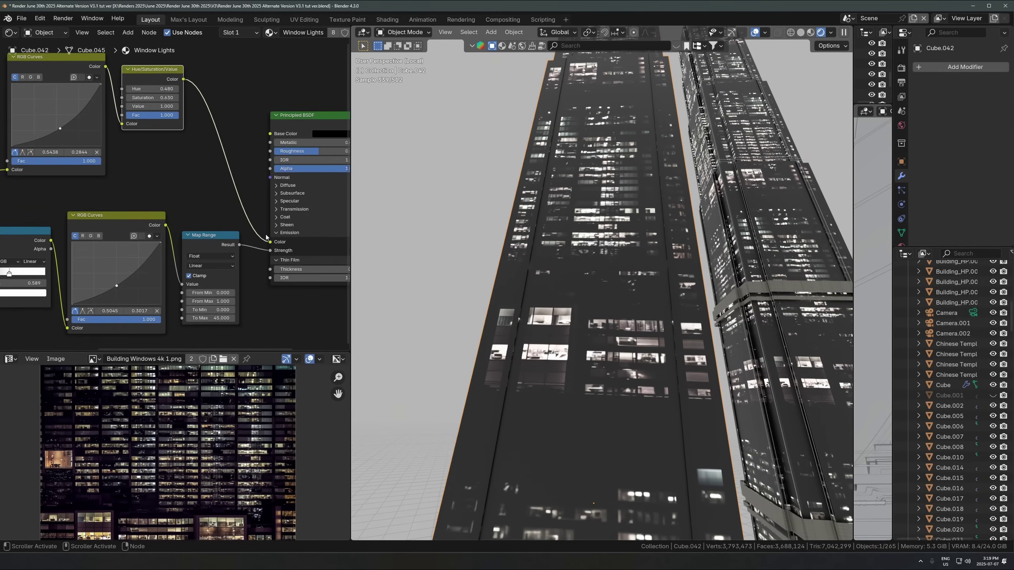
{"action": "scroll", "coordinate": [247, 235], "scroll_direction": "up", "scroll_amount": 2}
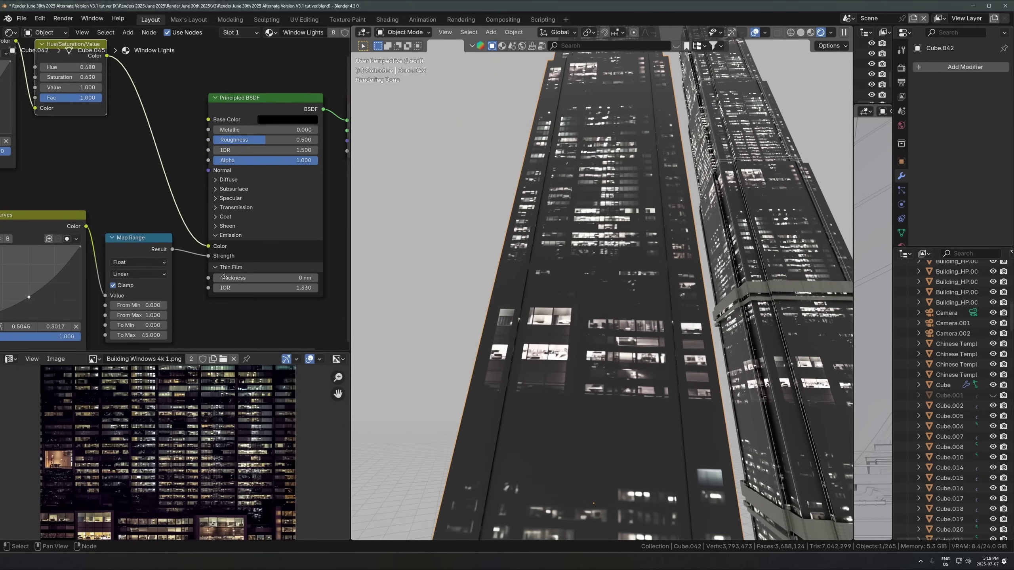
{"action": "middle_click_drag", "start_coordinate": [283, 120], "coordinate": [240, 168]}
{"action": "left_click", "coordinate": [240, 168]}
{"action": "left_click_drag", "start_coordinate": [304, 230], "coordinate": [299, 260]}
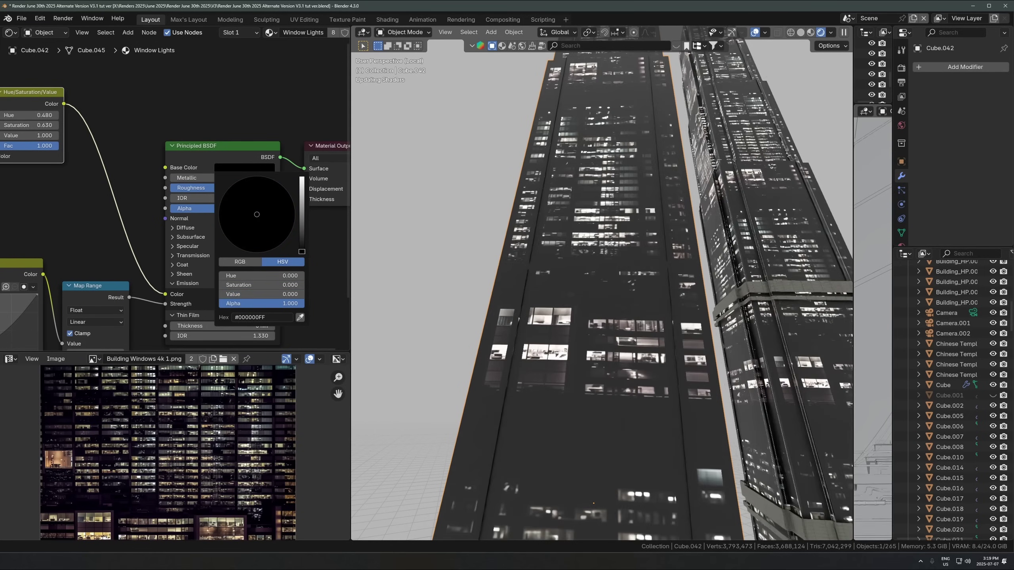
{"action": "scroll", "coordinate": [174, 216], "scroll_direction": "down", "scroll_amount": 3}
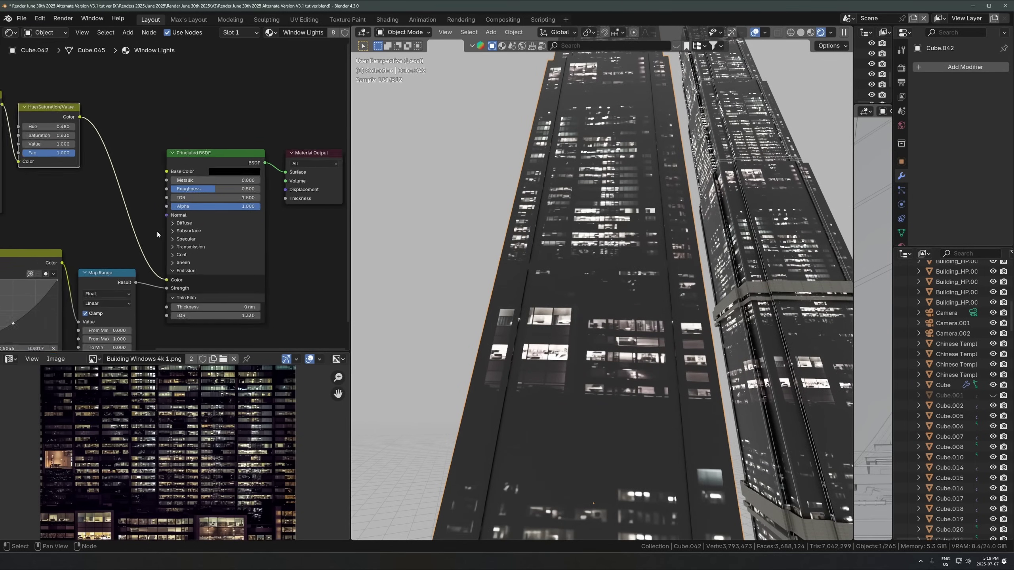
Step: Trace the emission strength branch from the image texture through the Color Ramp, RGB Curves and Map Range nodes to the Principled BSDF
{"action": "middle_click_drag", "start_coordinate": [157, 233], "coordinate": [268, 195]}
{"action": "scroll", "coordinate": [268, 195], "scroll_direction": "down", "scroll_amount": 5}
{"action": "middle_click_drag", "start_coordinate": [120, 211], "coordinate": [215, 207]}
{"action": "left_click", "coordinate": [116, 180]}
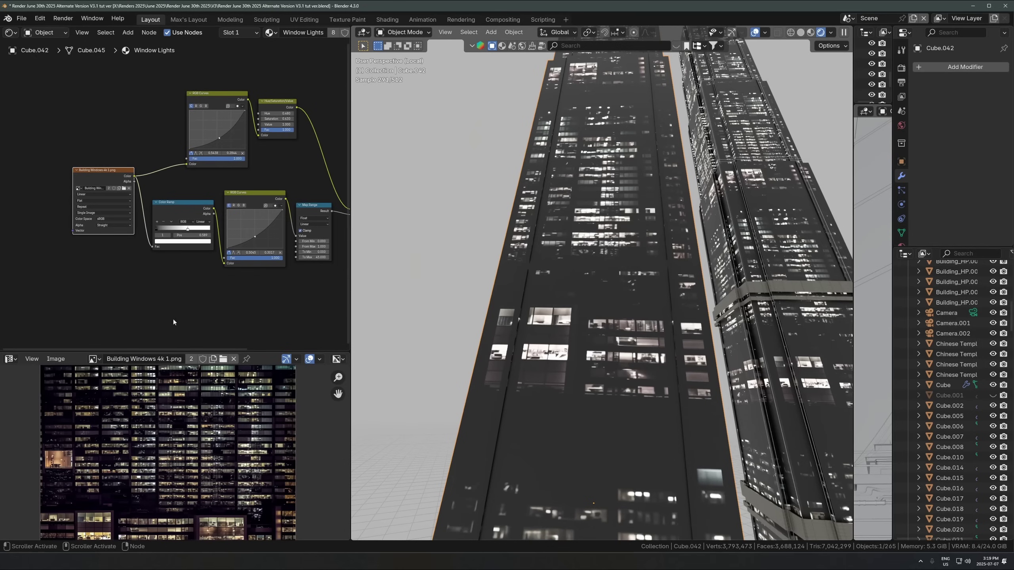
{"action": "scroll", "coordinate": [198, 250], "scroll_direction": "up", "scroll_amount": 3}
{"action": "middle_click_drag", "start_coordinate": [197, 250], "coordinate": [95, 247]}
{"action": "left_click", "coordinate": [118, 173]}
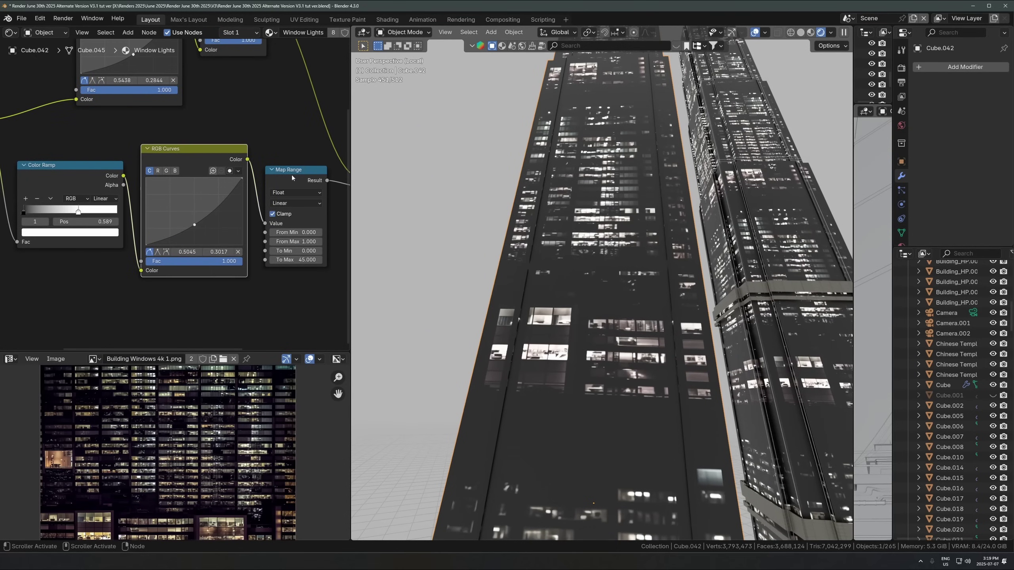
{"action": "middle_click_drag", "start_coordinate": [274, 214], "coordinate": [96, 241]}
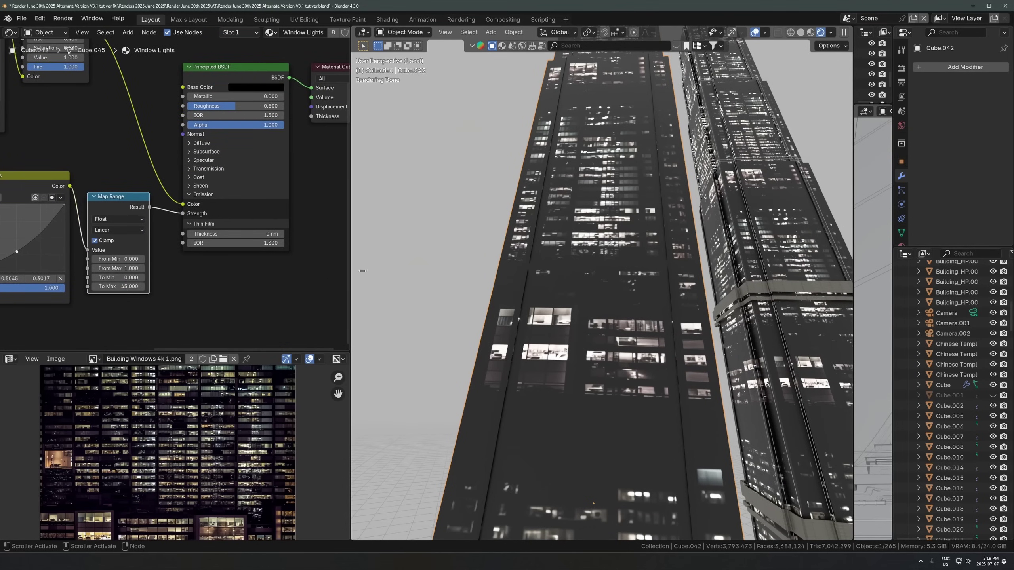
{"action": "scroll", "coordinate": [601, 283], "scroll_direction": "up", "scroll_amount": 1}
{"action": "scroll", "coordinate": [602, 284], "scroll_direction": "down", "scroll_amount": 2}
{"action": "key", "text": "Tab"}
{"action": "key", "text": "Tab"}
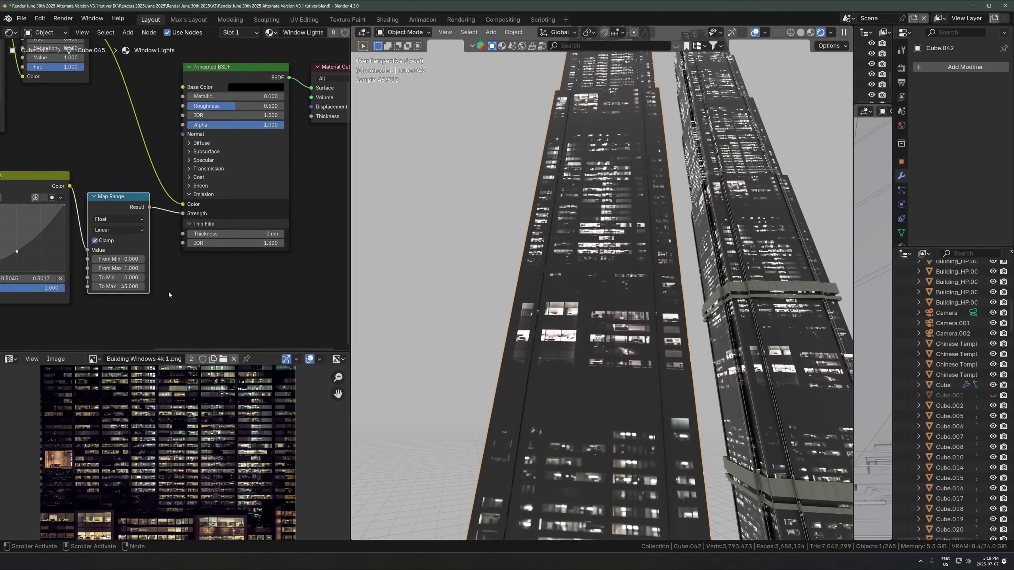
Step: Disconnect the Map Range from the emission strength, try a uniform strength of 11.5 and lower it again
{"action": "middle_click_drag", "start_coordinate": [168, 295], "coordinate": [217, 305]}
{"action": "scroll", "coordinate": [217, 306], "scroll_direction": "up", "scroll_amount": 1}
{"action": "left_click_drag", "start_coordinate": [233, 217], "coordinate": [312, 238]}
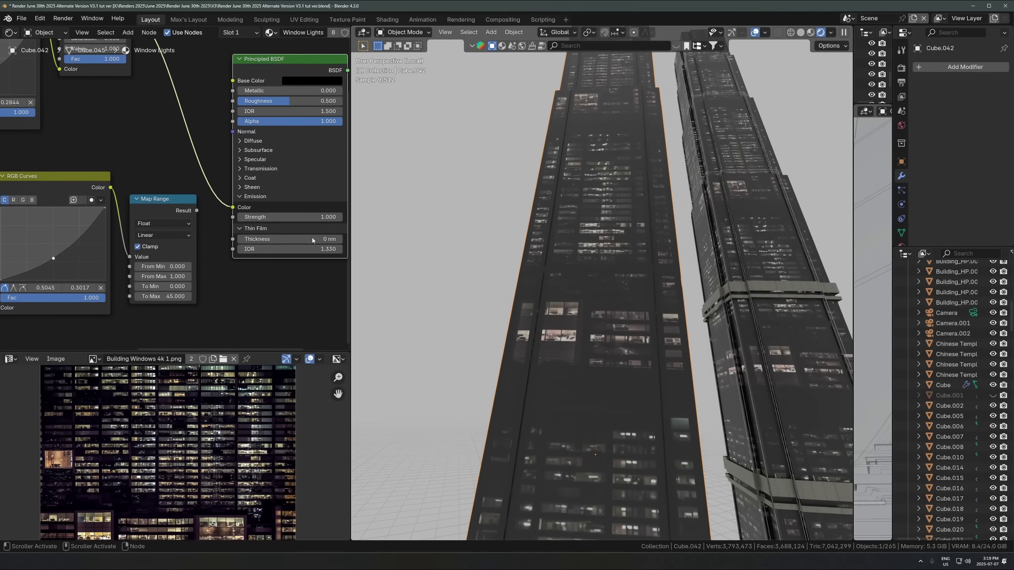
{"action": "left_click", "coordinate": [283, 217]}
{"action": "type", "text": "11.5"}
{"action": "key", "text": "Return"}
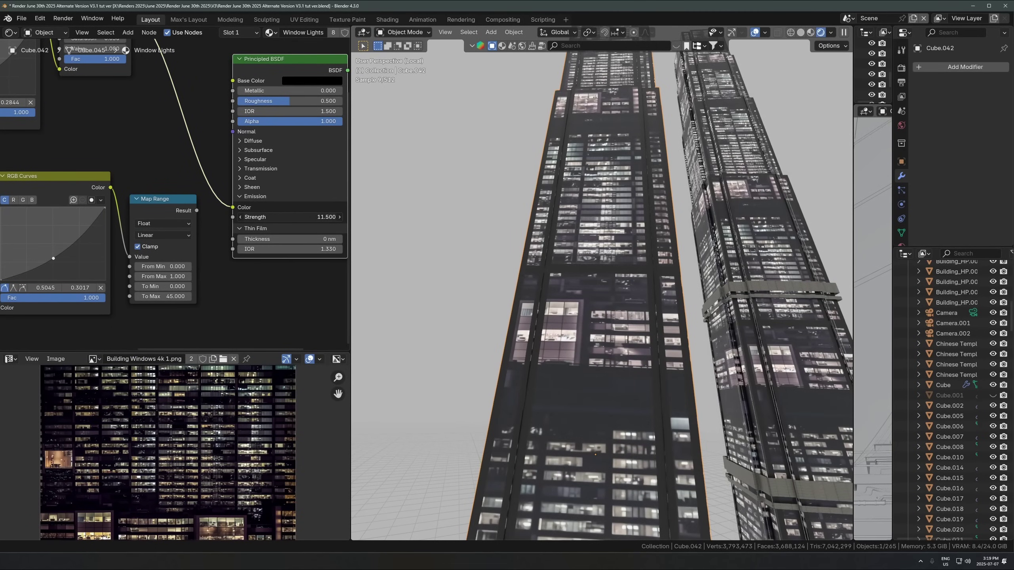
{"action": "left_click_drag", "start_coordinate": [283, 217], "coordinate": [222, 217]}
Step: Examine the texture's lit windows up close in an enlarged image editor and restore the Map Range link to emission strength
{"action": "scroll", "coordinate": [168, 199], "scroll_direction": "down", "scroll_amount": 5}
{"action": "middle_click_drag", "start_coordinate": [167, 200], "coordinate": [275, 192]}
{"action": "scroll", "coordinate": [190, 381], "scroll_direction": "up", "scroll_amount": 3}
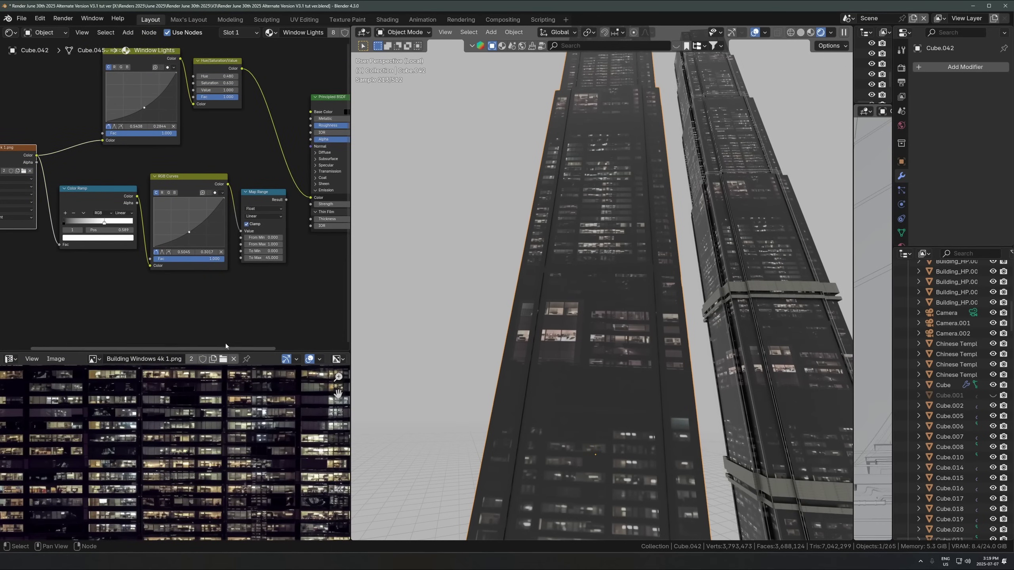
{"action": "left_click_drag", "start_coordinate": [225, 343], "coordinate": [225, 290]}
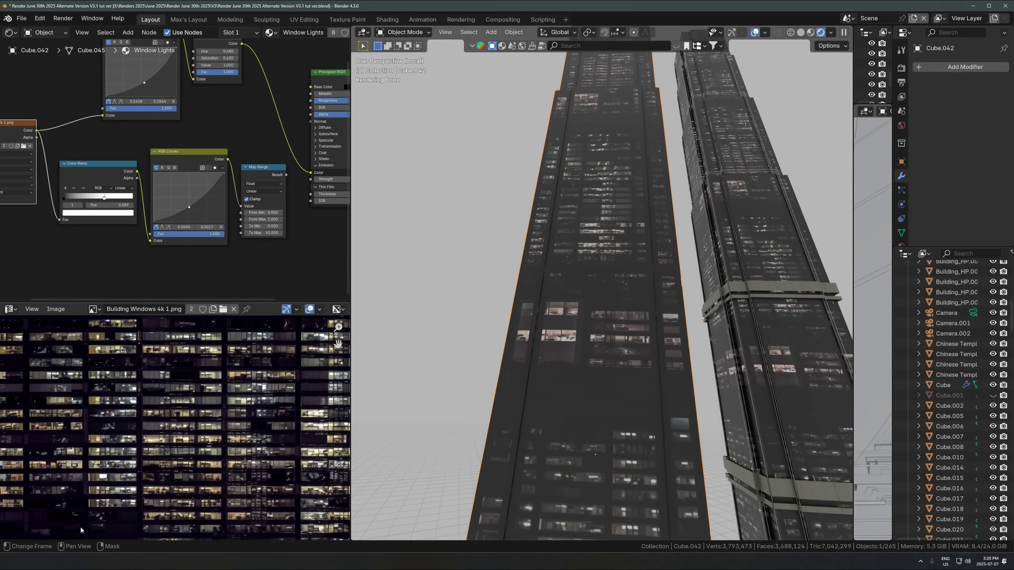
{"action": "scroll", "coordinate": [91, 423], "scroll_direction": "up", "scroll_amount": 4}
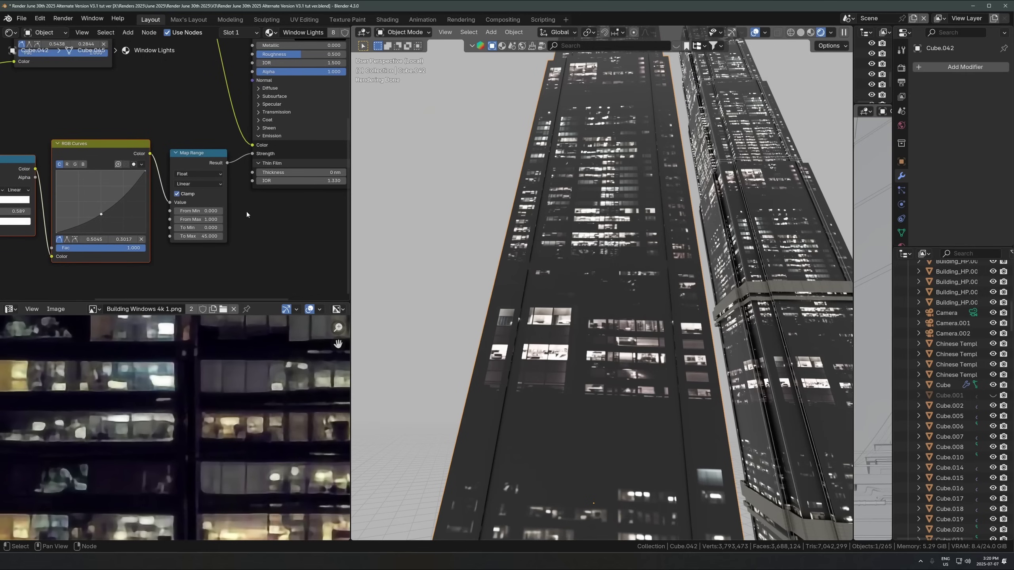
Step: Select the Color Ramp and RGB Curves nodes of the strength branch in turn to examine their contrast settings
{"action": "middle_click_drag", "start_coordinate": [157, 272], "coordinate": [233, 244]}
{"action": "scroll", "coordinate": [191, 200], "scroll_direction": "down", "scroll_amount": 1}
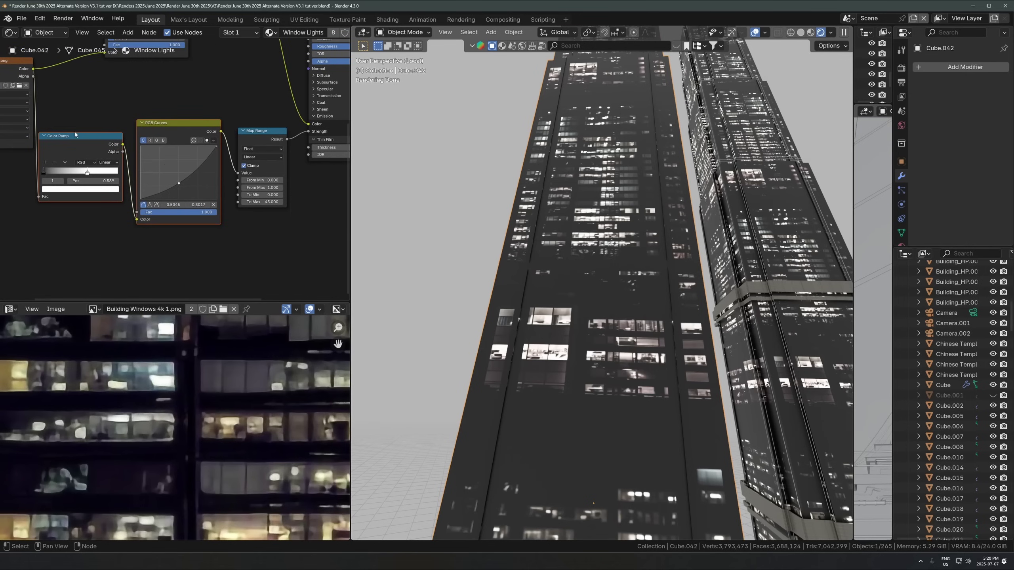
{"action": "left_click", "coordinate": [76, 135]}
{"action": "left_click", "coordinate": [178, 129]}
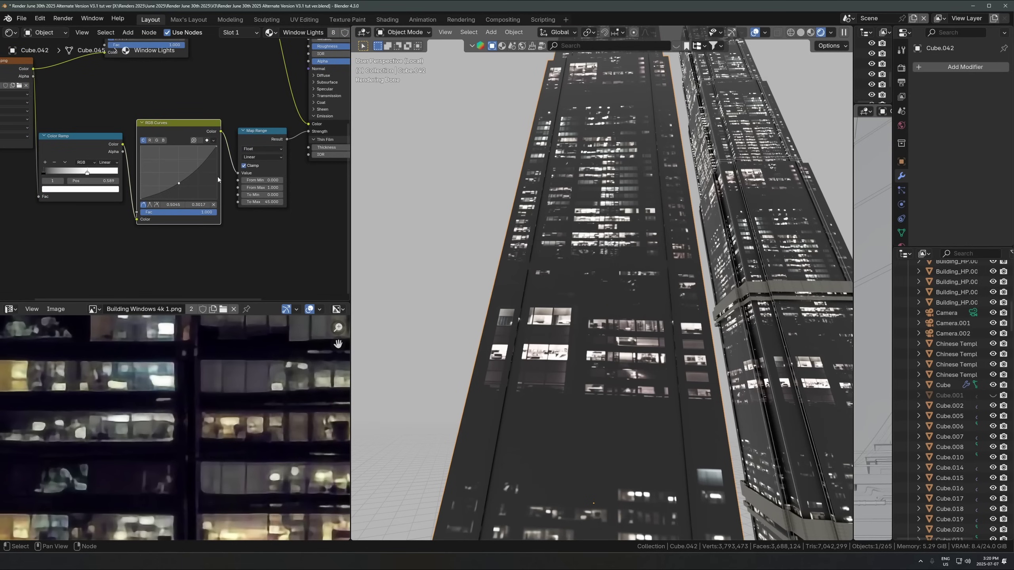
{"action": "left_click", "coordinate": [120, 150]}
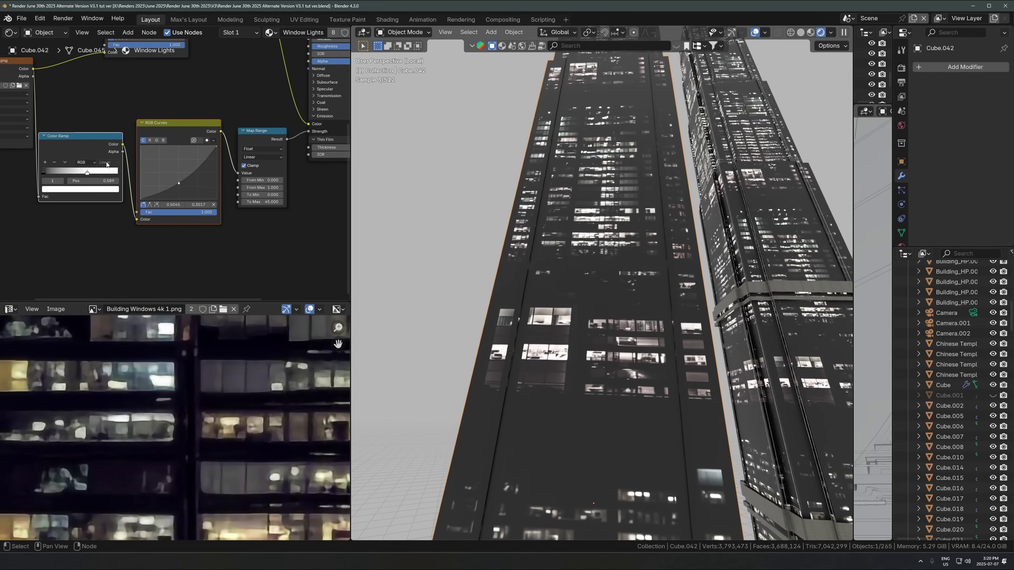
Step: Disconnect the Map Range result from the emission strength to compare the windows, and reconnect it
{"action": "middle_click_drag", "start_coordinate": [308, 199], "coordinate": [207, 234]}
{"action": "scroll", "coordinate": [184, 226], "scroll_direction": "up", "scroll_amount": 2}
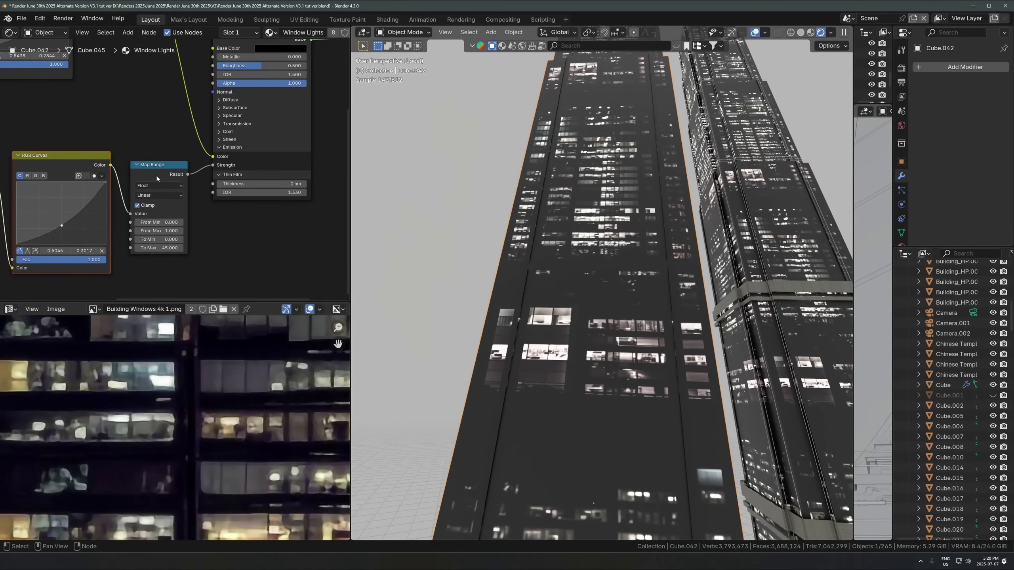
{"action": "left_click", "coordinate": [173, 214]}
{"action": "scroll", "coordinate": [176, 240], "scroll_direction": "up", "scroll_amount": 1}
{"action": "scroll", "coordinate": [176, 246], "scroll_direction": "up", "scroll_amount": 2}
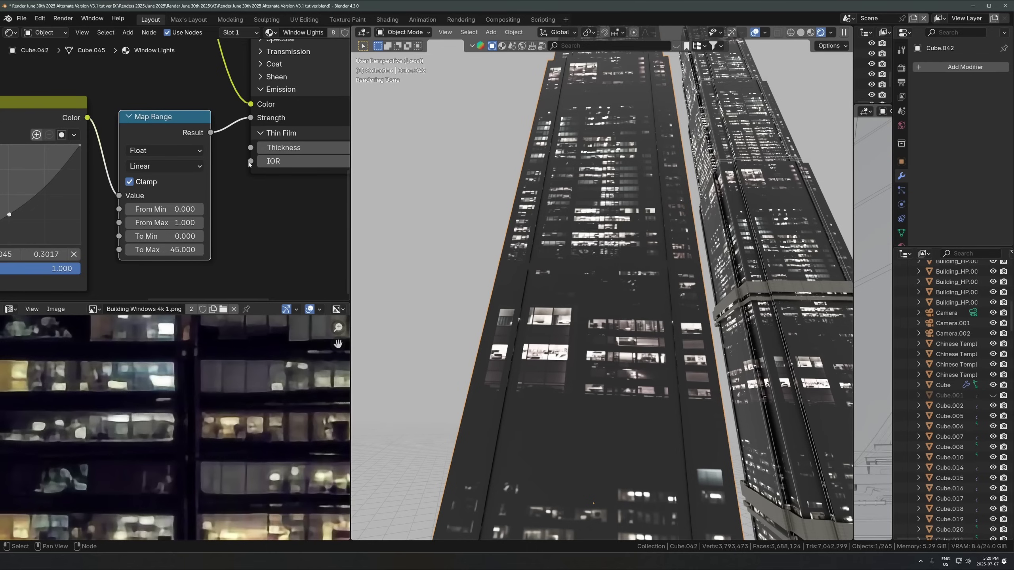
{"action": "middle_click_drag", "start_coordinate": [249, 163], "coordinate": [185, 191]}
{"action": "left_click_drag", "start_coordinate": [184, 145], "coordinate": [224, 148]}
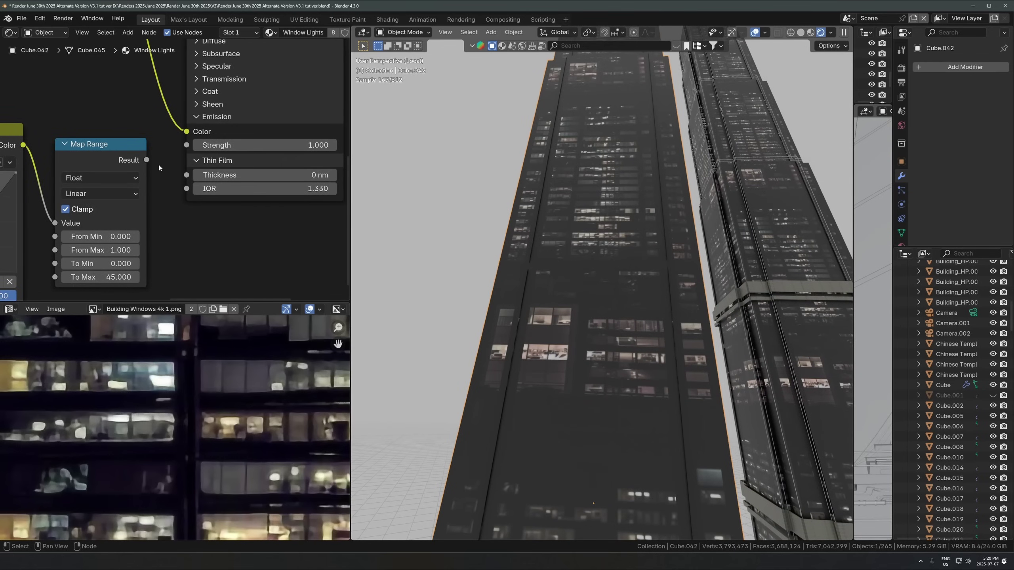
{"action": "left_click_drag", "start_coordinate": [147, 160], "coordinate": [186, 145]}
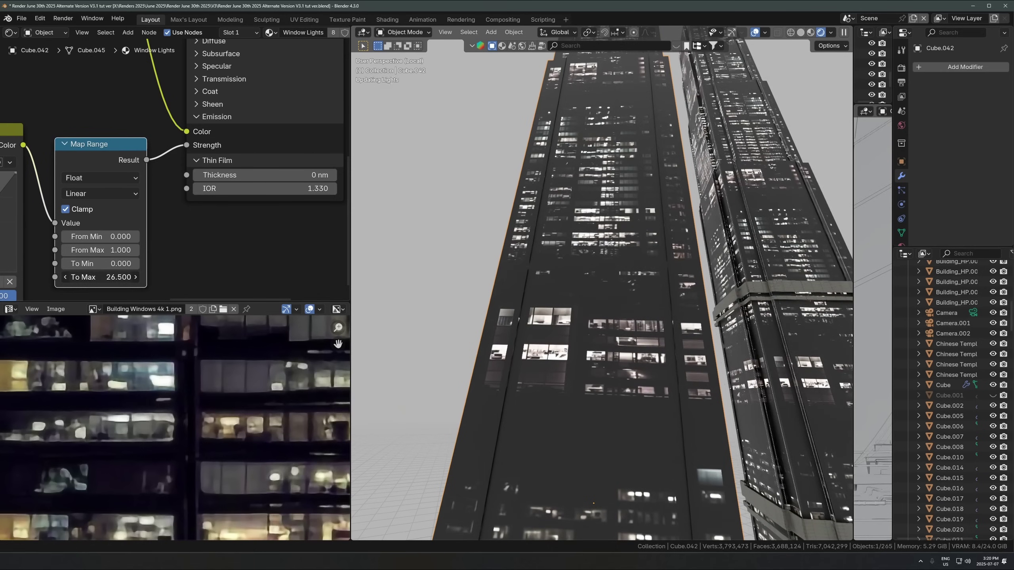
Step: Set the Map Range's To Max to 1 for comparison, and raise it to 50.4
{"action": "left_click", "coordinate": [111, 276]}
{"action": "type", "text": "1"}
{"action": "key", "text": "Return"}
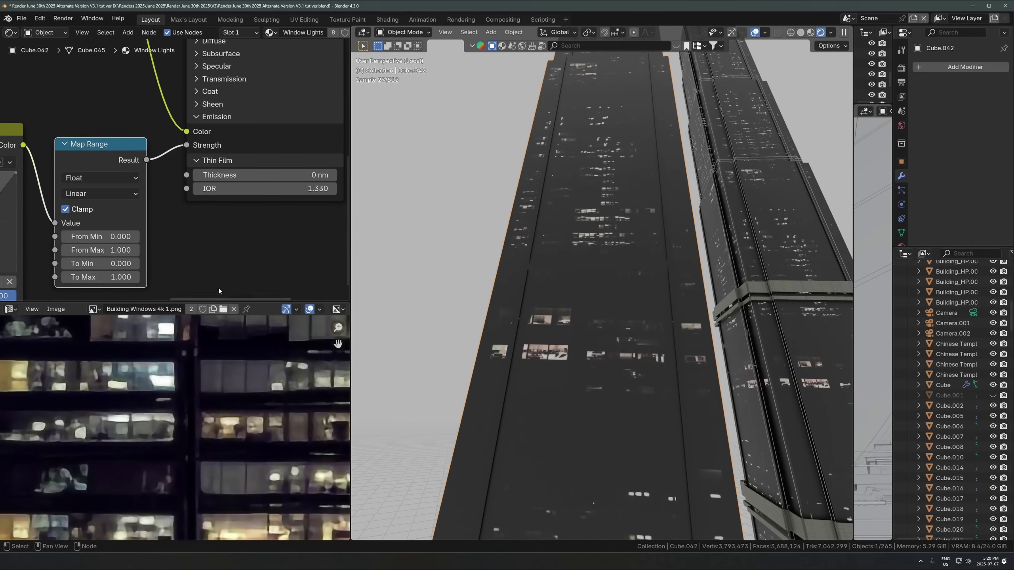
{"action": "left_click", "coordinate": [112, 276]}
{"action": "left_click_drag", "start_coordinate": [111, 276], "coordinate": [160, 277]}
Step: Add a Math node set to Add and pull the Map Range out of the link between RGB Curves and emission strength
{"action": "key", "text": "shift+a"}
{"action": "type", "text": "add"}
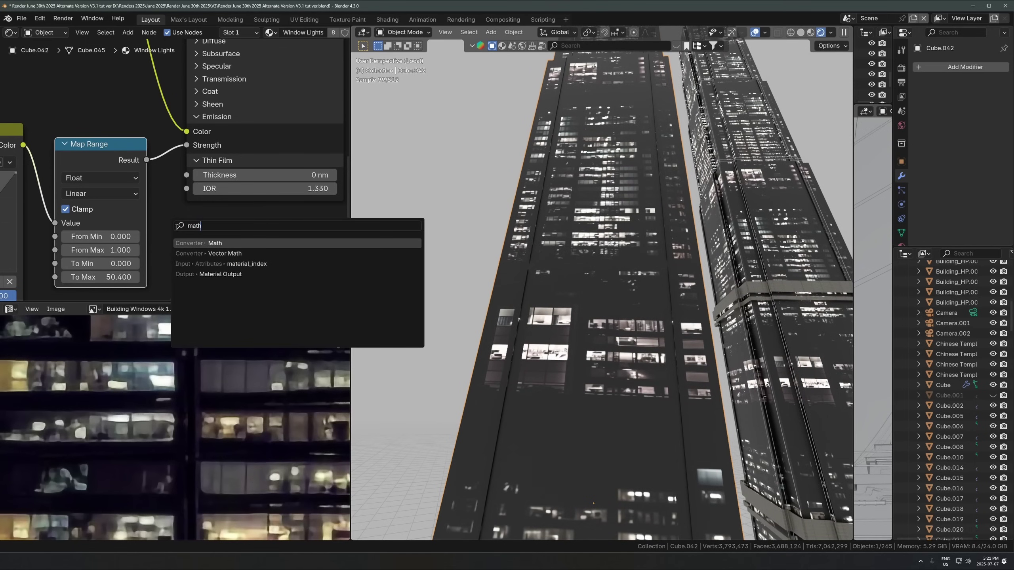
{"action": "key", "text": "Return"}
{"action": "left_click_drag", "start_coordinate": [114, 159], "coordinate": [92, 298], "text": "alt"}
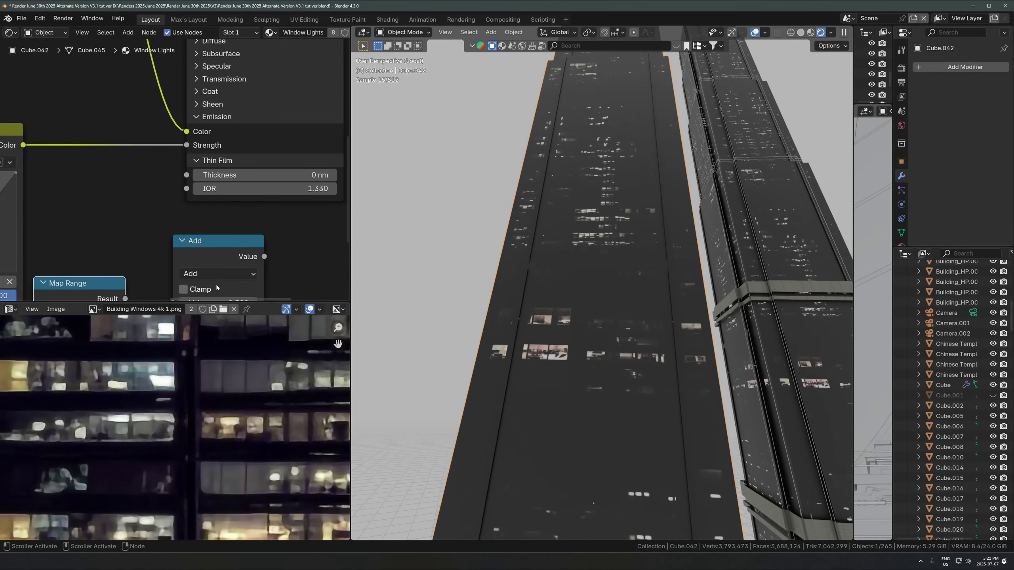
Step: Insert the Math node between RGB Curves and emission strength, setting it to Multiply with a value of 34 for comparison
{"action": "left_click_drag", "start_coordinate": [216, 284], "coordinate": [112, 176]}
{"action": "left_click", "coordinate": [110, 166]}
{"action": "left_click", "coordinate": [95, 228]}
{"action": "left_click", "coordinate": [114, 209]}
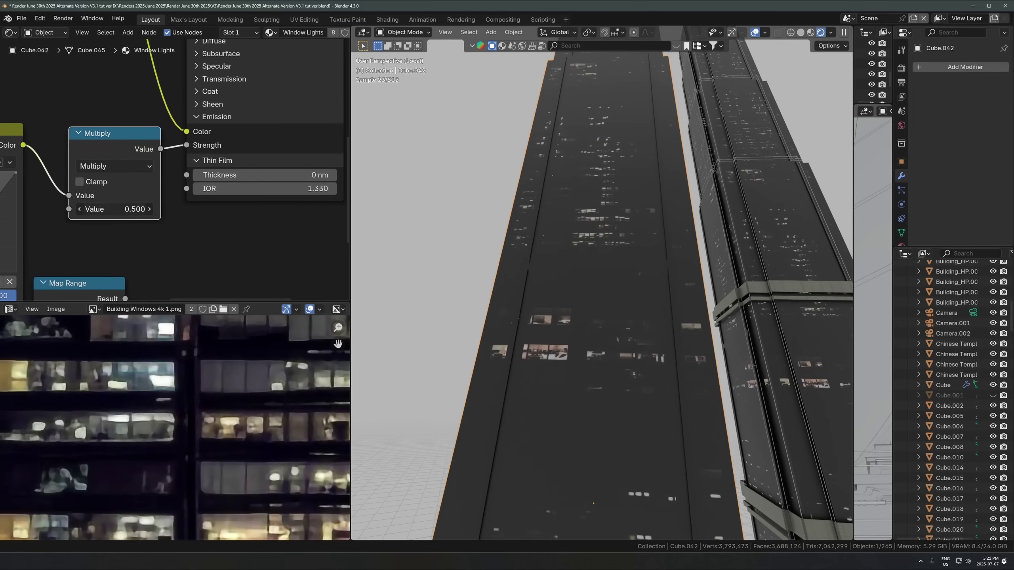
{"action": "type", "text": "34"}
{"action": "left_click", "coordinate": [215, 244]}
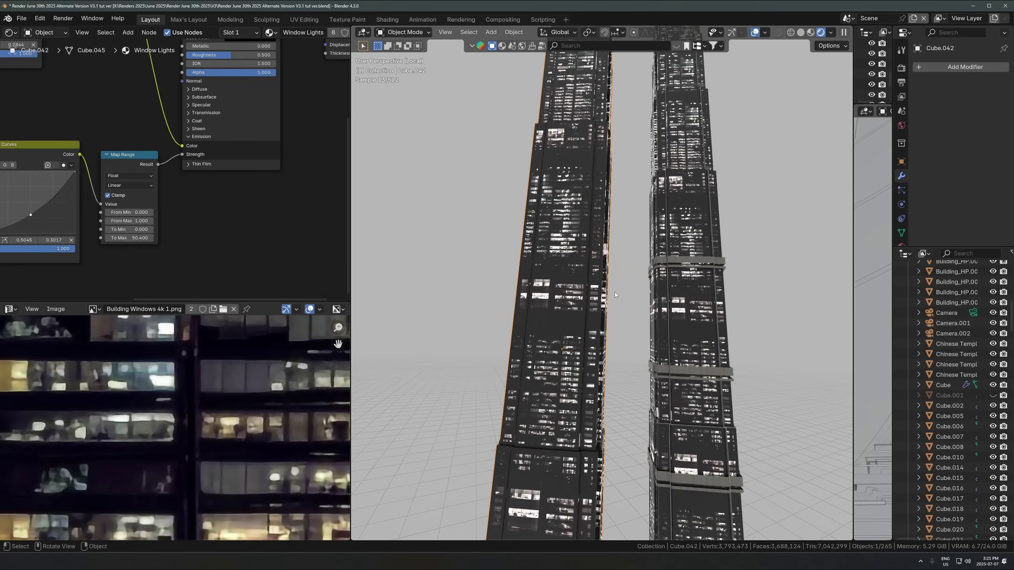
Step: Unhide Cube.001 and select its glass facade around the lit tower
{"action": "middle_click_drag", "start_coordinate": [858, 308], "coordinate": [893, 309]}
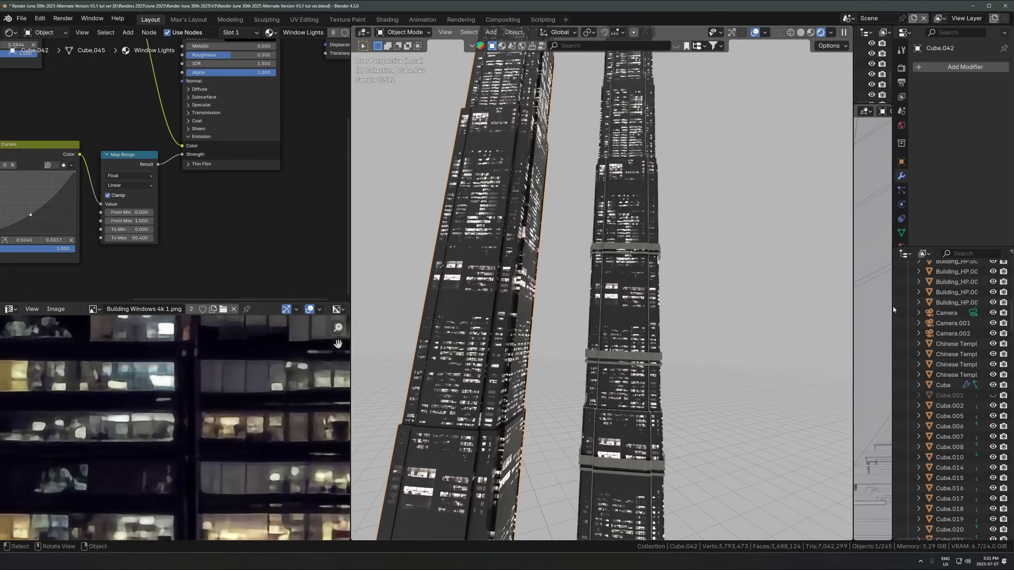
{"action": "left_click", "coordinate": [993, 395]}
{"action": "middle_click_drag", "start_coordinate": [621, 300], "coordinate": [595, 356], "text": "shift"}
{"action": "scroll", "coordinate": [578, 285], "scroll_direction": "up", "scroll_amount": 2}
{"action": "left_click", "coordinate": [594, 290]}
{"action": "key", "text": "KP_1"}
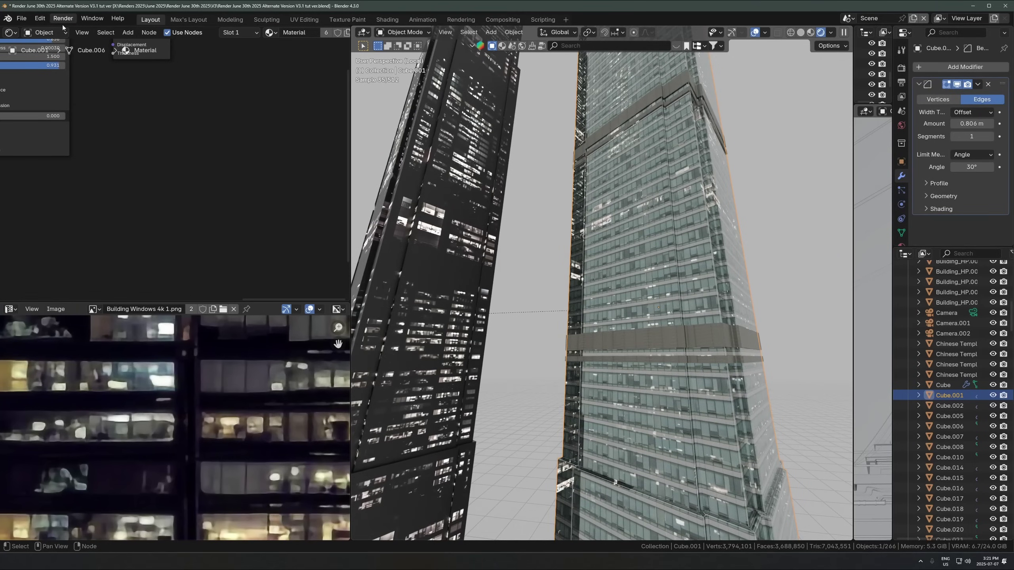
Step: Lower the world Background strength to preview the towers in night lighting, and restore it to 1
{"action": "scroll", "coordinate": [51, 32], "scroll_direction": "down", "scroll_amount": 1, "text": "ctrl"}
{"action": "key", "text": "Home"}
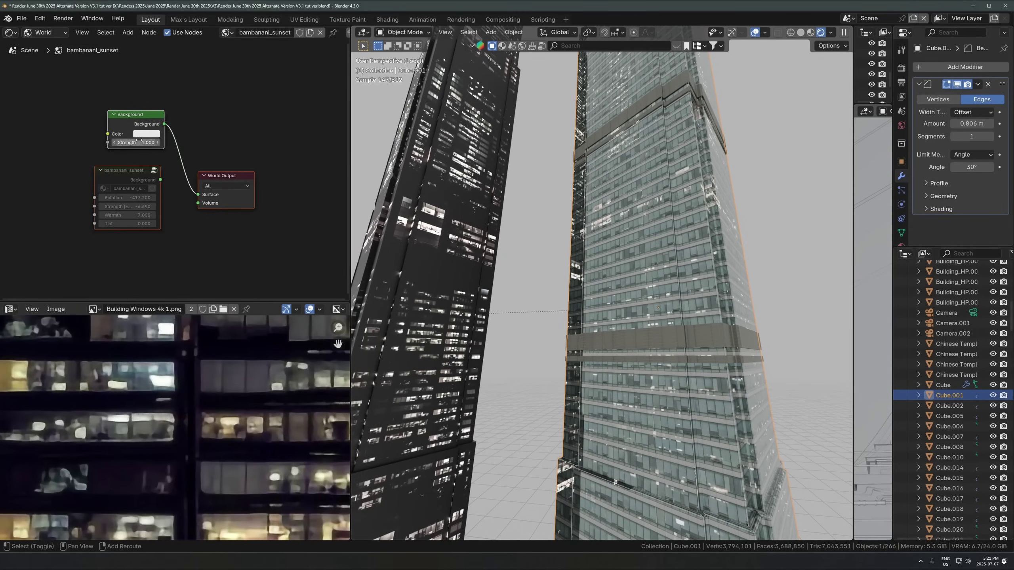
{"action": "left_click_drag", "start_coordinate": [142, 142], "coordinate": [105, 142]}
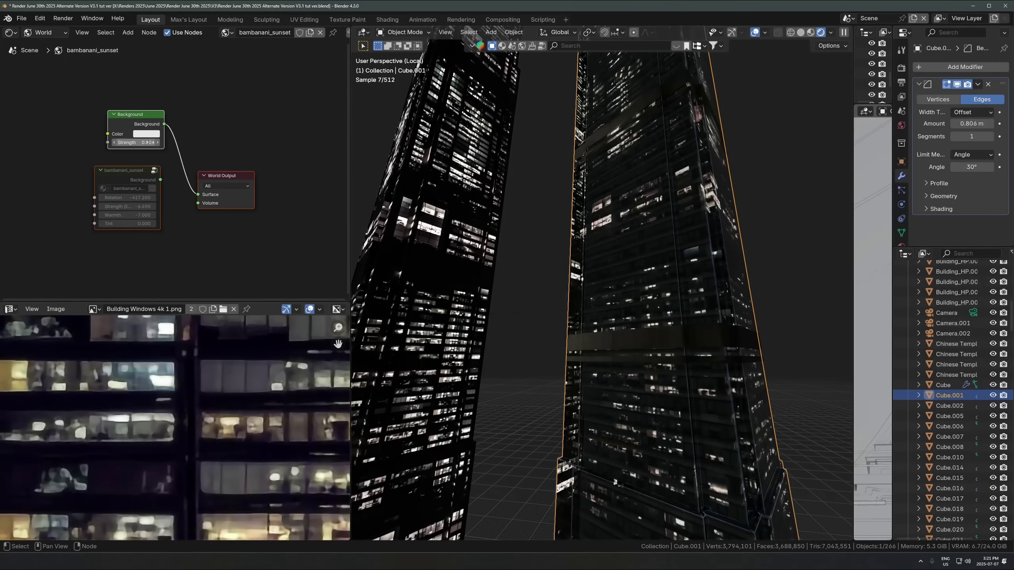
{"action": "middle_click_drag", "start_coordinate": [661, 357], "coordinate": [618, 372]}
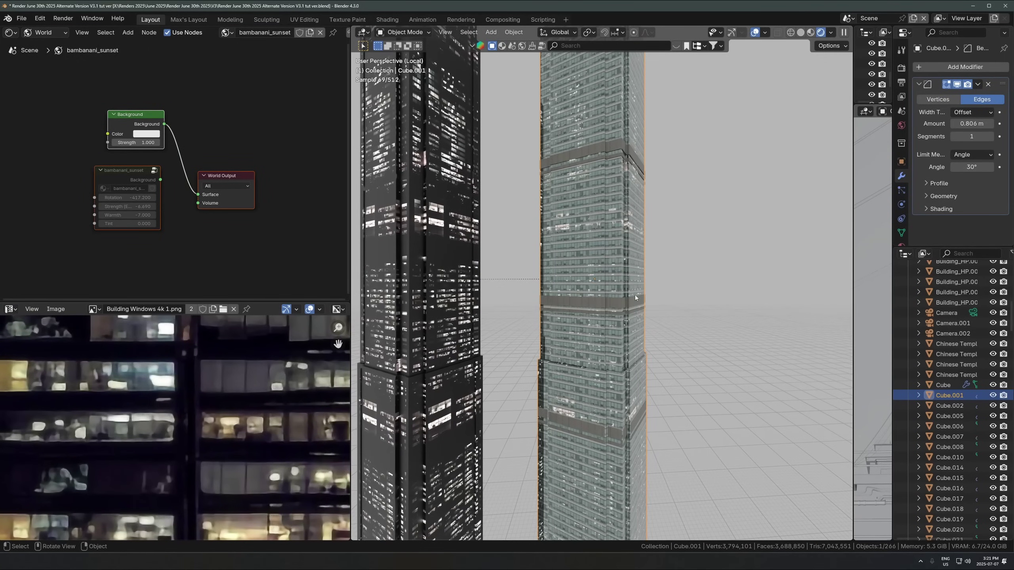
Step: Duplicate the glass facade and place the copy beside the original tower
{"action": "key", "text": "shift+d"}
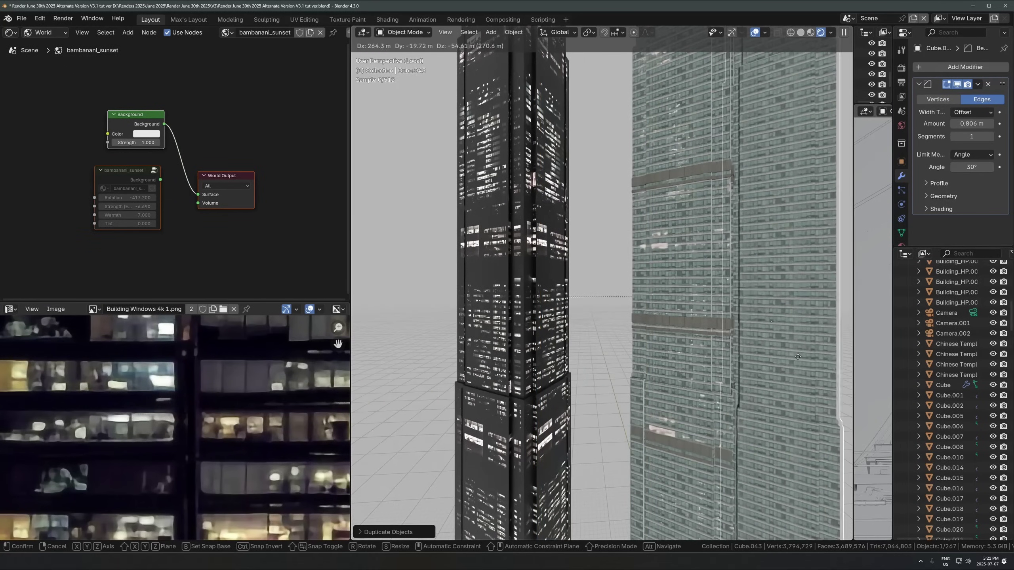
{"action": "left_click", "coordinate": [655, 328]}
{"action": "scroll", "coordinate": [656, 319], "scroll_direction": "down", "scroll_amount": 6}
{"action": "scroll", "coordinate": [658, 314], "scroll_direction": "up", "scroll_amount": 6}
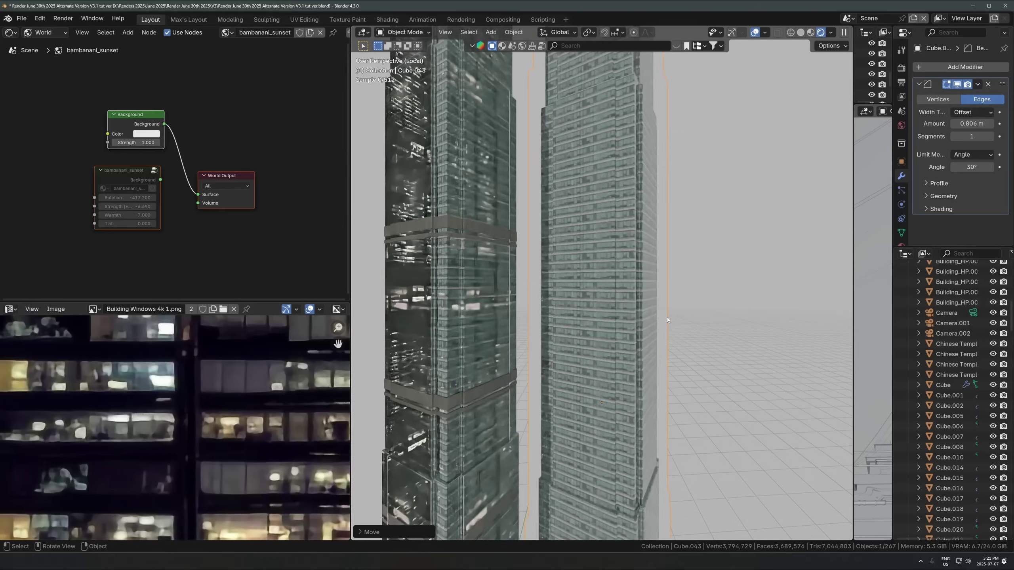
Step: Return the shader editor to the object's material and display the copied facade's base color texture in the image editor
{"action": "left_click", "coordinate": [47, 33]}
{"action": "left_click", "coordinate": [48, 58]}
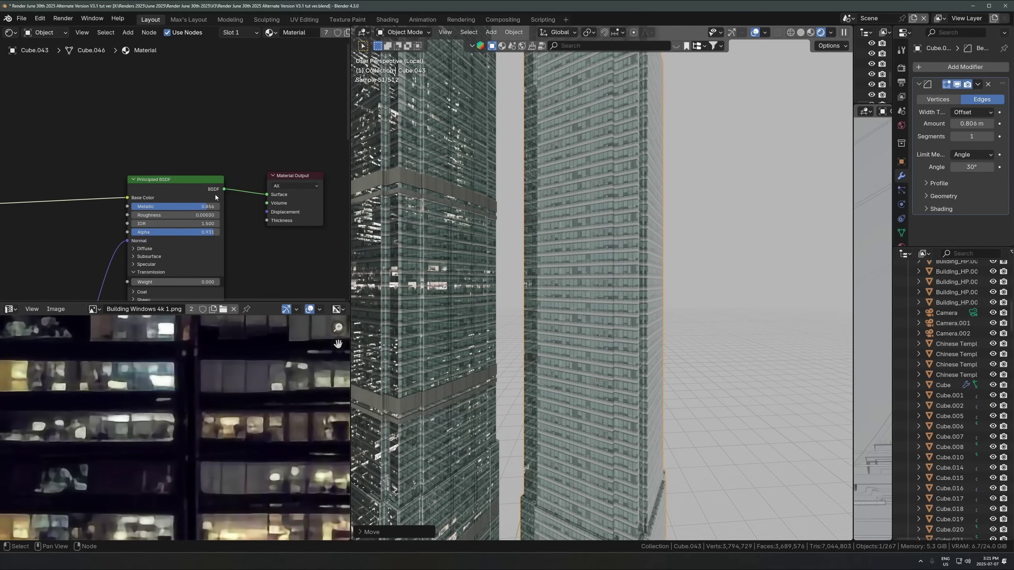
{"action": "key", "text": "Tab"}
{"action": "left_click", "coordinate": [553, 261]}
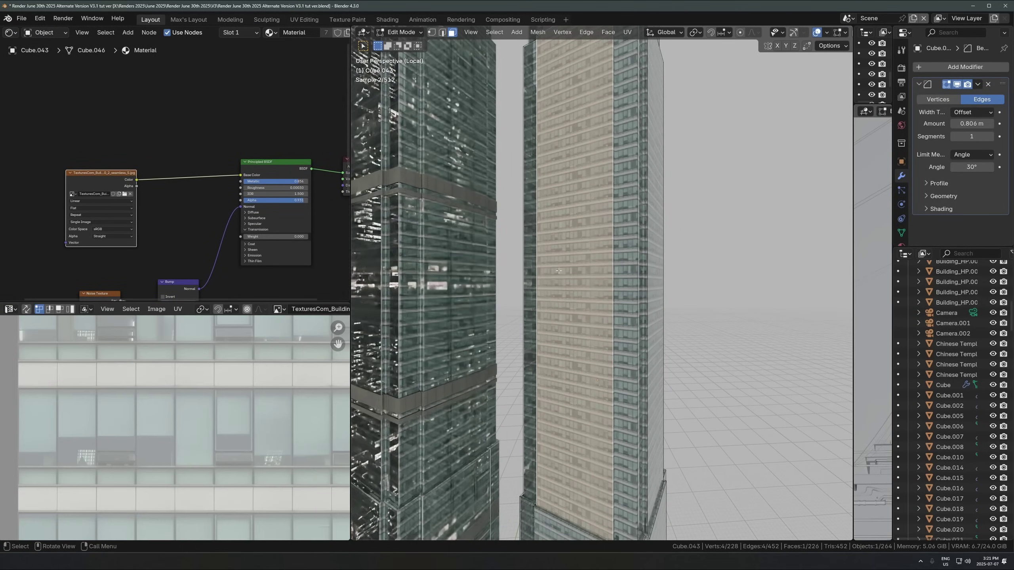
{"action": "key", "text": "Tab"}
Step: Enlarge the image editor and examine the seamless high-rise facade texture against the windows on the copied tower
{"action": "scroll", "coordinate": [223, 351], "scroll_direction": "down", "scroll_amount": 3}
{"action": "left_click_drag", "start_coordinate": [245, 300], "coordinate": [244, 229]}
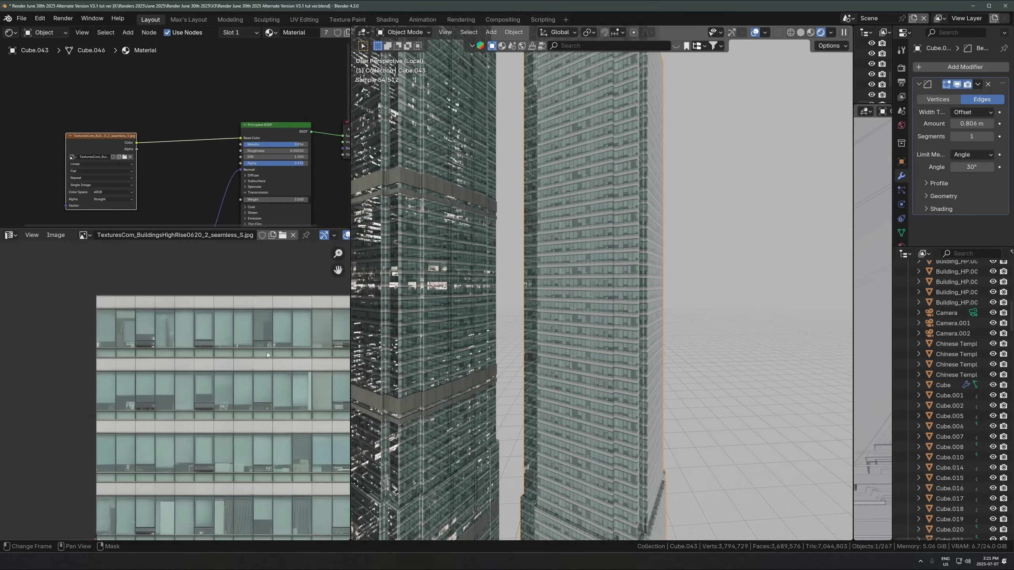
{"action": "scroll", "coordinate": [200, 345], "scroll_direction": "down", "scroll_amount": 2}
{"action": "scroll", "coordinate": [200, 345], "scroll_direction": "up", "scroll_amount": 2}
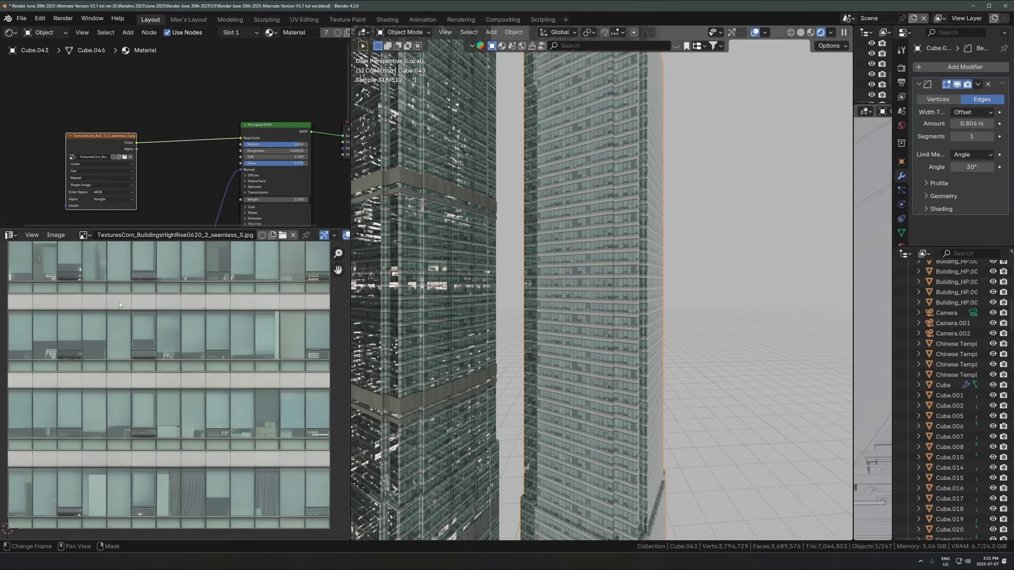
{"action": "middle_click_drag", "start_coordinate": [119, 302], "coordinate": [115, 319]}
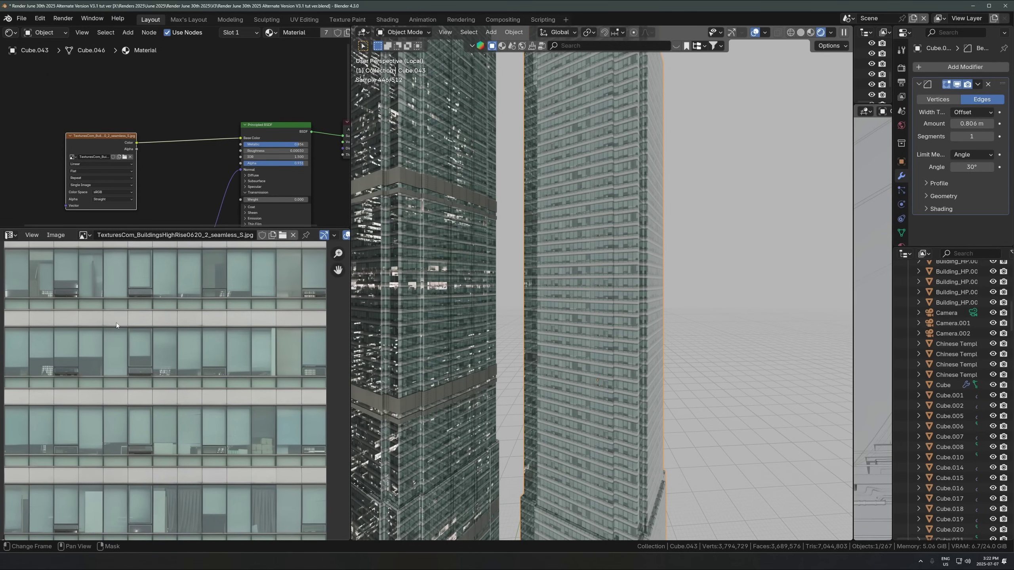
{"action": "scroll", "coordinate": [109, 329], "scroll_direction": "down", "scroll_amount": 2}
{"action": "scroll", "coordinate": [110, 329], "scroll_direction": "up", "scroll_amount": 2}
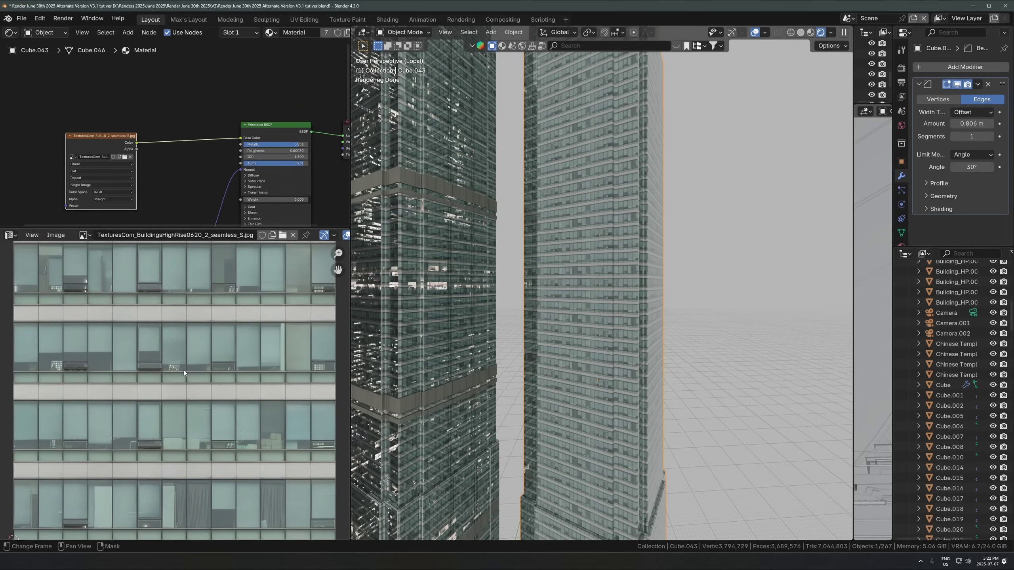
{"action": "scroll", "coordinate": [194, 381], "scroll_direction": "down", "scroll_amount": 1}
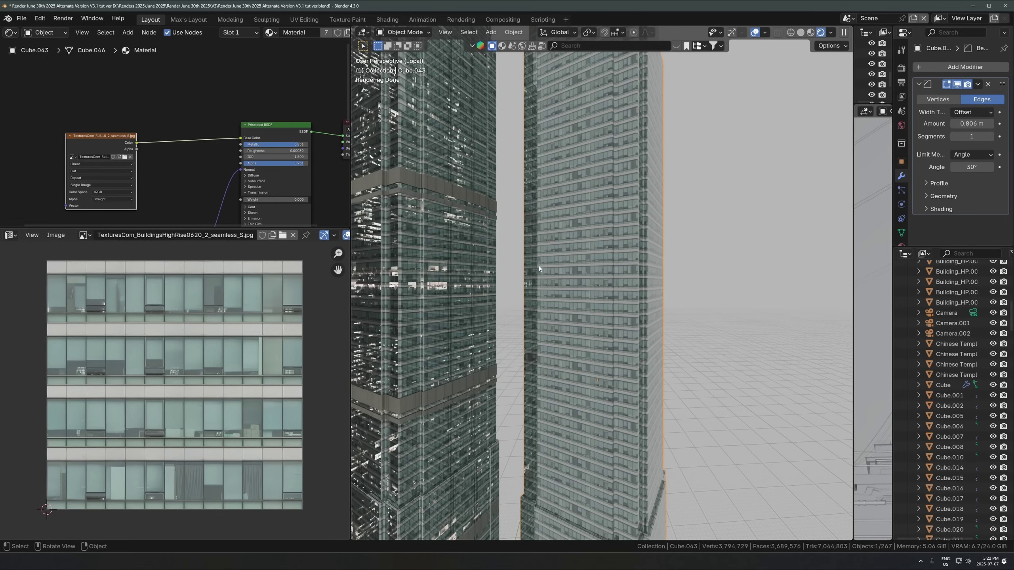
{"action": "scroll", "coordinate": [565, 309], "scroll_direction": "up", "scroll_amount": 2}
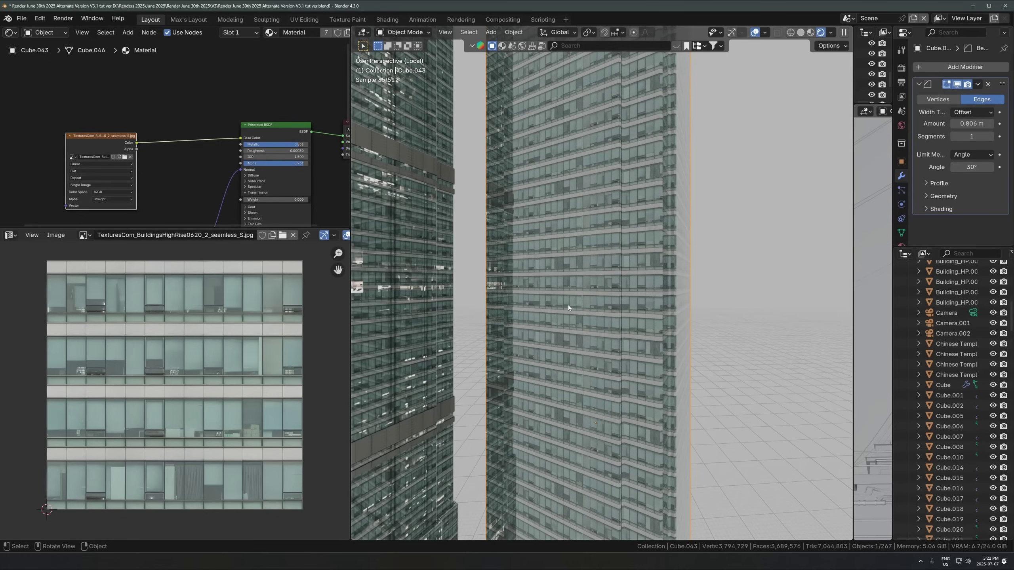
{"action": "scroll", "coordinate": [159, 364], "scroll_direction": "up", "scroll_amount": 1}
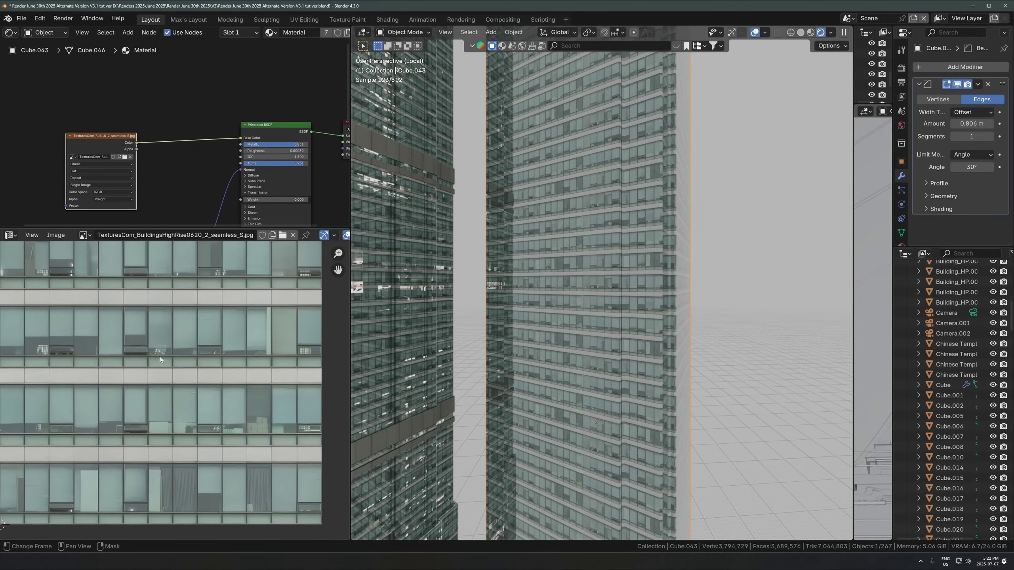
Step: Inspect the copied glass tower from below and from a distance to examine how the facade texture repeats
{"action": "middle_click_drag", "start_coordinate": [500, 355], "coordinate": [572, 320]}
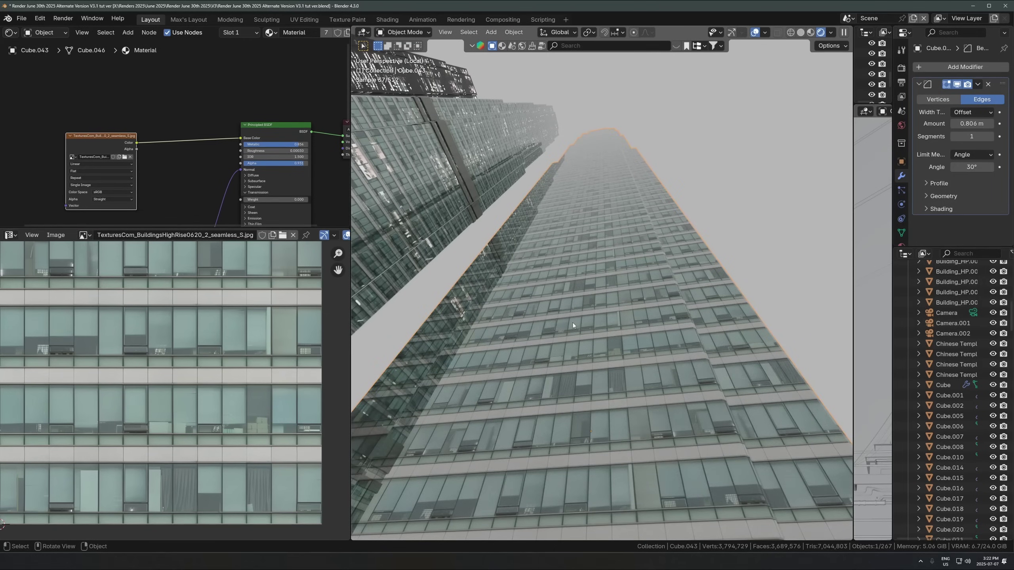
{"action": "middle_click_drag", "start_coordinate": [579, 279], "coordinate": [579, 279]}
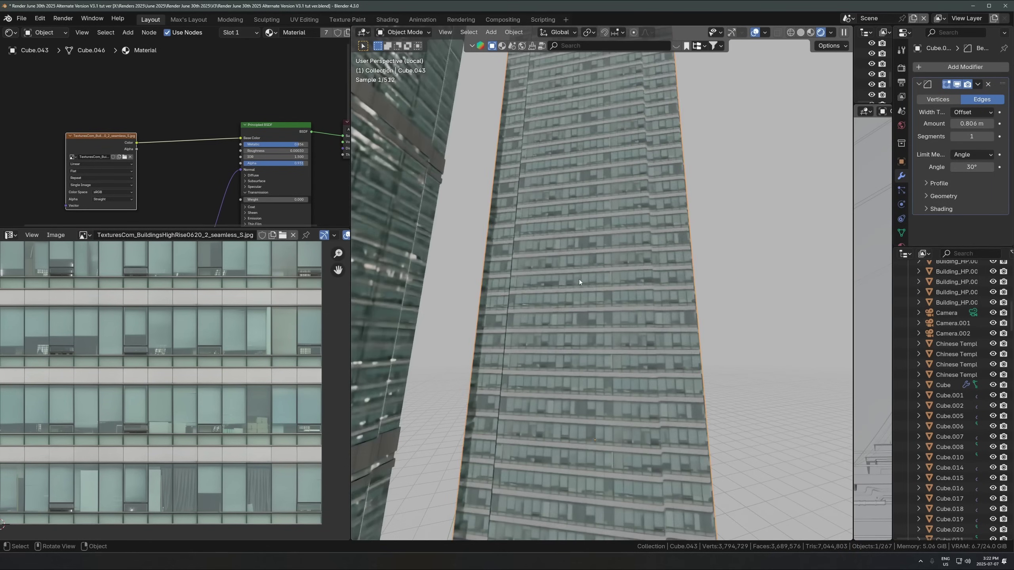
{"action": "scroll", "coordinate": [579, 278], "scroll_direction": "down", "scroll_amount": 4}
{"action": "scroll", "coordinate": [171, 360], "scroll_direction": "down", "scroll_amount": 2}
{"action": "scroll", "coordinate": [172, 360], "scroll_direction": "up", "scroll_amount": 3}
{"action": "scroll", "coordinate": [204, 160], "scroll_direction": "up", "scroll_amount": 2}
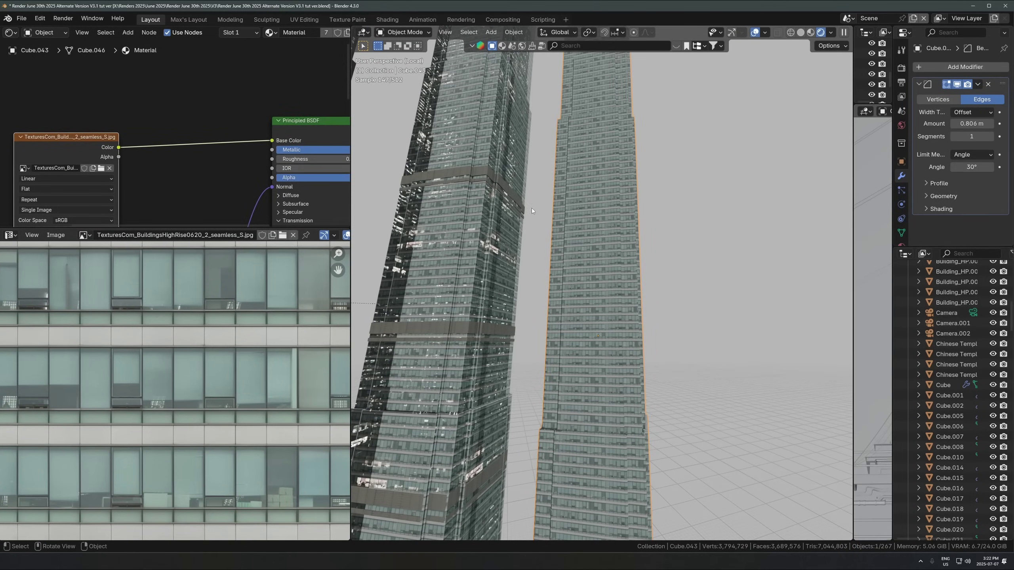
{"action": "scroll", "coordinate": [601, 301], "scroll_direction": "up", "scroll_amount": 5}
{"action": "middle_click_drag", "start_coordinate": [601, 301], "coordinate": [455, 244], "text": "shift"}
{"action": "scroll", "coordinate": [597, 256], "scroll_direction": "down", "scroll_amount": 5}
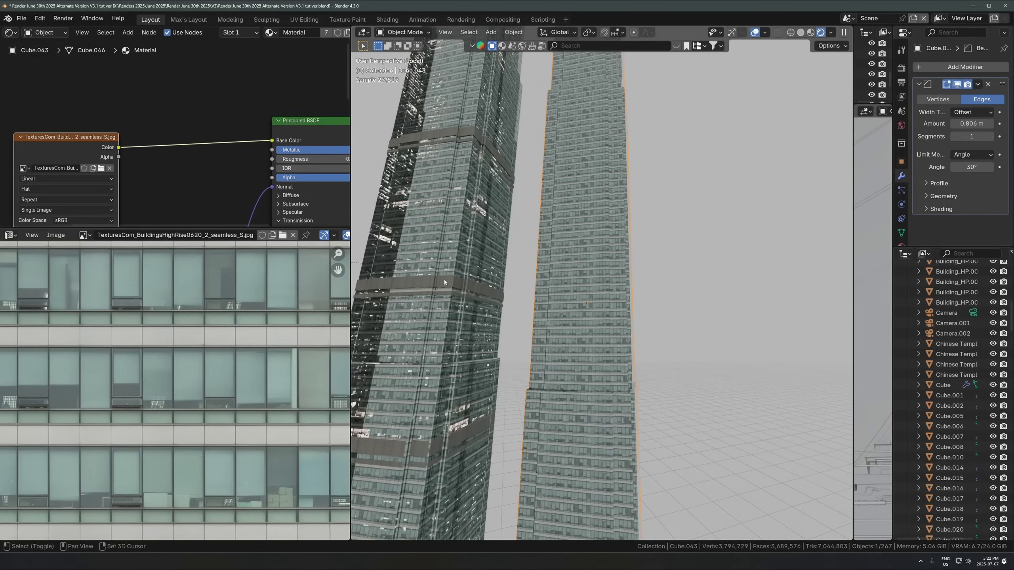
Step: Try a slightly scaled-up duplicate of the Window Lights tower over the original, and delete it
{"action": "middle_click_drag", "start_coordinate": [443, 279], "coordinate": [547, 278], "text": "shift"}
{"action": "left_click", "coordinate": [415, 273]}
{"action": "key", "text": "shift+d"}
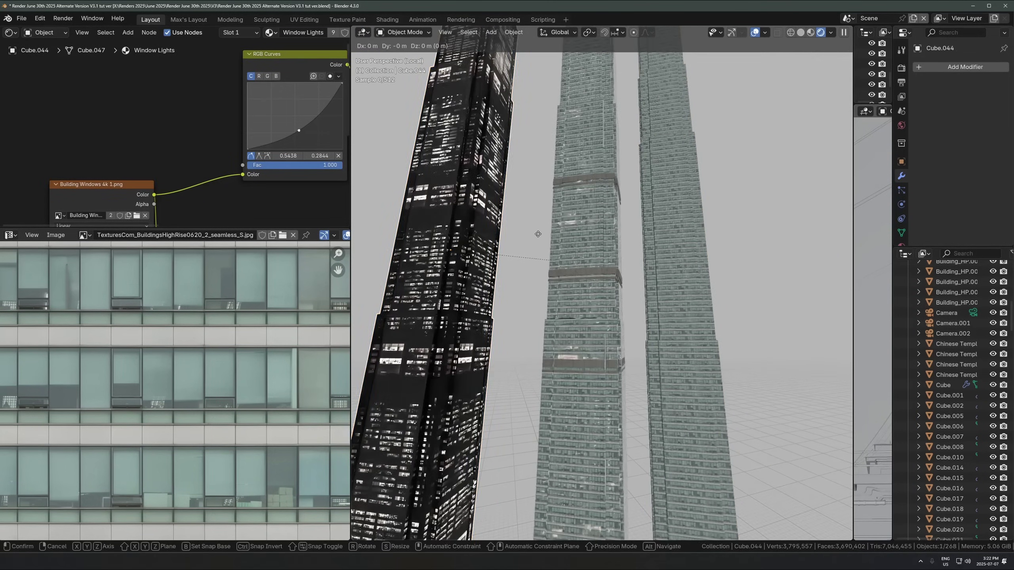
{"action": "key", "text": "s"}
{"action": "left_click", "coordinate": [558, 227]}
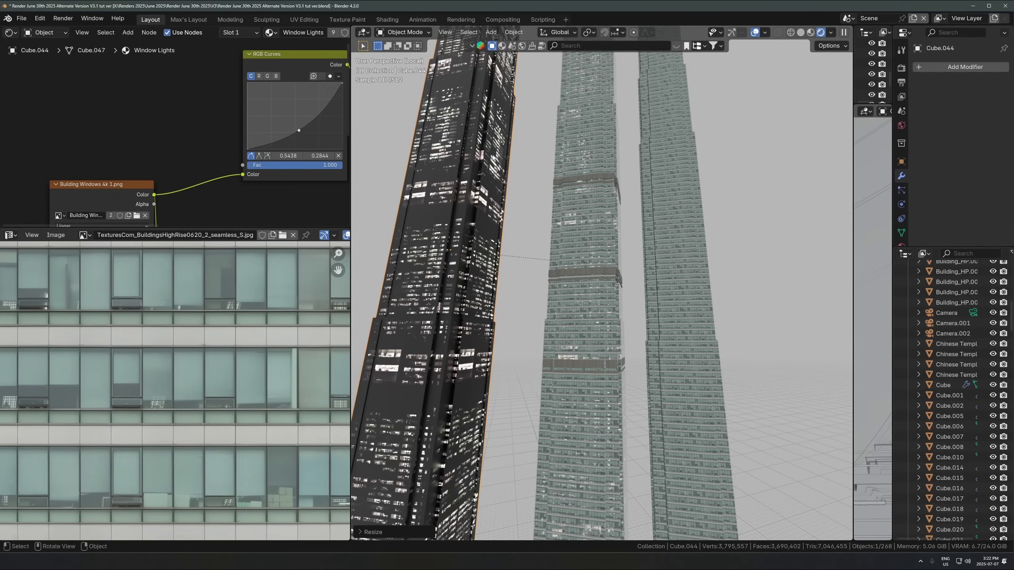
{"action": "scroll", "coordinate": [560, 231], "scroll_direction": "up", "scroll_amount": 5}
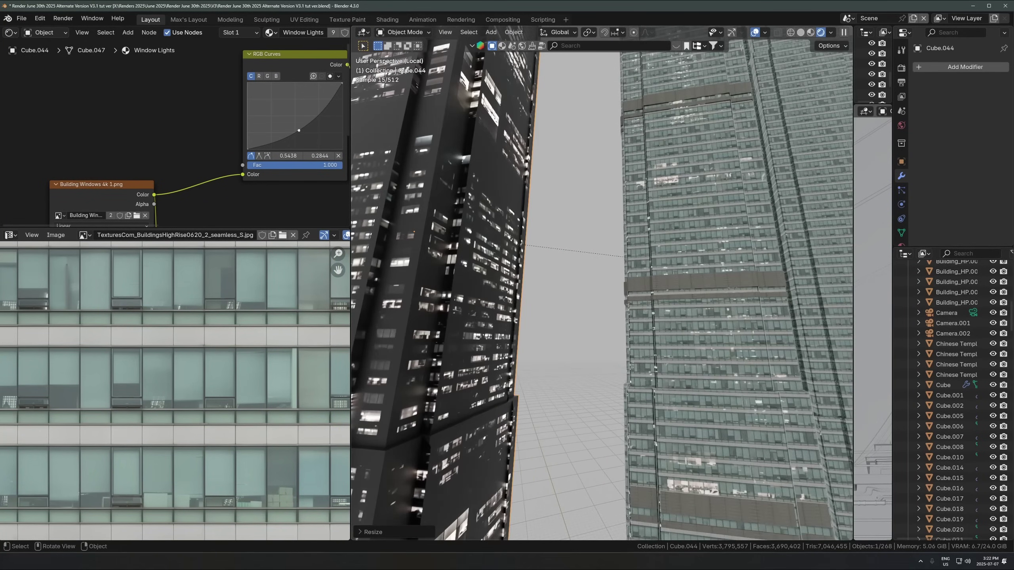
{"action": "key", "text": "Delete"}
Step: Set the glass facade copy's Metallic to 1 to compare its reflections, and undo the change
{"action": "left_click", "coordinate": [585, 273]}
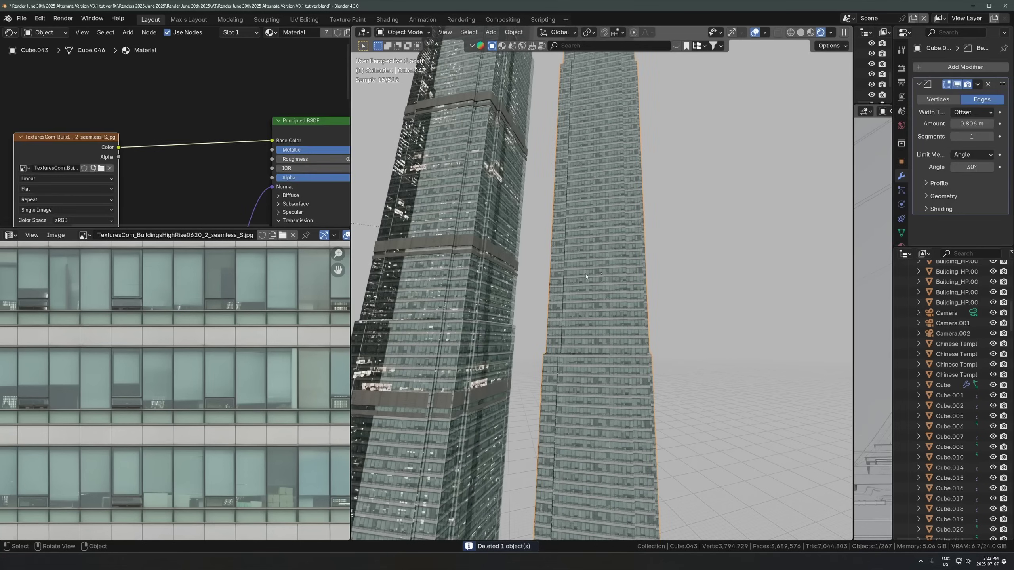
{"action": "scroll", "coordinate": [633, 350], "scroll_direction": "up", "scroll_amount": 4}
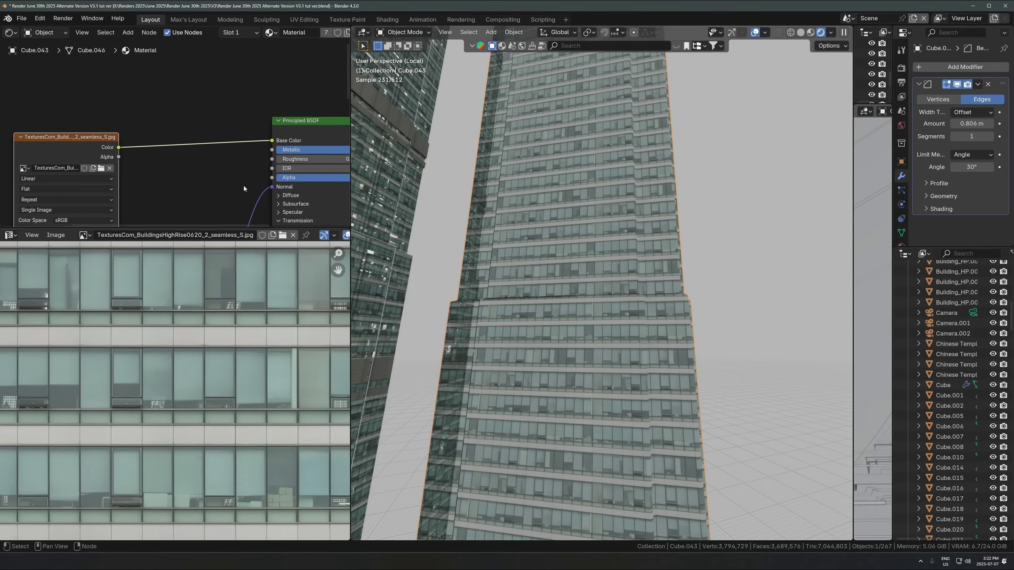
{"action": "middle_click_drag", "start_coordinate": [247, 176], "coordinate": [127, 149]}
{"action": "left_click_drag", "start_coordinate": [241, 127], "coordinate": [263, 127]}
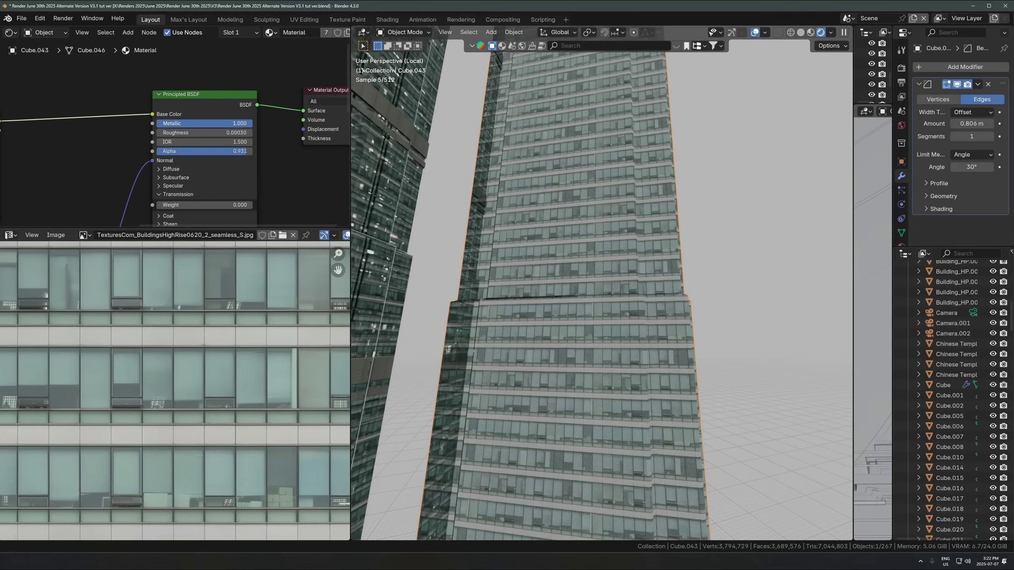
{"action": "middle_click_drag", "start_coordinate": [531, 303], "coordinate": [503, 300]}
{"action": "key", "text": "ctrl+z"}
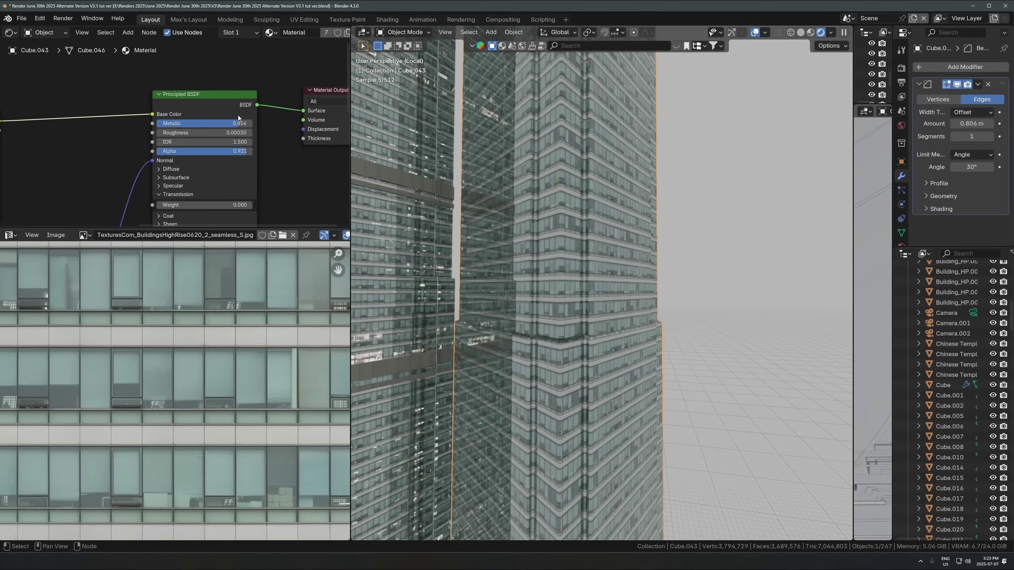
{"action": "scroll", "coordinate": [536, 283], "scroll_direction": "up", "scroll_amount": 3}
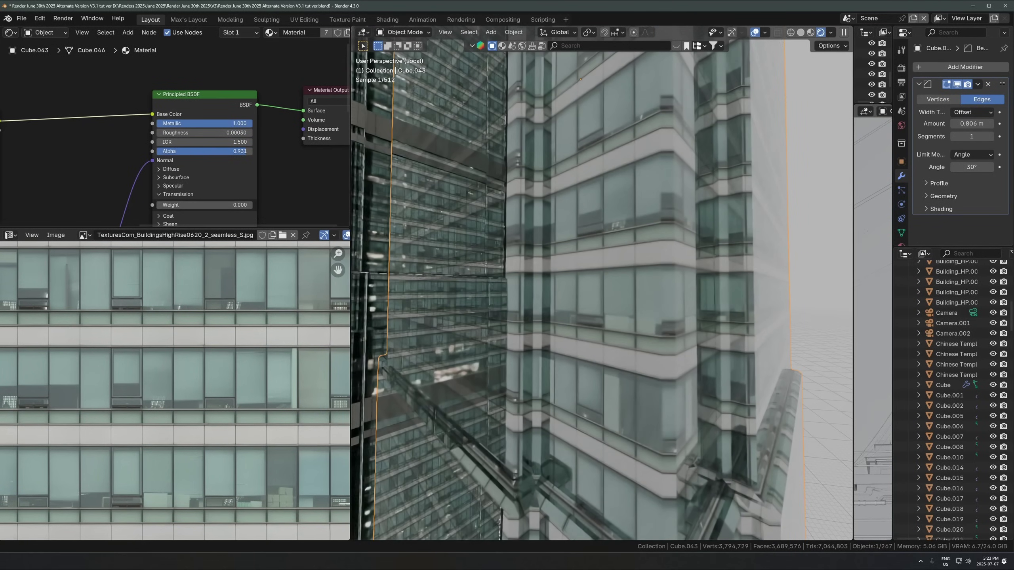
{"action": "key", "text": "ctrl+z"}
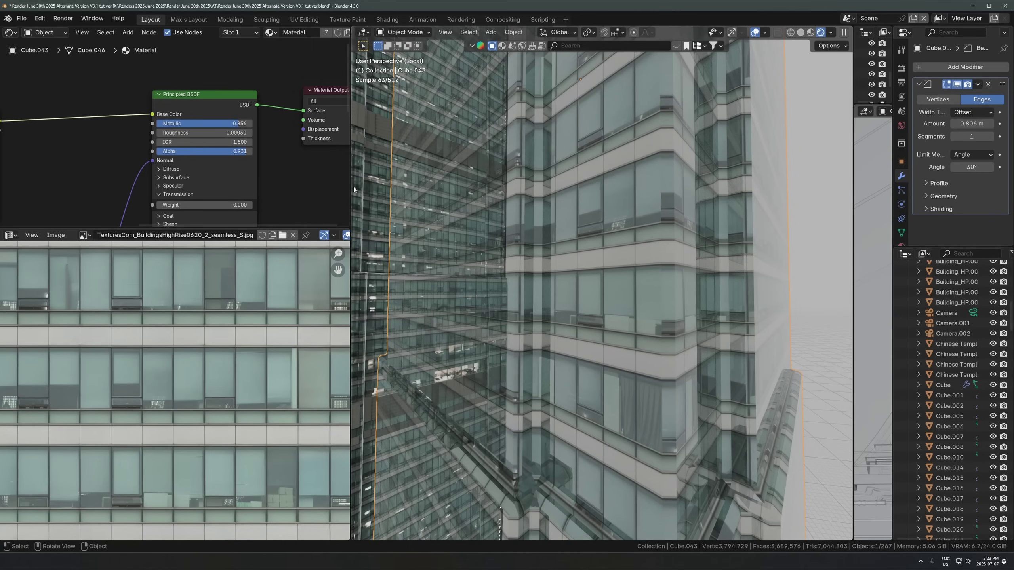
{"action": "mouse_move", "coordinate": [239, 124]}
{"action": "left_mouse_down"}
{"action": "mouse_move", "coordinate": [253, 124]}
{"action": "mouse_move", "coordinate": [239, 124]}
{"action": "left_mouse_up"}
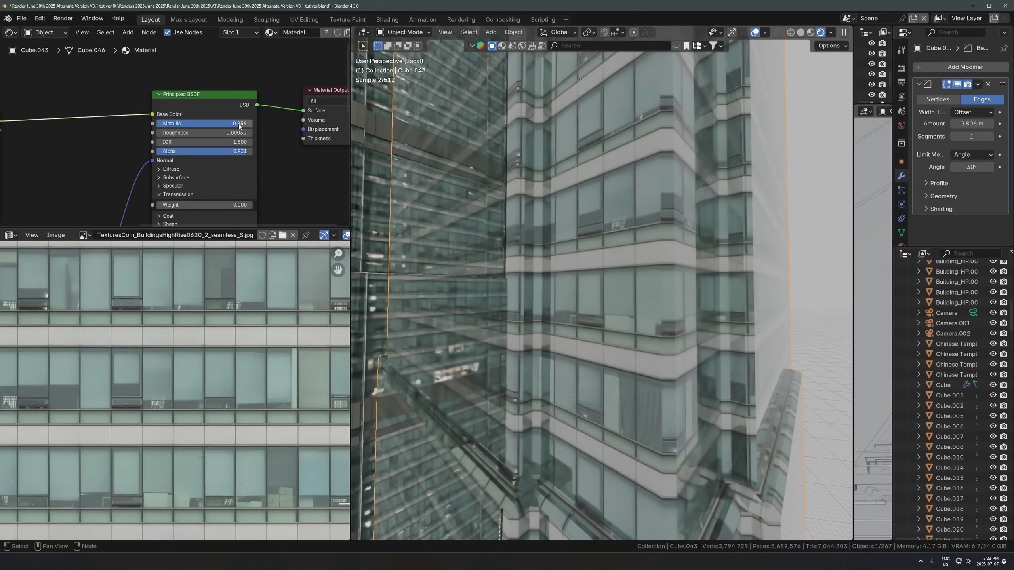
Step: Lower the facade material's Alpha to 0.759 to compare its transparency, and cancel the change
{"action": "mouse_move", "coordinate": [177, 133]}
{"action": "left_mouse_down"}
{"action": "mouse_move", "coordinate": [198, 133]}
{"action": "mouse_move", "coordinate": [177, 133]}
{"action": "left_mouse_up"}
{"action": "scroll", "coordinate": [471, 289], "scroll_direction": "down", "scroll_amount": 5}
{"action": "middle_click_drag", "start_coordinate": [471, 290], "coordinate": [522, 290]}
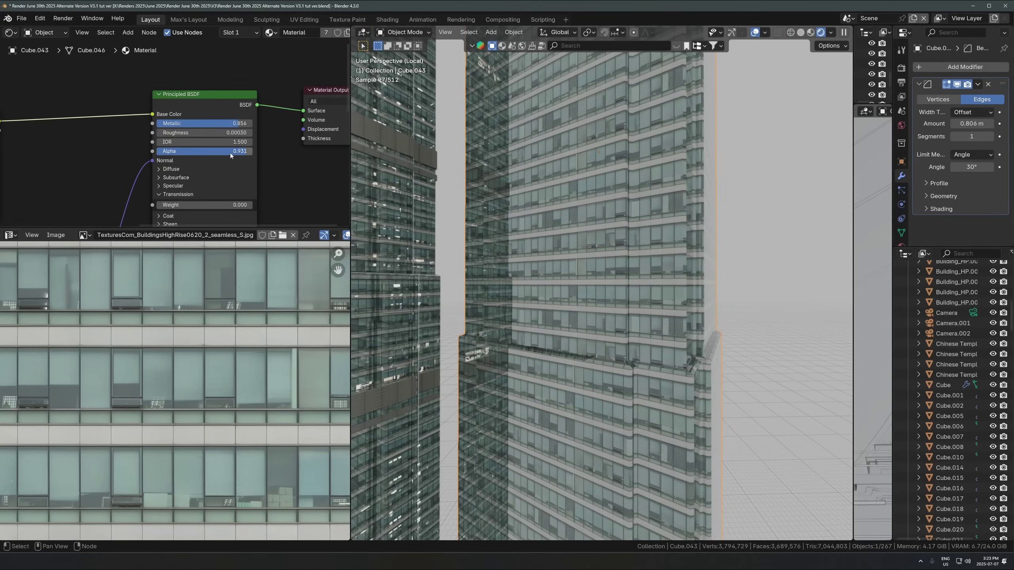
{"action": "mouse_move", "coordinate": [217, 151]}
{"action": "left_mouse_down"}
{"action": "mouse_move", "coordinate": [230, 151]}
{"action": "mouse_move", "coordinate": [213, 151]}
{"action": "left_mouse_up"}
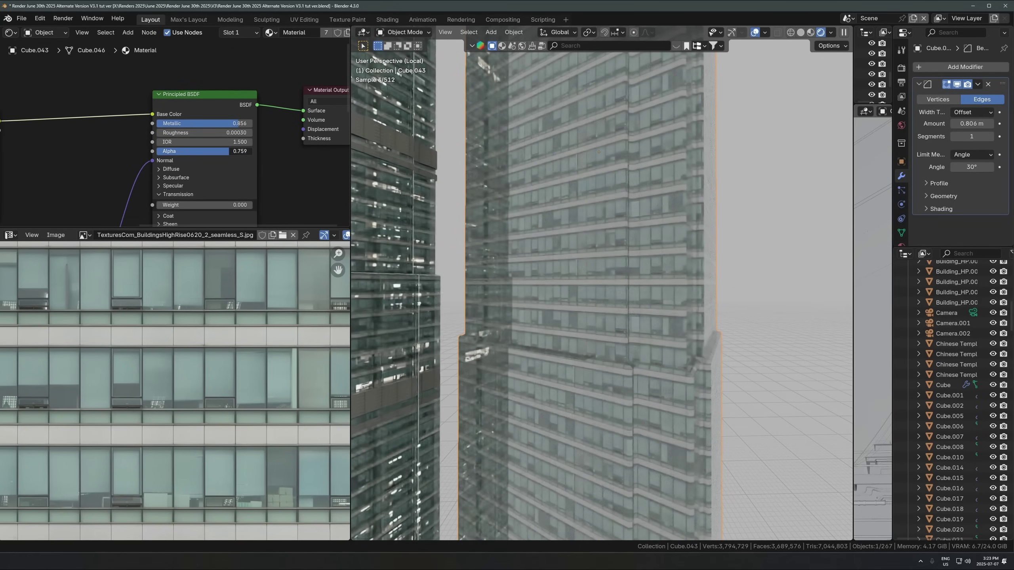
{"action": "key", "text": "Escape"}
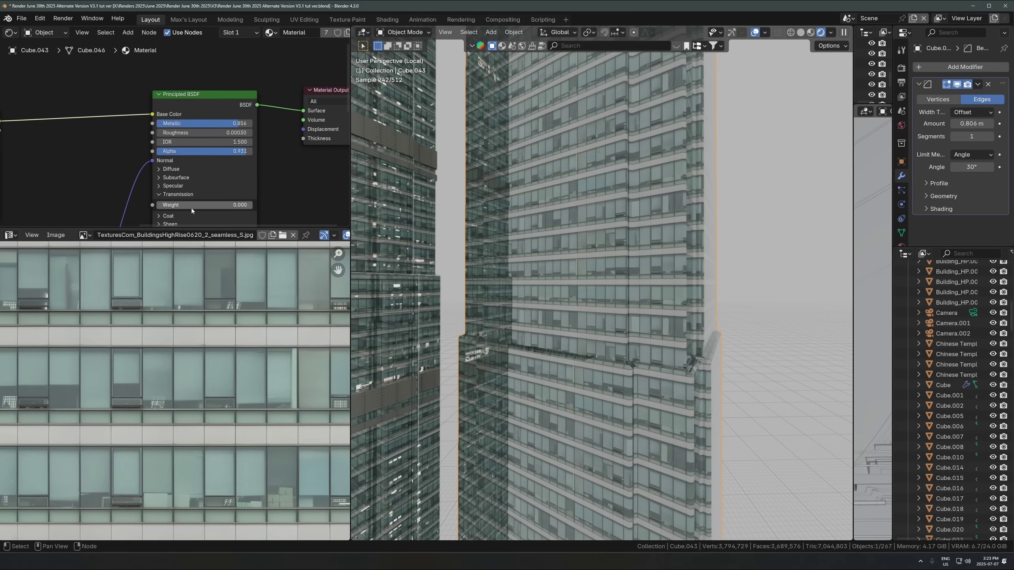
Step: Try adjusting the facade material's Transmission Weight while viewing the glass towers from below, and undo the change
{"action": "left_click_drag", "start_coordinate": [188, 206], "coordinate": [156, 206]}
{"action": "middle_click_drag", "start_coordinate": [591, 209], "coordinate": [572, 360], "text": "shift"}
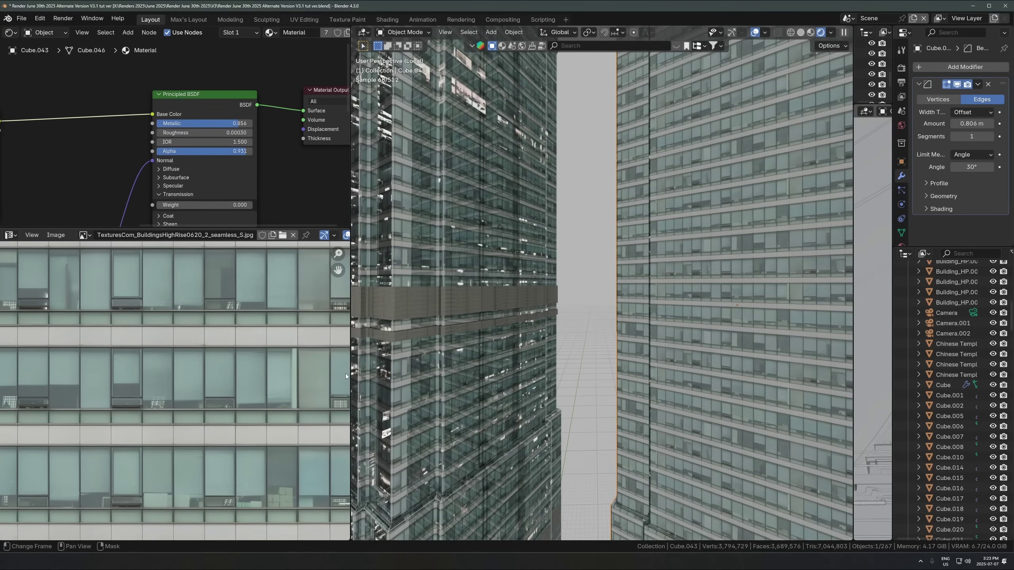
{"action": "middle_click_drag", "start_coordinate": [467, 455], "coordinate": [521, 340]}
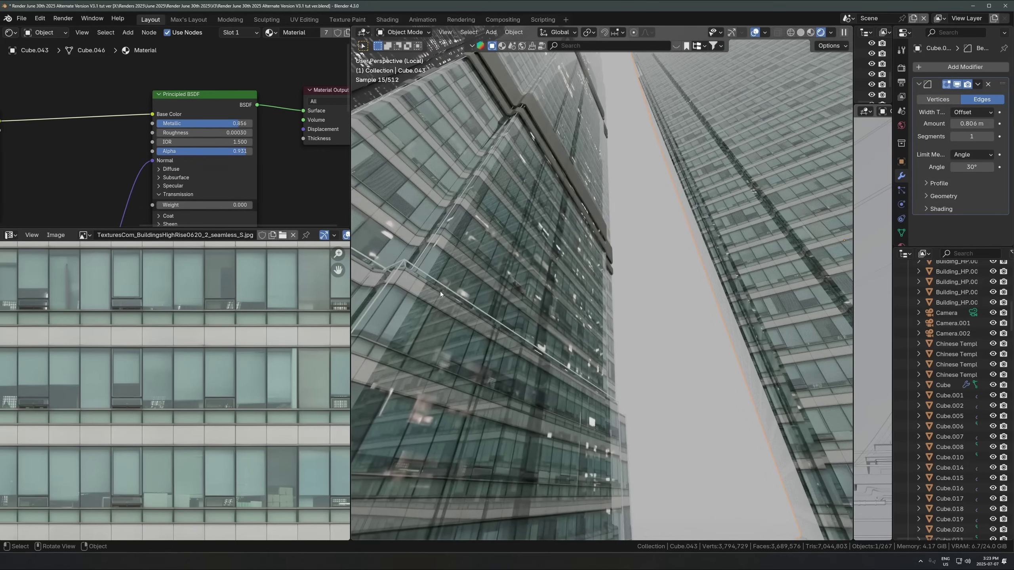
{"action": "scroll", "coordinate": [458, 322], "scroll_direction": "down", "scroll_amount": 3}
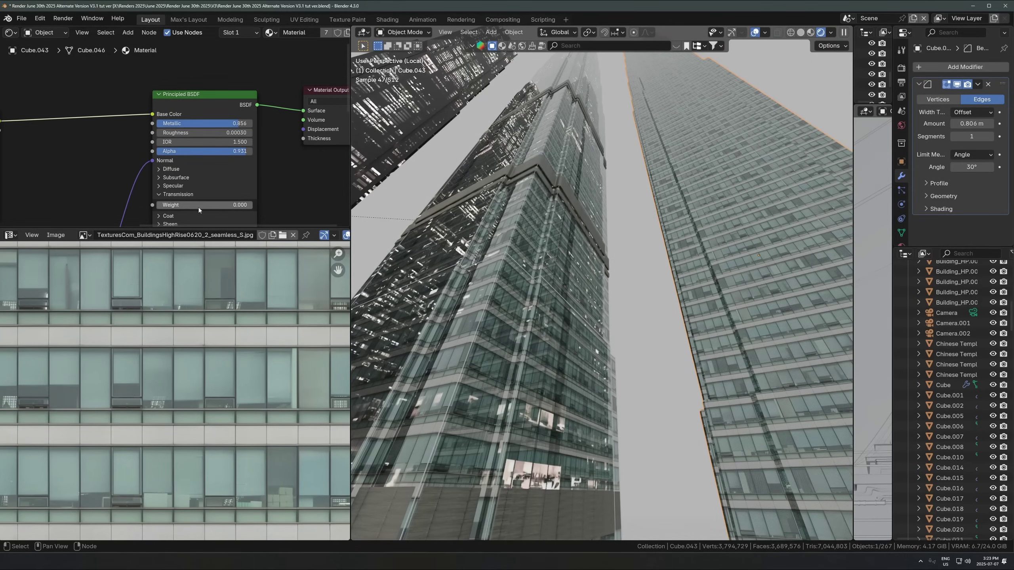
{"action": "left_click_drag", "start_coordinate": [198, 207], "coordinate": [252, 204]}
{"action": "key", "text": "ctrl+z"}
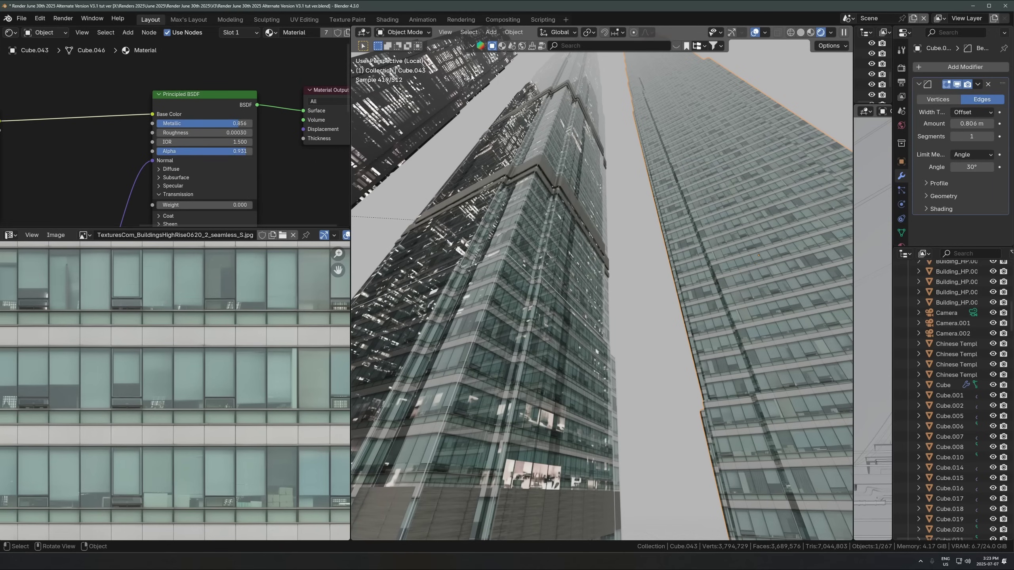
Step: Select the middle tower's glass facade, compare its material at Alpha 1.000, and set the Alpha to 0.894
{"action": "middle_click_drag", "start_coordinate": [527, 262], "coordinate": [567, 285]}
{"action": "left_click", "coordinate": [567, 285]}
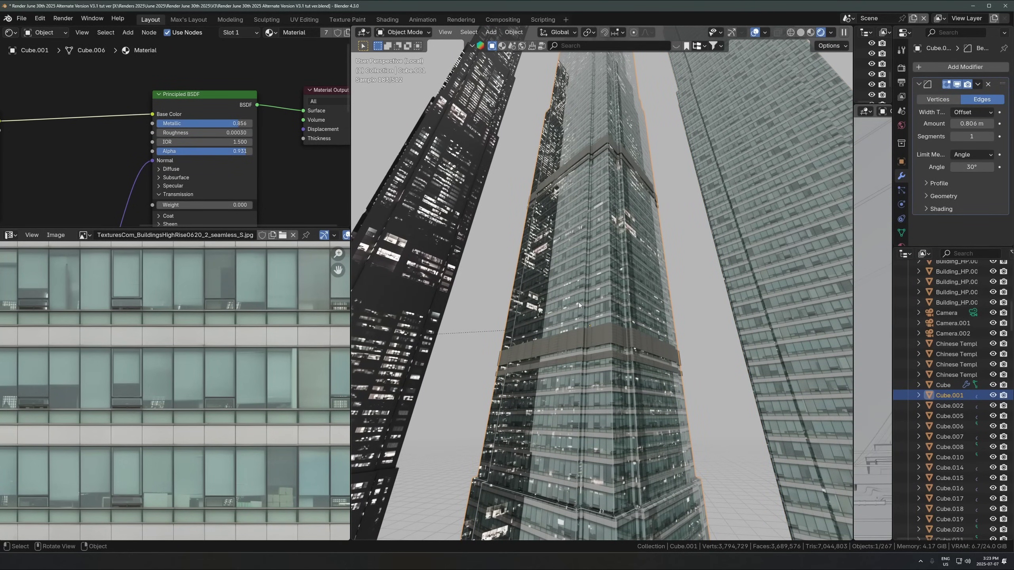
{"action": "scroll", "coordinate": [578, 303], "scroll_direction": "up", "scroll_amount": 4}
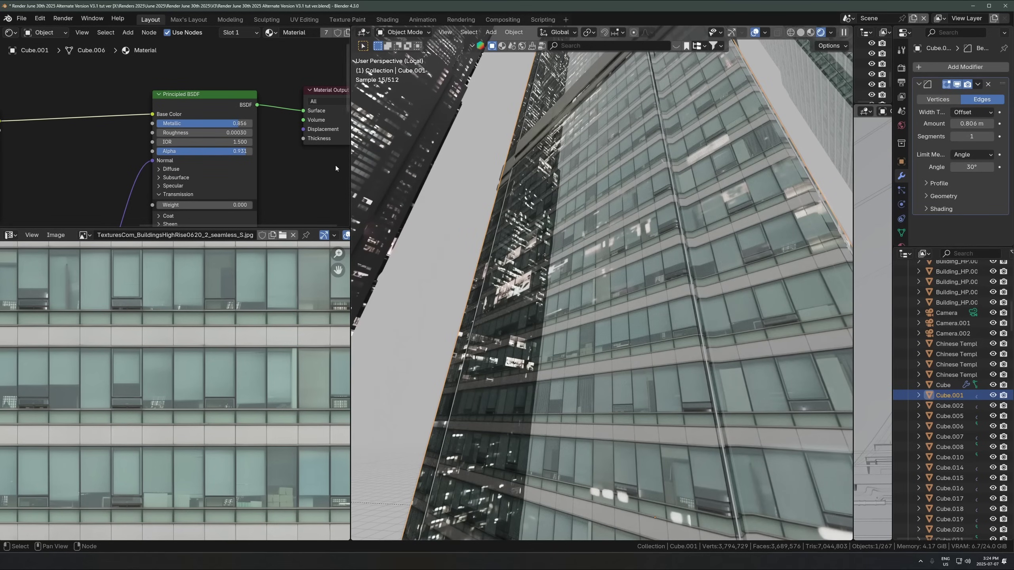
{"action": "middle_click_drag", "start_coordinate": [630, 292], "coordinate": [661, 293]}
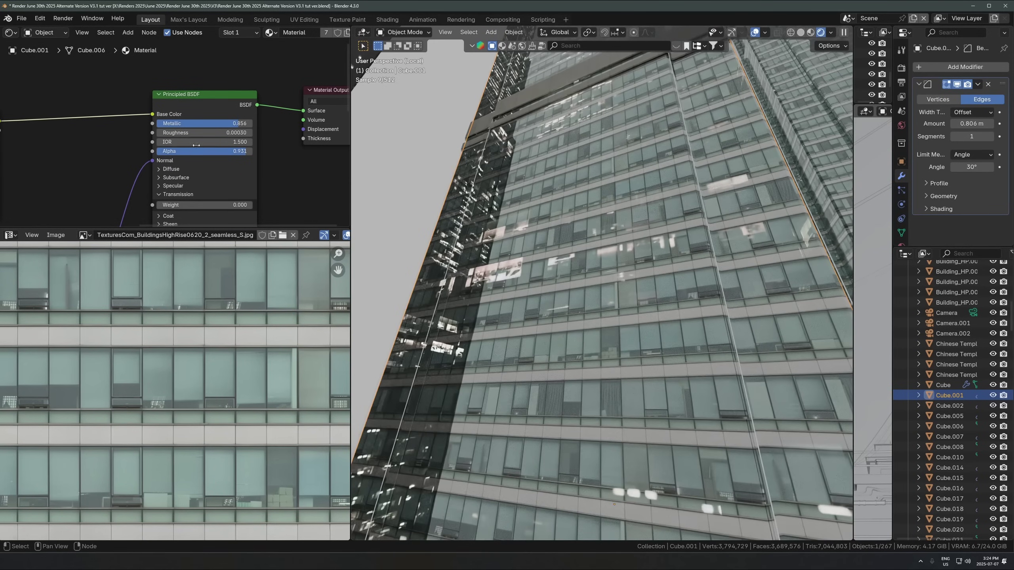
{"action": "left_click_drag", "start_coordinate": [244, 151], "coordinate": [252, 152]}
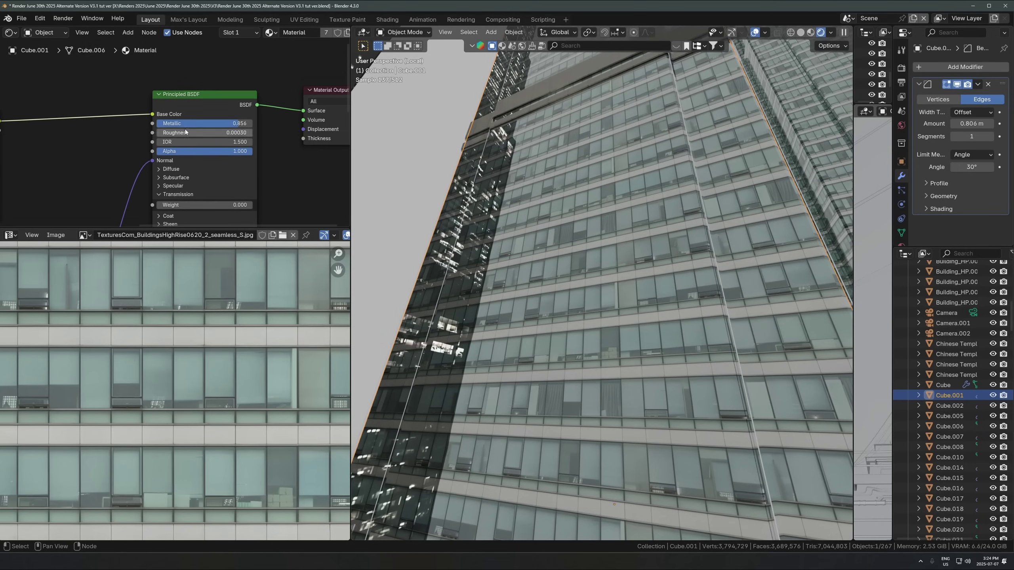
{"action": "left_click_drag", "start_coordinate": [250, 152], "coordinate": [240, 151]}
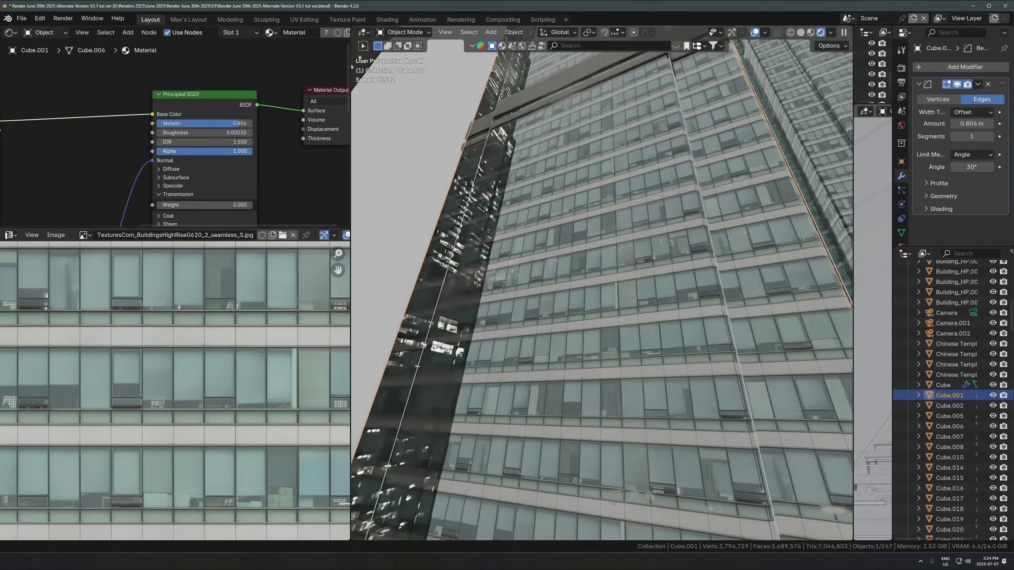
{"action": "middle_click_drag", "start_coordinate": [491, 195], "coordinate": [574, 310]}
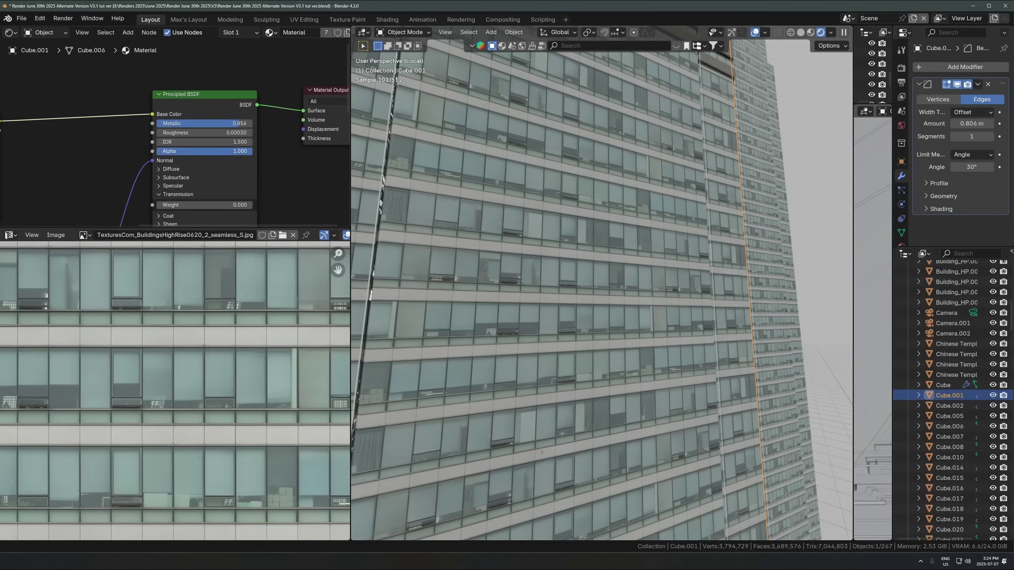
{"action": "left_click_drag", "start_coordinate": [246, 153], "coordinate": [234, 154]}
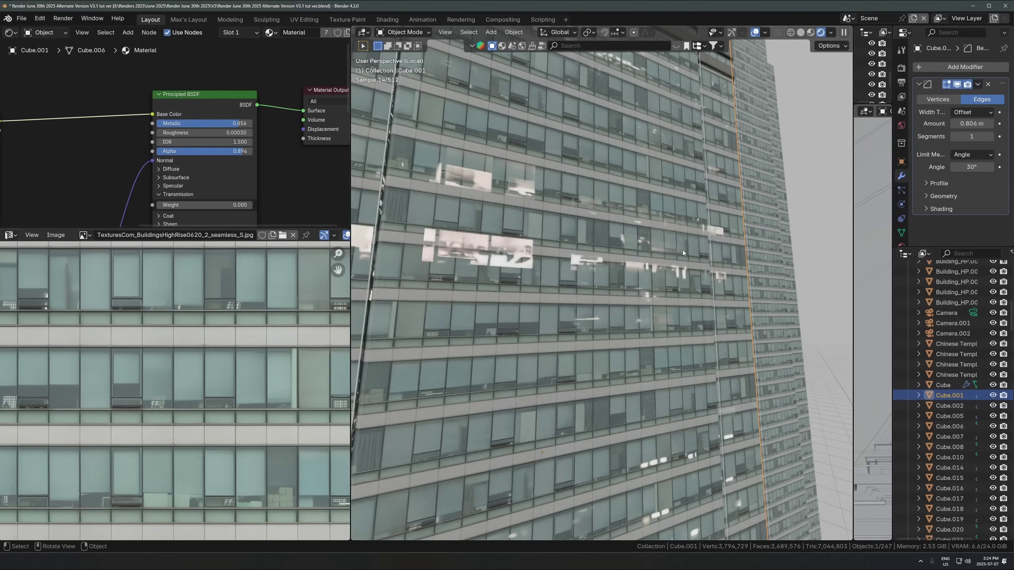
Step: Try taking the front of the middle tower's facade away in Edit Mode to expose the window lights behind it, and undo it
{"action": "key", "text": "Tab"}
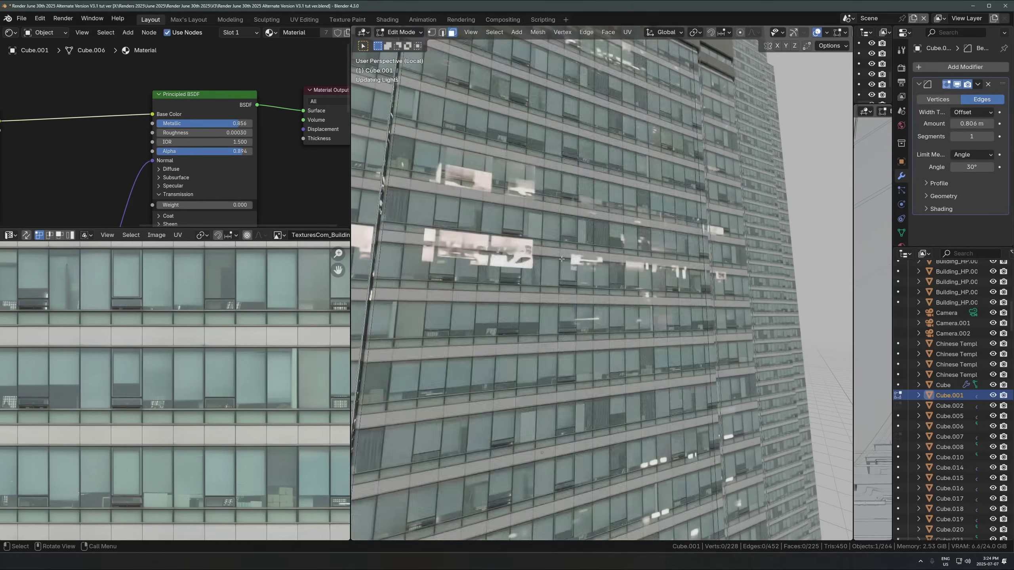
{"action": "key", "text": "Tab"}
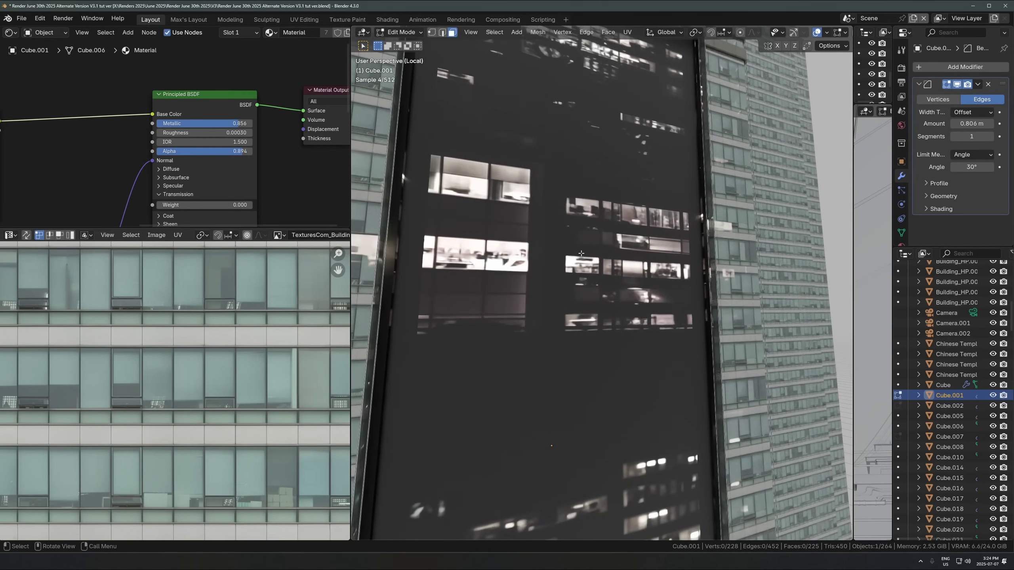
{"action": "key", "text": "ctrl+z"}
{"action": "middle_click_drag", "start_coordinate": [738, 234], "coordinate": [642, 273]}
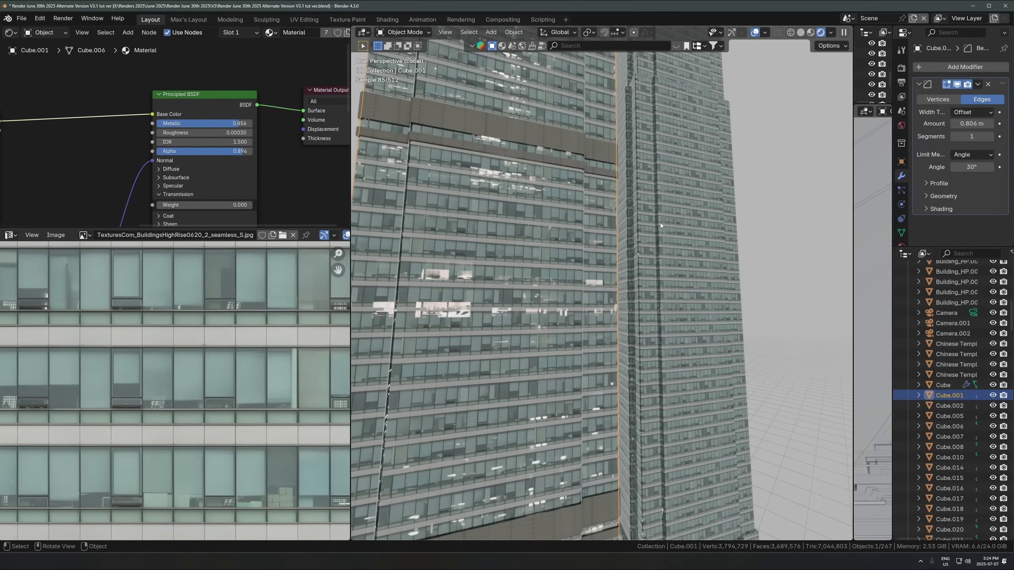
{"action": "middle_click_drag", "start_coordinate": [660, 222], "coordinate": [576, 298]}
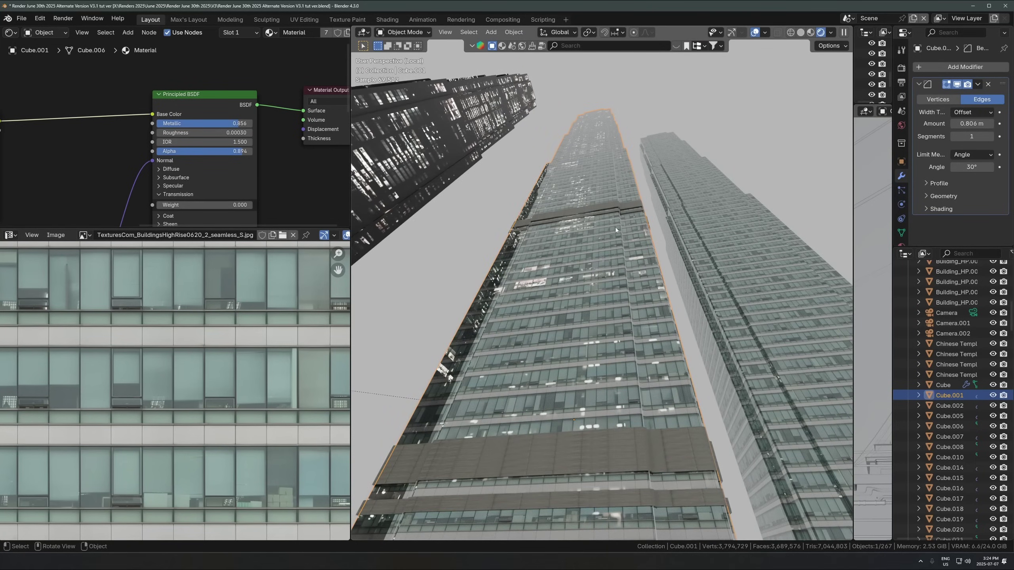
Step: Select the dark Window Lights tower and display the viewport in wireframe shading
{"action": "left_click_drag", "start_coordinate": [614, 227], "coordinate": [446, 242]}
{"action": "left_click", "coordinate": [445, 243]}
{"action": "scroll", "coordinate": [496, 254], "scroll_direction": "down", "scroll_amount": 2}
{"action": "key", "text": "z"}
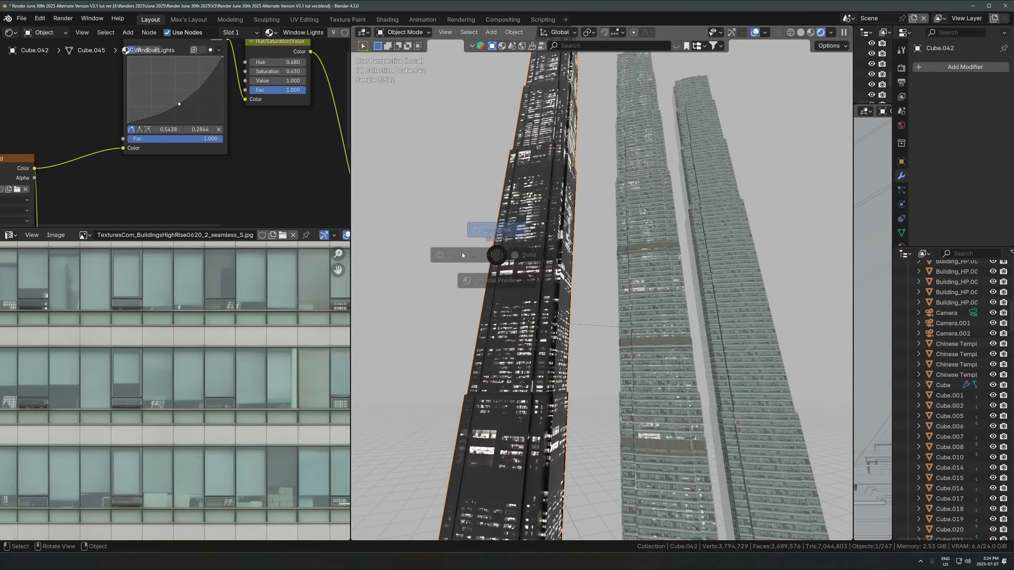
{"action": "left_click", "coordinate": [461, 256]}
{"action": "scroll", "coordinate": [534, 257], "scroll_direction": "down", "scroll_amount": 3}
{"action": "middle_click_drag", "start_coordinate": [534, 258], "coordinate": [532, 272]}
{"action": "scroll", "coordinate": [532, 273], "scroll_direction": "down", "scroll_amount": 1}
Step: Examine the UV islands of individual Window Lights tower tiers in Edit Mode, and return the viewport to rendered shading
{"action": "key", "text": "Tab"}
{"action": "left_click", "coordinate": [572, 244], "text": "alt"}
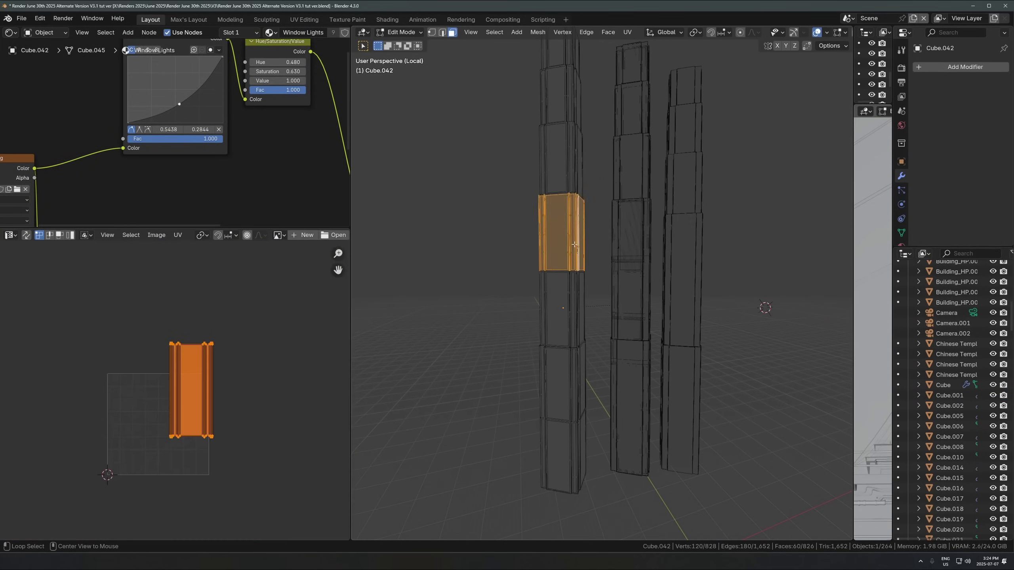
{"action": "left_click", "coordinate": [572, 309], "text": "alt"}
{"action": "left_click", "coordinate": [572, 370], "text": "alt"}
{"action": "key", "text": "Tab"}
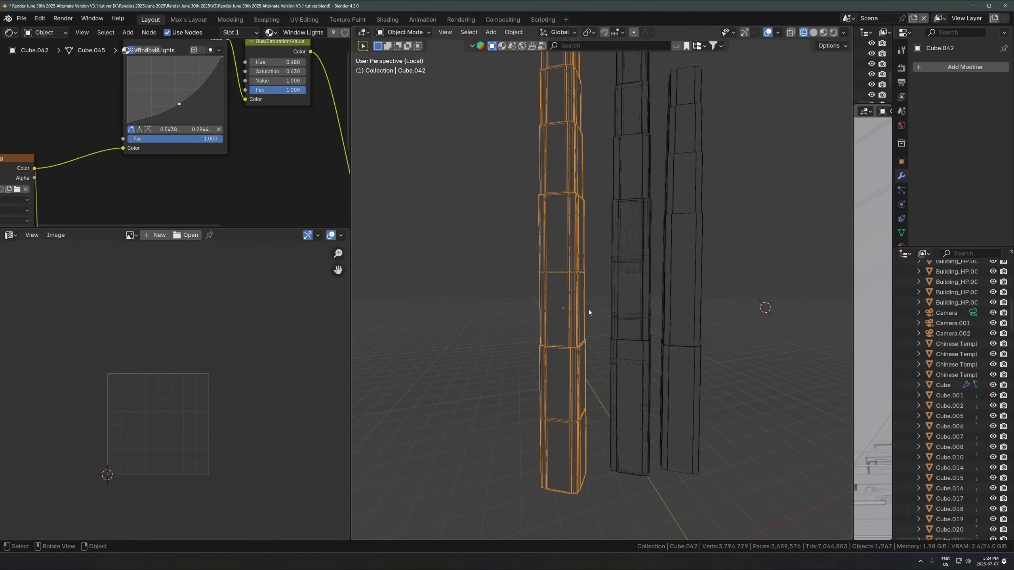
{"action": "key", "text": "Tab"}
{"action": "left_click", "coordinate": [570, 340]}
{"action": "key", "text": "z"}
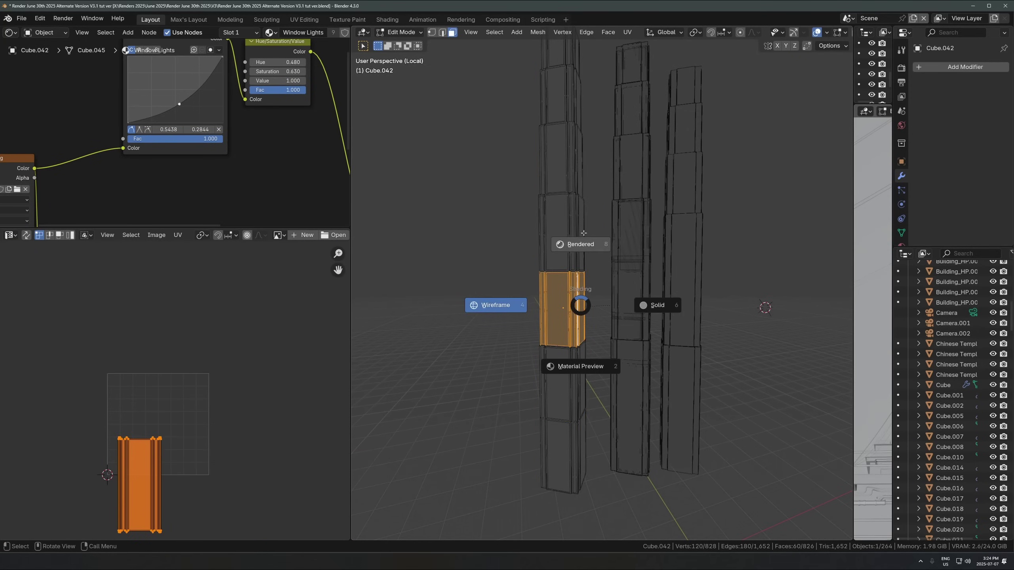
{"action": "left_click", "coordinate": [558, 257]}
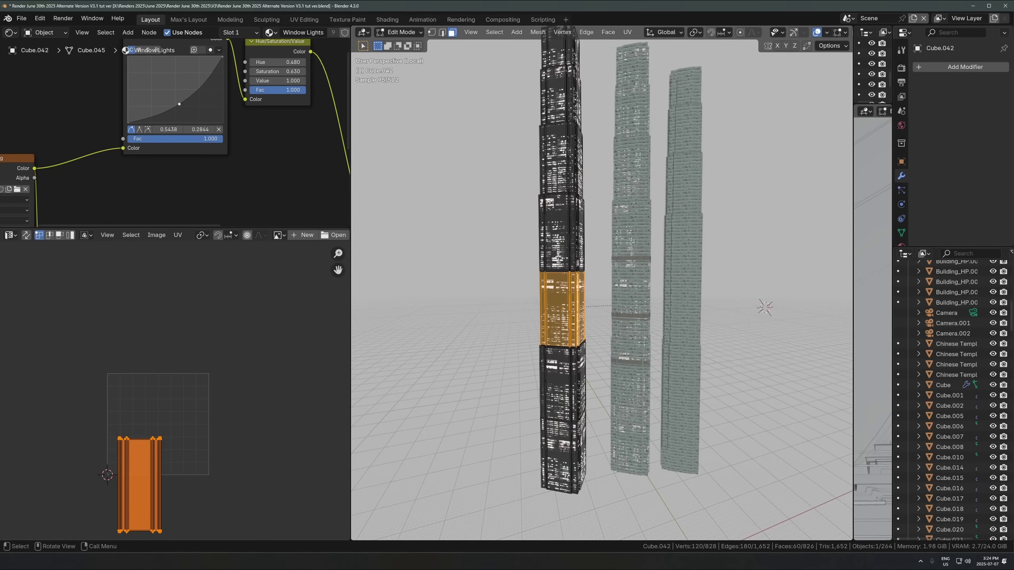
Step: Unwrap the whole Window Lights tower with Cube Projection and scale up the resulting UVs
{"action": "middle_click_drag", "start_coordinate": [565, 224], "coordinate": [586, 365], "text": "shift"}
{"action": "key", "text": "a"}
{"action": "key", "text": "q"}
{"action": "key", "text": "Escape"}
{"action": "key", "text": "u"}
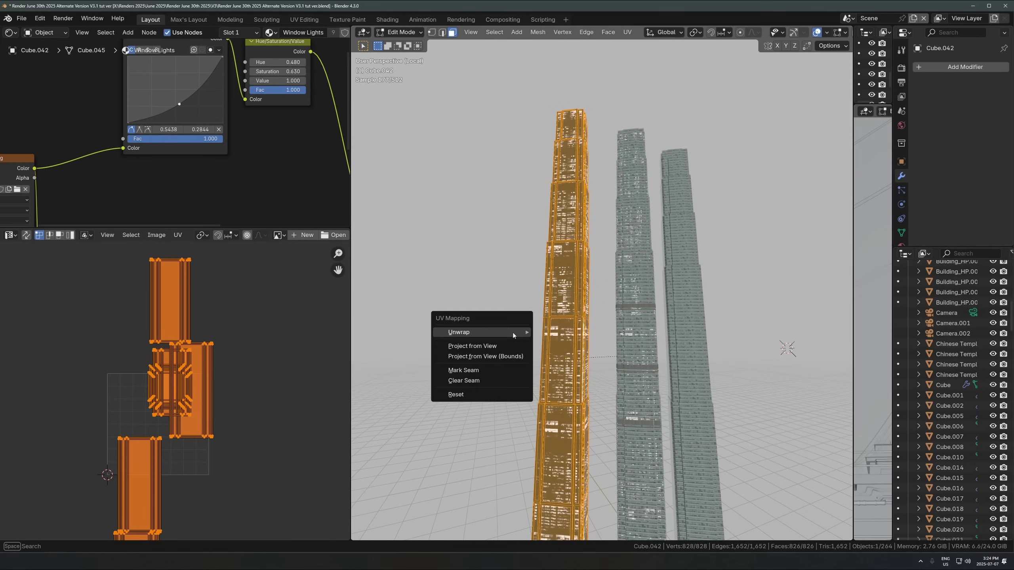
{"action": "mouse_move", "coordinate": [507, 335]}
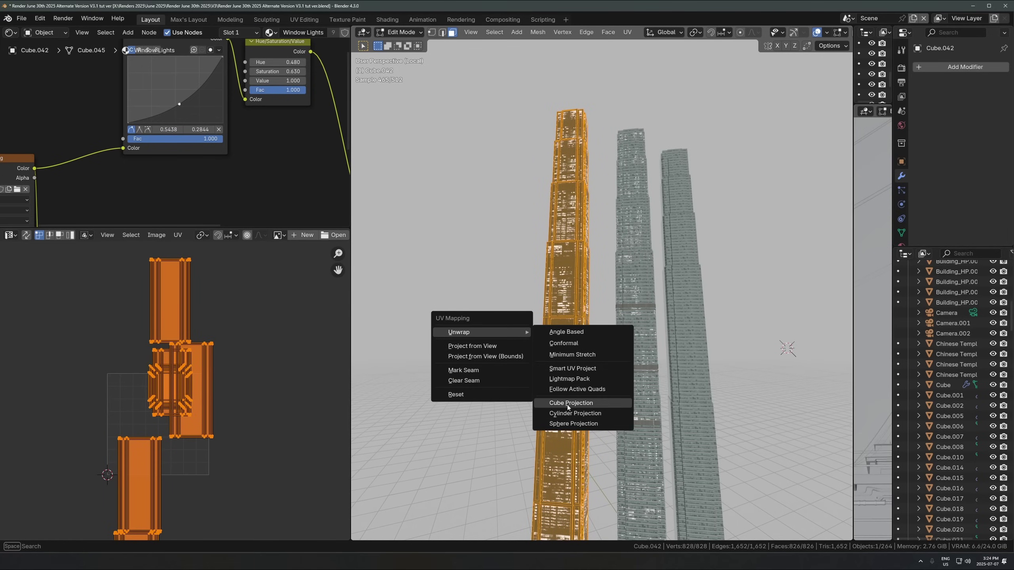
{"action": "left_click", "coordinate": [558, 403]}
{"action": "key", "text": "s"}
{"action": "left_click", "coordinate": [178, 278]}
Step: Display the Building Windows 4k 1.png texture and compare it with the window pattern on the cube-projected tower
{"action": "scroll", "coordinate": [82, 158], "scroll_direction": "down", "scroll_amount": 1}
{"action": "middle_click_drag", "start_coordinate": [82, 157], "coordinate": [153, 141]}
{"action": "left_click", "coordinate": [66, 155]}
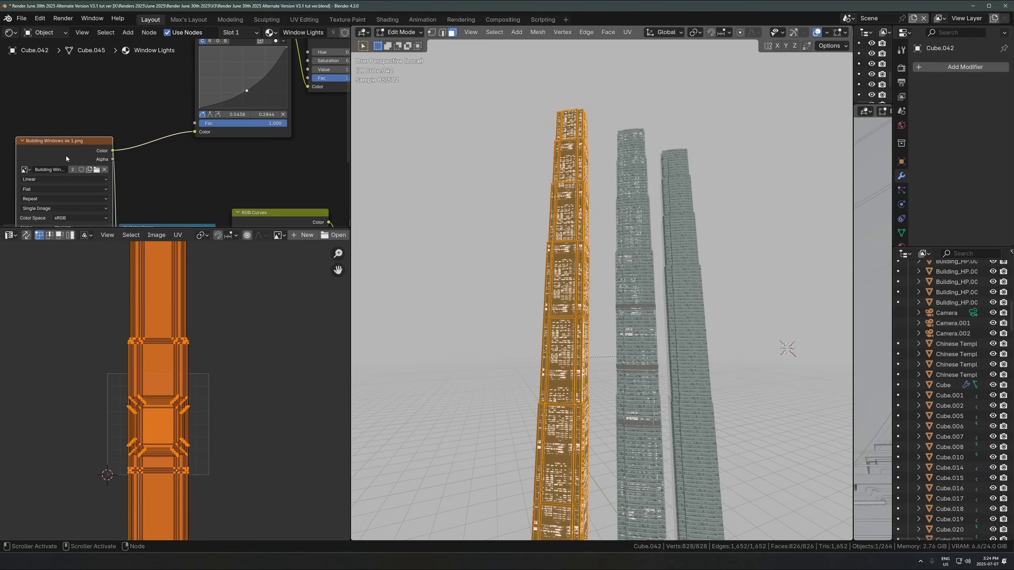
{"action": "key", "text": "Tab"}
{"action": "key", "text": "Tab"}
{"action": "key", "text": "Tab"}
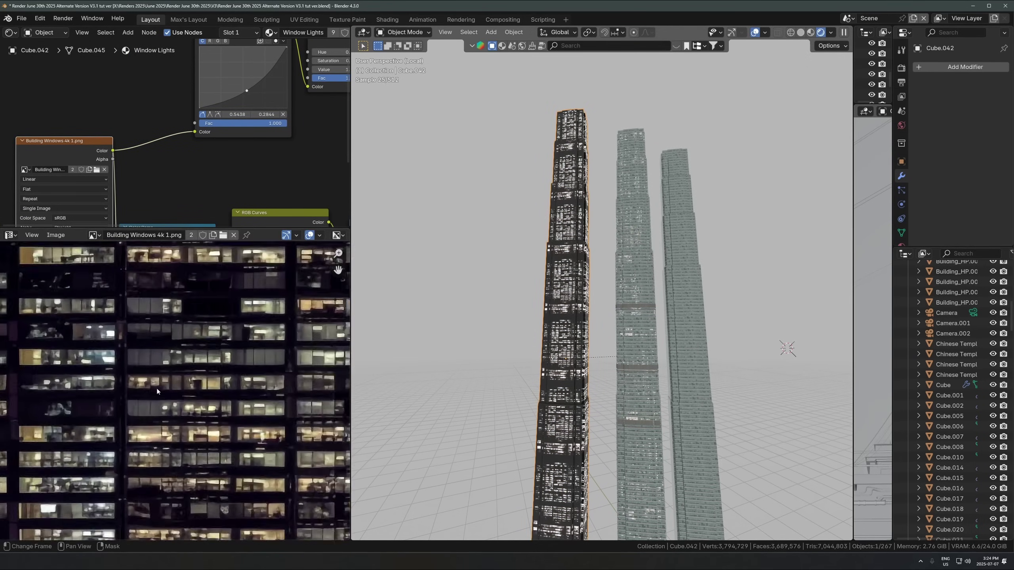
{"action": "scroll", "coordinate": [585, 384], "scroll_direction": "up", "scroll_amount": 3}
{"action": "middle_click_drag", "start_coordinate": [585, 385], "coordinate": [638, 371]}
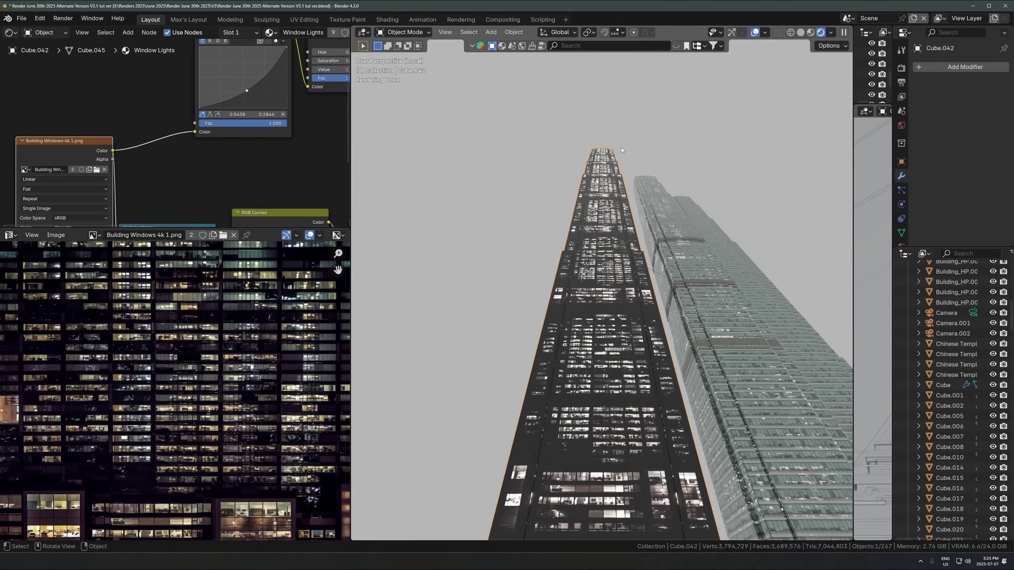
{"action": "scroll", "coordinate": [607, 237], "scroll_direction": "down", "scroll_amount": 3}
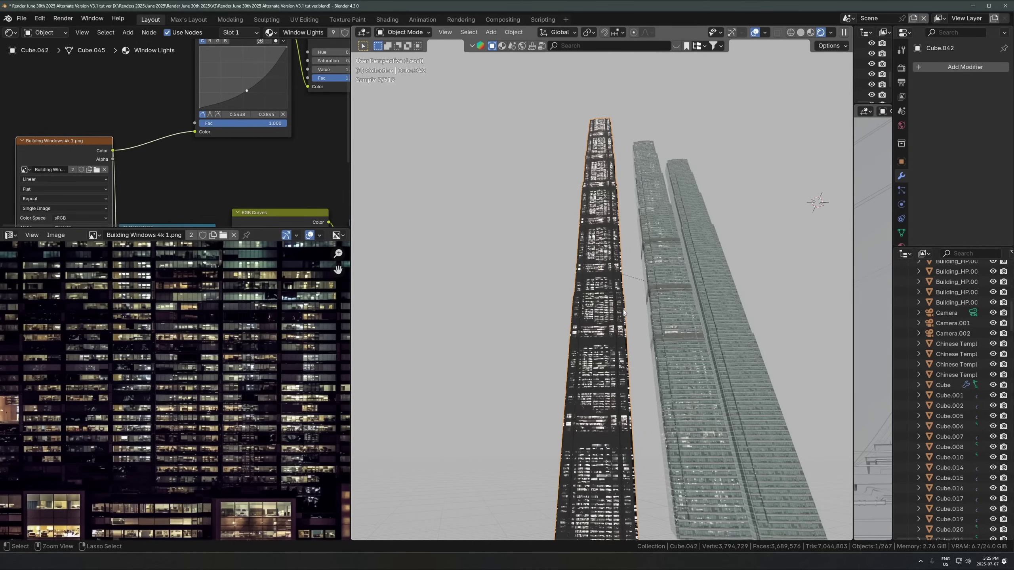
Step: Undo the UV scaling and the cube projection on the Window Lights tower
{"action": "key", "text": "Tab"}
{"action": "key", "text": "Tab"}
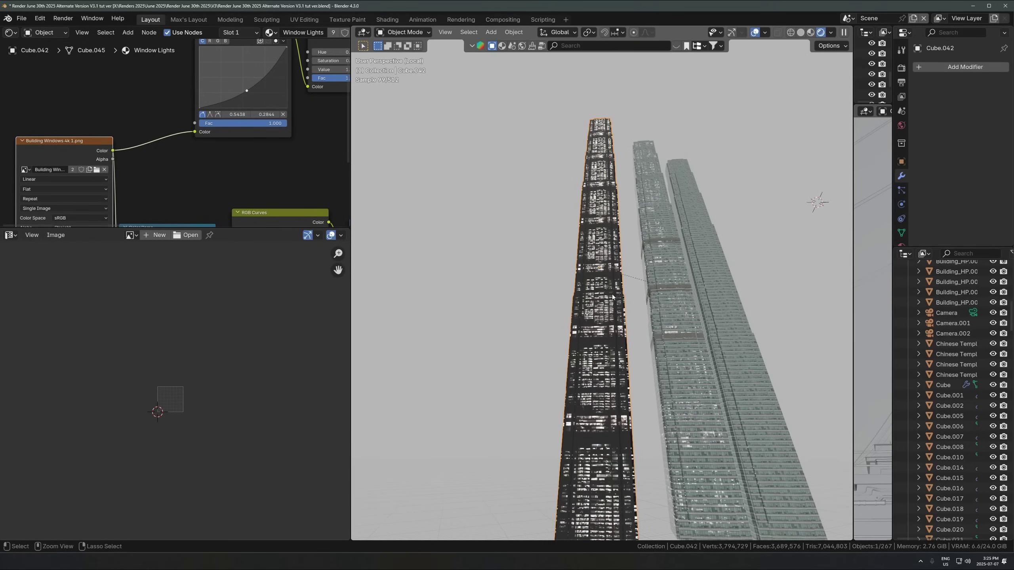
{"action": "key", "text": "Tab"}
{"action": "key", "text": "ctrl+z"}
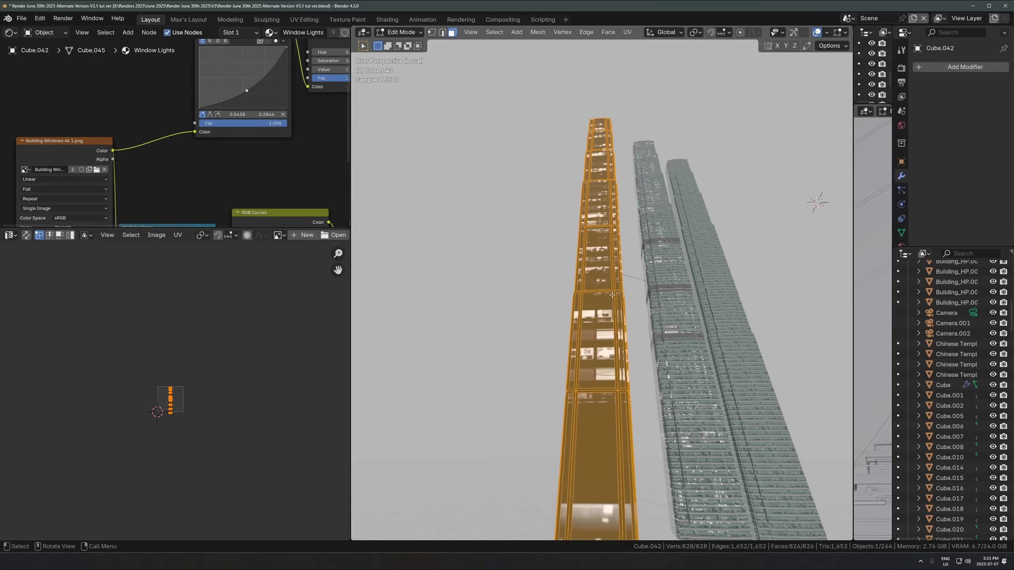
{"action": "key", "text": "ctrl+shift+z"}
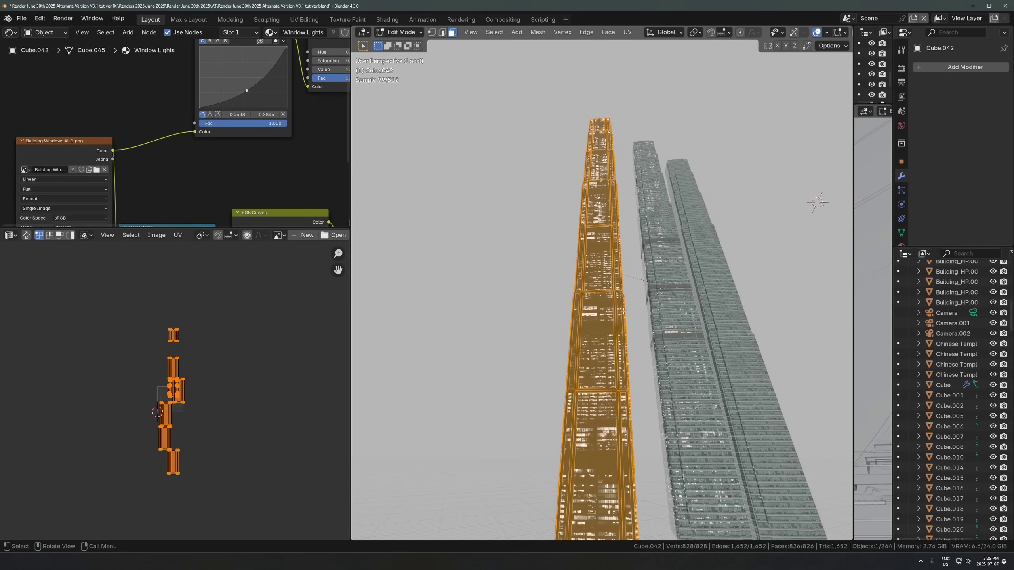
Step: Isolate a lower tier of the Window Lights tower and try shifting its UV island
{"action": "middle_click_drag", "start_coordinate": [613, 335], "coordinate": [621, 342]}
{"action": "key", "text": "alt+a"}
{"action": "key", "text": "l"}
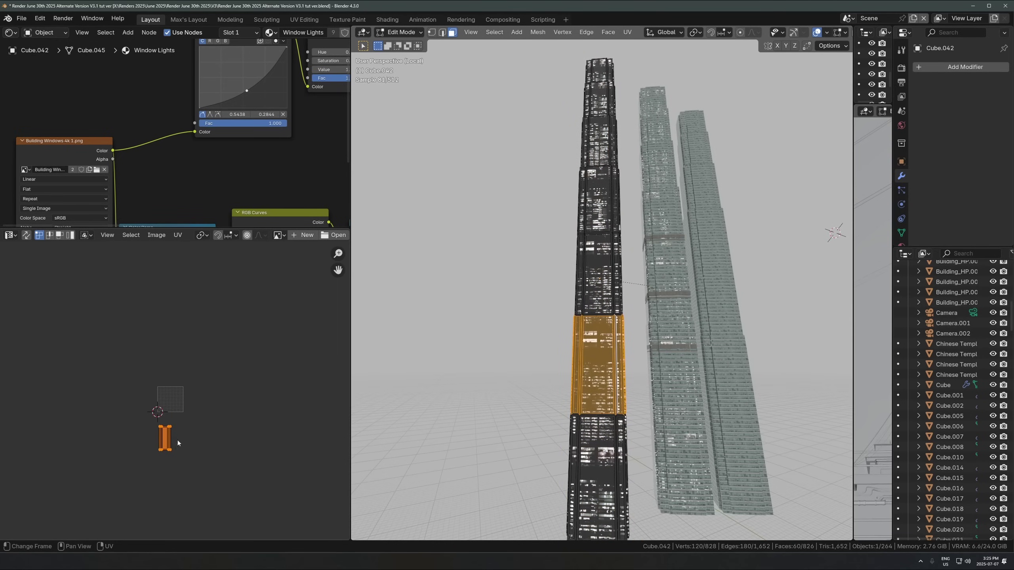
{"action": "key", "text": "g"}
{"action": "right_click", "coordinate": [199, 347]}
{"action": "middle_click_drag", "start_coordinate": [71, 148], "coordinate": [92, 122]}
{"action": "scroll", "coordinate": [91, 121], "scroll_direction": "down", "scroll_amount": 3}
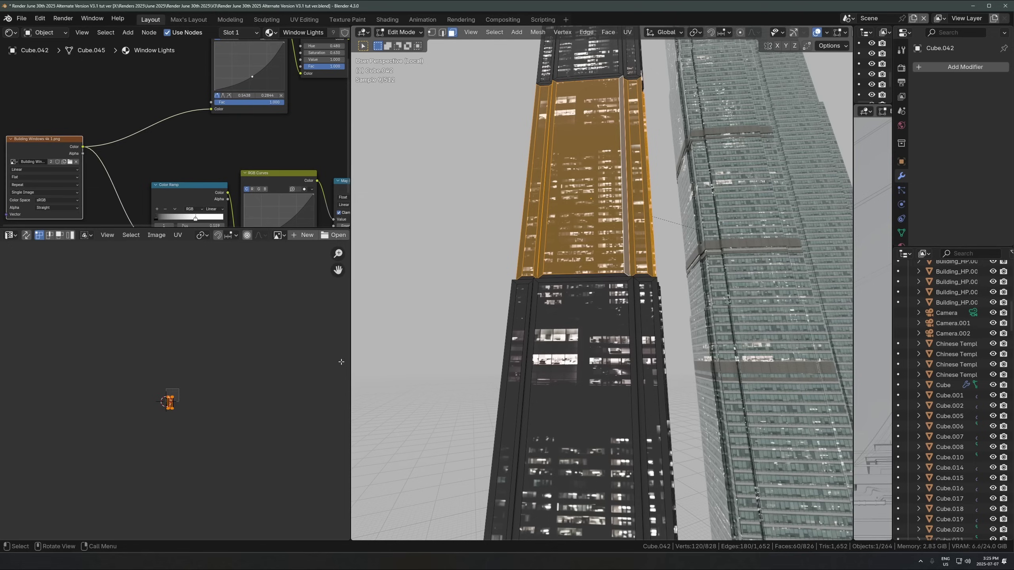
{"action": "key", "text": "g"}
{"action": "right_click", "coordinate": [179, 374]}
Step: Try shifting the UV islands of the tower's upper tiers over the Building Windows 4k 1.png texture
{"action": "scroll", "coordinate": [583, 177], "scroll_direction": "down", "scroll_amount": 5}
{"action": "left_click", "coordinate": [584, 177], "text": "alt"}
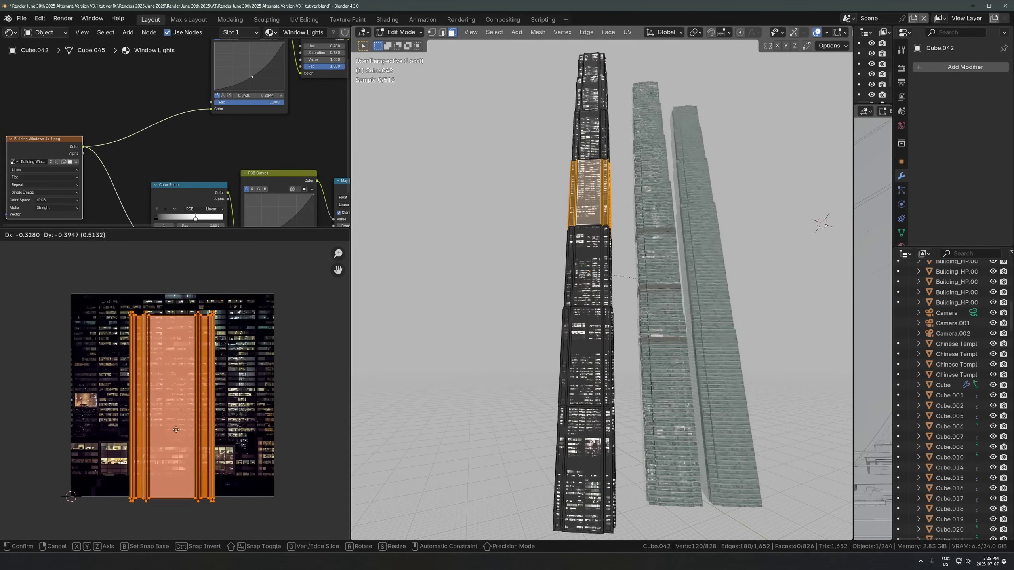
{"action": "left_click", "coordinate": [600, 123], "text": "alt"}
{"action": "key", "text": "g"}
{"action": "right_click", "coordinate": [120, 430]}
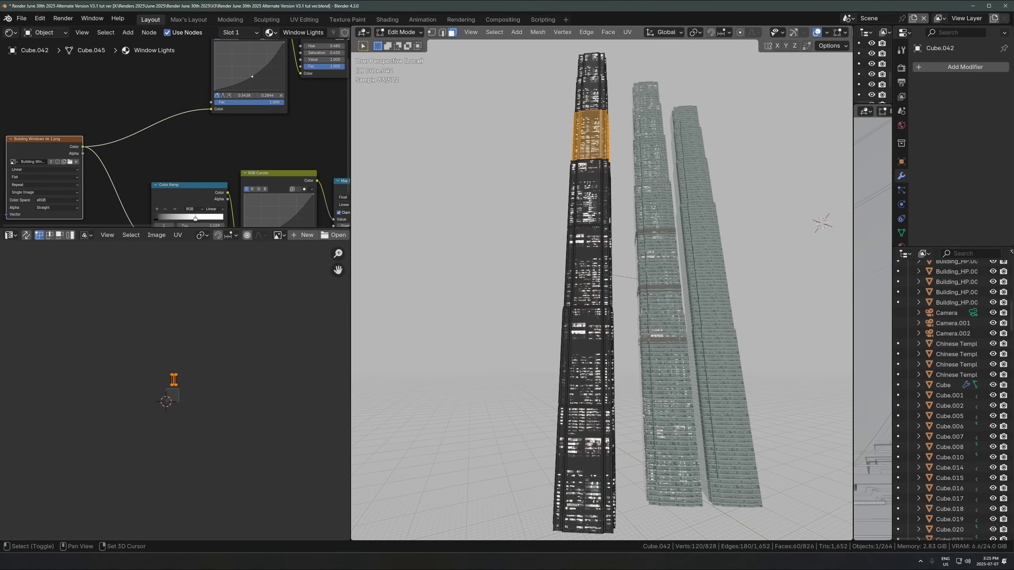
Step: Move the selected upper tier's UV island to a different place relative to the window texture, and return to Object Mode
{"action": "left_click", "coordinate": [592, 130], "text": "shift"}
{"action": "left_click", "coordinate": [591, 129], "text": "shift"}
{"action": "scroll", "coordinate": [176, 400], "scroll_direction": "down", "scroll_amount": 6}
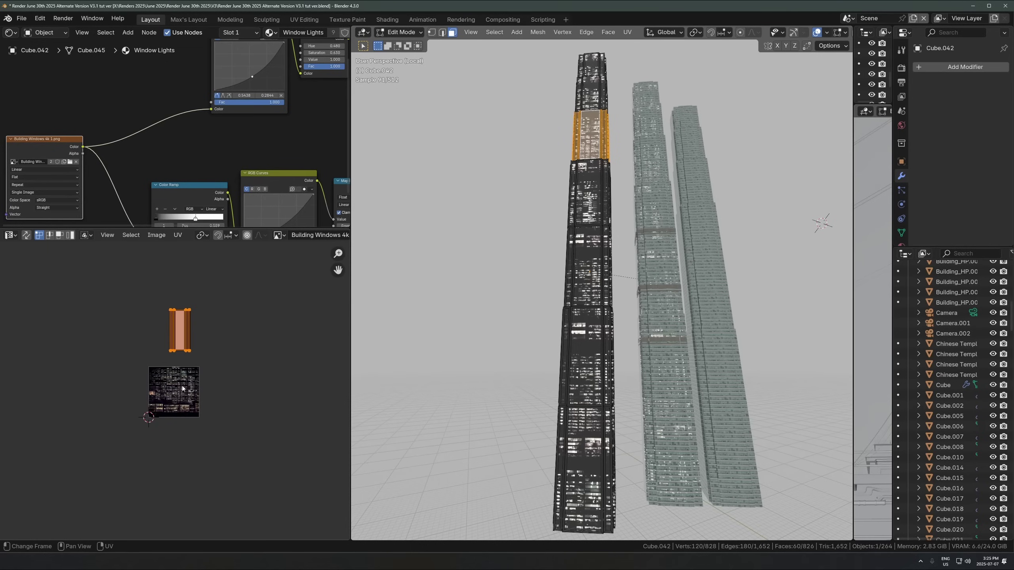
{"action": "key", "text": "g"}
{"action": "left_click", "coordinate": [193, 337]}
{"action": "key", "text": "Tab"}
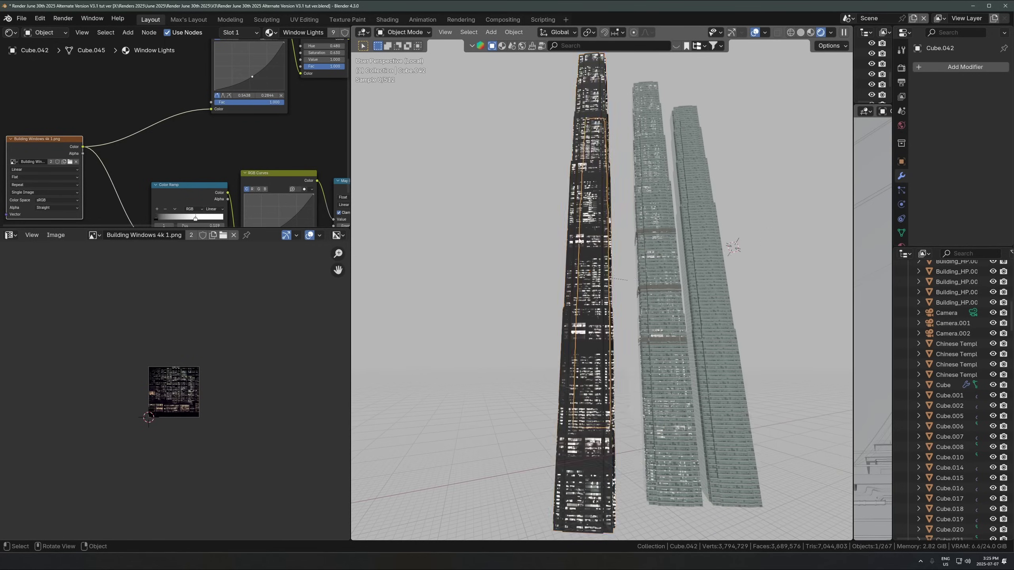
Step: Remove the uncovered Window Lights tower and the far glass tower, and show the remaining skyscraper in rendered shading
{"action": "scroll", "coordinate": [579, 246], "scroll_direction": "down", "scroll_amount": 3}
{"action": "key", "text": "z"}
{"action": "left_click", "coordinate": [704, 239]}
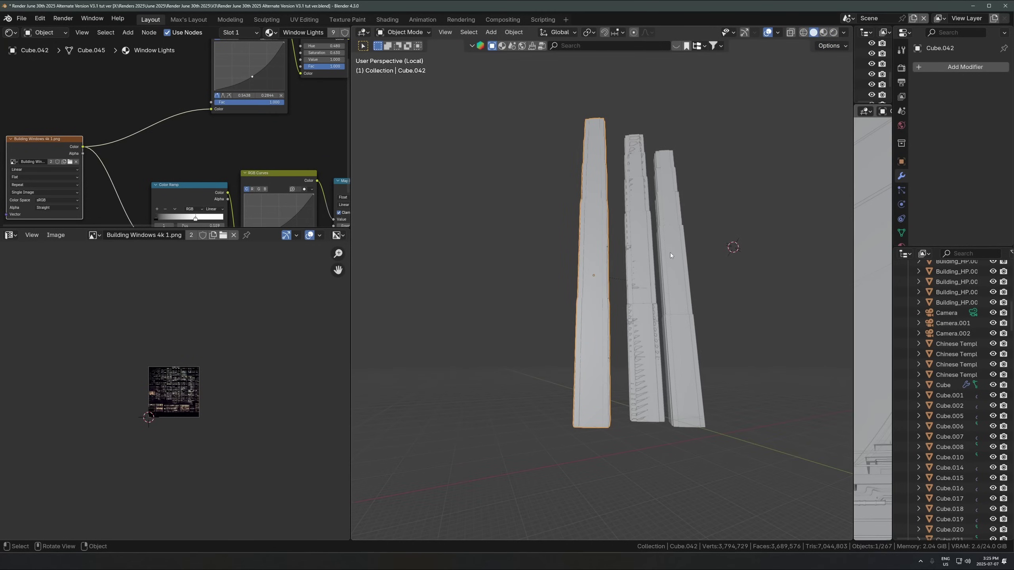
{"action": "scroll", "coordinate": [620, 293], "scroll_direction": "up", "scroll_amount": 6}
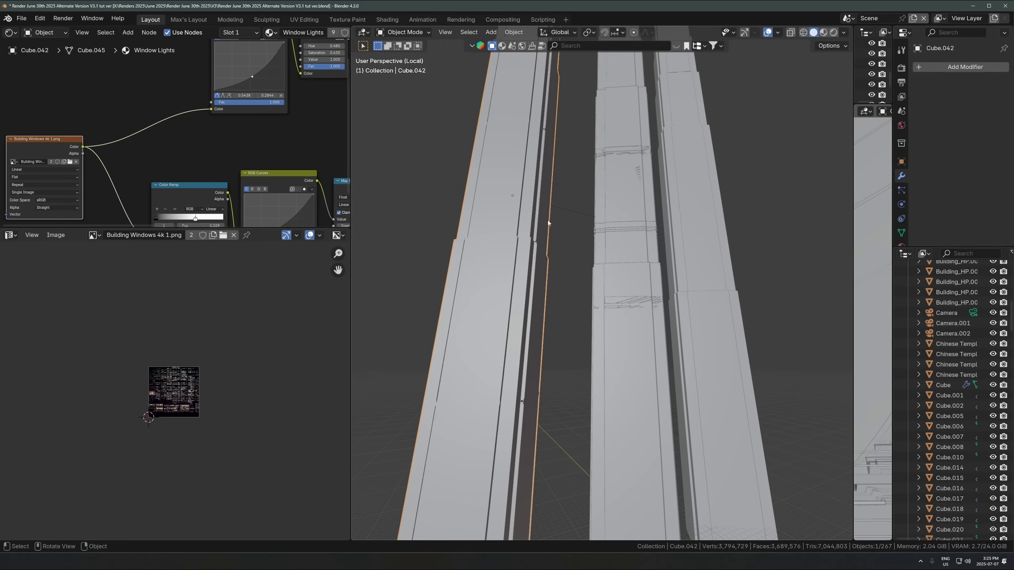
{"action": "left_click", "coordinate": [698, 241]}
{"action": "middle_click_drag", "start_coordinate": [698, 240], "coordinate": [583, 322], "text": "shift"}
{"action": "key", "text": "z"}
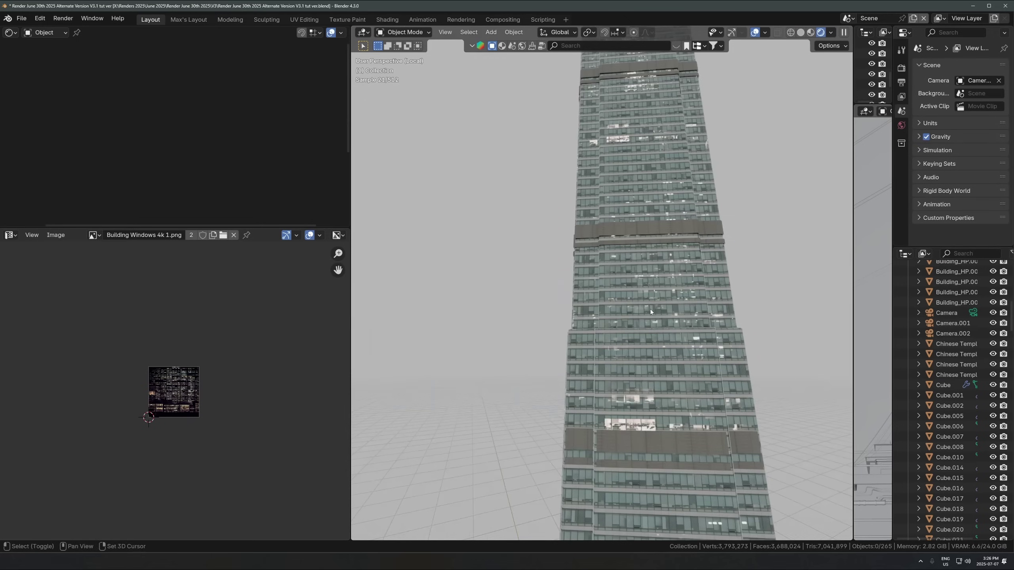
Step: Examine the concrete bands between the glass floors of the remaining skyscraper
{"action": "middle_click_drag", "start_coordinate": [649, 310], "coordinate": [626, 244], "text": "shift"}
{"action": "left_click", "coordinate": [632, 355]}
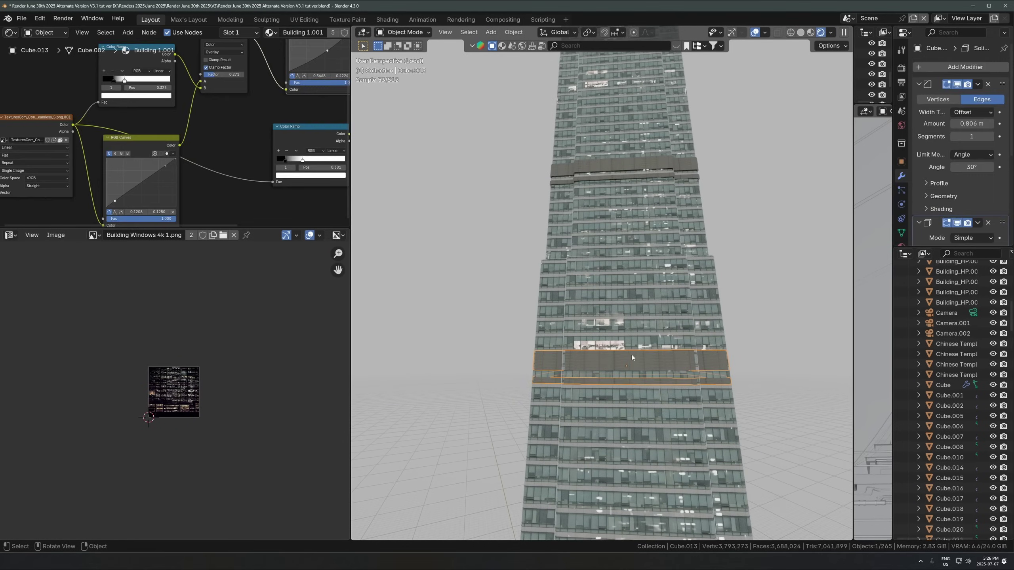
{"action": "key", "text": "g"}
{"action": "key", "text": "Escape"}
{"action": "left_click", "coordinate": [658, 165]}
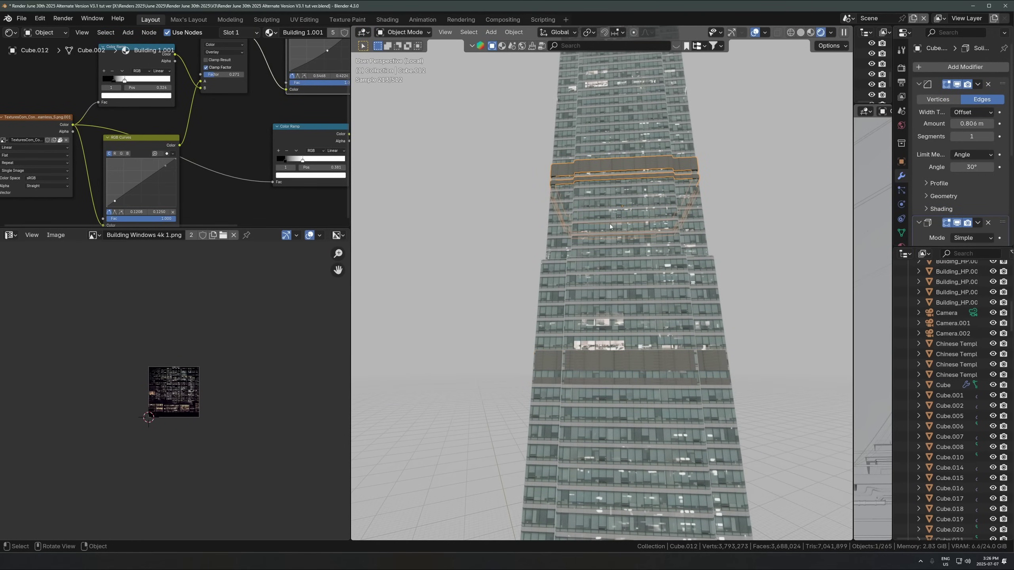
Step: Examine the skyscraper's wireframe trim object and its emission material settings
{"action": "left_click", "coordinate": [664, 251]}
{"action": "left_click", "coordinate": [661, 254]}
{"action": "middle_click_drag", "start_coordinate": [661, 253], "coordinate": [611, 258], "text": "shift"}
{"action": "scroll", "coordinate": [612, 258], "scroll_direction": "up", "scroll_amount": 3}
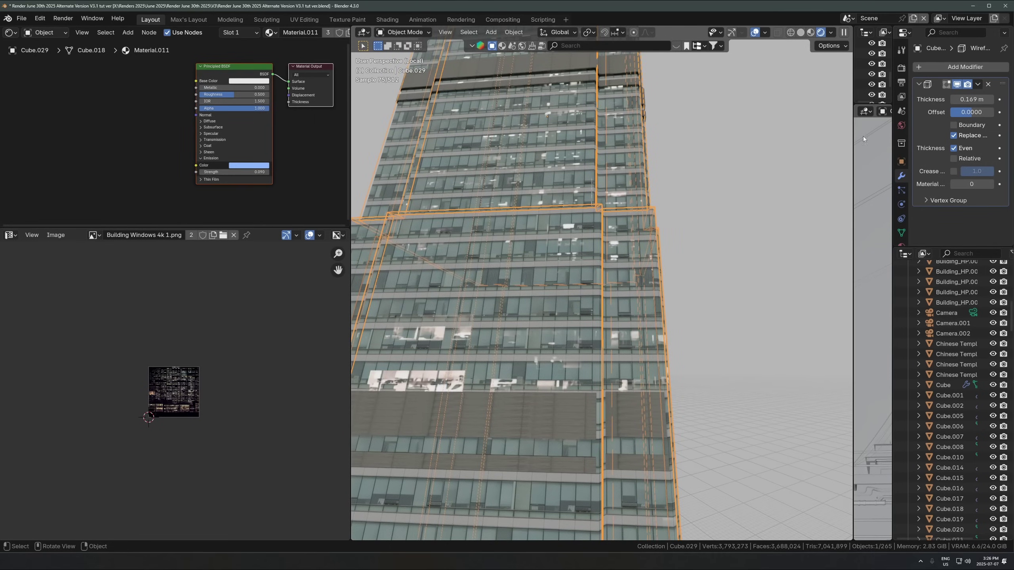
{"action": "scroll", "coordinate": [240, 190], "scroll_direction": "up", "scroll_amount": 3}
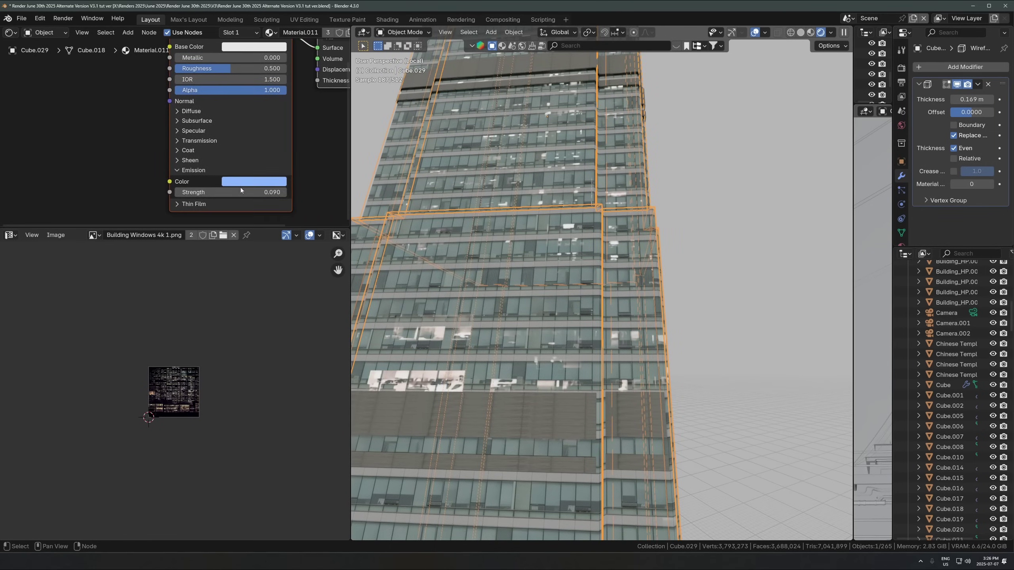
Step: Reduce the world background strength to view the skyscraper in the dark
{"action": "left_click", "coordinate": [38, 32]}
{"action": "left_click", "coordinate": [40, 51]}
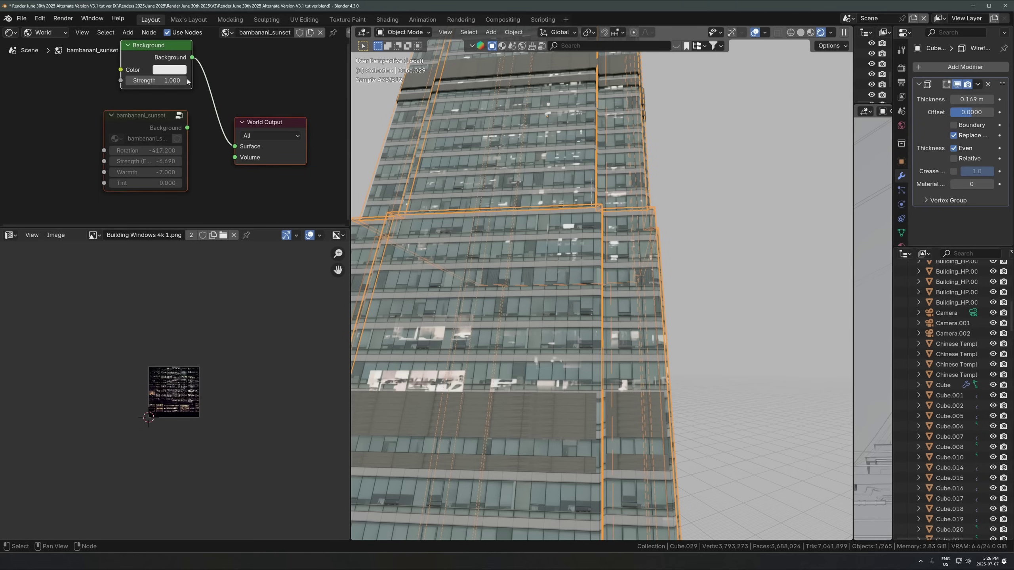
{"action": "left_click_drag", "start_coordinate": [175, 80], "coordinate": [131, 81]}
{"action": "left_click", "coordinate": [789, 290]}
Step: Add a cube to the scene with the skyscraper
{"action": "scroll", "coordinate": [616, 330], "scroll_direction": "down", "scroll_amount": 3}
{"action": "middle_click_drag", "start_coordinate": [689, 320], "coordinate": [662, 303]}
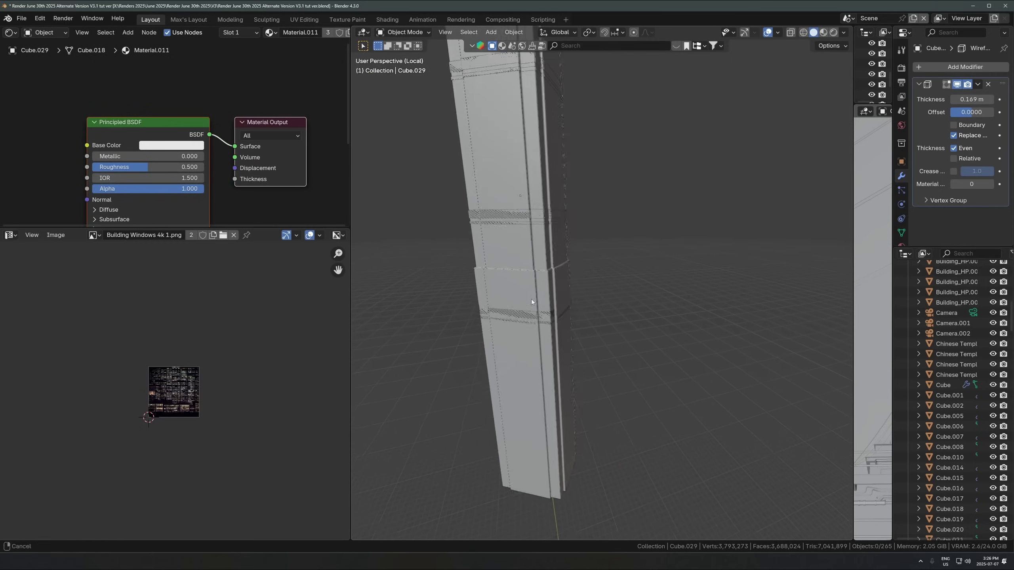
{"action": "key", "text": "shift+a"}
{"action": "mouse_move", "coordinate": [509, 307]}
{"action": "left_click", "coordinate": [557, 321]}
{"action": "scroll", "coordinate": [501, 367], "scroll_direction": "up", "scroll_amount": 3}
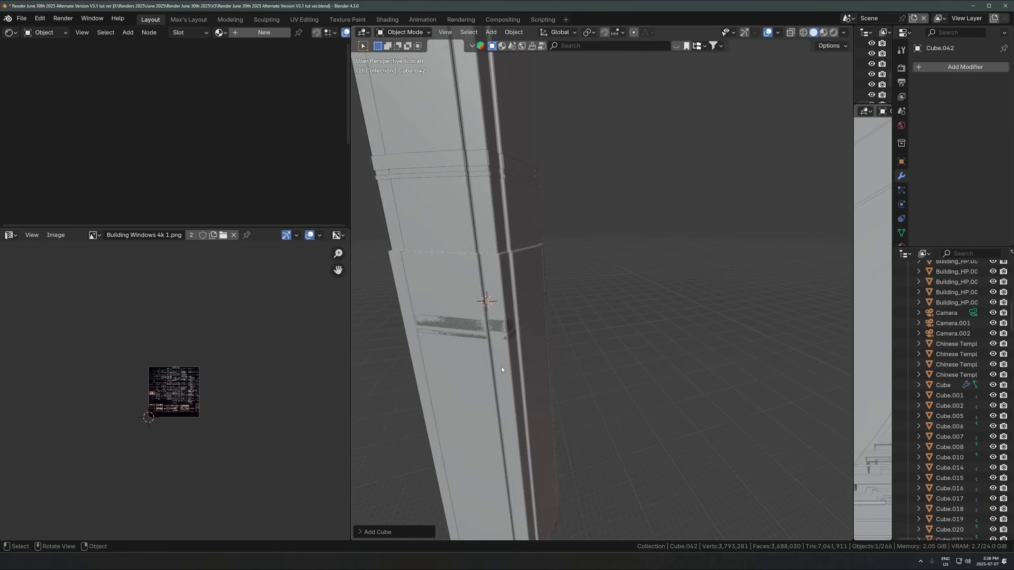
Step: Enlarge the cube, move it beside the skyscraper, and apply its scale
{"action": "scroll", "coordinate": [502, 367], "scroll_direction": "down", "scroll_amount": 2}
{"action": "key", "text": "s"}
{"action": "left_click", "coordinate": [666, 304]}
{"action": "key", "text": "g"}
{"action": "left_click", "coordinate": [662, 267]}
{"action": "key", "text": "s"}
{"action": "left_click", "coordinate": [597, 271]}
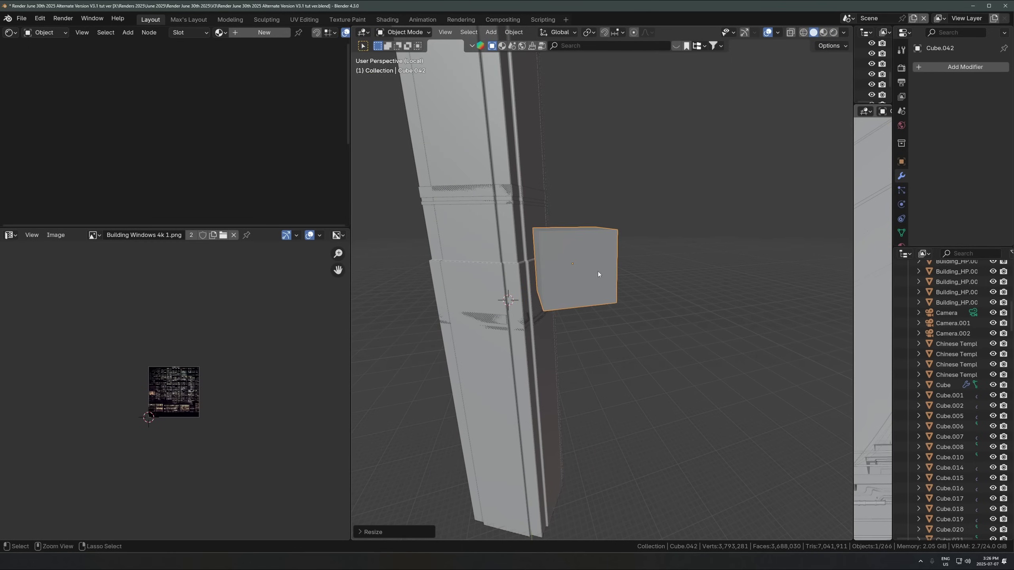
{"action": "key", "text": "ctrl+a"}
{"action": "key", "text": "s"}
Step: Inset the cube's top face and extrude it upward to form a narrower second tier
{"action": "key", "text": "Tab"}
{"action": "middle_click_drag", "start_coordinate": [573, 245], "coordinate": [573, 254]}
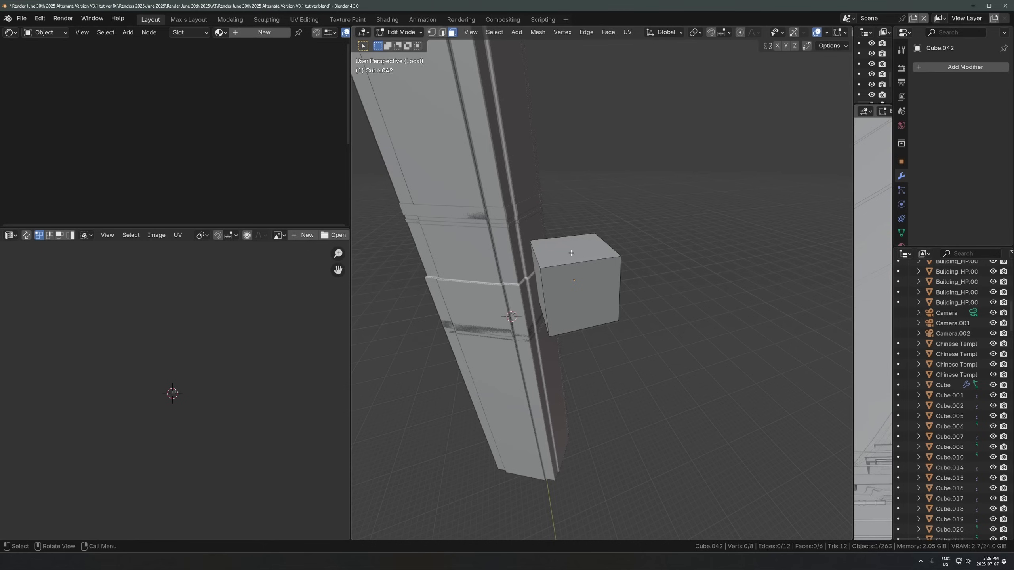
{"action": "left_click", "coordinate": [576, 251]}
{"action": "key", "text": "i"}
{"action": "left_click", "coordinate": [689, 262]}
{"action": "key", "text": "e"}
{"action": "left_click", "coordinate": [691, 192]}
Step: Inset the second tier's top face, extrude a third tier upward, and return to Object Mode
{"action": "key", "text": "i"}
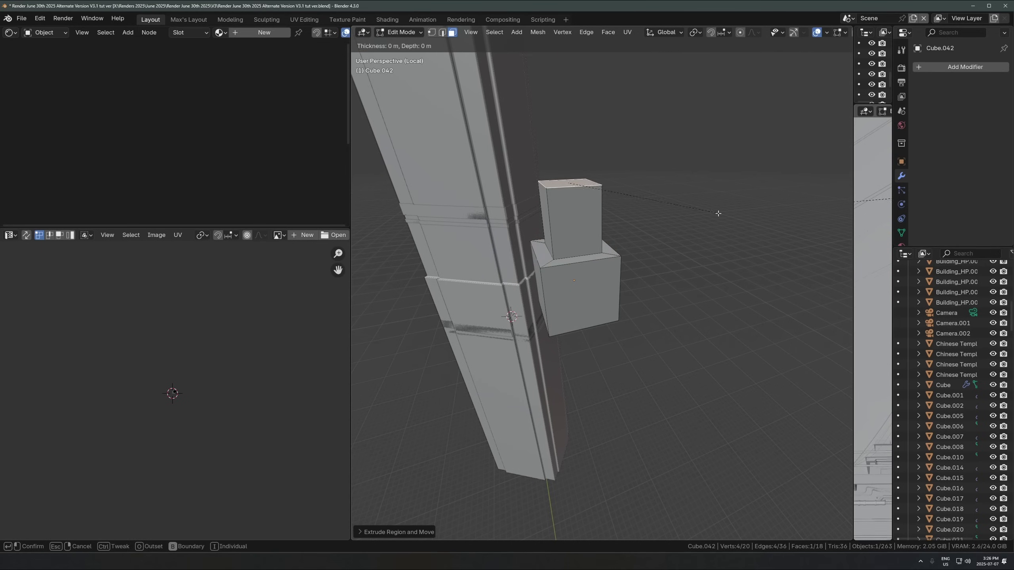
{"action": "left_click", "coordinate": [703, 214]}
{"action": "key", "text": "e"}
{"action": "left_click", "coordinate": [700, 152]}
{"action": "key", "text": "Tab"}
Step: Show the scene in rendered shading and reposition the tiered building beside the skyscraper
{"action": "middle_click_drag", "start_coordinate": [529, 260], "coordinate": [603, 279]}
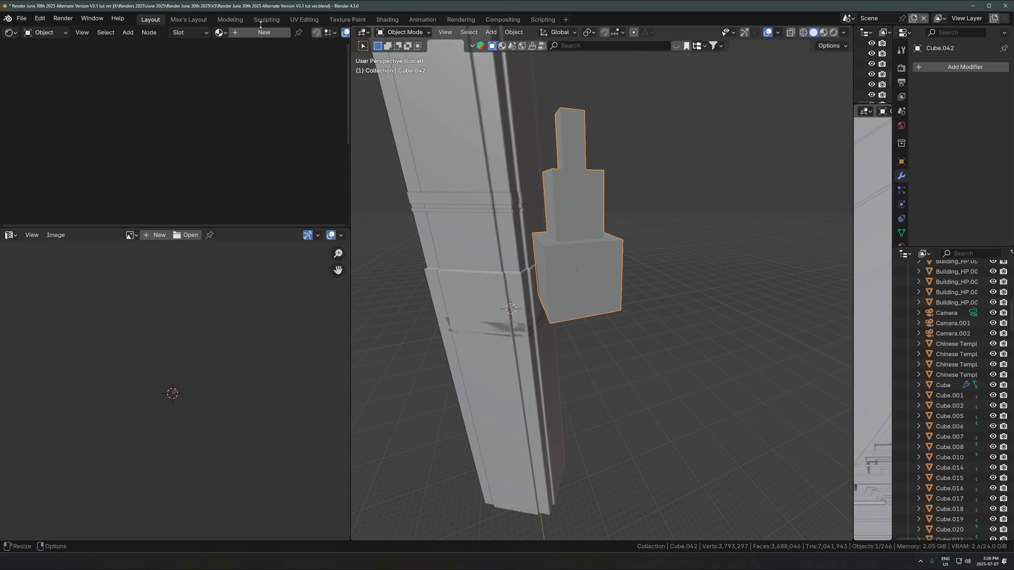
{"action": "key", "text": "z"}
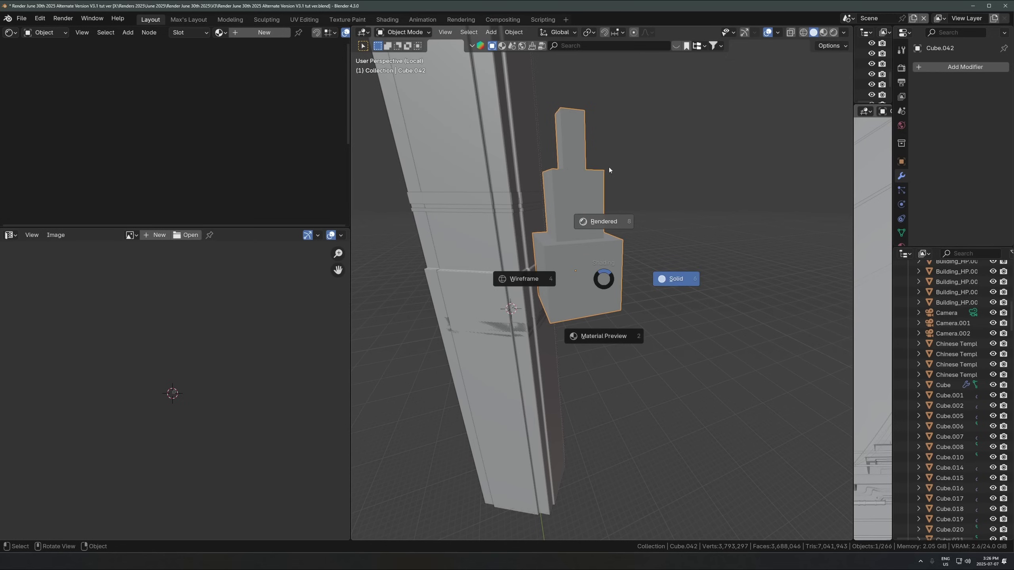
{"action": "left_click", "coordinate": [592, 213]}
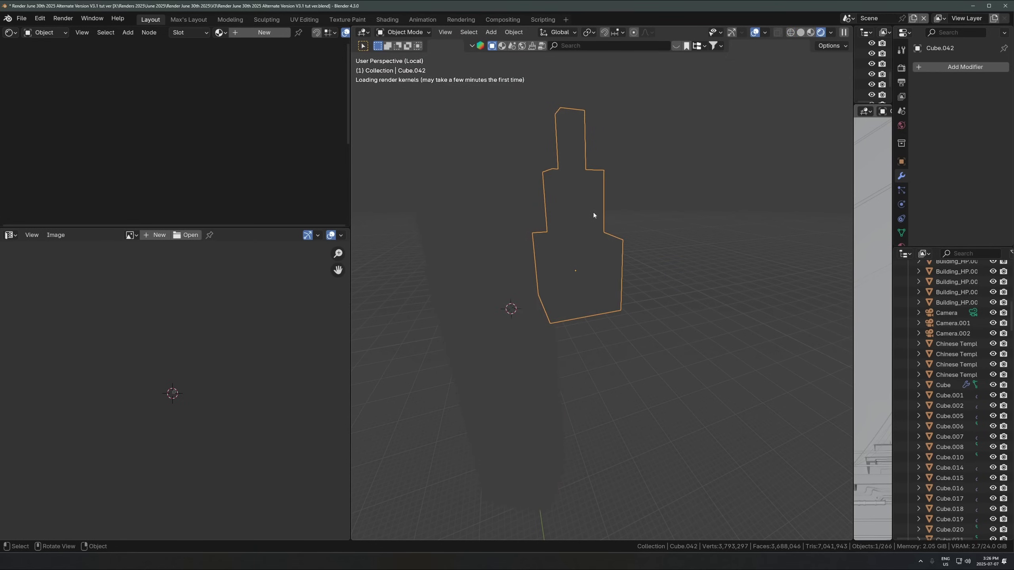
{"action": "middle_click_drag", "start_coordinate": [599, 274], "coordinate": [567, 376], "text": "shift"}
{"action": "key", "text": "g"}
{"action": "left_click", "coordinate": [638, 303]}
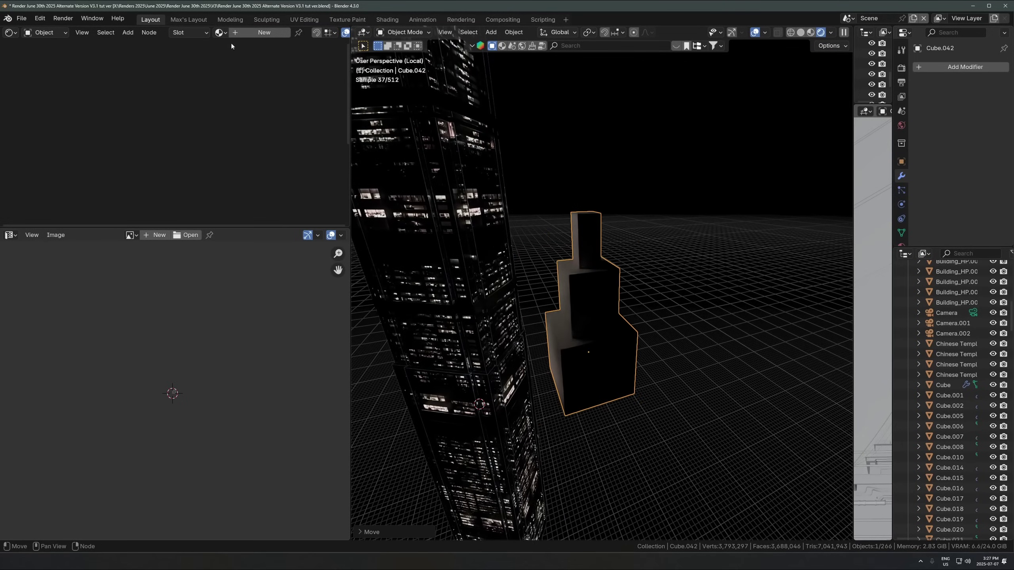
Step: Set the world background strength to 0.400 and return to the object's shader
{"action": "left_click", "coordinate": [44, 33]}
{"action": "left_click", "coordinate": [44, 69]}
{"action": "left_click_drag", "start_coordinate": [171, 80], "coordinate": [187, 80]}
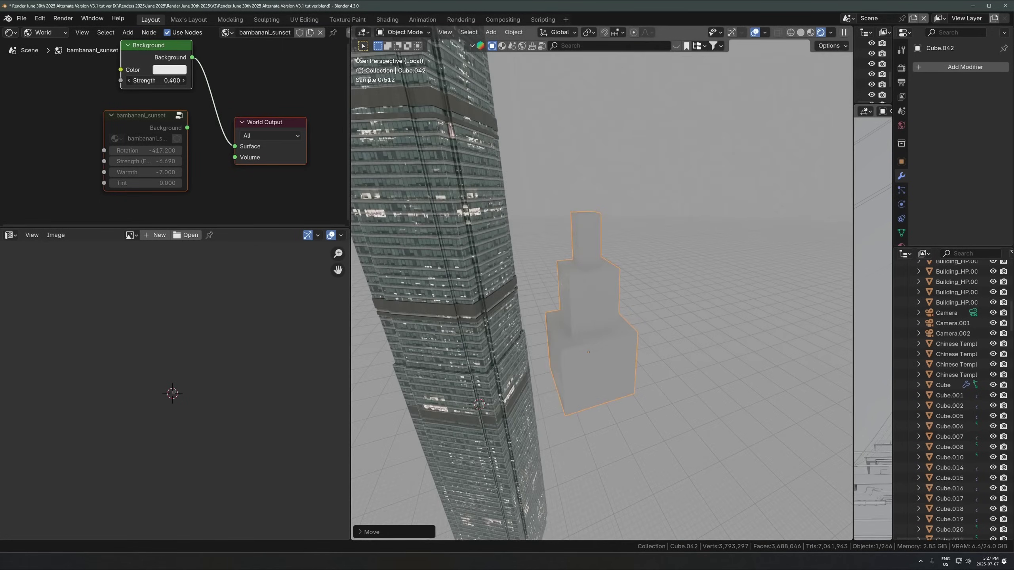
{"action": "left_click", "coordinate": [44, 32]}
{"action": "left_click", "coordinate": [47, 58]}
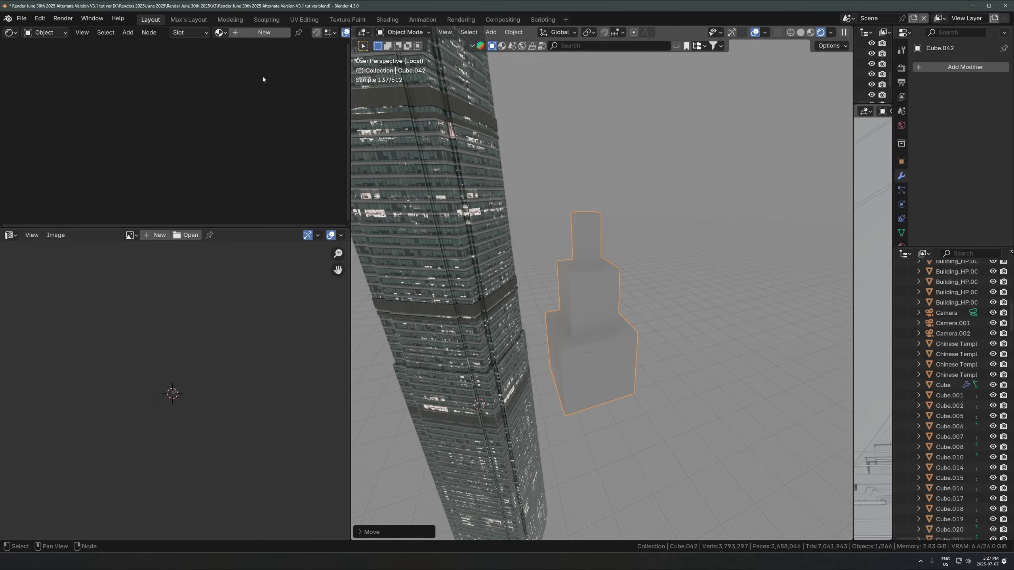
Step: Assign the existing Window Lights material to the tiered building
{"action": "left_click", "coordinate": [219, 32]}
{"action": "type", "text": "windop"}
{"action": "key", "text": "BackSpace"}
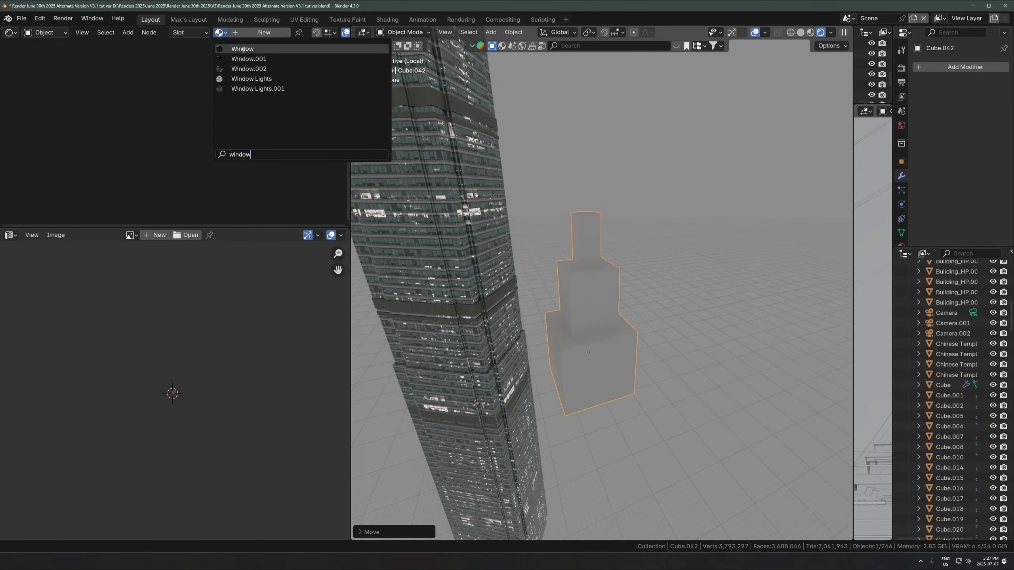
{"action": "left_click", "coordinate": [251, 79]}
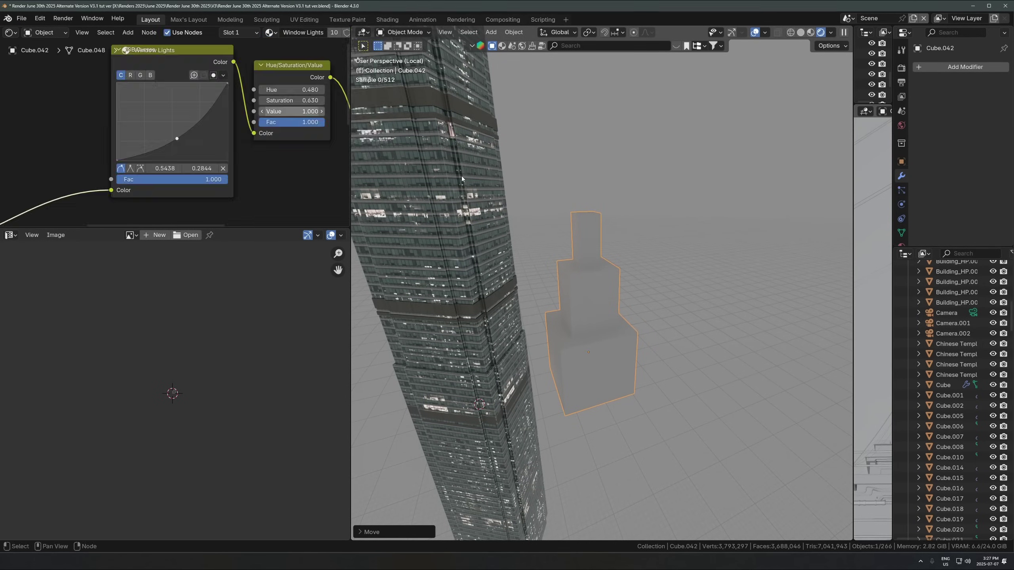
Step: Unwrap the whole tiered building with Cube Projection and scale its UVs over the window texture
{"action": "key", "text": "Tab"}
{"action": "key", "text": "a"}
{"action": "key", "text": "q"}
{"action": "left_click", "coordinate": [594, 324]}
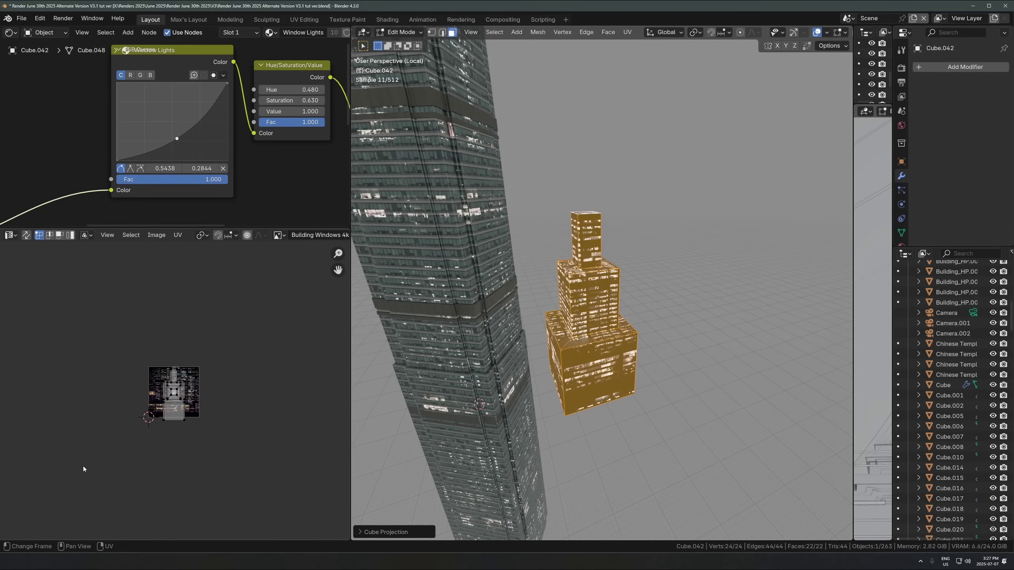
{"action": "key", "text": "s"}
{"action": "left_click", "coordinate": [222, 388]}
{"action": "key", "text": "Tab"}
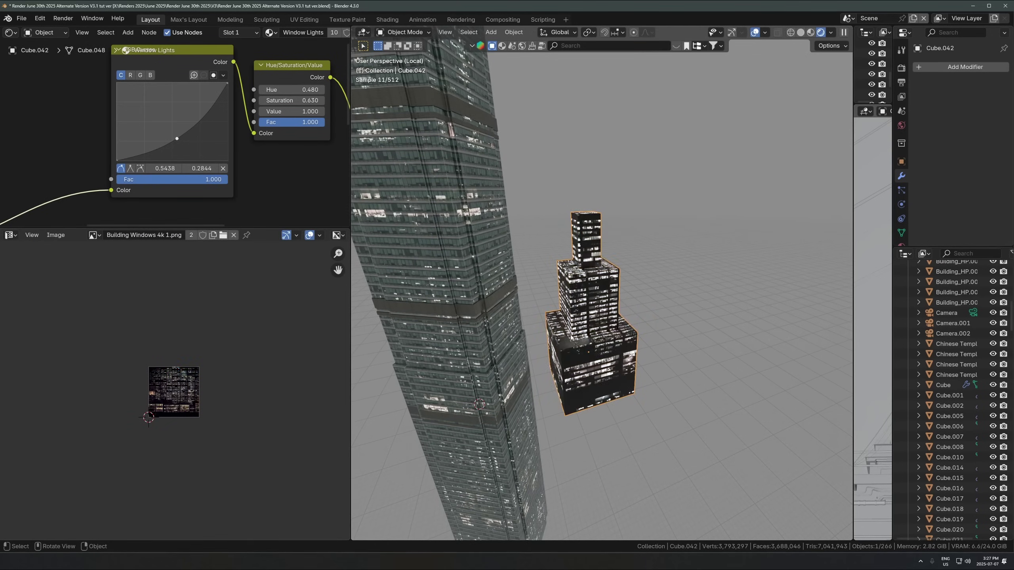
Step: Duplicate the tiered building in place and scale the copy up slightly as an outer shell
{"action": "middle_click_drag", "start_coordinate": [637, 306], "coordinate": [649, 295]}
{"action": "key", "text": "shift+d"}
{"action": "right_click", "coordinate": [649, 293]}
{"action": "scroll", "coordinate": [638, 280], "scroll_direction": "up", "scroll_amount": 3}
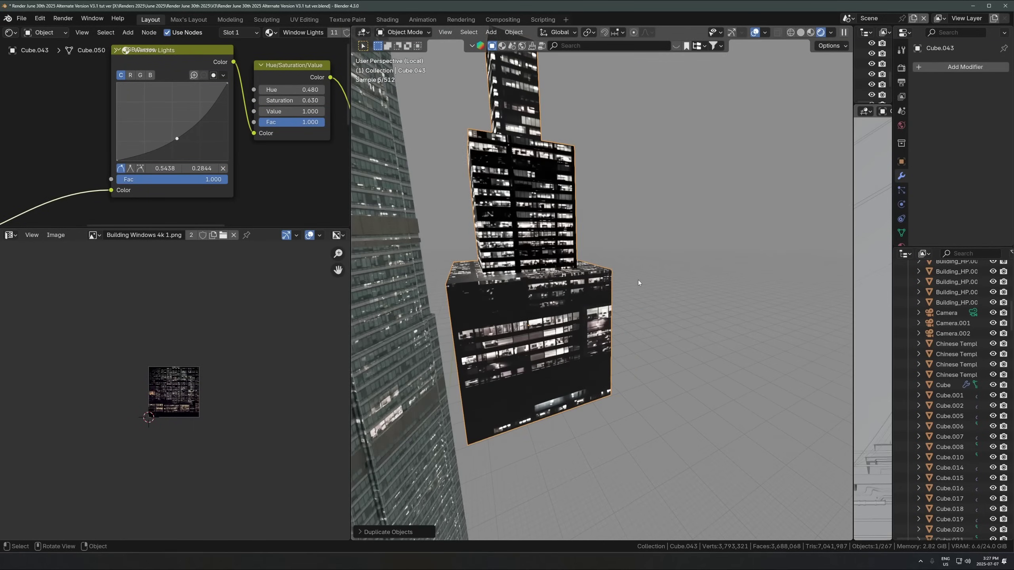
{"action": "key", "text": "s"}
{"action": "left_click", "coordinate": [657, 268]}
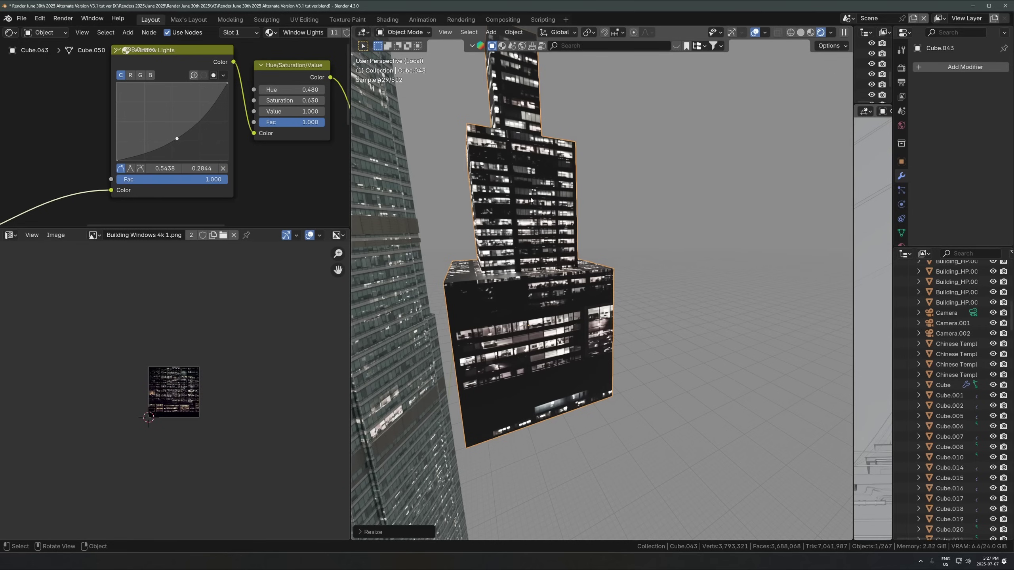
Step: Replace the outer shell's material with the semi-transparent glass facade named Material
{"action": "left_click", "coordinate": [269, 32]}
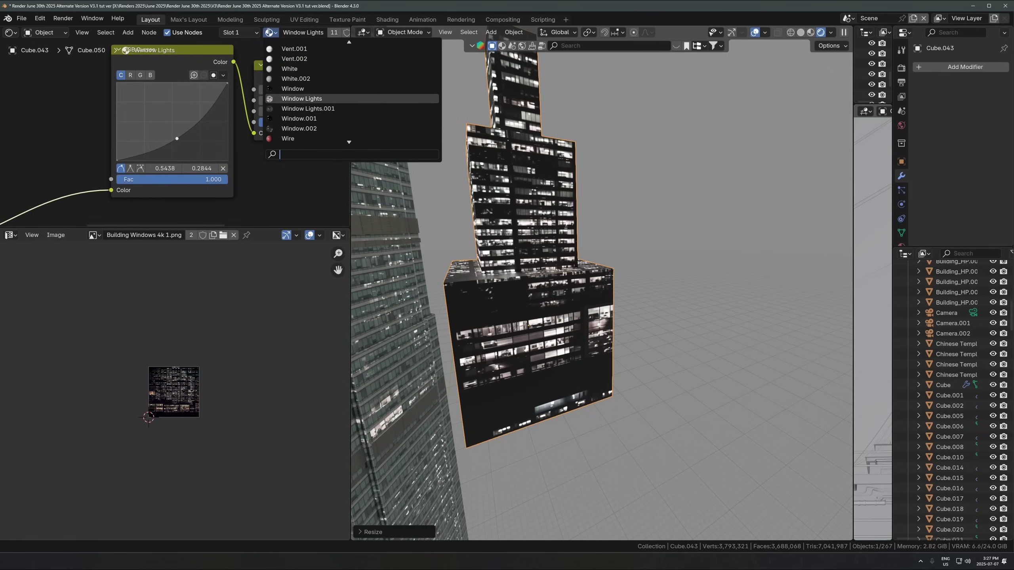
{"action": "type", "text": "mat"}
{"action": "key", "text": "Return"}
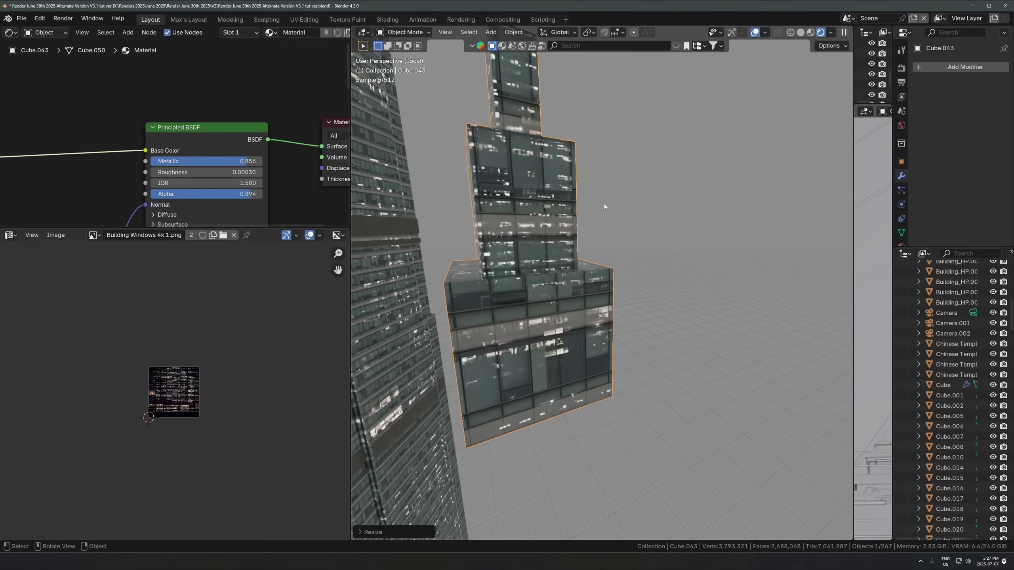
Step: Scale up the outer shell's UVs for a denser facade, and enlarge the shell slightly around the lit core
{"action": "key", "text": "Tab"}
{"action": "key", "text": "s"}
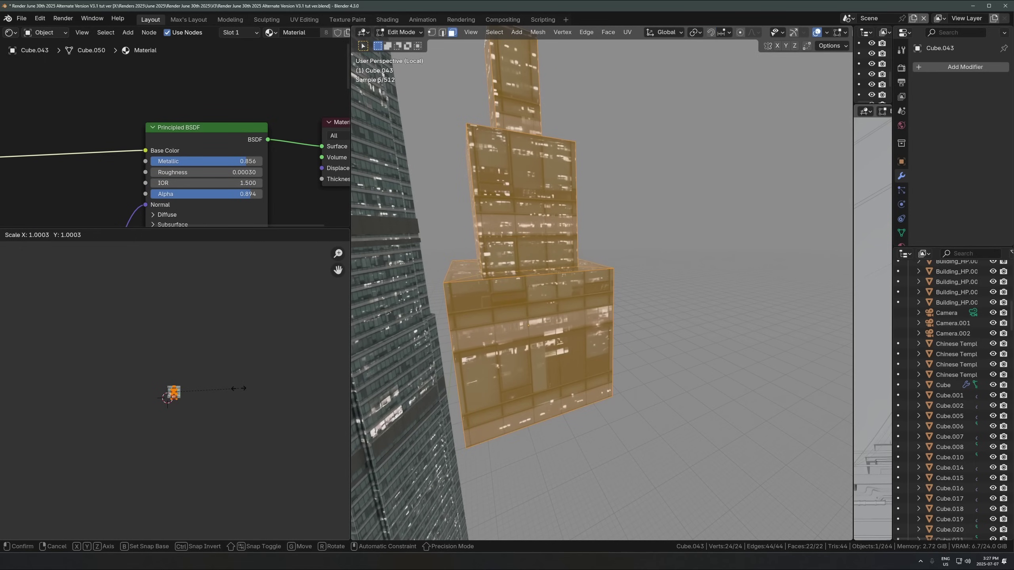
{"action": "left_click", "coordinate": [279, 393]}
{"action": "key", "text": "Tab"}
{"action": "key", "text": "s"}
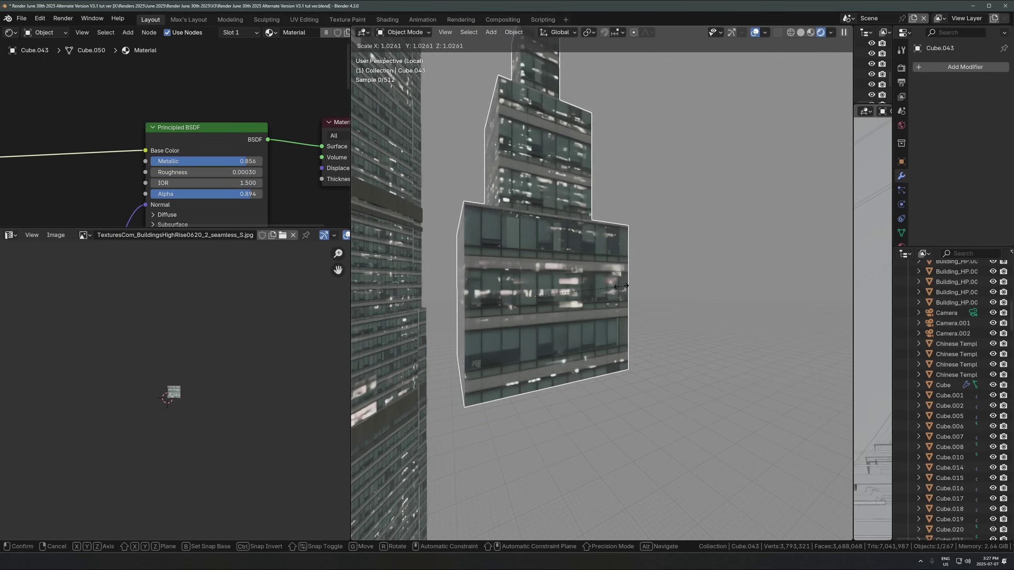
{"action": "left_click", "coordinate": [624, 285]}
Step: Duplicate the shell and its lit core together twice, placing one pair beside and one below the original
{"action": "scroll", "coordinate": [552, 258], "scroll_direction": "down", "scroll_amount": 5}
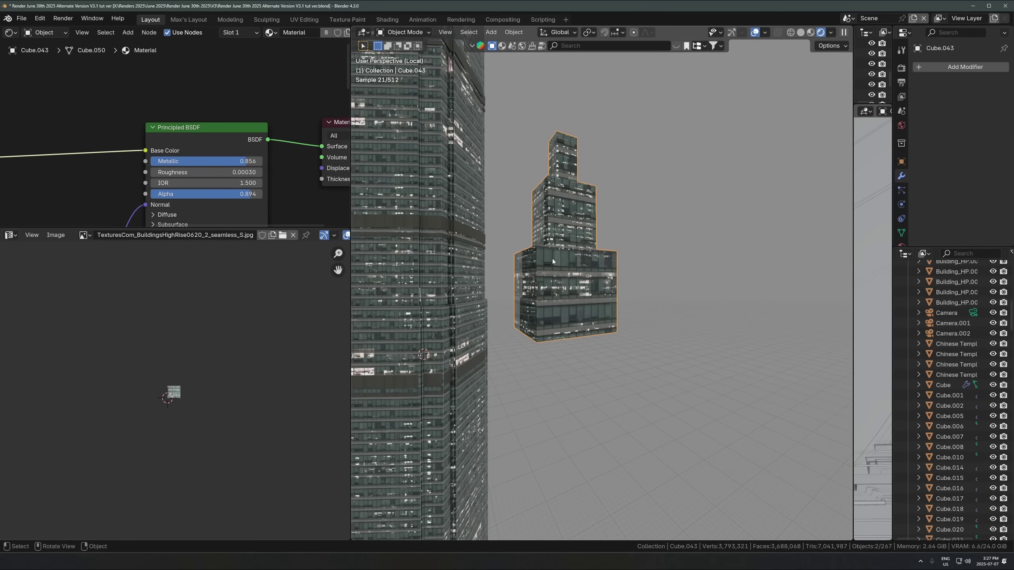
{"action": "key", "text": "shift+d"}
{"action": "left_click", "coordinate": [634, 283]}
{"action": "key", "text": "shift+d"}
{"action": "left_click", "coordinate": [564, 384]}
{"action": "left_click", "coordinate": [667, 322]}
{"action": "left_click", "coordinate": [745, 297]}
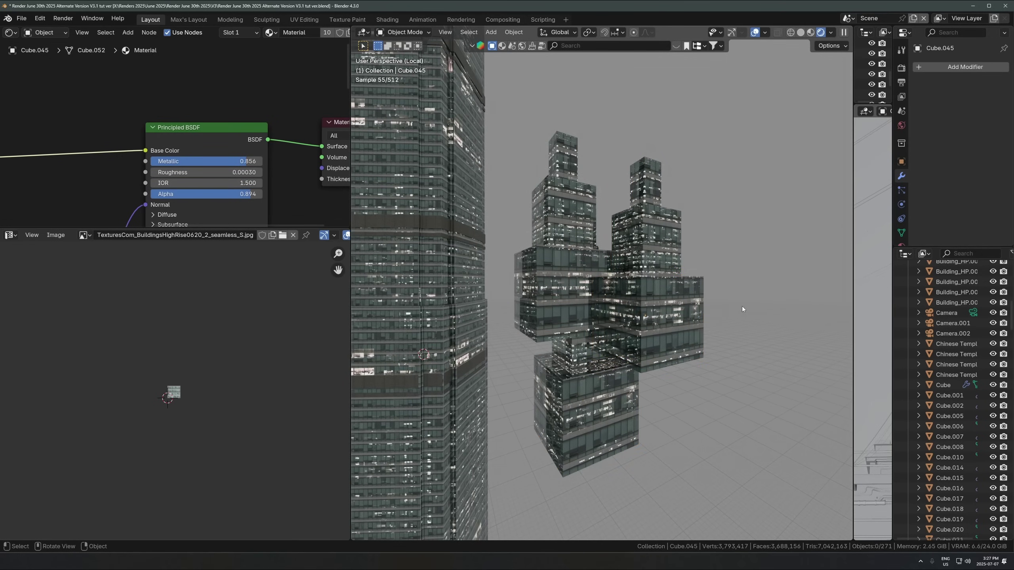
Step: Shift the UVs of the side copy's inner Window Lights core along X to vary its window pattern
{"action": "left_click", "coordinate": [653, 291]}
{"action": "left_click", "coordinate": [708, 268]}
{"action": "left_click", "coordinate": [640, 290]}
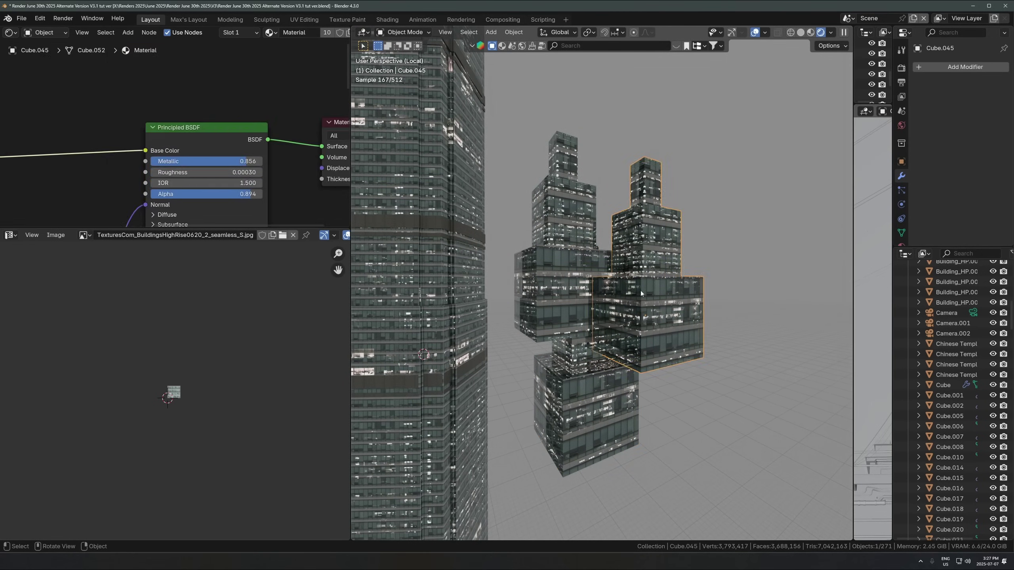
{"action": "left_click", "coordinate": [641, 291]}
{"action": "key", "text": "Tab"}
{"action": "key", "text": "g"}
{"action": "key", "text": "x"}
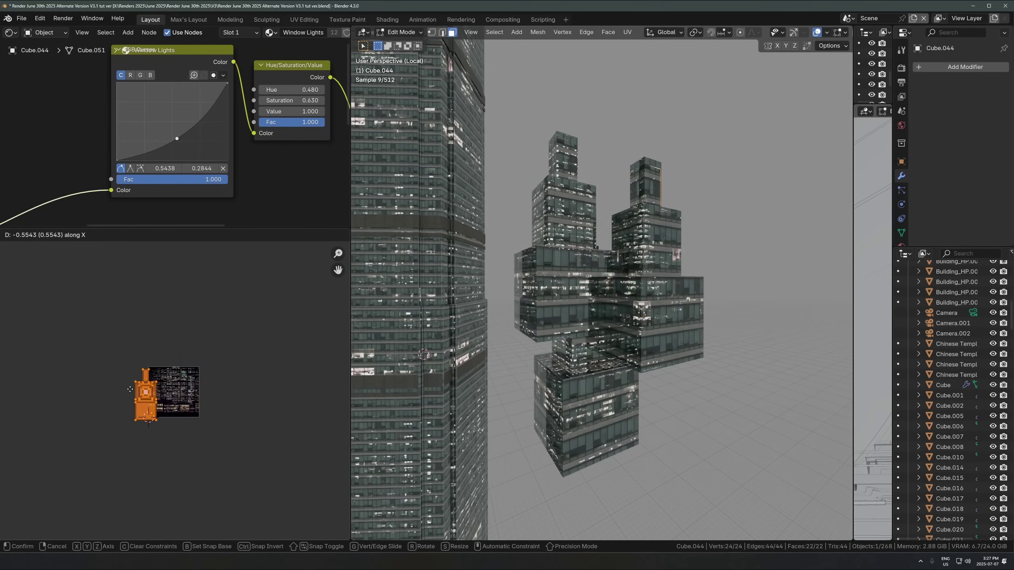
{"action": "left_click", "coordinate": [156, 389]}
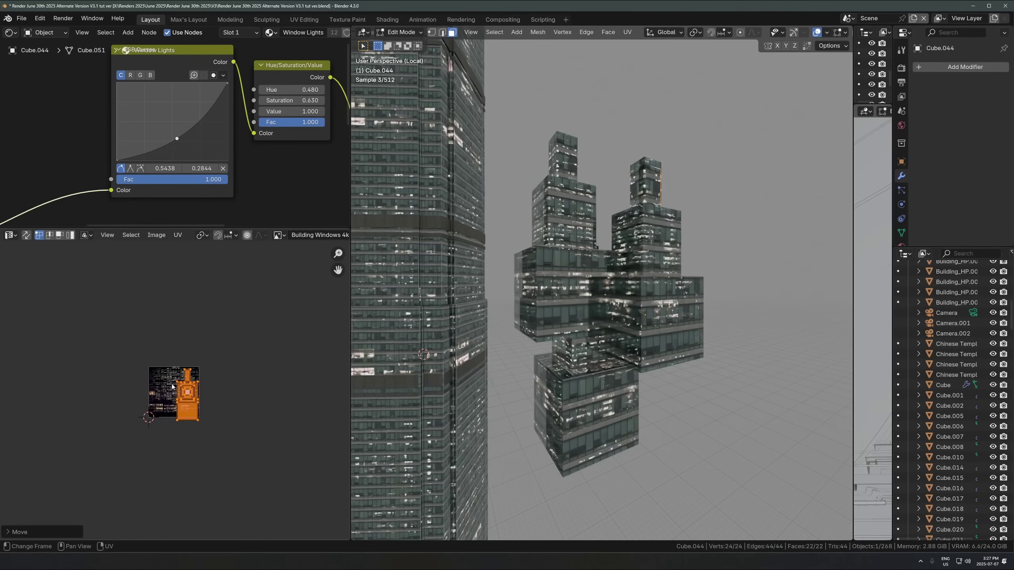
{"action": "key", "text": "Tab"}
{"action": "left_click", "coordinate": [760, 253]}
{"action": "middle_click_drag", "start_coordinate": [717, 276], "coordinate": [379, 371]}
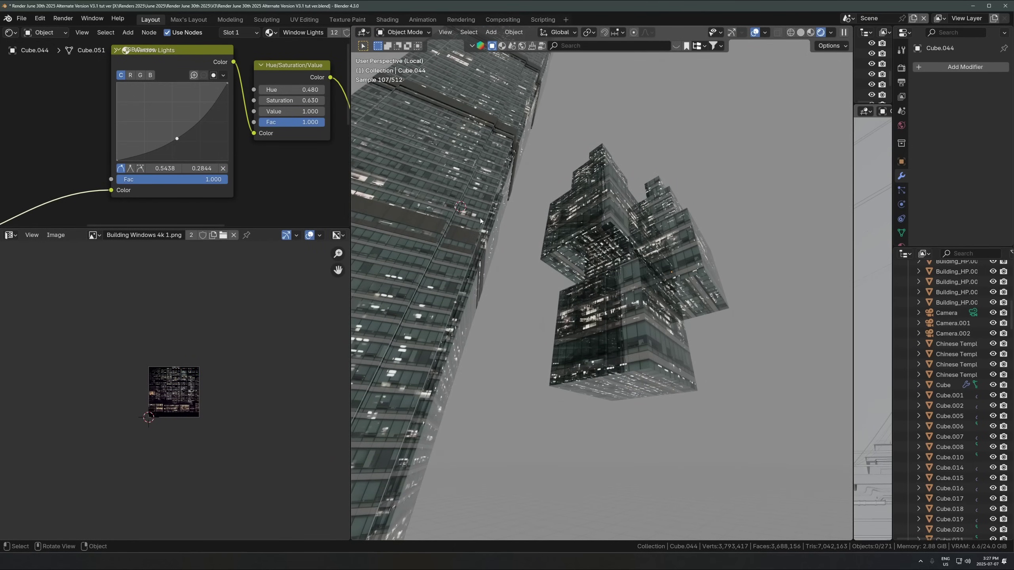
Step: Delete the two duplicated shell-and-core pairs, leaving the original tiered tower
{"action": "left_click_drag", "start_coordinate": [654, 177], "coordinate": [706, 306]}
{"action": "key", "text": "Delete"}
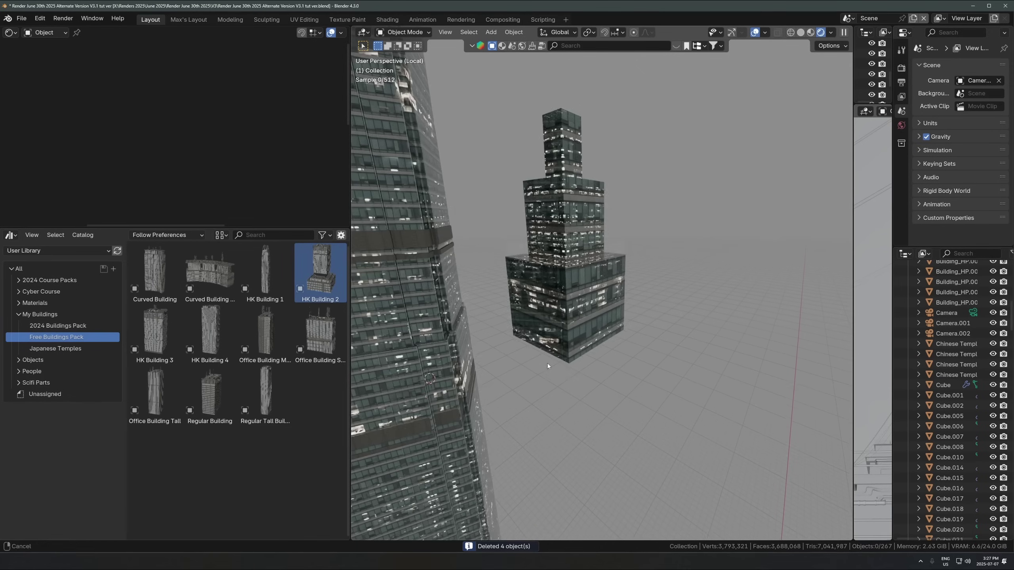
{"action": "middle_click_drag", "start_coordinate": [547, 366], "coordinate": [545, 337], "text": "shift"}
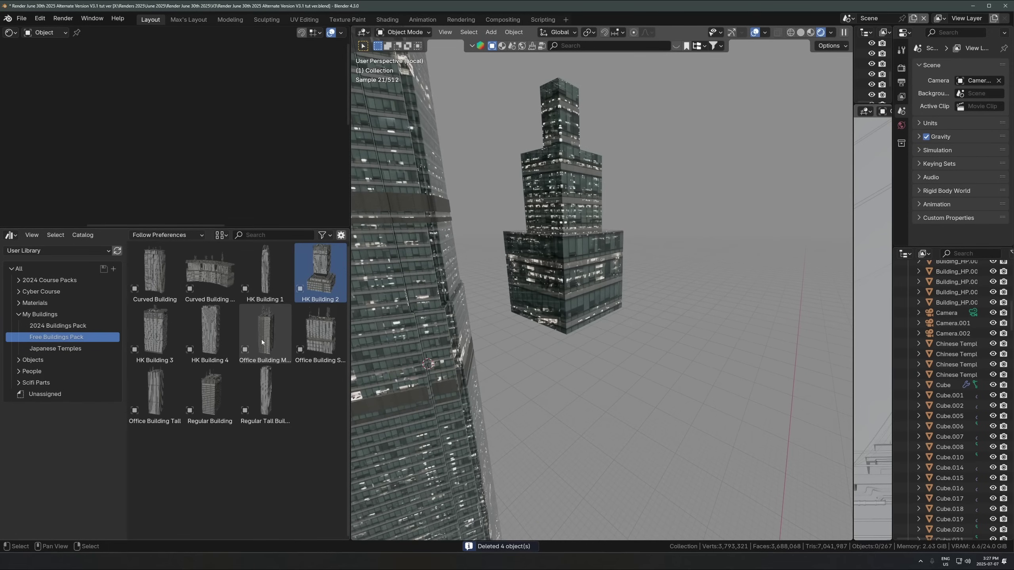
Step: Place the Office Building Medium asset in the scene, enlarge it, and slide it horizontally in front of the tiered tower
{"action": "left_click_drag", "start_coordinate": [262, 336], "coordinate": [588, 438]}
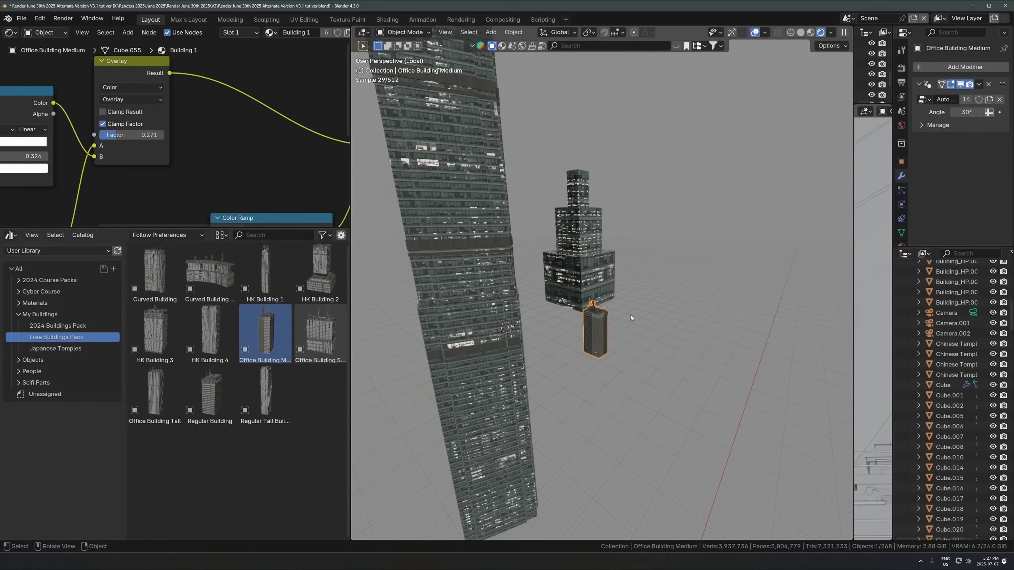
{"action": "key", "text": "s"}
{"action": "left_click", "coordinate": [695, 297]}
{"action": "key", "text": "g"}
{"action": "key", "text": "shift+z"}
{"action": "left_click", "coordinate": [646, 340]}
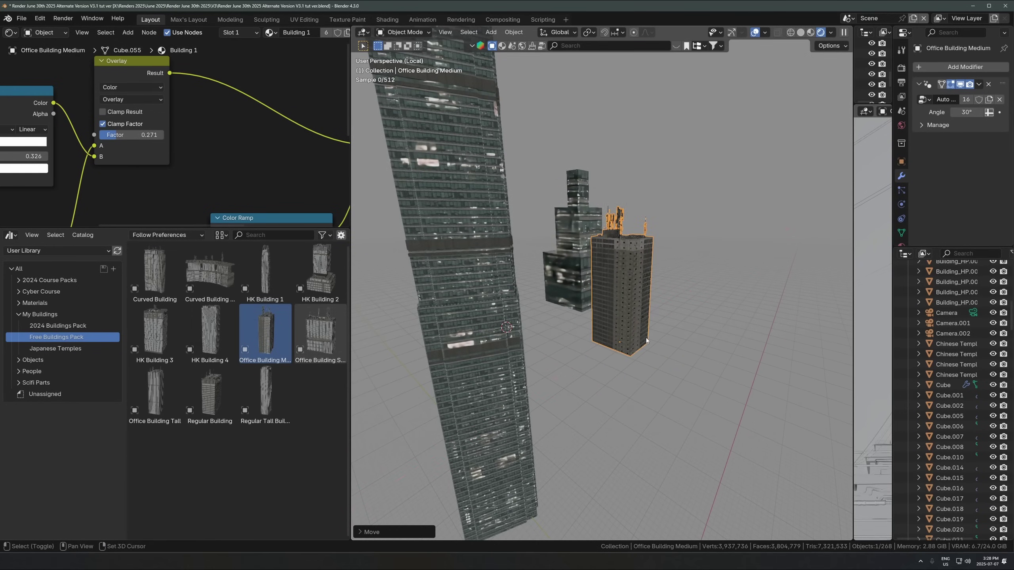
{"action": "scroll", "coordinate": [640, 307], "scroll_direction": "up", "scroll_amount": 4}
{"action": "key", "text": "KP_Decimal"}
{"action": "scroll", "coordinate": [625, 336], "scroll_direction": "down", "scroll_amount": 2}
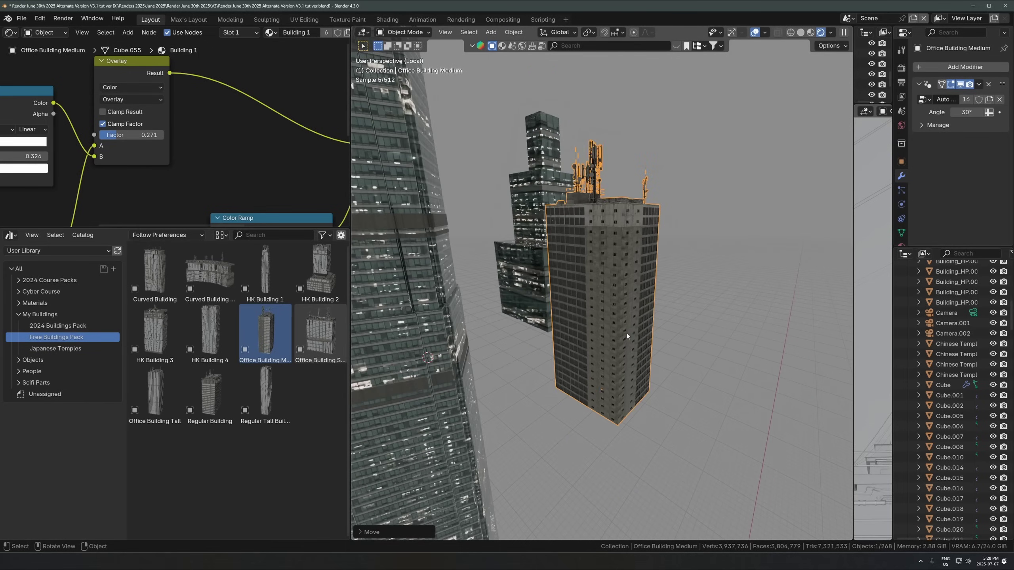
Step: Add a cube at the office building's base, scale it up, and stretch it along X to suit the building's footprint
{"action": "key", "text": "shift+a"}
{"action": "key", "text": "Escape"}
{"action": "key", "text": "shift+a"}
{"action": "mouse_move", "coordinate": [629, 359]}
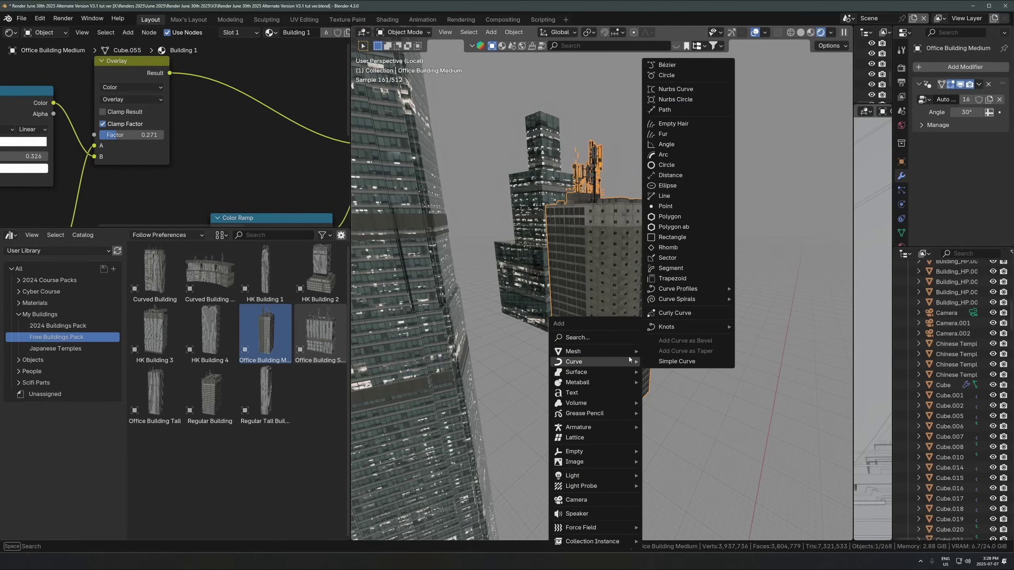
{"action": "left_click", "coordinate": [663, 362]}
{"action": "key", "text": "s"}
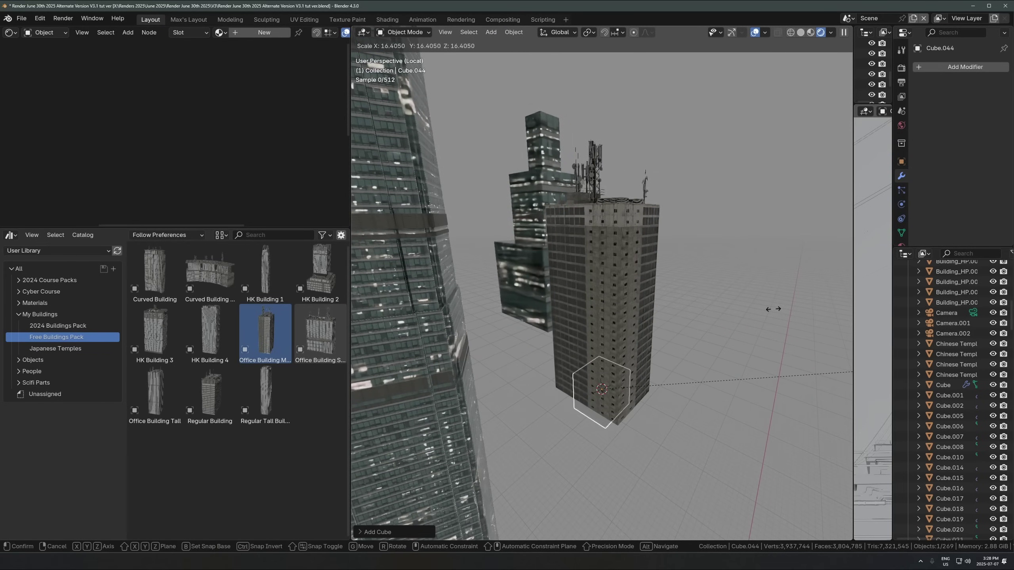
{"action": "left_click", "coordinate": [579, 295]}
{"action": "key", "text": "s"}
{"action": "key", "text": "x"}
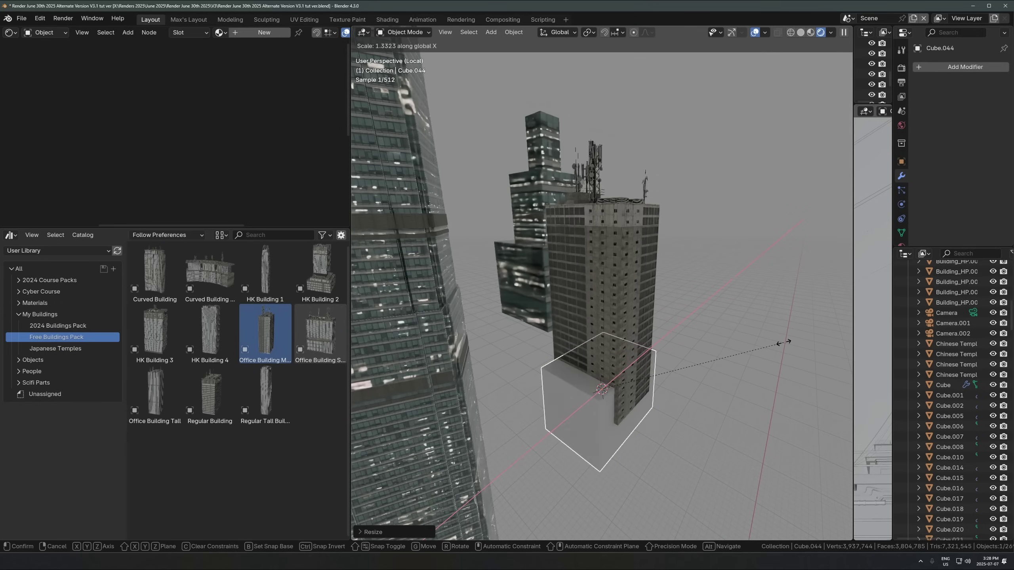
{"action": "left_click", "coordinate": [710, 362]}
Step: Raise the cube along Z and stretch it vertically to fill the office building's interior just inside its walls
{"action": "key", "text": "g"}
{"action": "key", "text": "z"}
{"action": "left_click", "coordinate": [695, 310]}
{"action": "key", "text": "s"}
{"action": "key", "text": "z"}
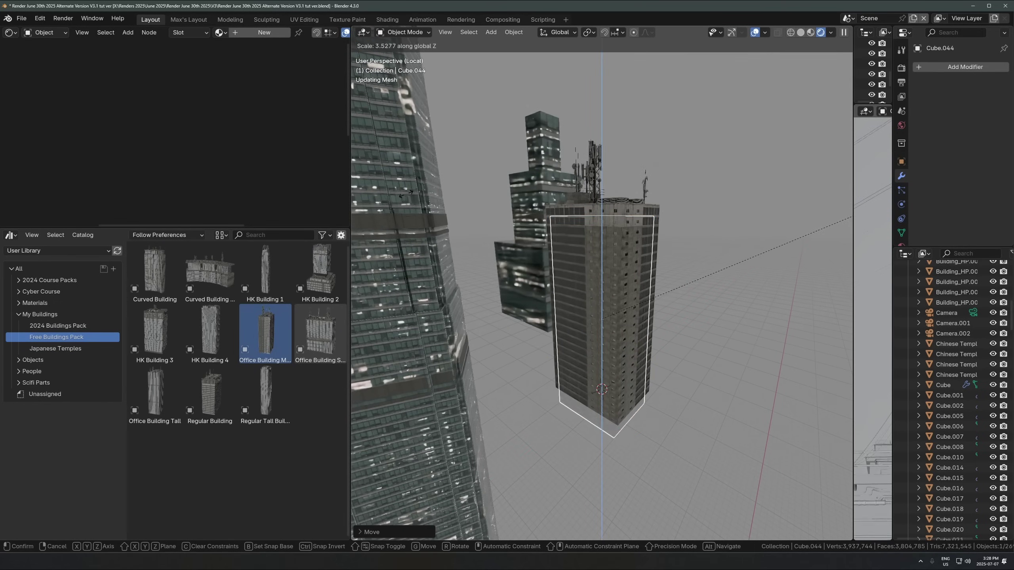
{"action": "left_click", "coordinate": [405, 194]}
{"action": "key", "text": "s"}
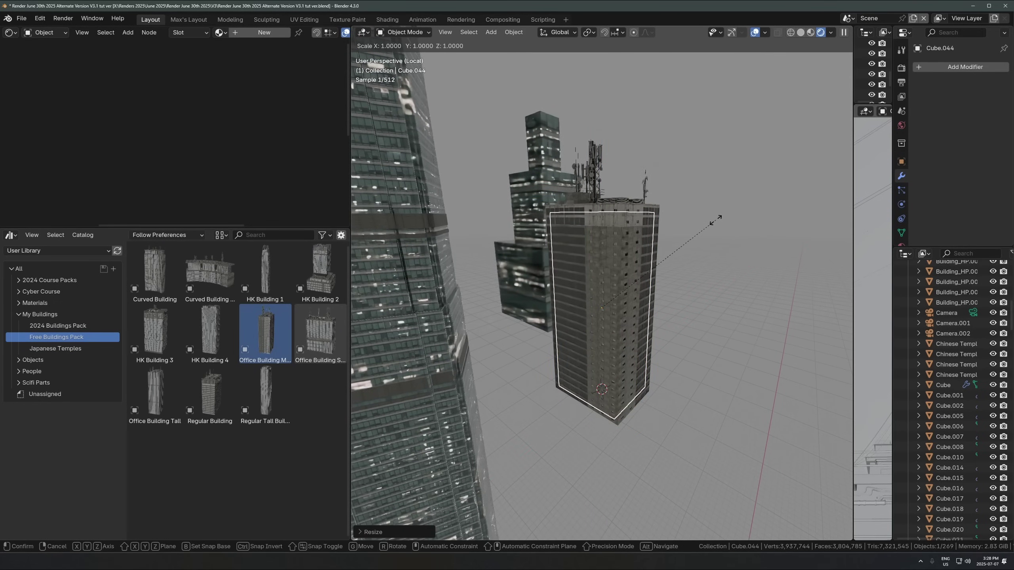
{"action": "right_click", "coordinate": [715, 220]}
Step: Assign the Window Lights material to the inner cube and unwrap it with Cube Projection
{"action": "left_click", "coordinate": [221, 32]}
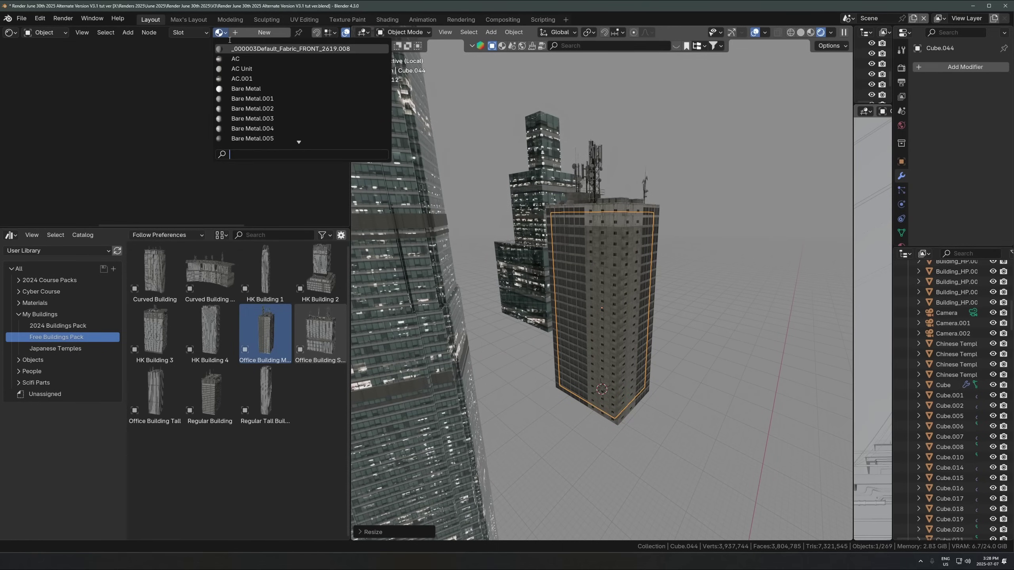
{"action": "type", "text": "winpw"}
{"action": "key", "text": "Down"}
{"action": "key", "text": "Down"}
{"action": "key", "text": "Down"}
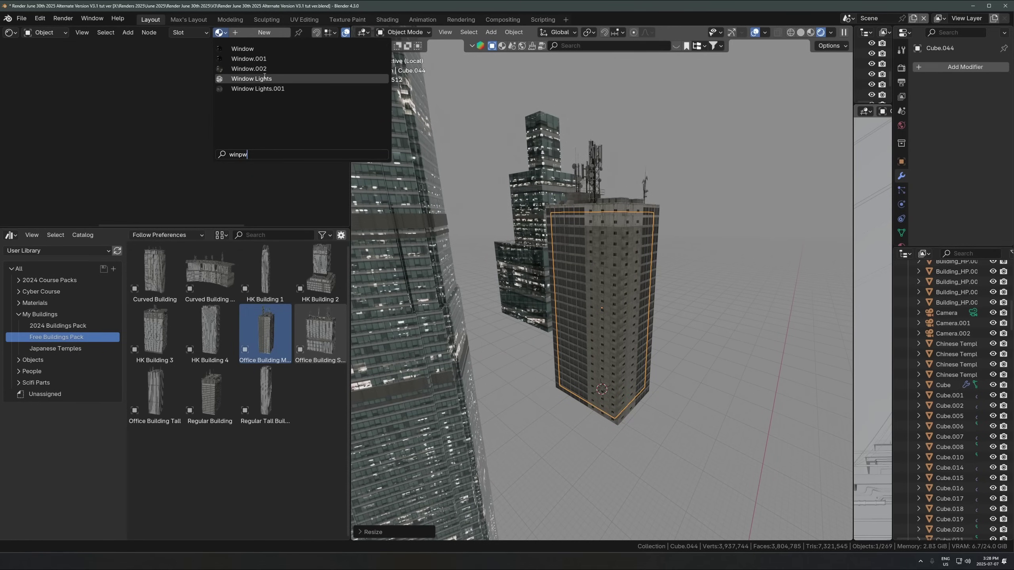
{"action": "key", "text": "Return"}
{"action": "key", "text": "Tab"}
{"action": "key", "text": "q"}
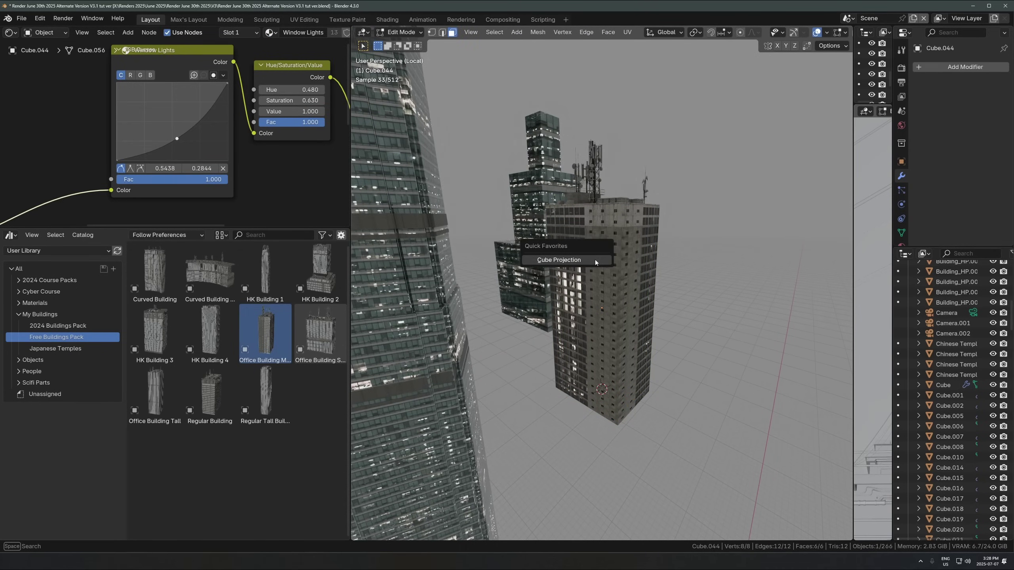
{"action": "left_click", "coordinate": [595, 259]}
{"action": "key", "text": "Tab"}
Step: Reposition the lit cube inside the office building, close behind its windowed facade
{"action": "scroll", "coordinate": [665, 342], "scroll_direction": "up", "scroll_amount": 3}
{"action": "middle_click_drag", "start_coordinate": [695, 313], "coordinate": [544, 321], "text": "shift"}
{"action": "key", "text": "g"}
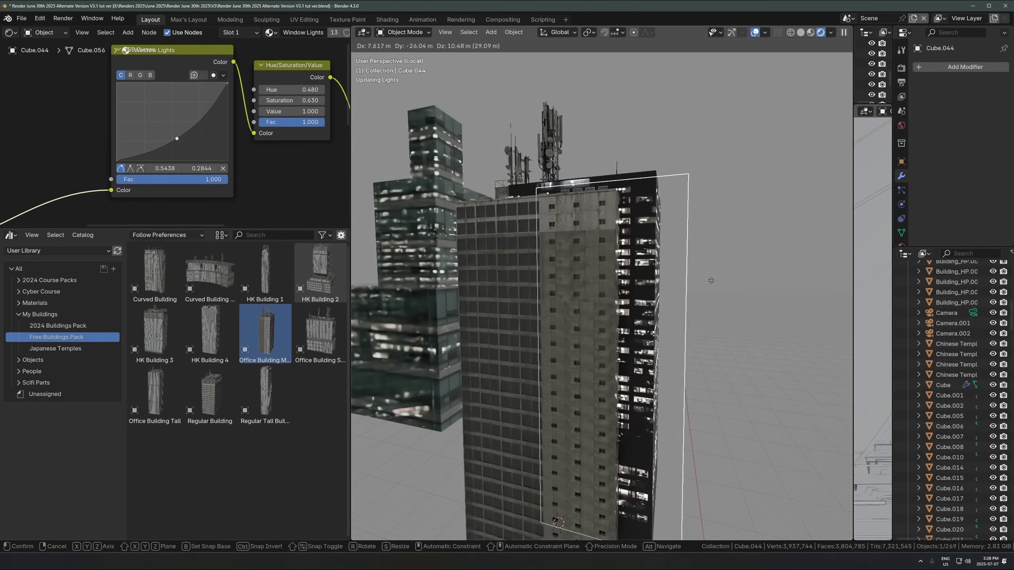
{"action": "left_click", "coordinate": [645, 307]}
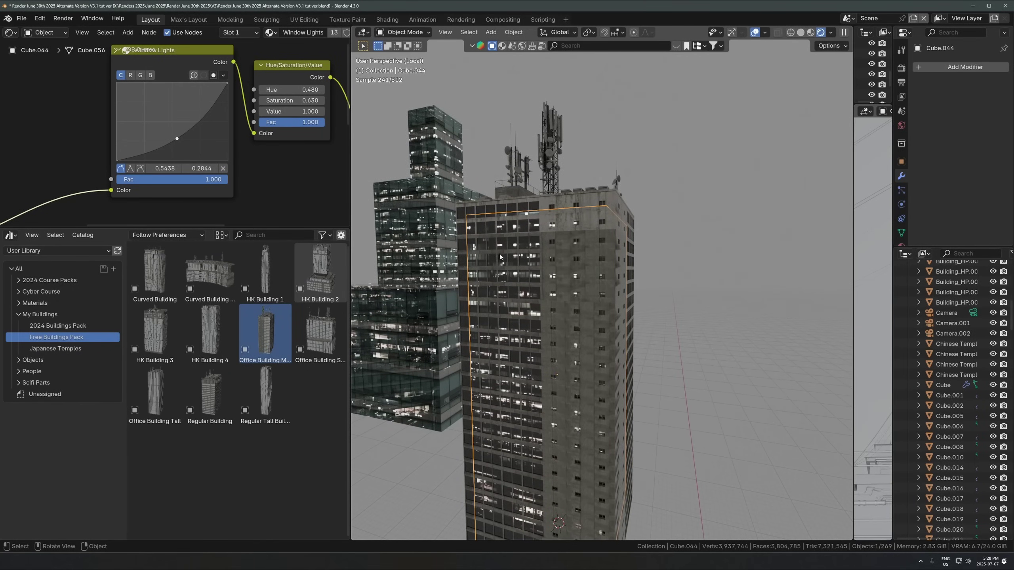
Step: Examine how the office building's Window material mixes a Principled BSDF with a Transparent BSDF
{"action": "left_click", "coordinate": [506, 267]}
{"action": "scroll", "coordinate": [463, 256], "scroll_direction": "up", "scroll_amount": 6}
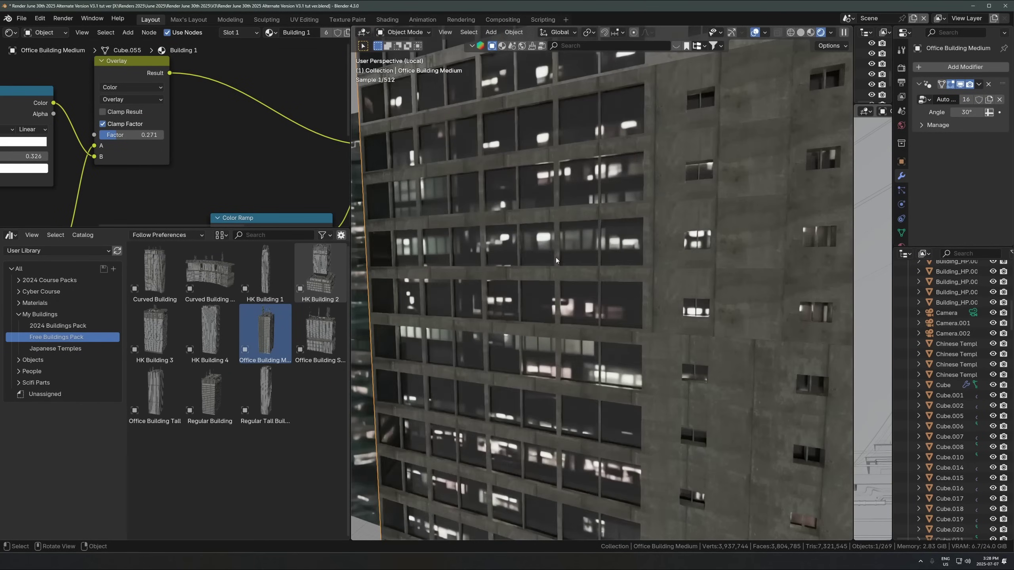
{"action": "key", "text": "Tab"}
{"action": "left_click", "coordinate": [572, 252]}
{"action": "key", "text": "Tab"}
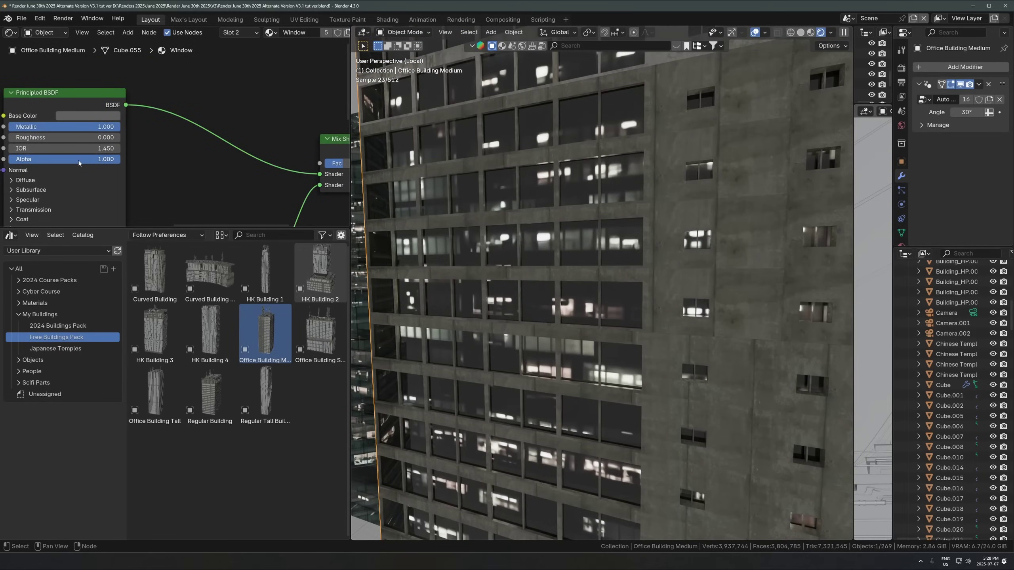
{"action": "scroll", "coordinate": [204, 171], "scroll_direction": "down", "scroll_amount": 4}
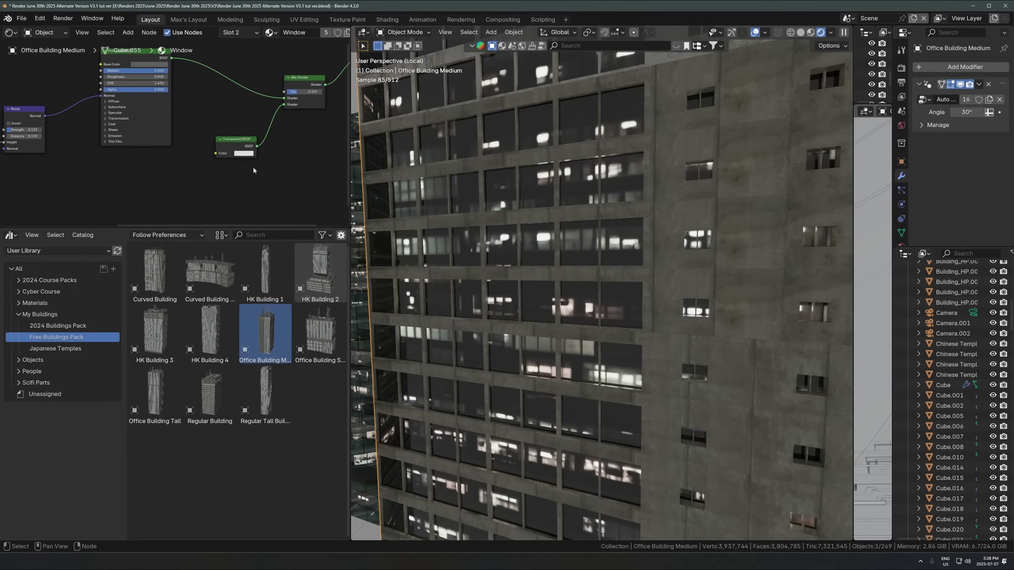
{"action": "scroll", "coordinate": [246, 150], "scroll_direction": "up", "scroll_amount": 4}
{"action": "middle_click_drag", "start_coordinate": [246, 150], "coordinate": [149, 194]}
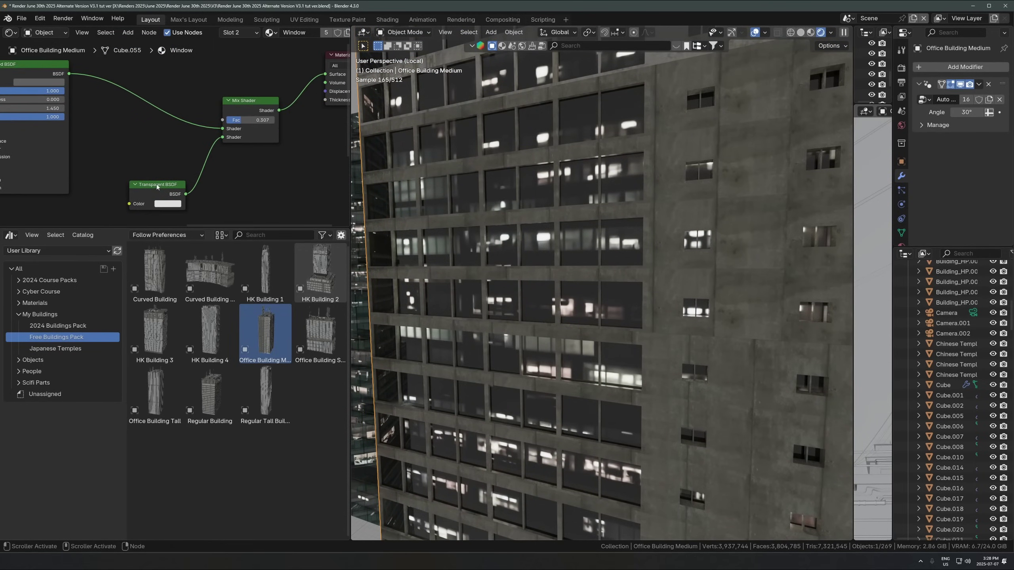
{"action": "scroll", "coordinate": [610, 301], "scroll_direction": "down", "scroll_amount": 6}
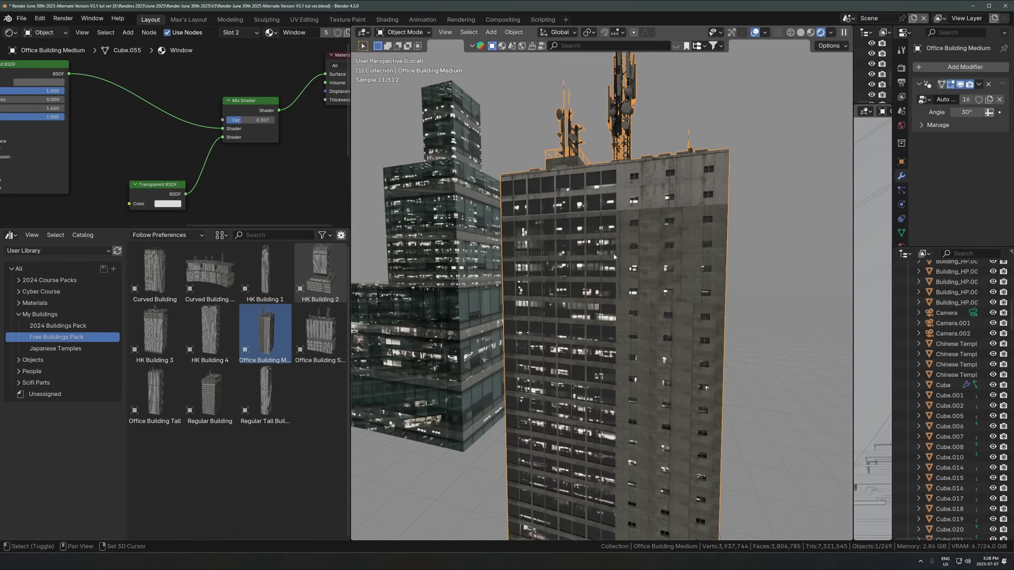
Step: Examine the office building and its lit core up close and from several angles to judge the lights through the windows
{"action": "middle_click_drag", "start_coordinate": [613, 253], "coordinate": [603, 301], "text": "shift"}
{"action": "left_click", "coordinate": [723, 275]}
{"action": "scroll", "coordinate": [597, 269], "scroll_direction": "up", "scroll_amount": 2}
{"action": "left_click", "coordinate": [595, 268]}
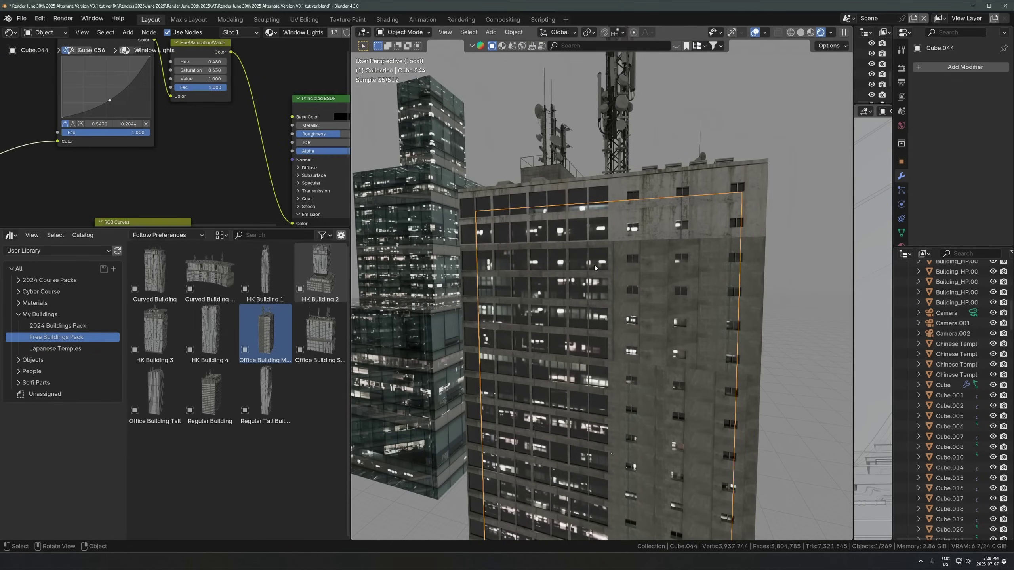
{"action": "scroll", "coordinate": [725, 181], "scroll_direction": "down", "scroll_amount": 6}
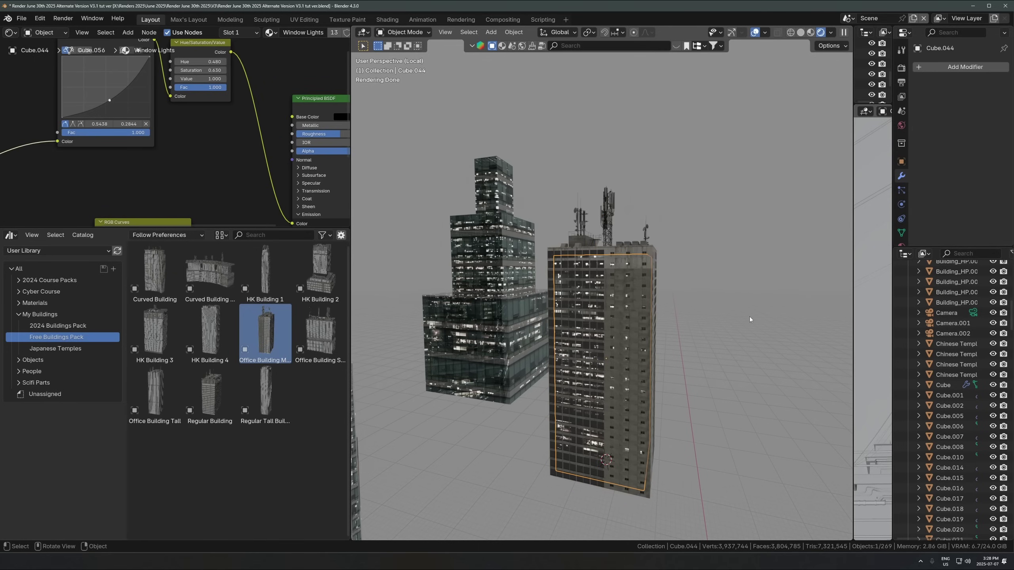
{"action": "left_click", "coordinate": [649, 298]}
{"action": "scroll", "coordinate": [591, 310], "scroll_direction": "up", "scroll_amount": 10}
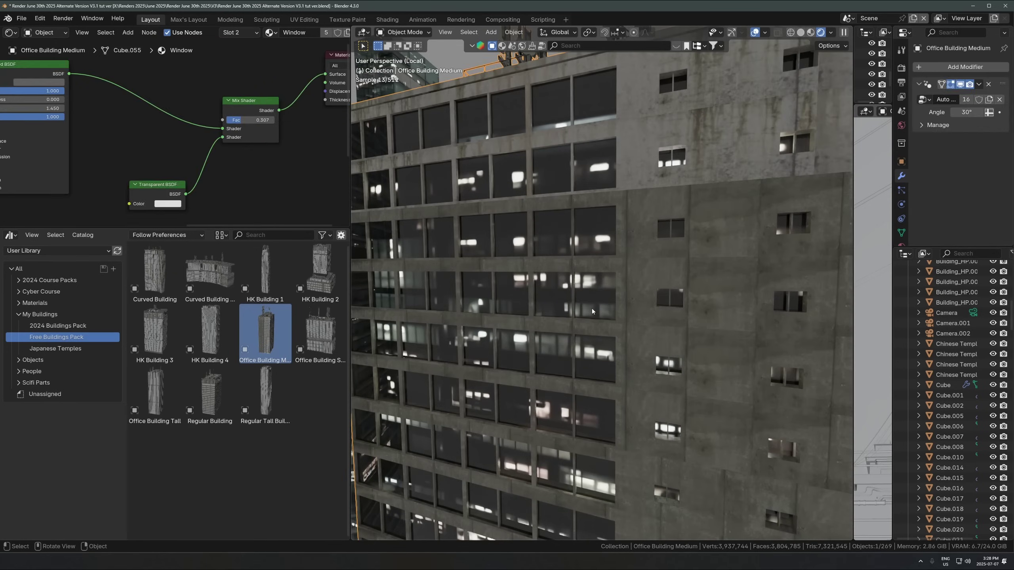
{"action": "left_click", "coordinate": [592, 308]}
{"action": "scroll", "coordinate": [612, 305], "scroll_direction": "down", "scroll_amount": 8}
{"action": "middle_click_drag", "start_coordinate": [603, 330], "coordinate": [529, 238]}
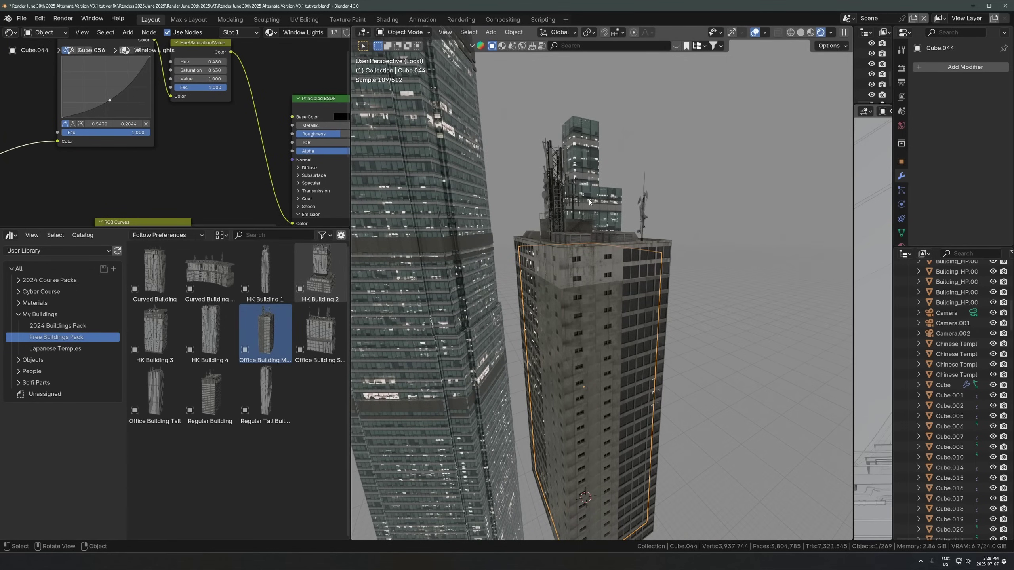
{"action": "middle_click_drag", "start_coordinate": [641, 305], "coordinate": [667, 315]}
{"action": "left_click", "coordinate": [622, 297]}
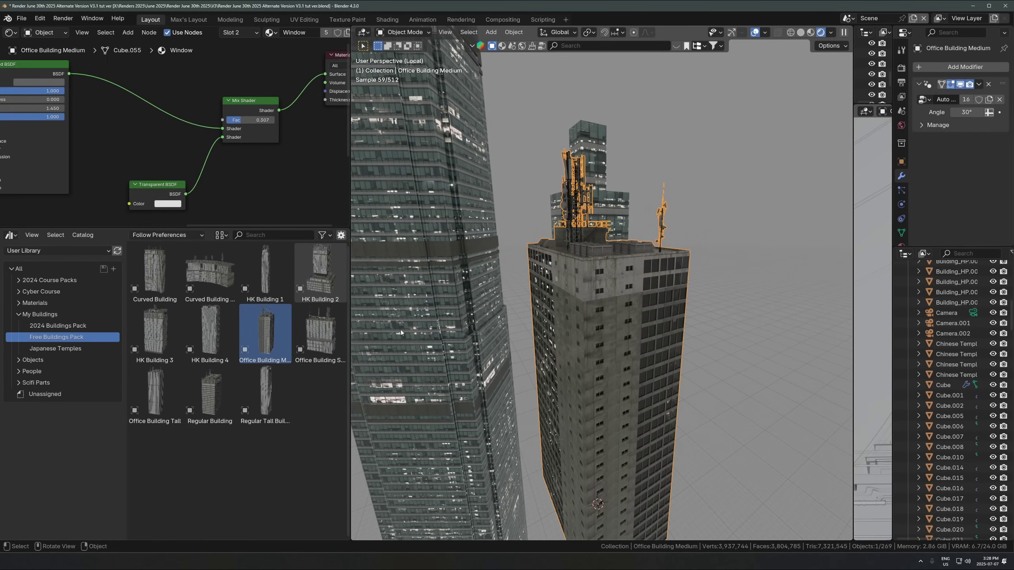
{"action": "middle_click_drag", "start_coordinate": [573, 313], "coordinate": [664, 317]}
Step: Place the HK Building 2 asset beside the office building, resize it to suit, and adjust its position
{"action": "left_click", "coordinate": [155, 271]}
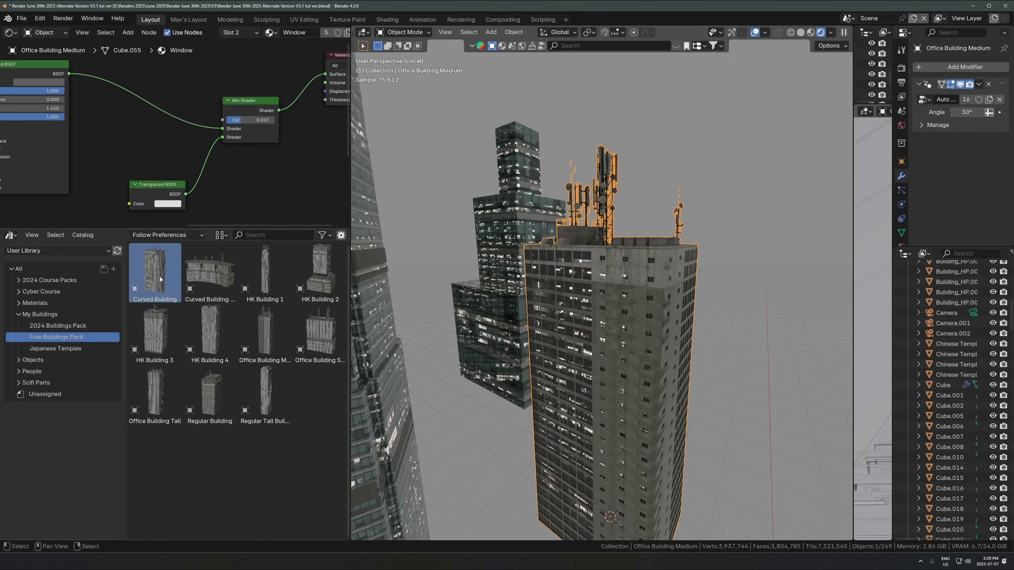
{"action": "left_click", "coordinate": [264, 272]}
{"action": "middle_click_drag", "start_coordinate": [458, 319], "coordinate": [504, 343]}
{"action": "left_click_drag", "start_coordinate": [331, 280], "coordinate": [728, 472]}
{"action": "middle_click_drag", "start_coordinate": [774, 375], "coordinate": [728, 350], "text": "shift"}
{"action": "key", "text": "s"}
{"action": "left_click", "coordinate": [543, 323]}
{"action": "key", "text": "g"}
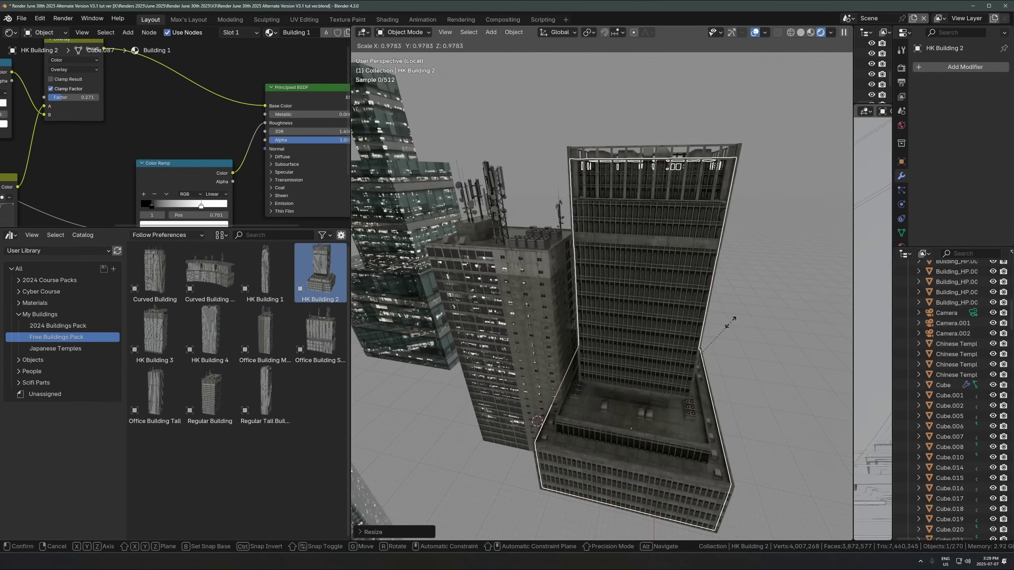
{"action": "left_click", "coordinate": [755, 327]}
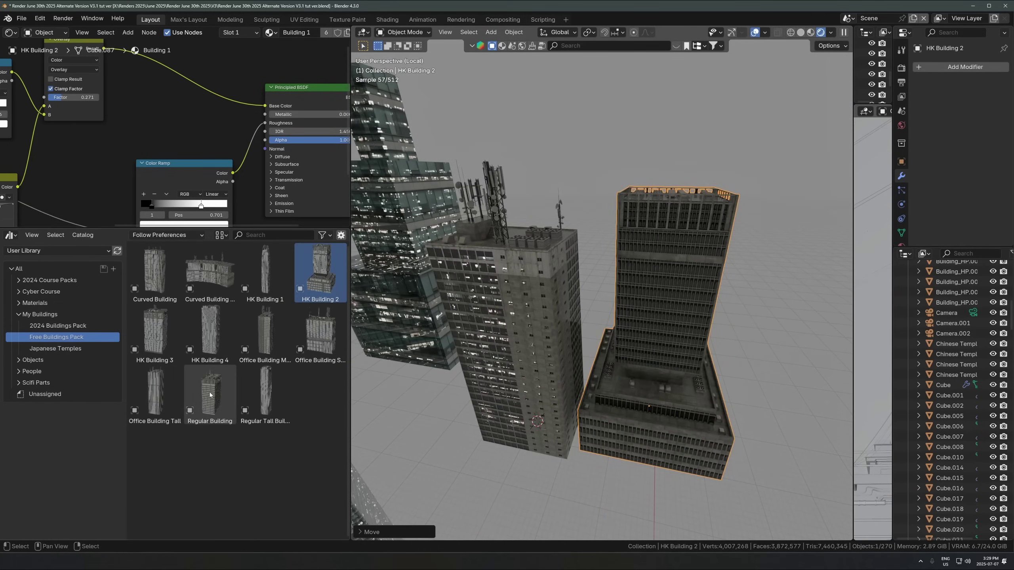
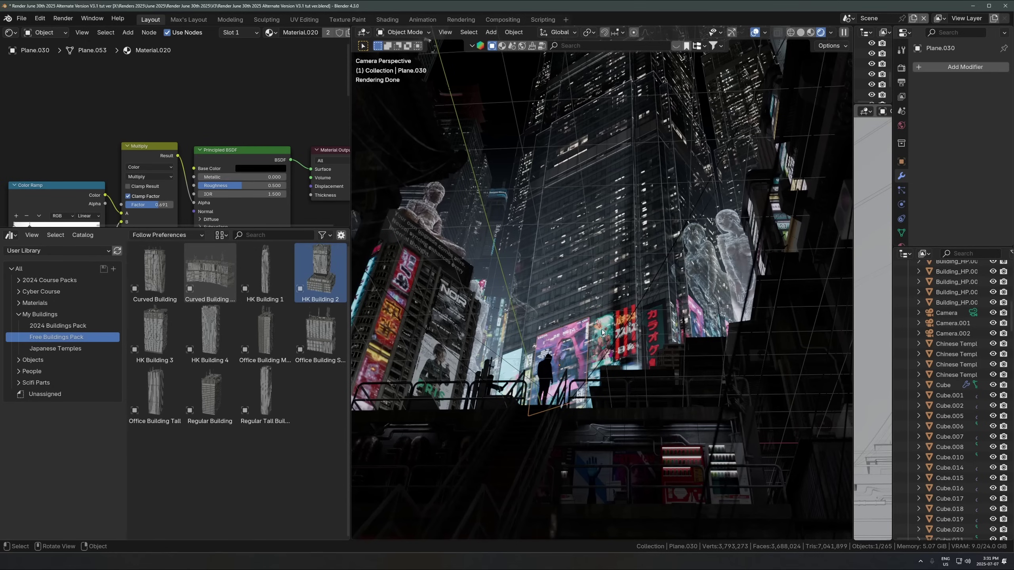
Step: Select the large plane over the central tower's lower facade and examine the neon signage area up close
{"action": "left_click", "coordinate": [601, 333]}
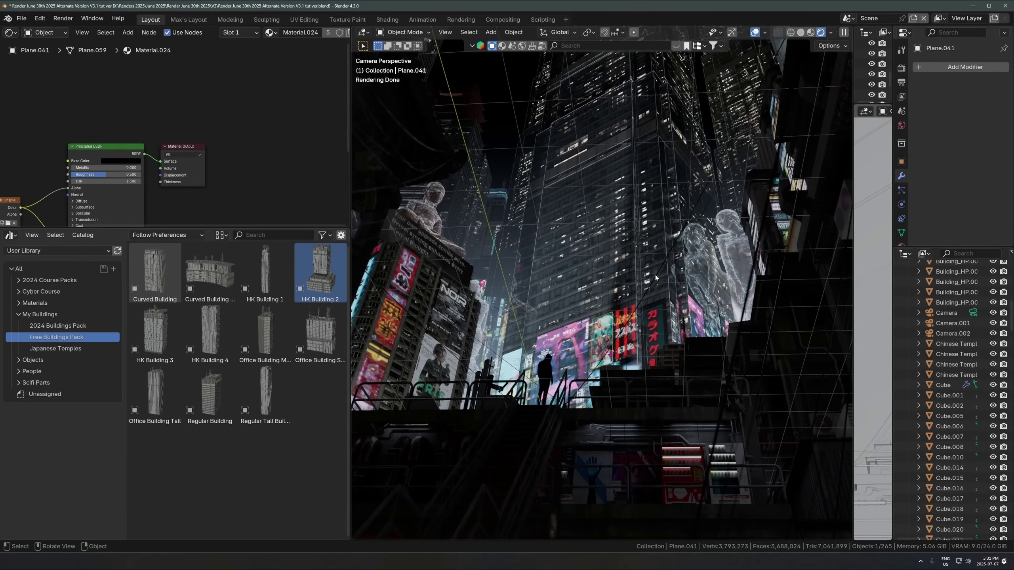
{"action": "key", "text": "KP_Decimal"}
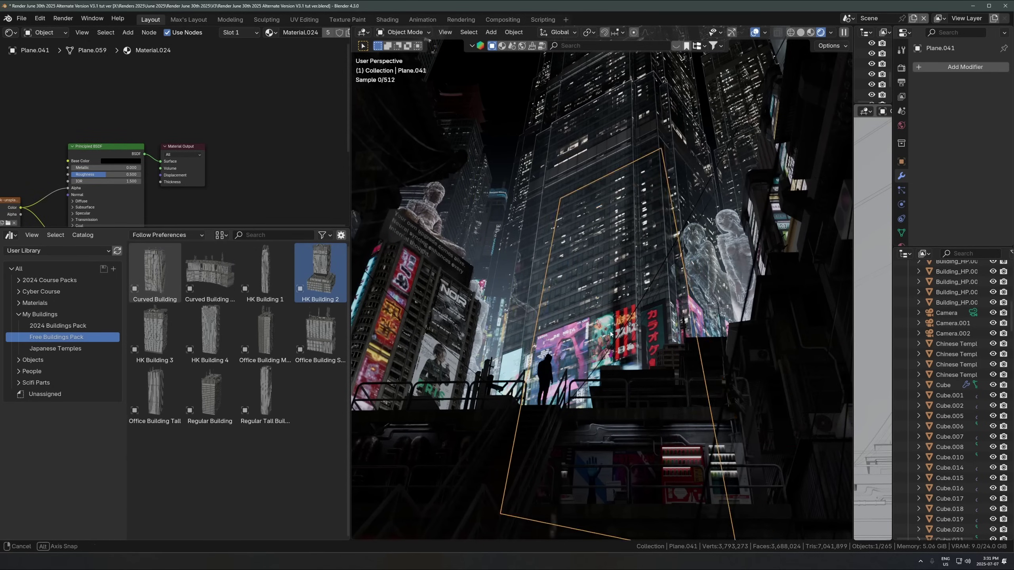
{"action": "middle_click_drag", "start_coordinate": [631, 334], "coordinate": [572, 321]}
{"action": "scroll", "coordinate": [622, 364], "scroll_direction": "down", "scroll_amount": 4}
Step: Isolate the Neon sign plane Plane.038 in local view and switch the shader nodes from Object to World
{"action": "left_click", "coordinate": [572, 321]}
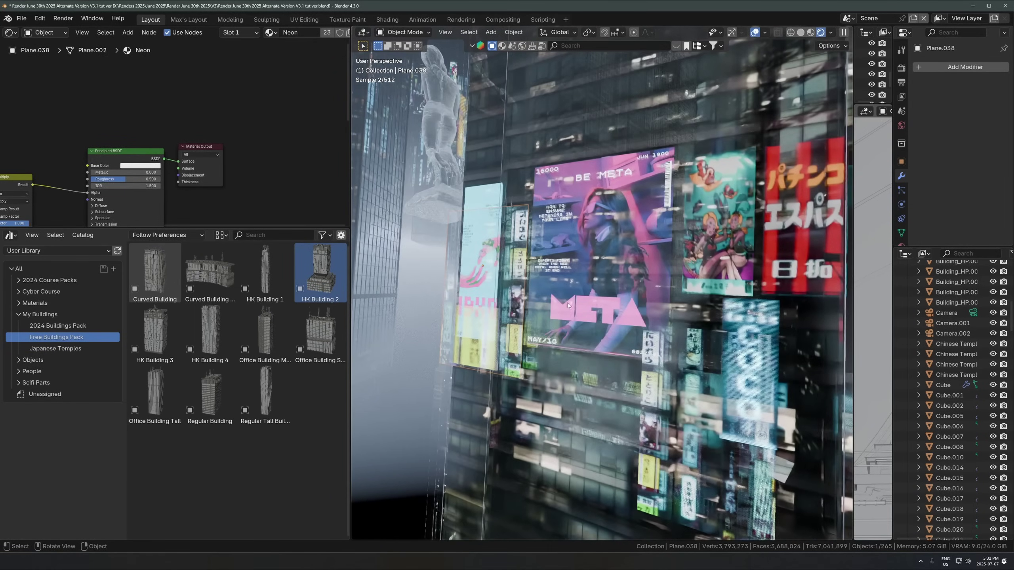
{"action": "left_click", "coordinate": [548, 105]}
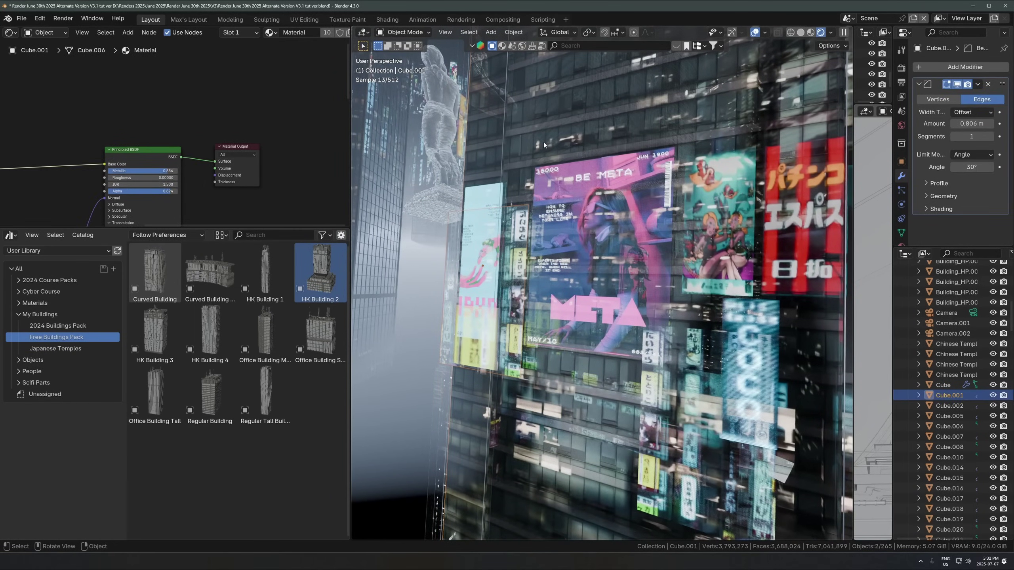
{"action": "key", "text": "KP_Divide"}
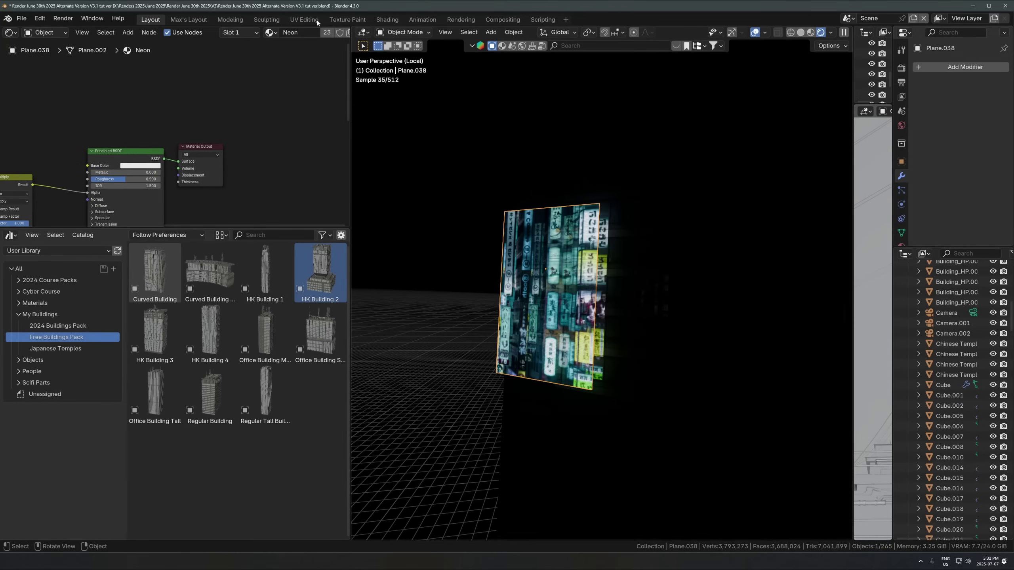
{"action": "scroll", "coordinate": [45, 32], "scroll_direction": "down", "scroll_amount": 1, "text": "ctrl"}
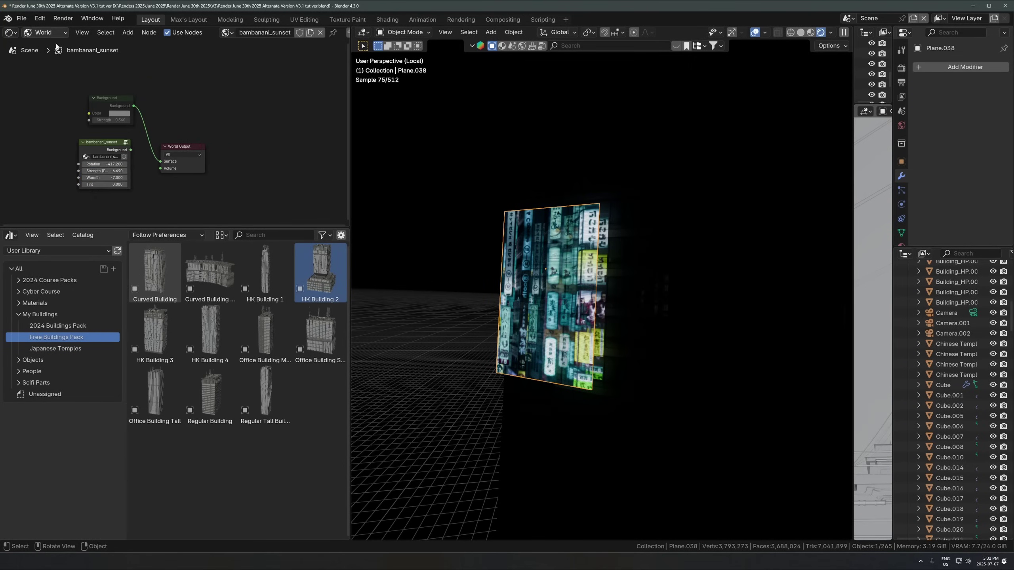
Step: Unmute the world's Background node and switch the shader nodes from World back to Object
{"action": "left_click", "coordinate": [112, 99]}
{"action": "key", "text": "m"}
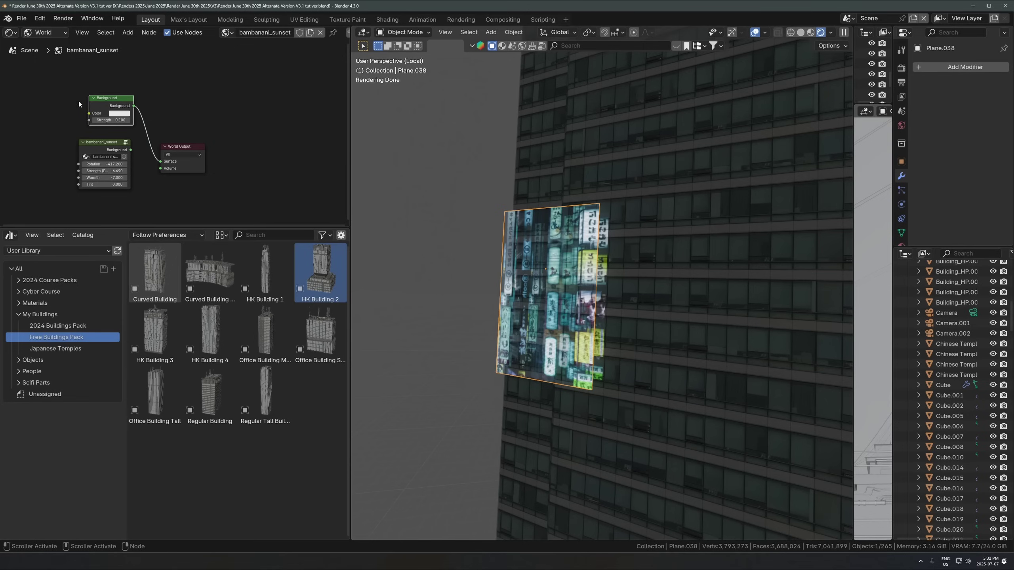
{"action": "left_click", "coordinate": [38, 36]}
{"action": "left_click", "coordinate": [44, 47]}
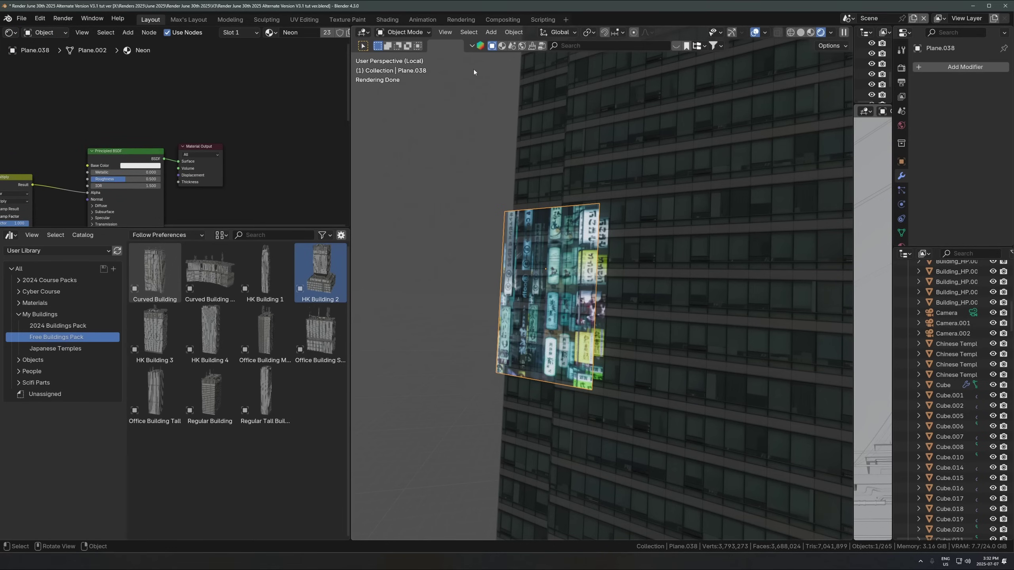
Step: Enlarge the shader node area and select the Image Texture node in the Neon material
{"action": "left_click_drag", "start_coordinate": [205, 227], "coordinate": [255, 512]}
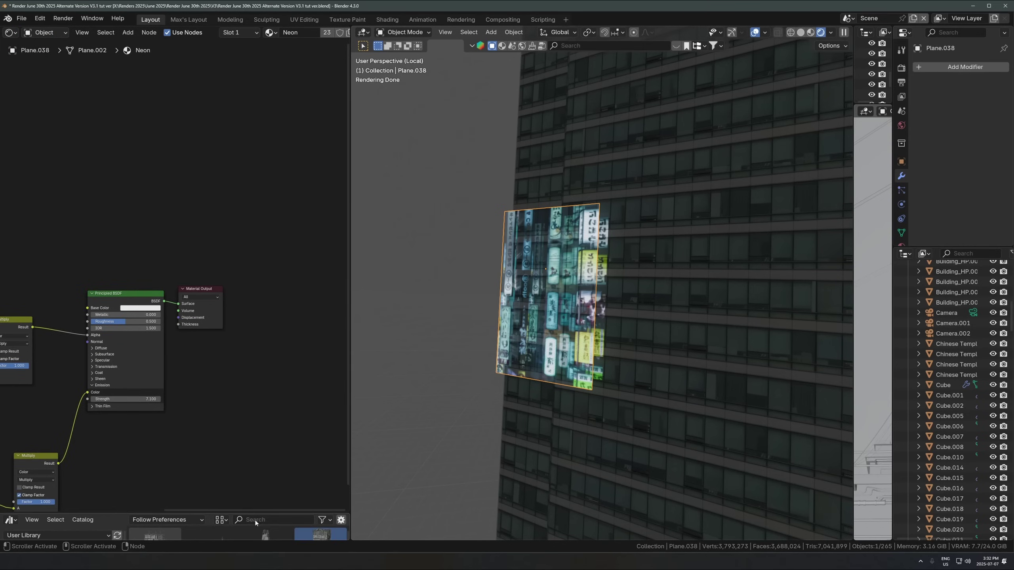
{"action": "key", "text": "ctrl+z"}
{"action": "middle_click_drag", "start_coordinate": [539, 291], "coordinate": [503, 286]}
{"action": "middle_click_drag", "start_coordinate": [164, 428], "coordinate": [265, 365]}
{"action": "middle_click_drag", "start_coordinate": [87, 365], "coordinate": [210, 354]}
{"action": "left_click", "coordinate": [73, 309]}
Step: Replace the asset browser with an enlarged UV Editor and toggle the sign plane's Edit Mode to load its texture image
{"action": "left_click_drag", "start_coordinate": [112, 512], "coordinate": [131, 388]}
{"action": "left_click", "coordinate": [10, 394]}
{"action": "left_click", "coordinate": [14, 405]}
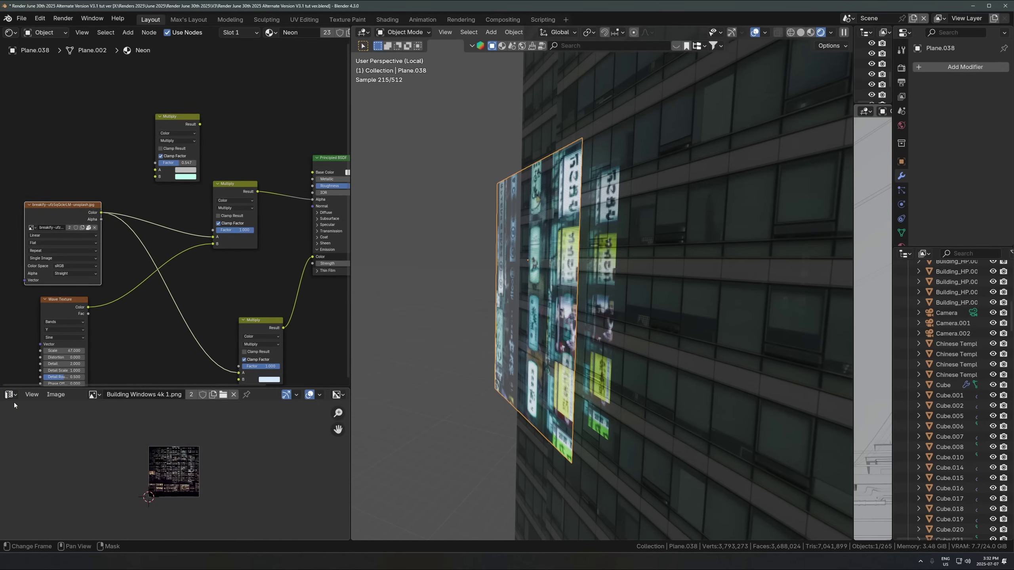
{"action": "key", "text": "Tab"}
{"action": "key", "text": "Tab"}
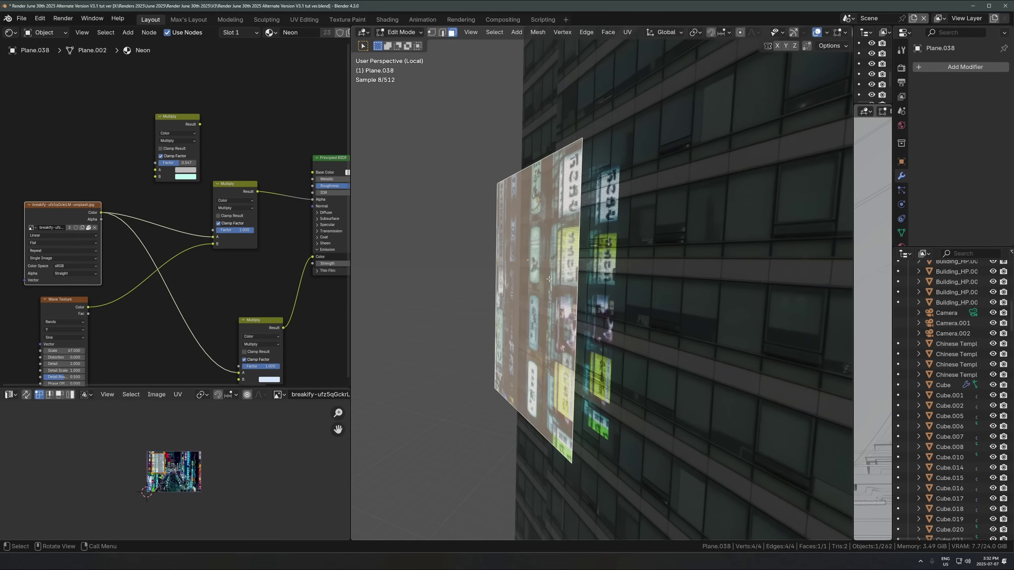
{"action": "left_click_drag", "start_coordinate": [219, 386], "coordinate": [223, 173]}
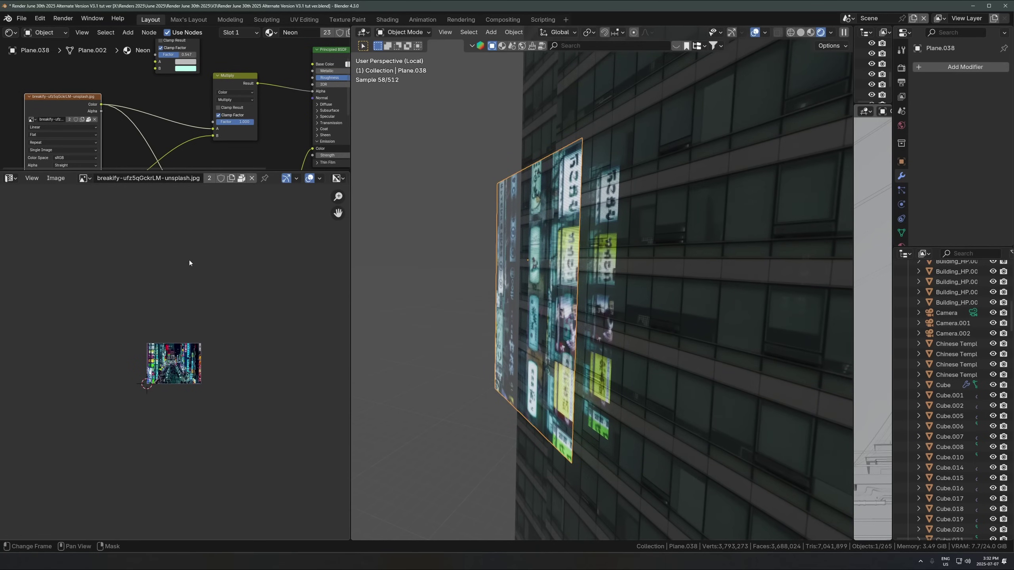
Step: Examine the neon street photo breakify-ufz5qGckrLM-unsplash.jpg up close, especially the stacked signs along its left side
{"action": "scroll", "coordinate": [174, 361], "scroll_direction": "up", "scroll_amount": 8}
{"action": "middle_click_drag", "start_coordinate": [122, 347], "coordinate": [159, 359]}
{"action": "scroll", "coordinate": [158, 360], "scroll_direction": "up", "scroll_amount": 1}
{"action": "scroll", "coordinate": [141, 393], "scroll_direction": "down", "scroll_amount": 1}
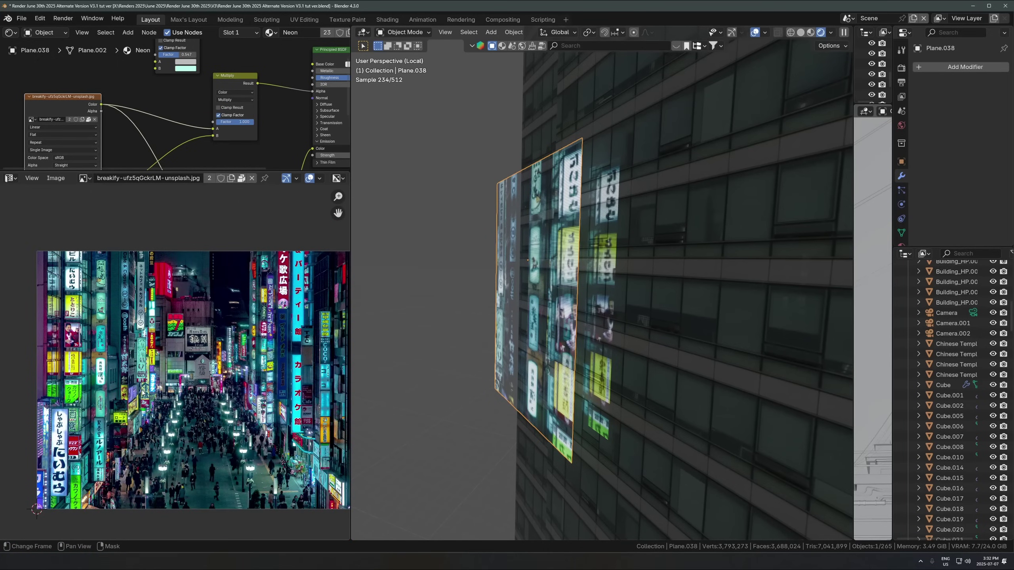
{"action": "scroll", "coordinate": [142, 389], "scroll_direction": "up", "scroll_amount": 3}
{"action": "scroll", "coordinate": [142, 390], "scroll_direction": "down", "scroll_amount": 2}
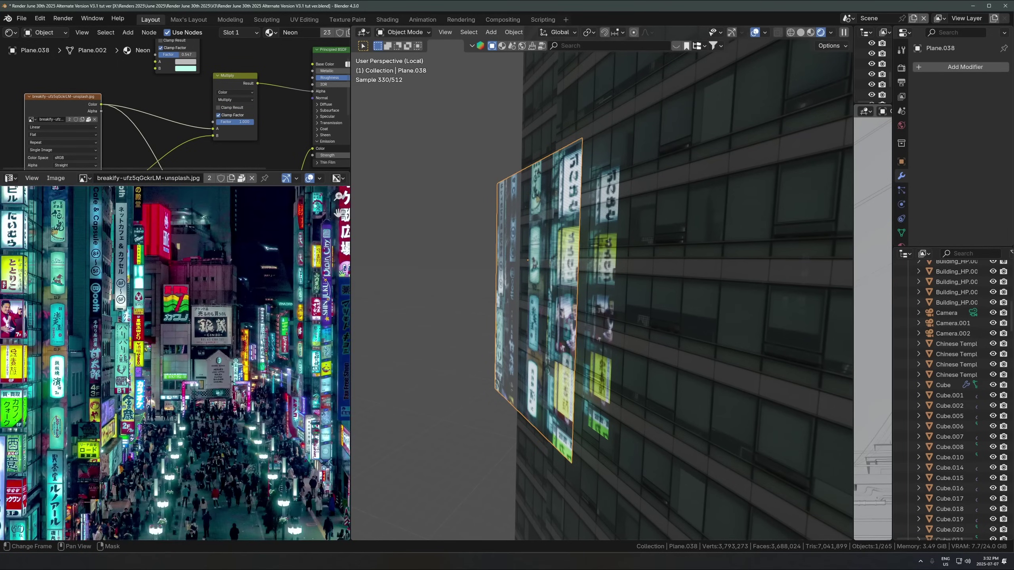
{"action": "middle_click_drag", "start_coordinate": [120, 379], "coordinate": [151, 384]}
{"action": "scroll", "coordinate": [151, 384], "scroll_direction": "up", "scroll_amount": 1}
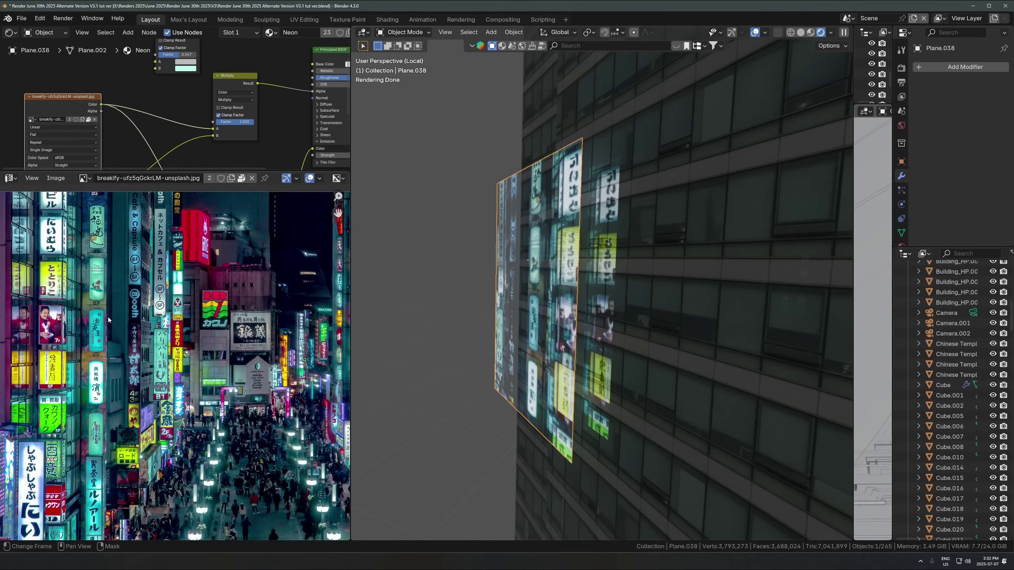
{"action": "scroll", "coordinate": [77, 306], "scroll_direction": "up", "scroll_amount": 2}
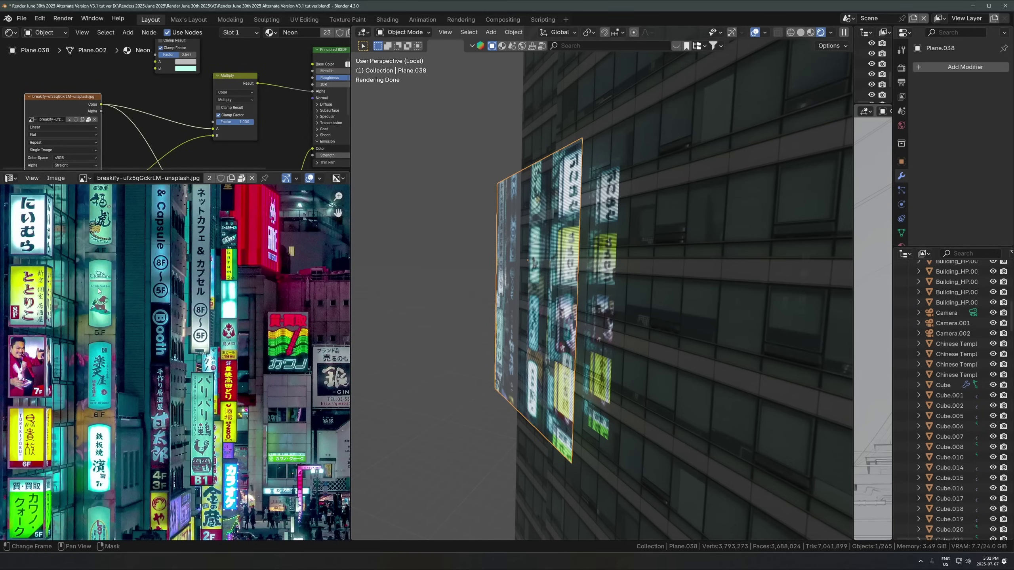
Step: Compare the sign plane in front of the building with the sign areas across the source photo
{"action": "middle_click_drag", "start_coordinate": [401, 327], "coordinate": [506, 314]}
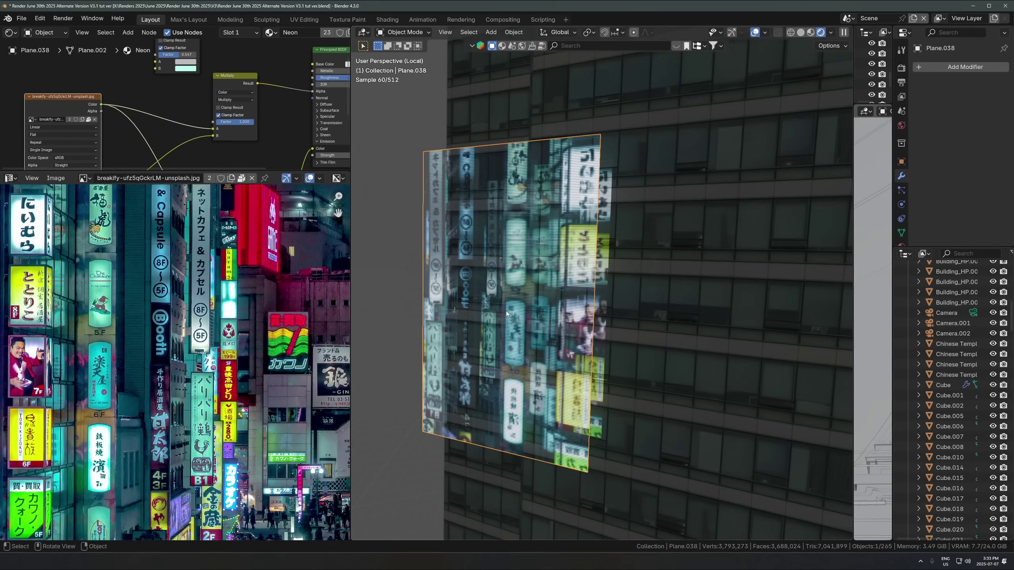
{"action": "scroll", "coordinate": [532, 270], "scroll_direction": "down", "scroll_amount": 2}
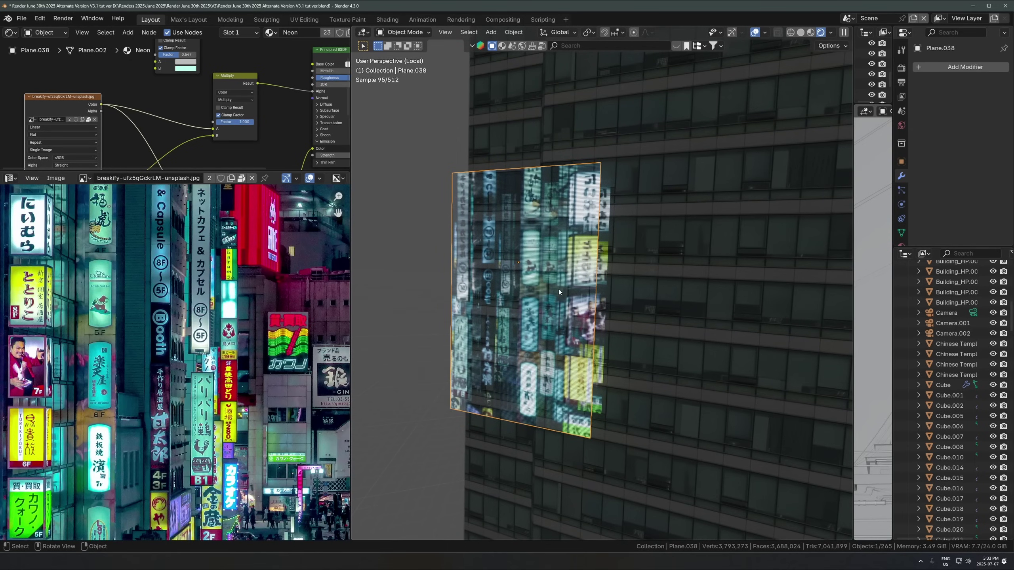
{"action": "scroll", "coordinate": [539, 311], "scroll_direction": "down", "scroll_amount": 3}
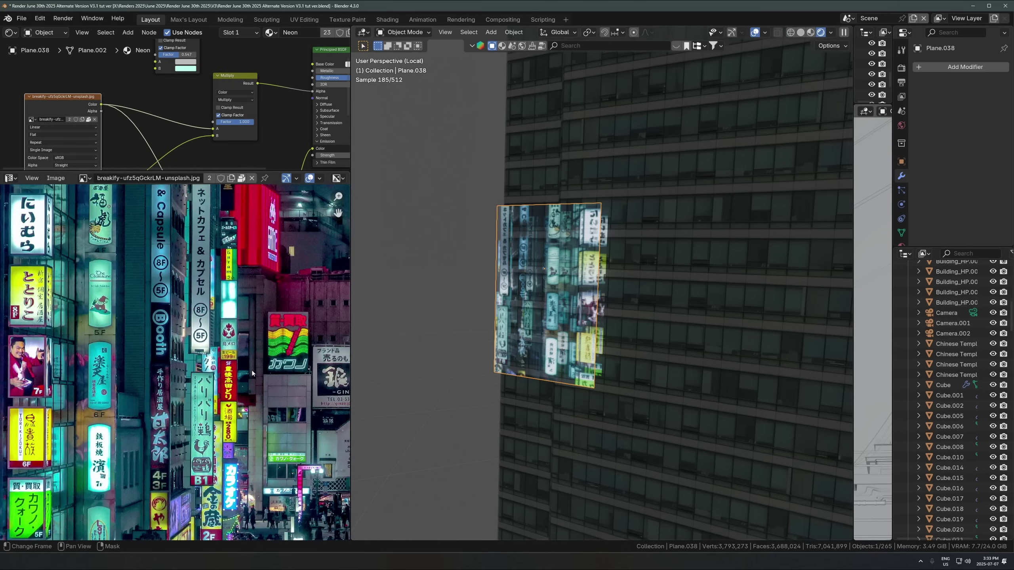
{"action": "scroll", "coordinate": [252, 398], "scroll_direction": "down", "scroll_amount": 3}
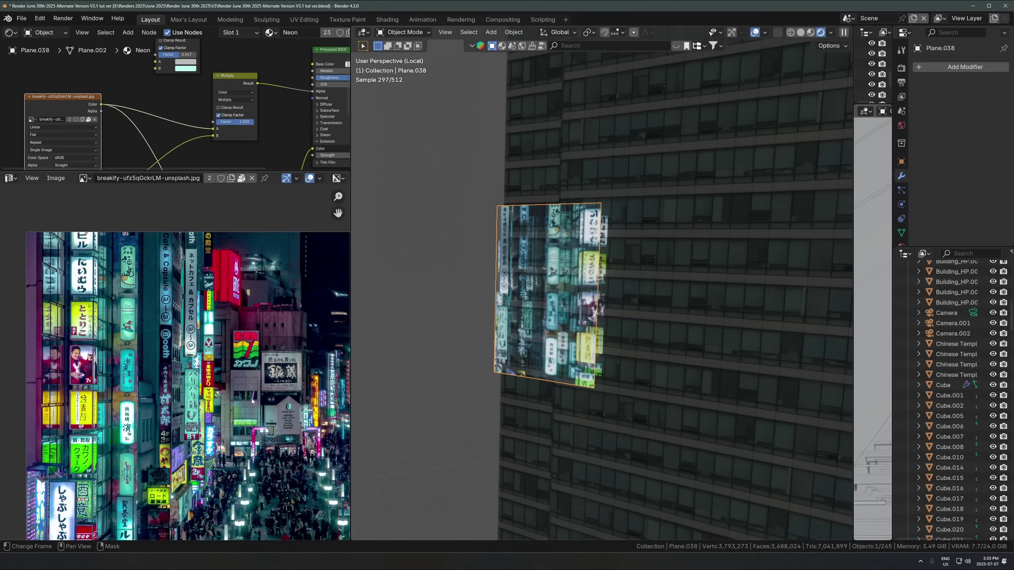
{"action": "scroll", "coordinate": [322, 393], "scroll_direction": "up", "scroll_amount": 5}
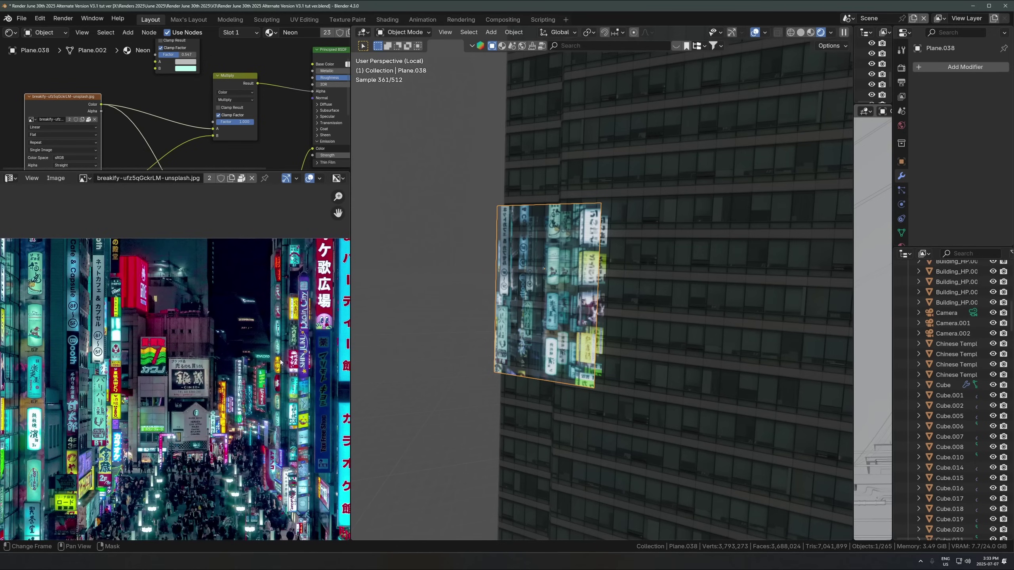
{"action": "middle_click_drag", "start_coordinate": [343, 409], "coordinate": [232, 384]}
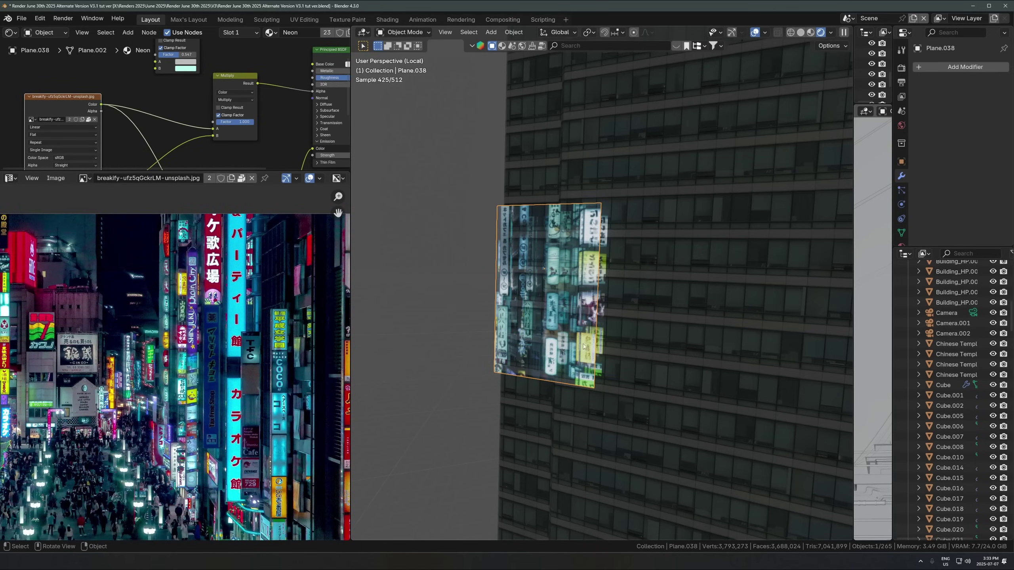
{"action": "scroll", "coordinate": [547, 276], "scroll_direction": "up", "scroll_amount": 4}
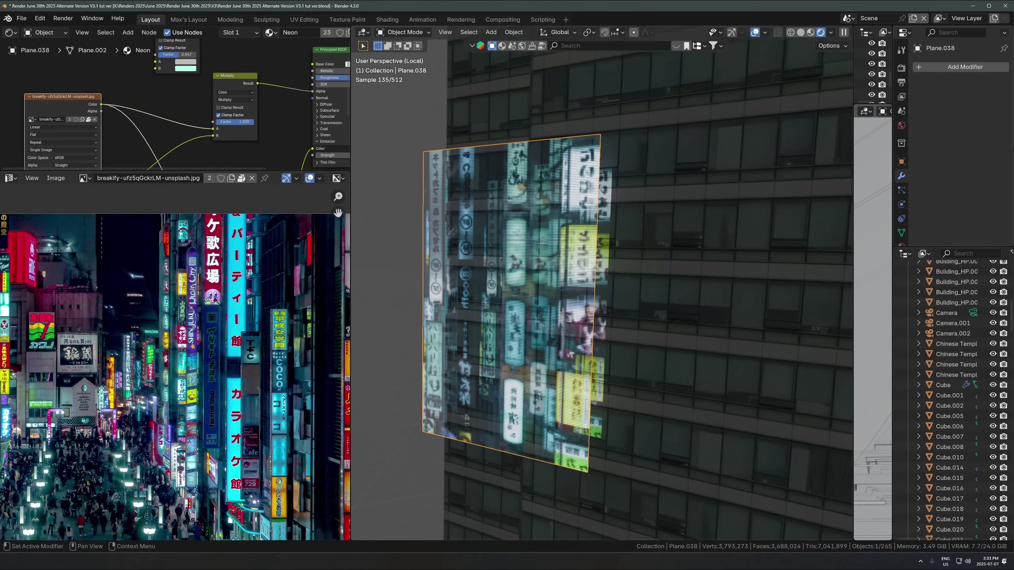
Step: Review the sampling and light path settings in the render properties
{"action": "left_click", "coordinate": [901, 68]}
{"action": "scroll", "coordinate": [977, 159], "scroll_direction": "down", "scroll_amount": 4}
{"action": "scroll", "coordinate": [978, 160], "scroll_direction": "down", "scroll_amount": 4}
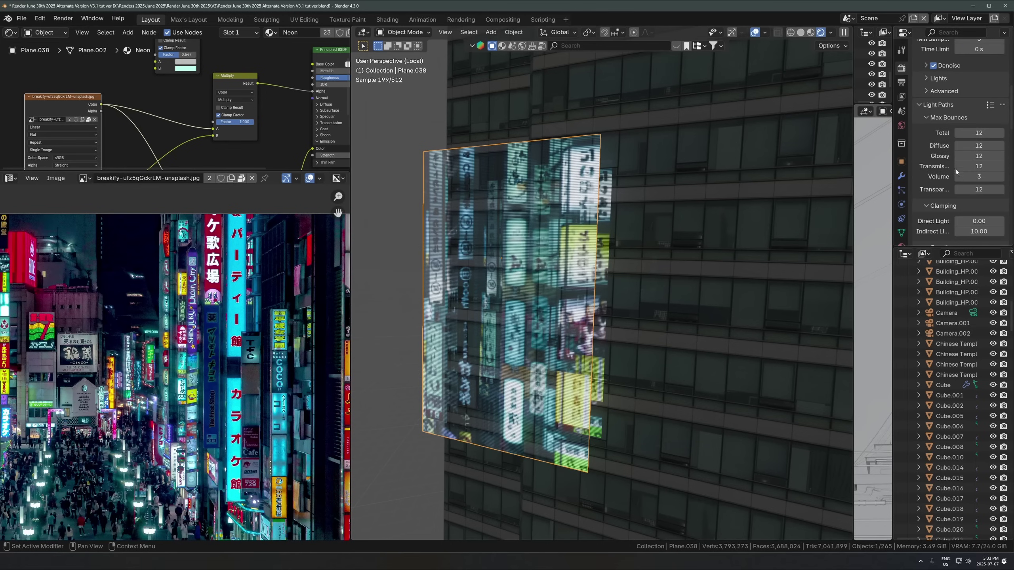
{"action": "scroll", "coordinate": [962, 244], "scroll_direction": "up", "scroll_amount": 9}
{"action": "scroll", "coordinate": [561, 294], "scroll_direction": "up", "scroll_amount": 3}
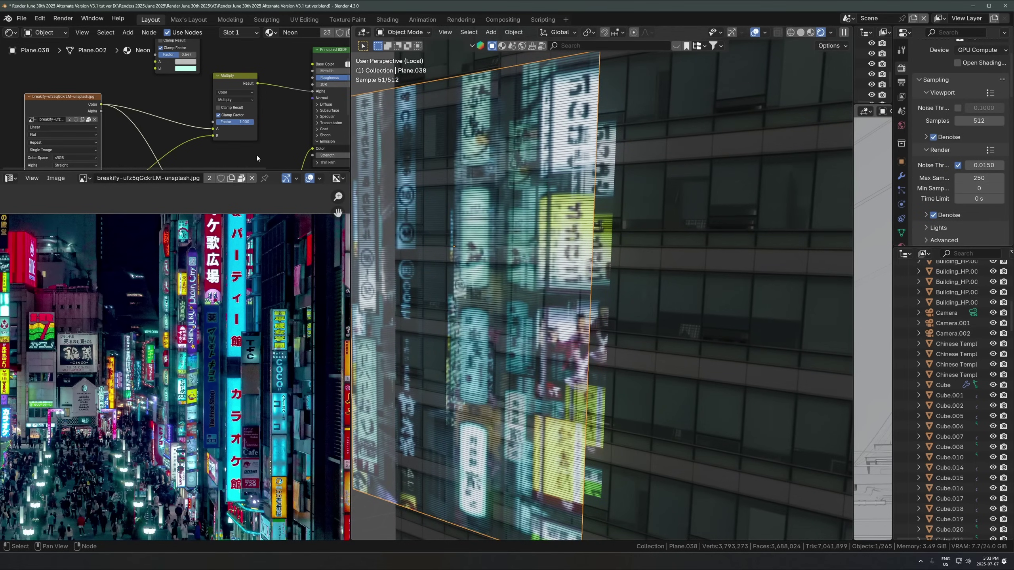
Step: Enlarge the shader node area again and delete the unconnected Multiply node above the Neon material's node chain
{"action": "left_click_drag", "start_coordinate": [154, 173], "coordinate": [154, 422]}
{"action": "left_click", "coordinate": [173, 132]}
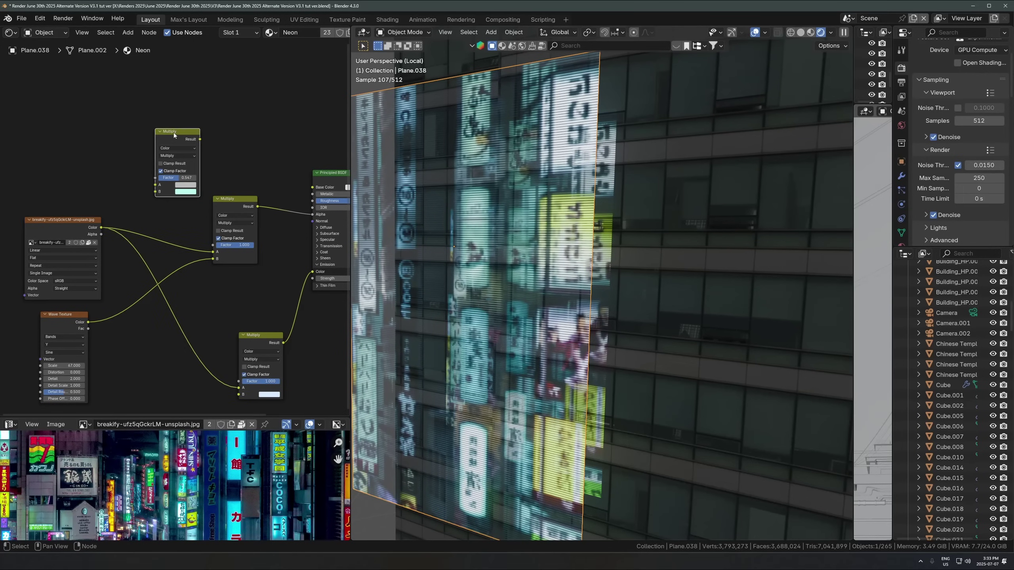
{"action": "key", "text": "x"}
{"action": "middle_click_drag", "start_coordinate": [260, 332], "coordinate": [215, 306]}
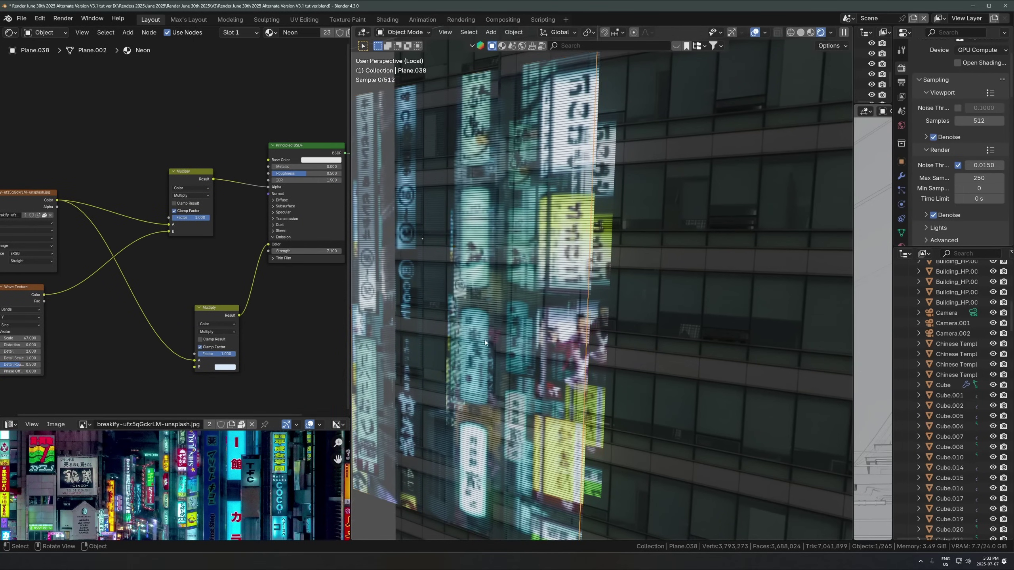
Step: Examine the sign's fine stripes up close and how the image and Wave Texture feed the Multiply nodes
{"action": "scroll", "coordinate": [558, 287], "scroll_direction": "up", "scroll_amount": 6}
{"action": "scroll", "coordinate": [678, 225], "scroll_direction": "down", "scroll_amount": 5}
{"action": "left_click", "coordinate": [29, 202]}
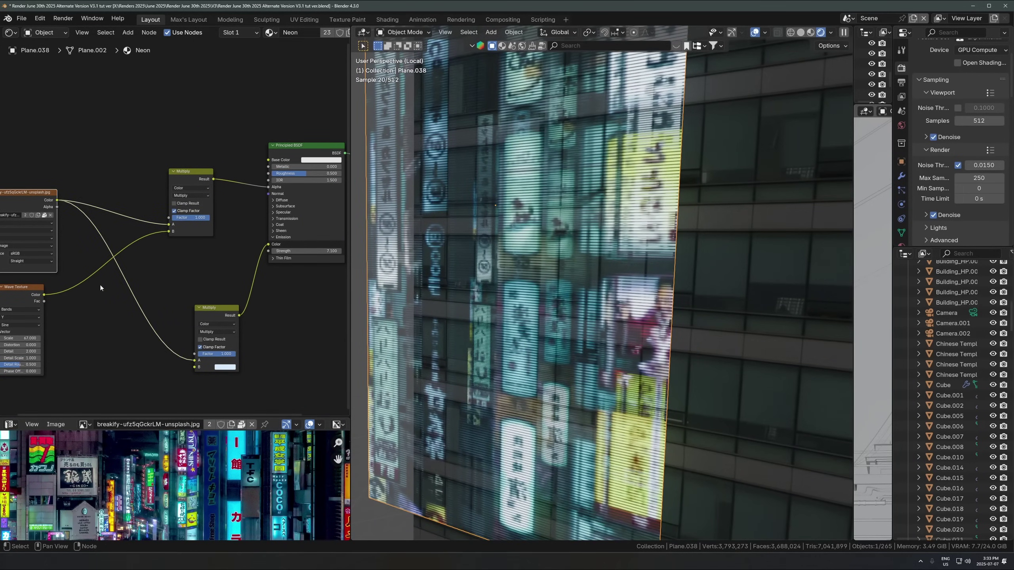
{"action": "middle_click_drag", "start_coordinate": [107, 479], "coordinate": [111, 486]}
{"action": "left_click_drag", "start_coordinate": [92, 417], "coordinate": [92, 372]}
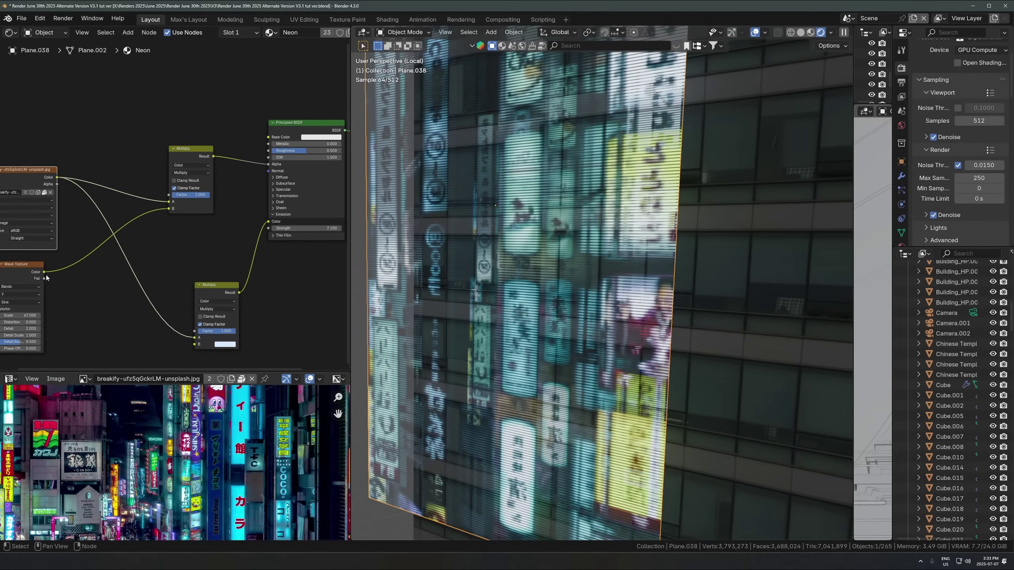
{"action": "mouse_move", "coordinate": [110, 207]}
{"action": "middle_mouse_down"}
{"action": "mouse_move", "coordinate": [186, 208]}
{"action": "mouse_move", "coordinate": [114, 222]}
{"action": "middle_mouse_up"}
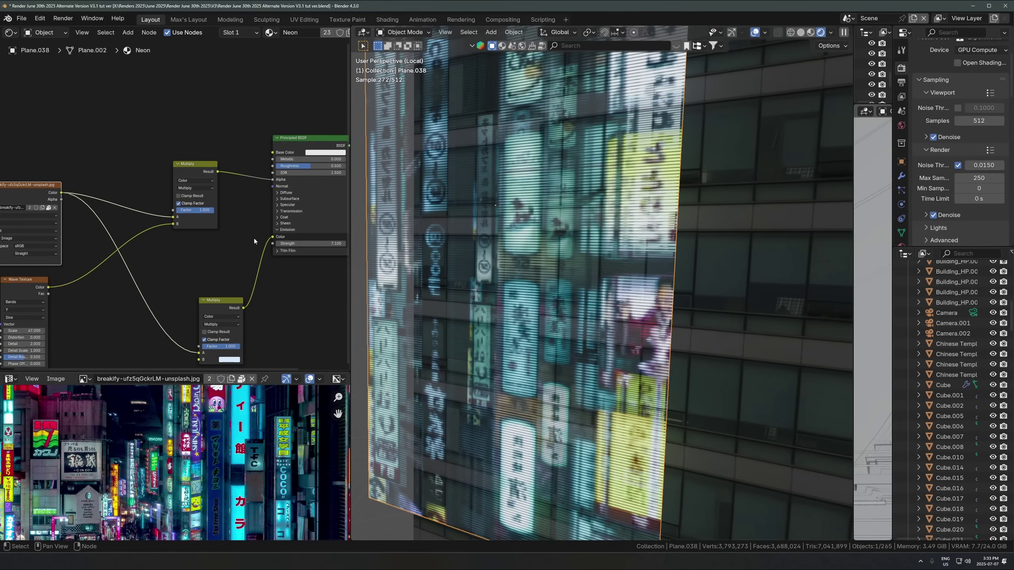
Step: Disconnect the upper Multiply node from the Principled BSDF's Alpha, keeping the lower Multiply linked to Emission Color
{"action": "left_click_drag", "start_coordinate": [272, 181], "coordinate": [221, 271]}
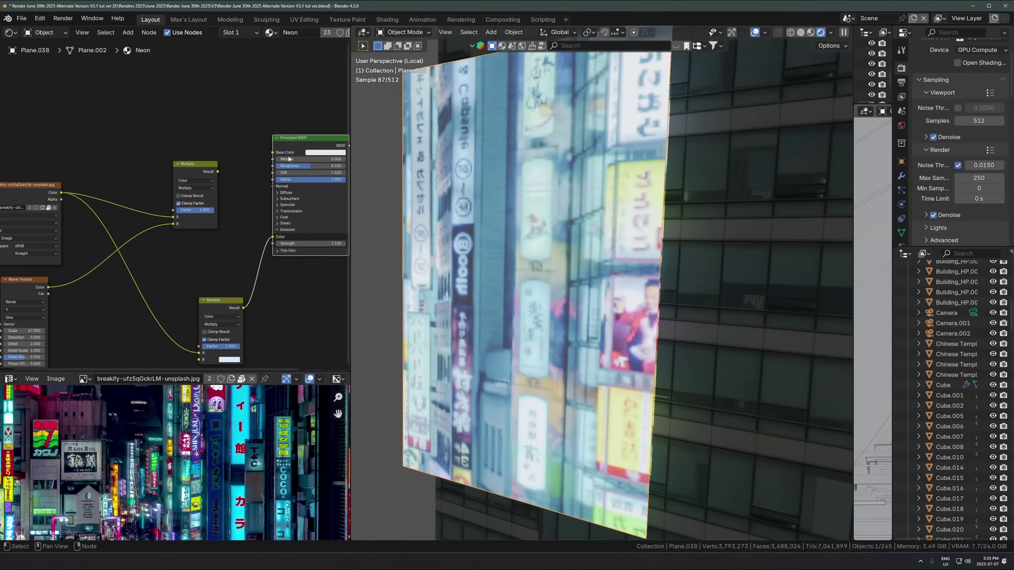
{"action": "left_click_drag", "start_coordinate": [267, 231], "coordinate": [272, 237]}
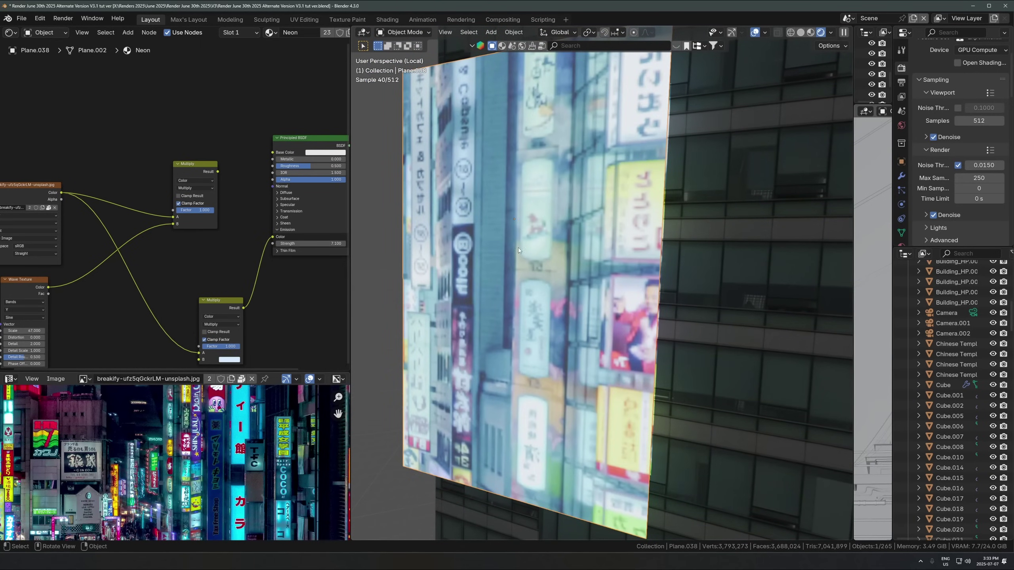
{"action": "middle_click_drag", "start_coordinate": [250, 244], "coordinate": [194, 238]}
{"action": "scroll", "coordinate": [194, 238], "scroll_direction": "up", "scroll_amount": 1}
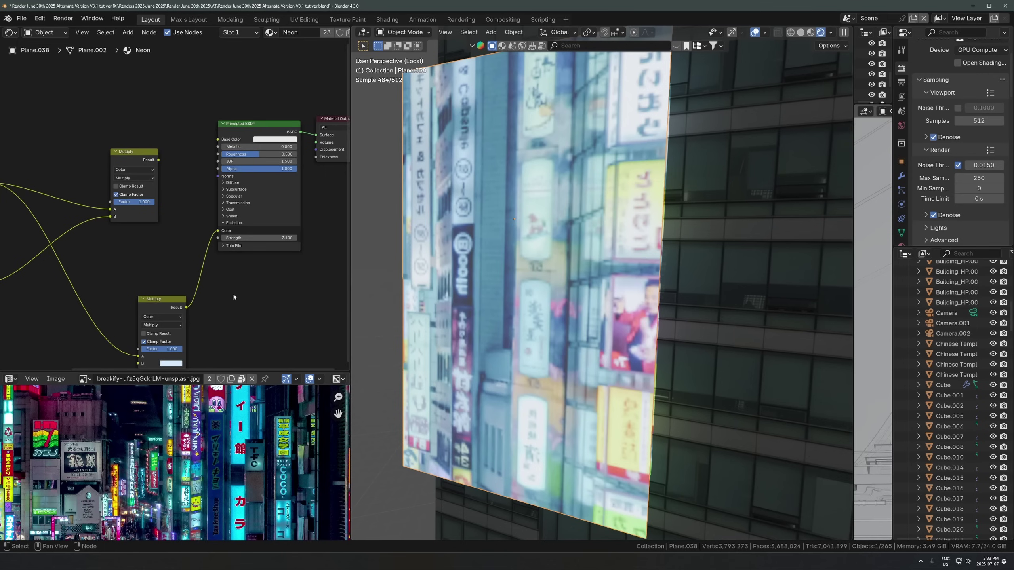
{"action": "scroll", "coordinate": [195, 184], "scroll_direction": "up", "scroll_amount": 4}
{"action": "middle_click_drag", "start_coordinate": [174, 193], "coordinate": [241, 226]}
{"action": "scroll", "coordinate": [241, 226], "scroll_direction": "down", "scroll_amount": 4}
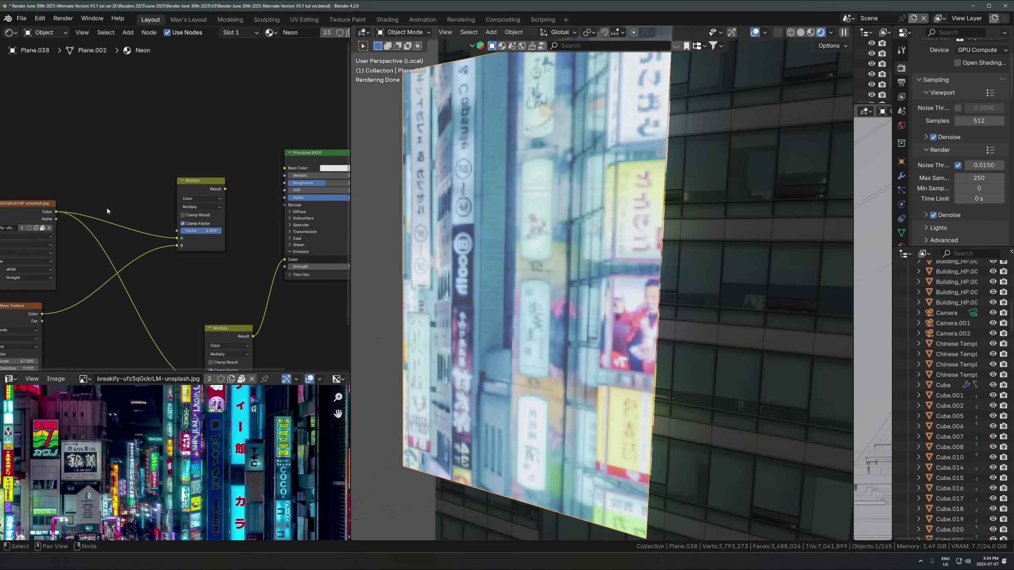
Step: Connect the Image Texture's Color output directly to the Principled BSDF's Alpha
{"action": "left_click", "coordinate": [34, 219]}
{"action": "left_click_drag", "start_coordinate": [56, 212], "coordinate": [284, 198]}
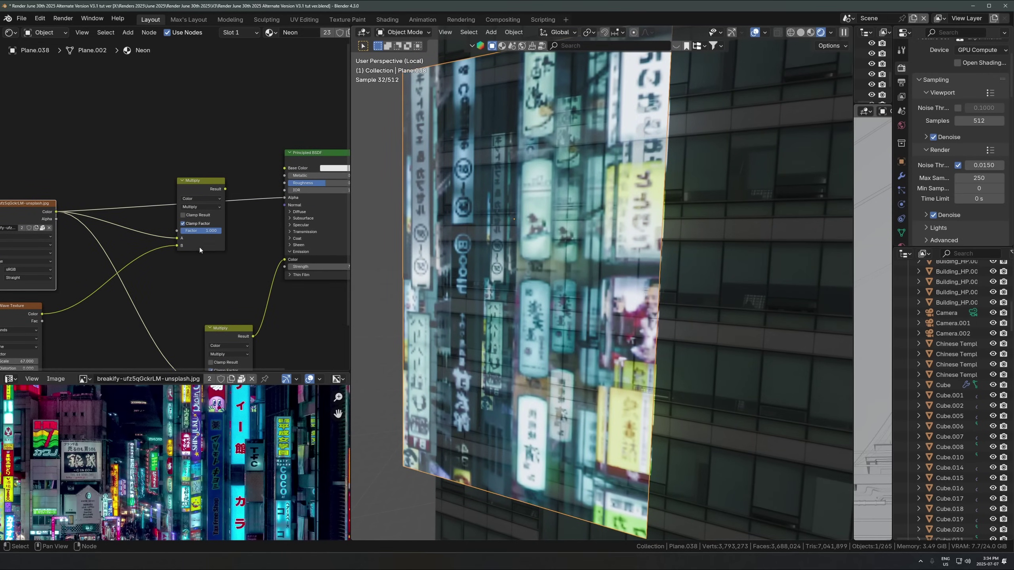
{"action": "middle_click_drag", "start_coordinate": [223, 459], "coordinate": [259, 447]}
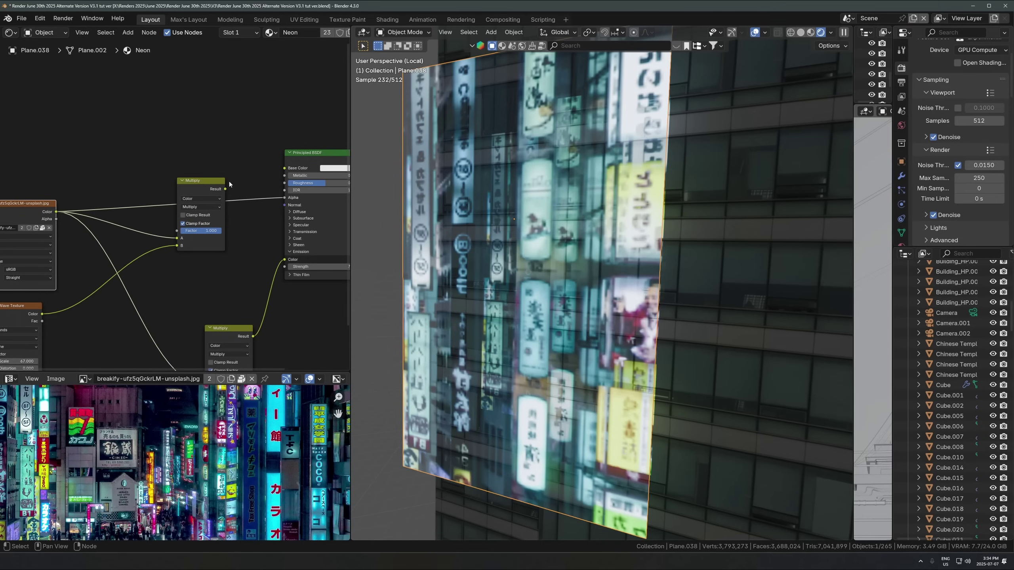
Step: Reconnect the upper Multiply node's Result to Alpha and inspect the Wave Texture's stripes on the sign
{"action": "left_click_drag", "start_coordinate": [225, 189], "coordinate": [285, 197]}
{"action": "middle_click_drag", "start_coordinate": [226, 218], "coordinate": [230, 192]}
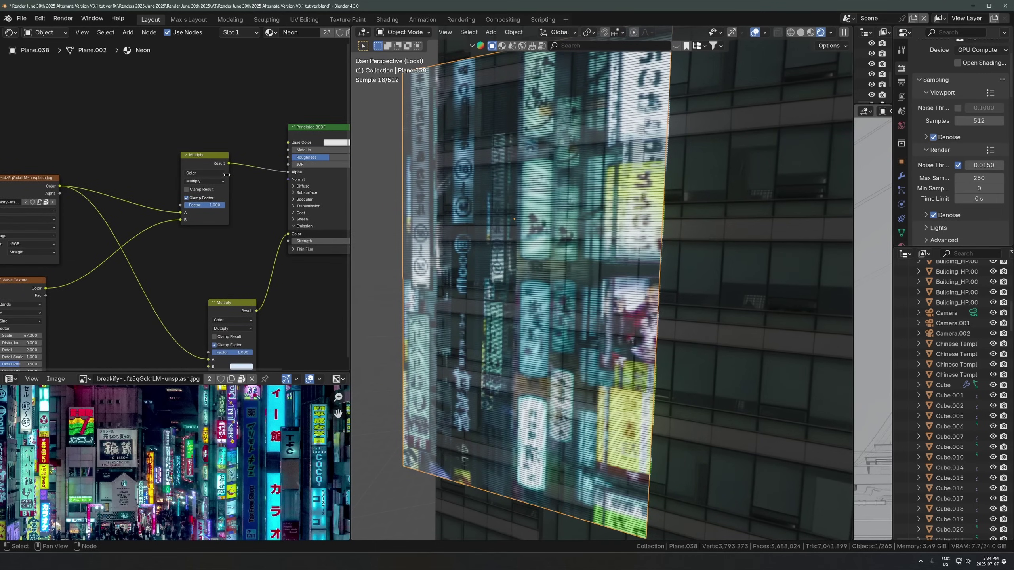
{"action": "middle_click_drag", "start_coordinate": [26, 307], "coordinate": [107, 281]}
{"action": "scroll", "coordinate": [513, 322], "scroll_direction": "up", "scroll_amount": 2}
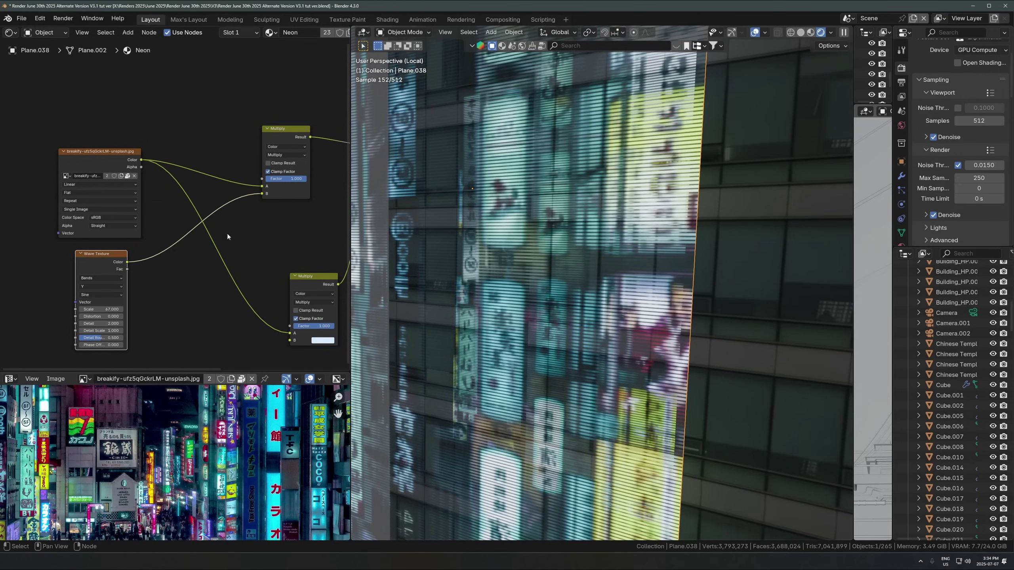
{"action": "middle_click_drag", "start_coordinate": [227, 233], "coordinate": [191, 235]}
{"action": "scroll", "coordinate": [255, 152], "scroll_direction": "down", "scroll_amount": 1}
{"action": "scroll", "coordinate": [249, 142], "scroll_direction": "up", "scroll_amount": 2}
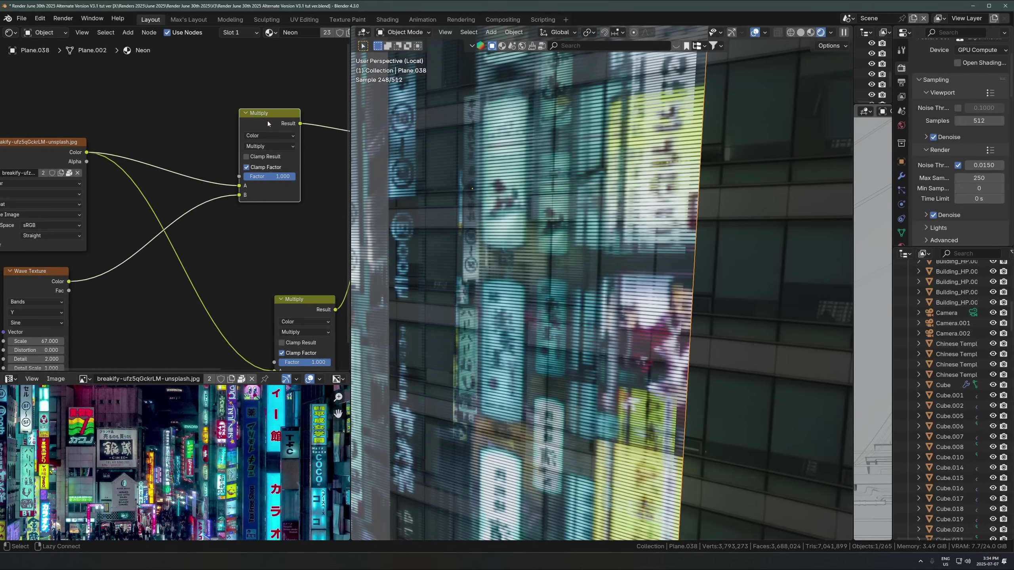
Step: Remove the upper Multiply node while keeping the image linked to Alpha, and preview the Wave Texture's Color output on the plane
{"action": "left_click_drag", "start_coordinate": [269, 123], "coordinate": [271, 177], "text": "alt"}
{"action": "key", "text": "x"}
{"action": "scroll", "coordinate": [580, 275], "scroll_direction": "down", "scroll_amount": 5}
{"action": "scroll", "coordinate": [69, 162], "scroll_direction": "down", "scroll_amount": 3}
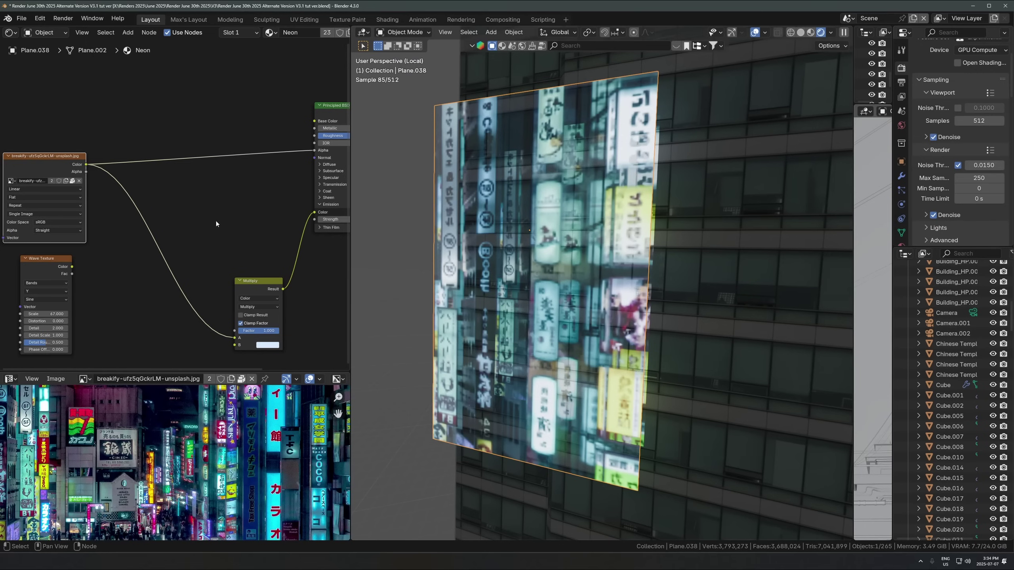
{"action": "left_click", "coordinate": [50, 266]}
{"action": "left_click_drag", "start_coordinate": [72, 267], "coordinate": [314, 144]}
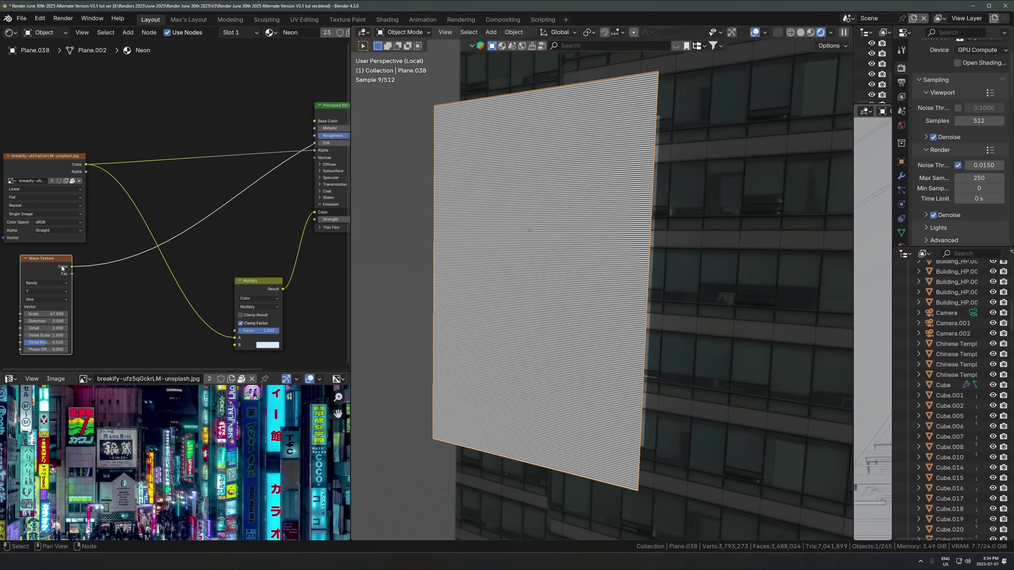
Step: Examine the Wave Texture's stripes up close on the sign plane and undo its direct link to Alpha
{"action": "scroll", "coordinate": [566, 325], "scroll_direction": "up", "scroll_amount": 5}
{"action": "scroll", "coordinate": [199, 191], "scroll_direction": "down", "scroll_amount": 2}
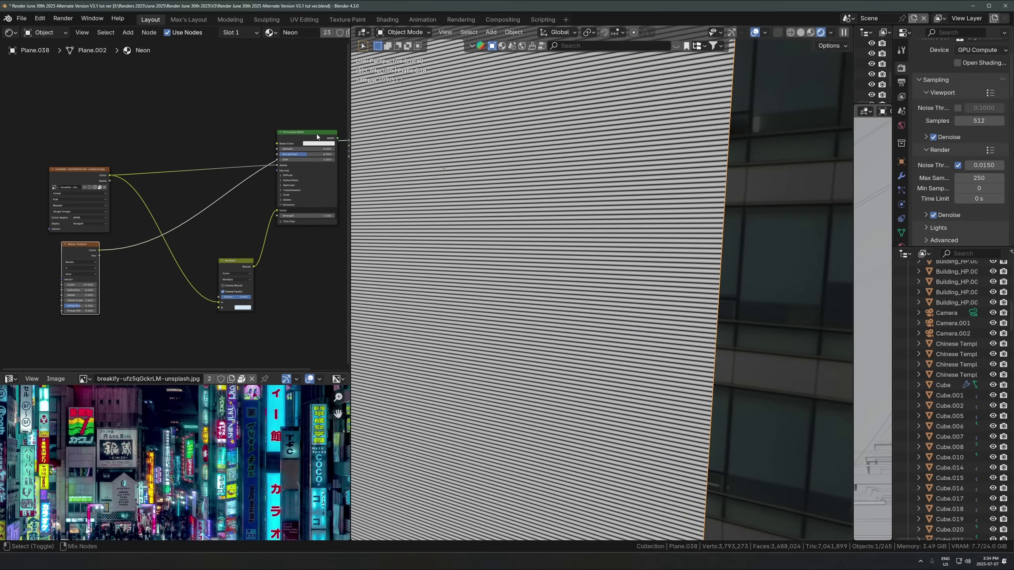
{"action": "key", "text": "ctrl+z"}
{"action": "scroll", "coordinate": [643, 359], "scroll_direction": "down", "scroll_amount": 3}
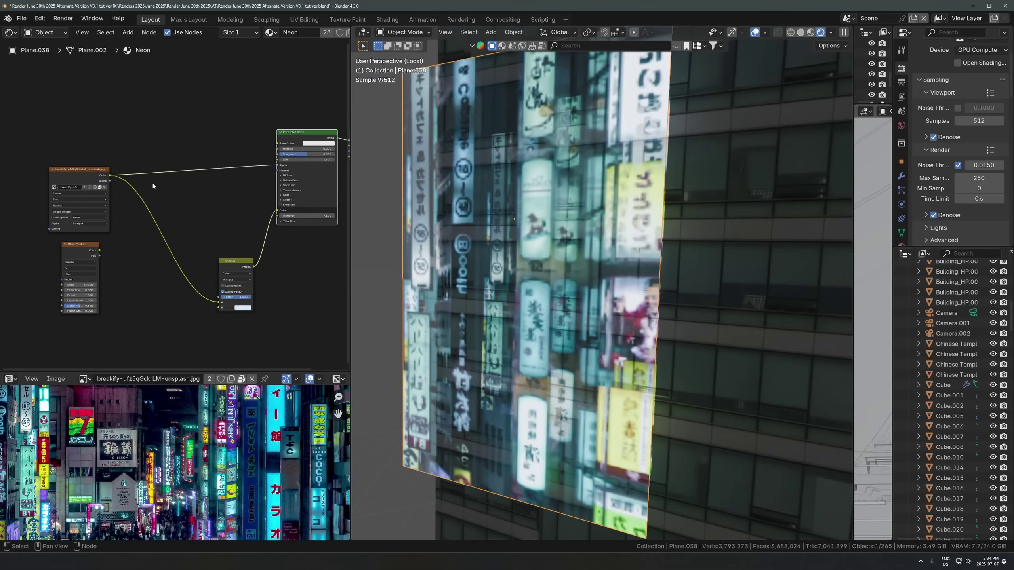
Step: Add a Mix Color node on the link between the Image Texture's Color and the Principled BSDF's Alpha
{"action": "scroll", "coordinate": [111, 191], "scroll_direction": "up", "scroll_amount": 2}
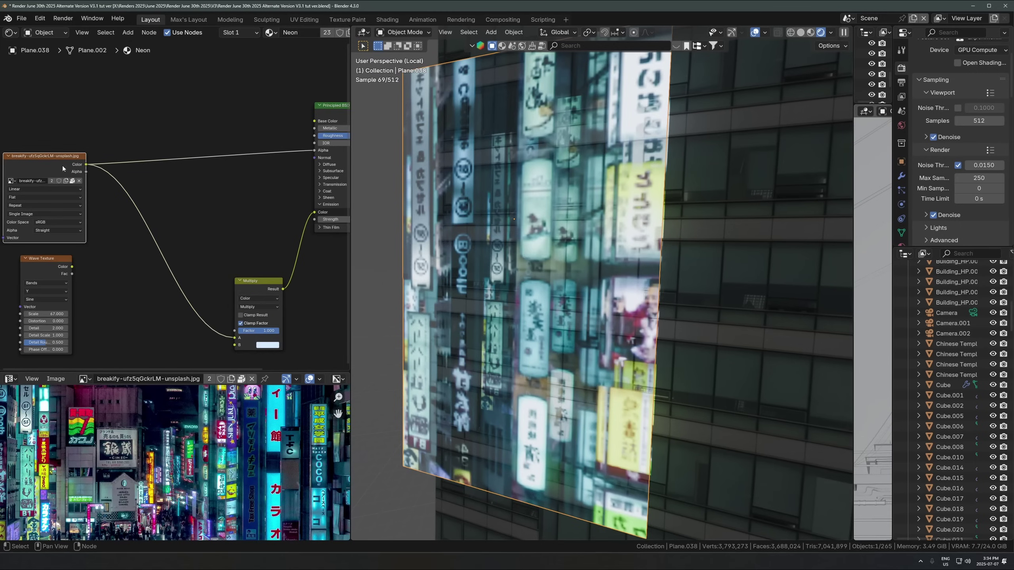
{"action": "key", "text": "shift+a"}
{"action": "left_click", "coordinate": [200, 182]}
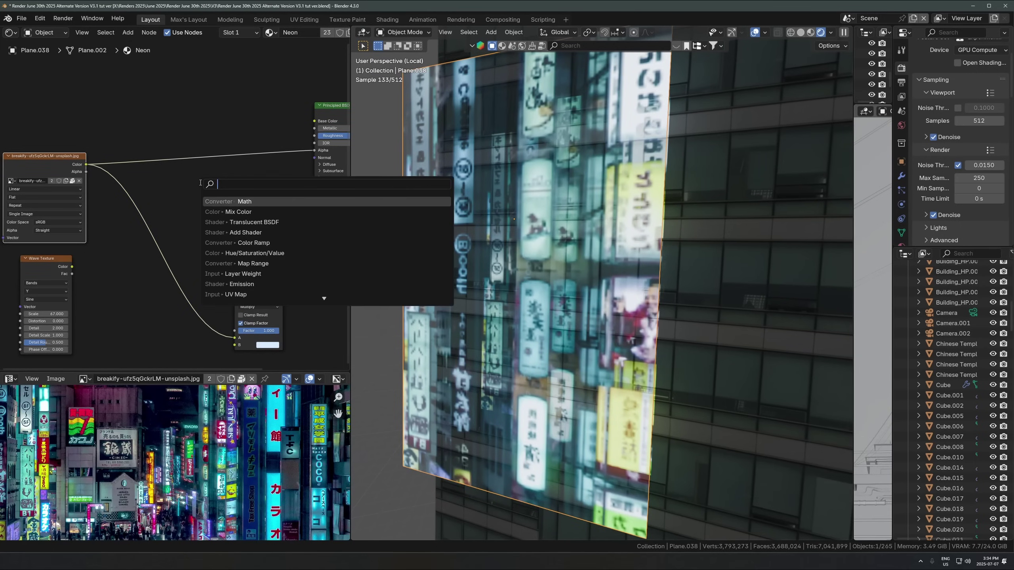
{"action": "type", "text": "mixc"}
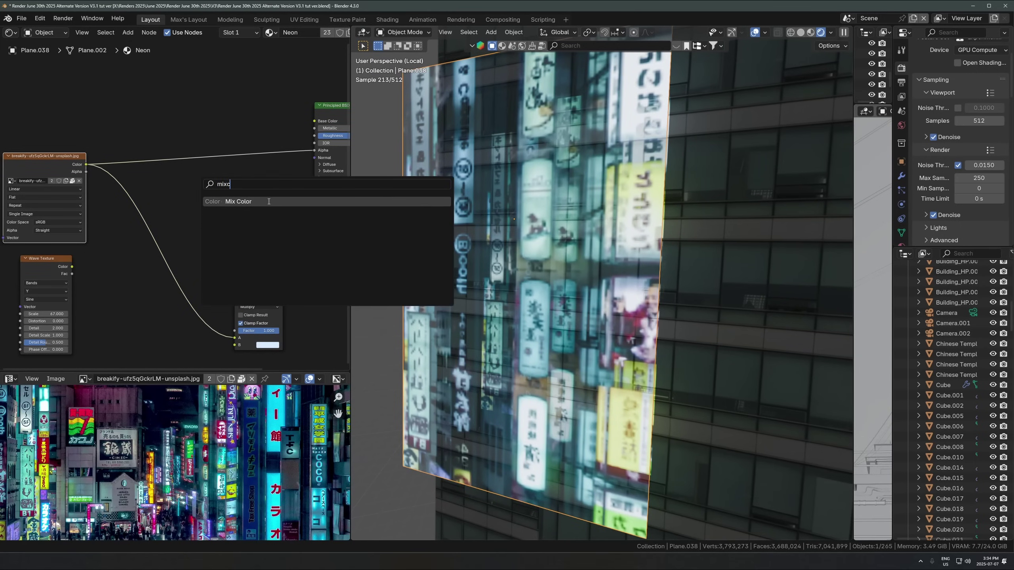
{"action": "left_click", "coordinate": [269, 201]}
{"action": "left_click", "coordinate": [226, 170]}
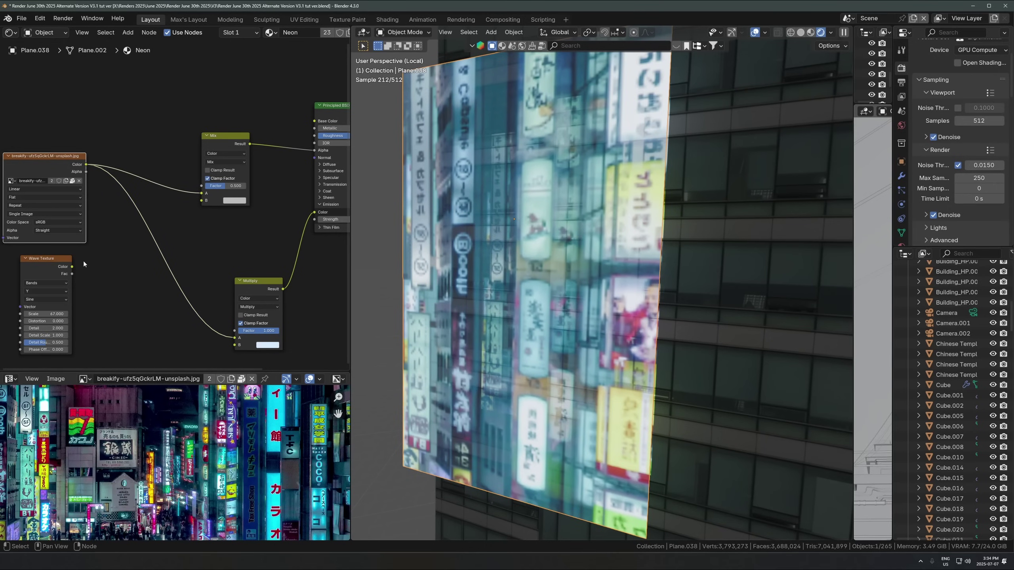
Step: Connect the Wave Texture's Color output to the new Mix node's B input and check the sign up close
{"action": "left_click", "coordinate": [48, 260]}
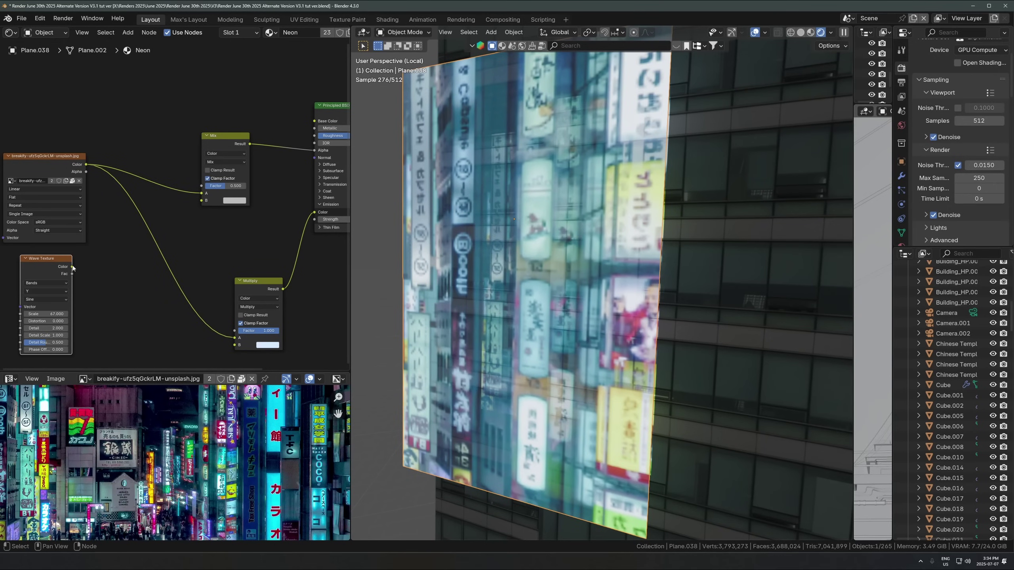
{"action": "left_click_drag", "start_coordinate": [72, 266], "coordinate": [206, 205]}
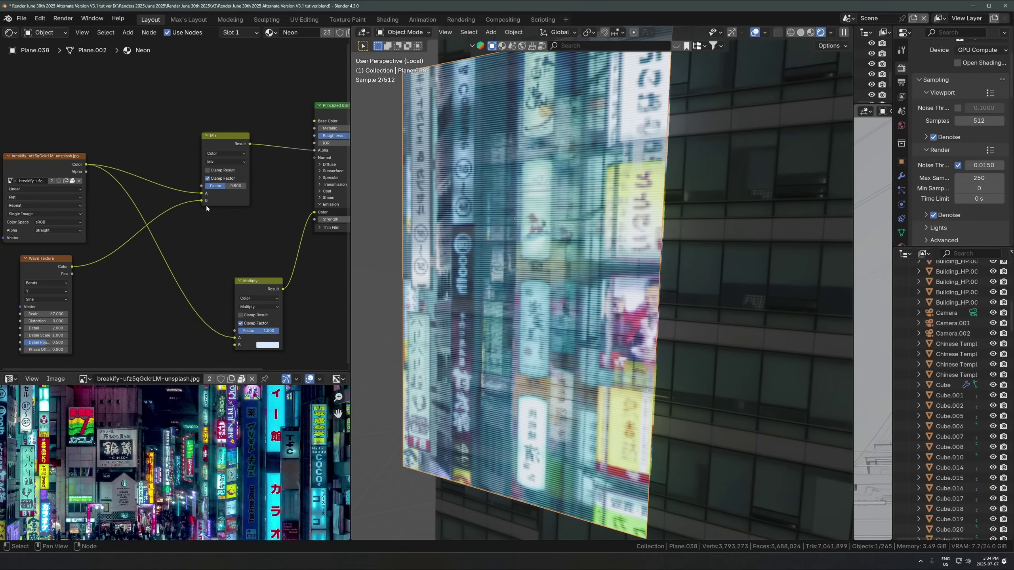
{"action": "scroll", "coordinate": [439, 234], "scroll_direction": "up", "scroll_amount": 3}
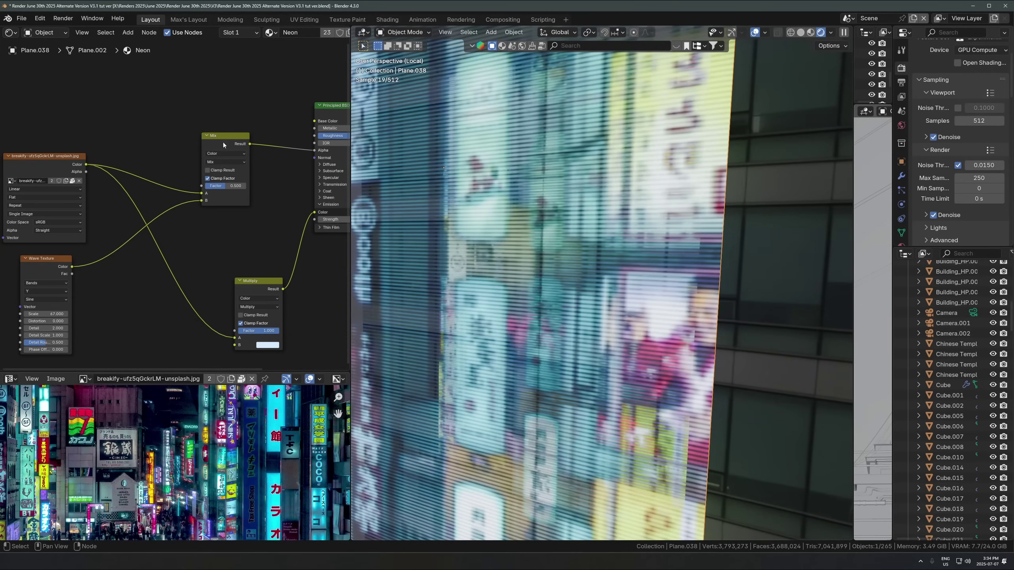
Step: Set the Mix node's blending mode to Multiply and its Factor to 1.000, checking the striped sign
{"action": "left_click", "coordinate": [216, 163]}
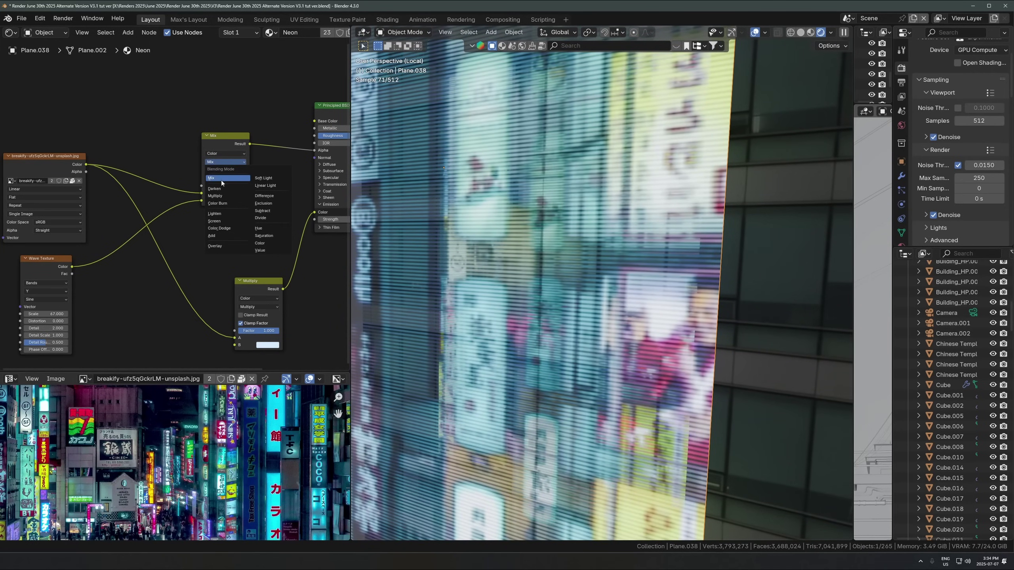
{"action": "left_click", "coordinate": [221, 196]}
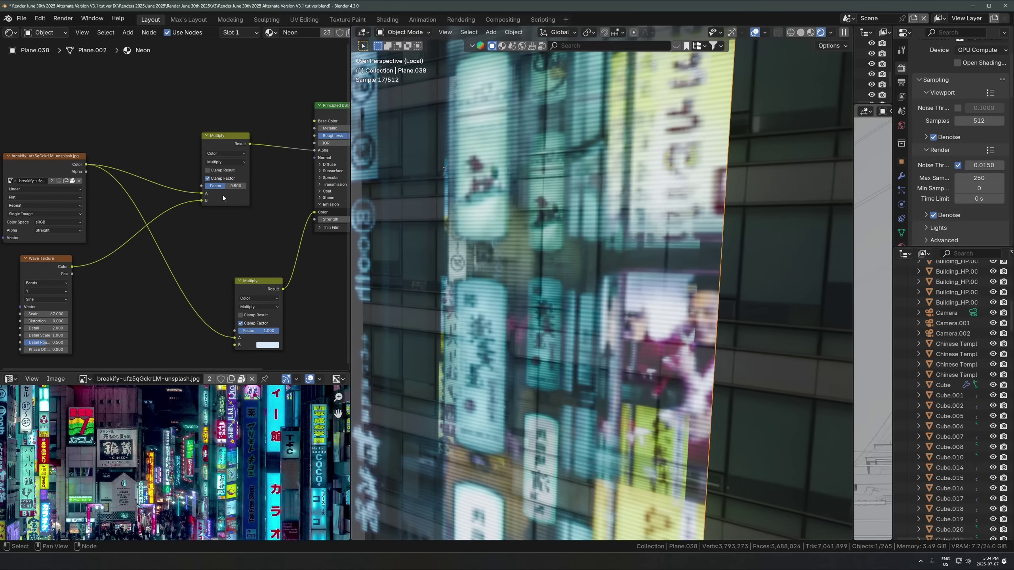
{"action": "left_click_drag", "start_coordinate": [221, 186], "coordinate": [248, 186]}
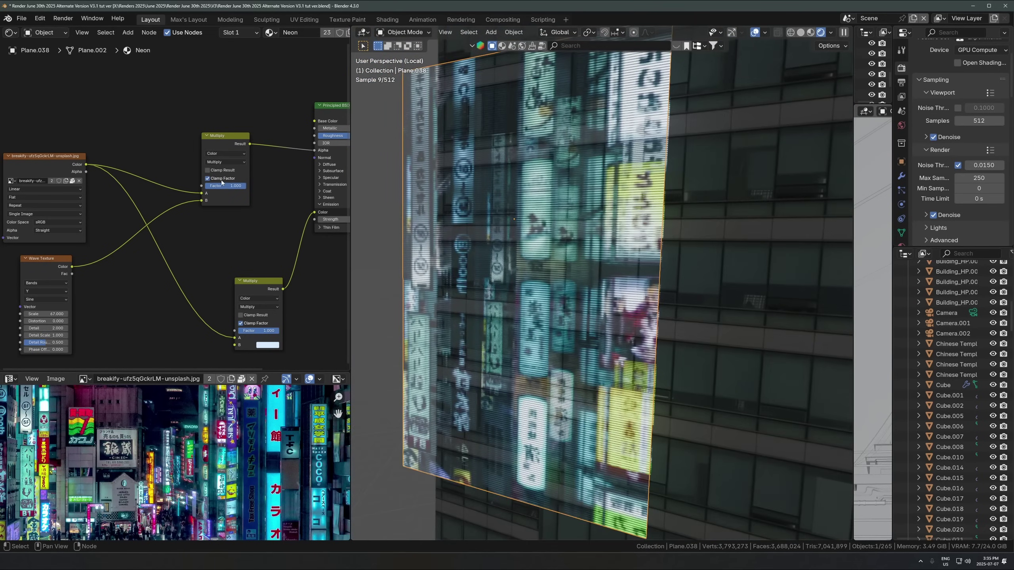
{"action": "scroll", "coordinate": [551, 221], "scroll_direction": "up", "scroll_amount": 4}
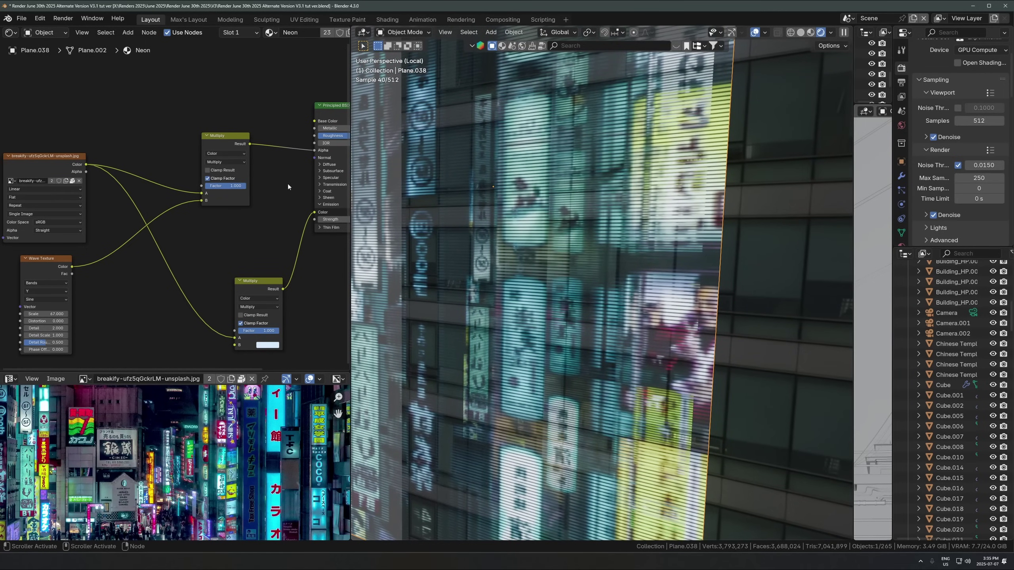
Step: Review the Image Texture, Wave Texture and Multiply nodes that together drive the sign's alpha
{"action": "left_click", "coordinate": [44, 159]}
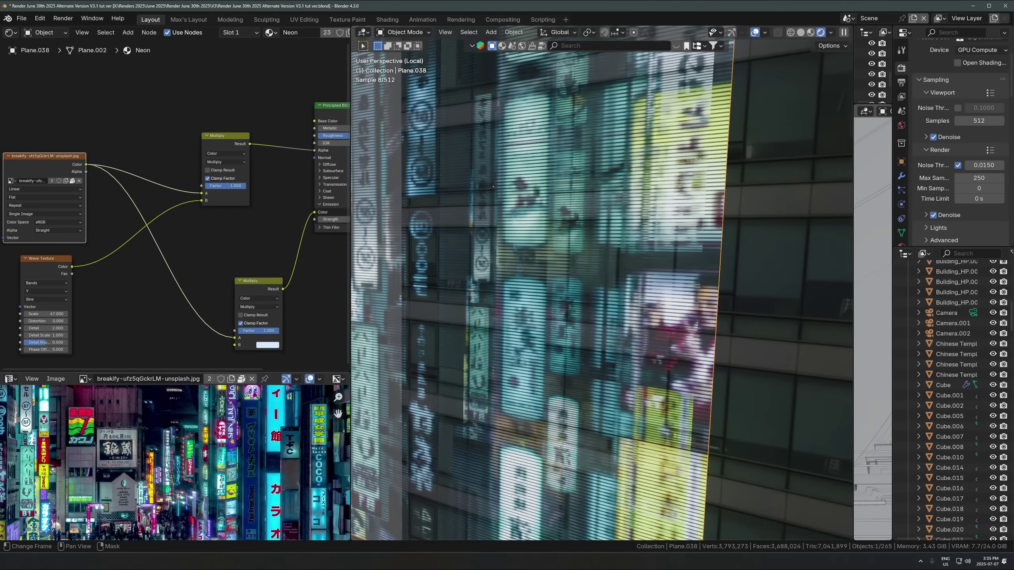
{"action": "scroll", "coordinate": [175, 459], "scroll_direction": "down", "scroll_amount": 2}
{"action": "middle_click_drag", "start_coordinate": [175, 459], "coordinate": [205, 465]}
{"action": "left_click", "coordinate": [45, 264]}
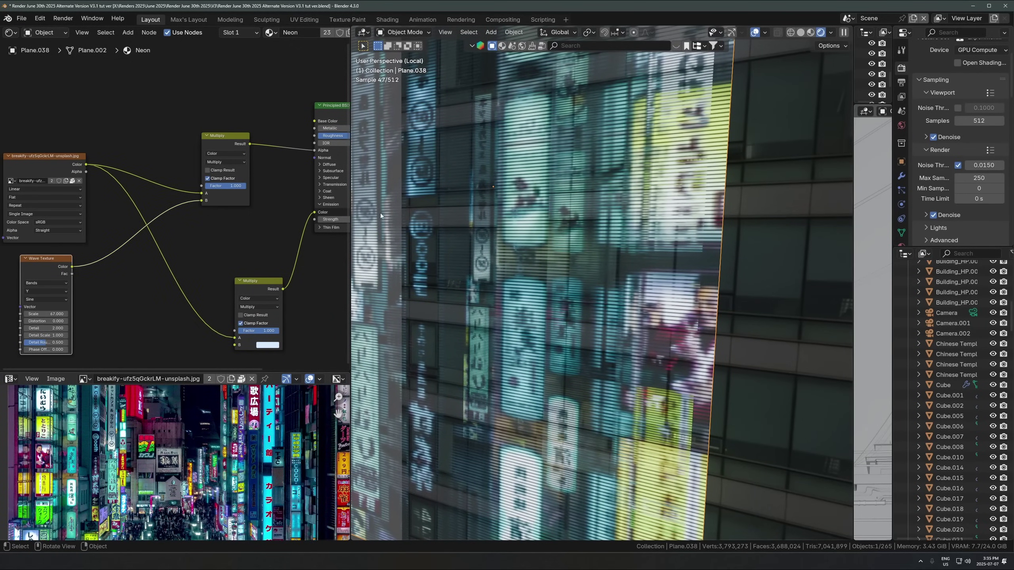
{"action": "left_click", "coordinate": [223, 145]}
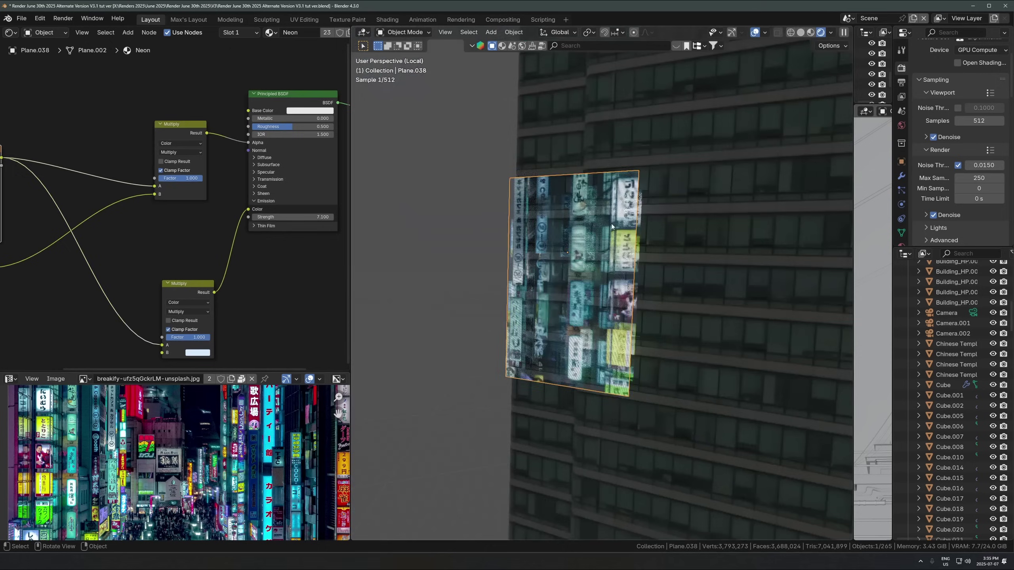
Step: Duplicate the neon sign plane along the global X axis, placing the copy beside the original on the facade
{"action": "key", "text": "shift+d"}
{"action": "key", "text": "x"}
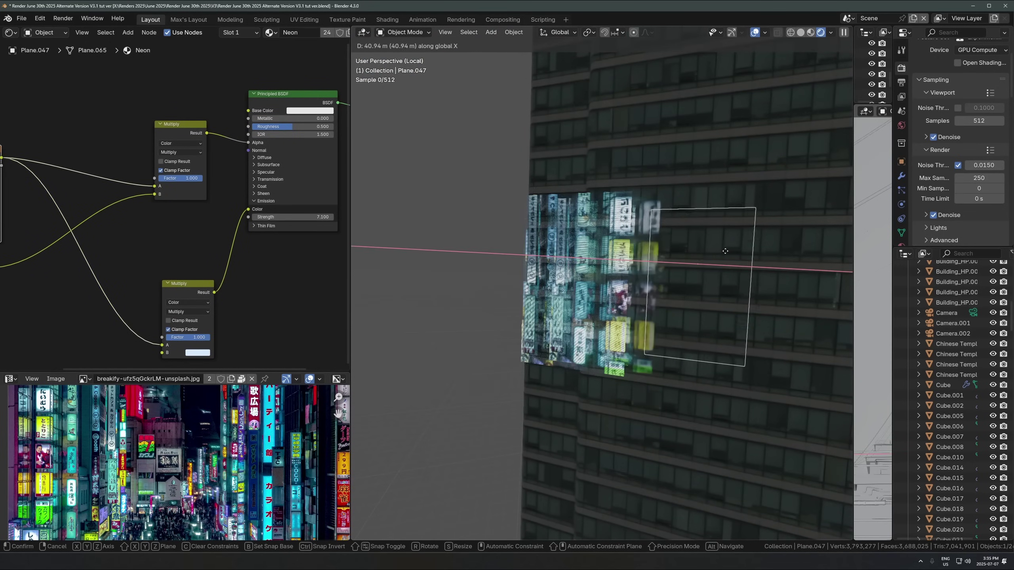
{"action": "left_click", "coordinate": [749, 285]}
{"action": "middle_click_drag", "start_coordinate": [749, 284], "coordinate": [674, 253], "text": "shift"}
{"action": "scroll", "coordinate": [674, 253], "scroll_direction": "down", "scroll_amount": 2}
Step: Enlarge the image editor and move and shrink the copied plane's UV face toward the red, yellow and green sign
{"action": "key", "text": "Tab"}
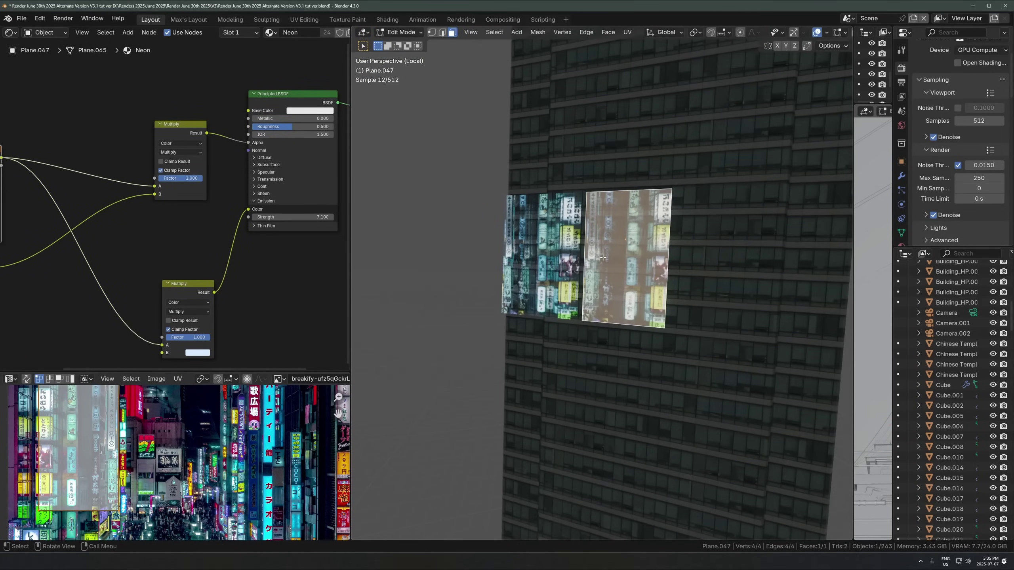
{"action": "scroll", "coordinate": [183, 463], "scroll_direction": "down", "scroll_amount": 1}
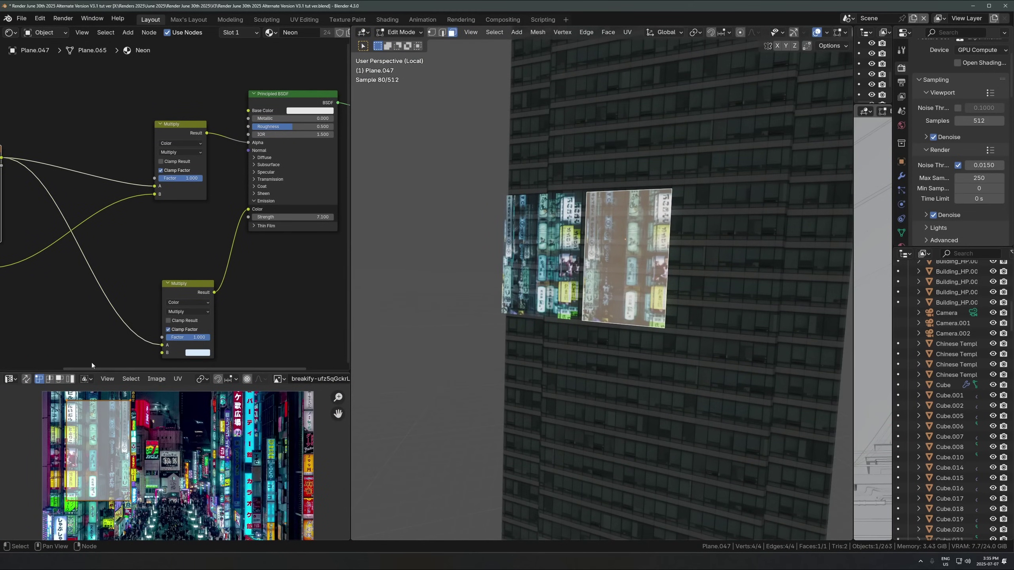
{"action": "left_click_drag", "start_coordinate": [197, 370], "coordinate": [198, 281]}
{"action": "key", "text": "g"}
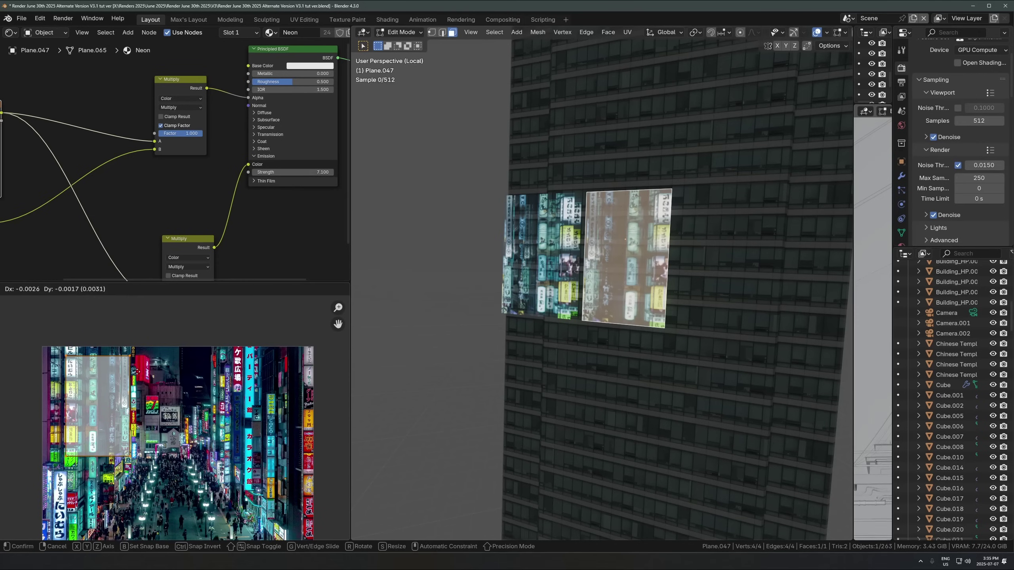
{"action": "left_click", "coordinate": [254, 391]}
{"action": "key", "text": "s"}
{"action": "left_click", "coordinate": [204, 406]}
Step: Refine the UV face's position and size over the red, yellow and green sign, and return to Object Mode
{"action": "key", "text": "g"}
{"action": "left_click", "coordinate": [212, 390]}
{"action": "key", "text": "s"}
{"action": "left_click", "coordinate": [206, 406]}
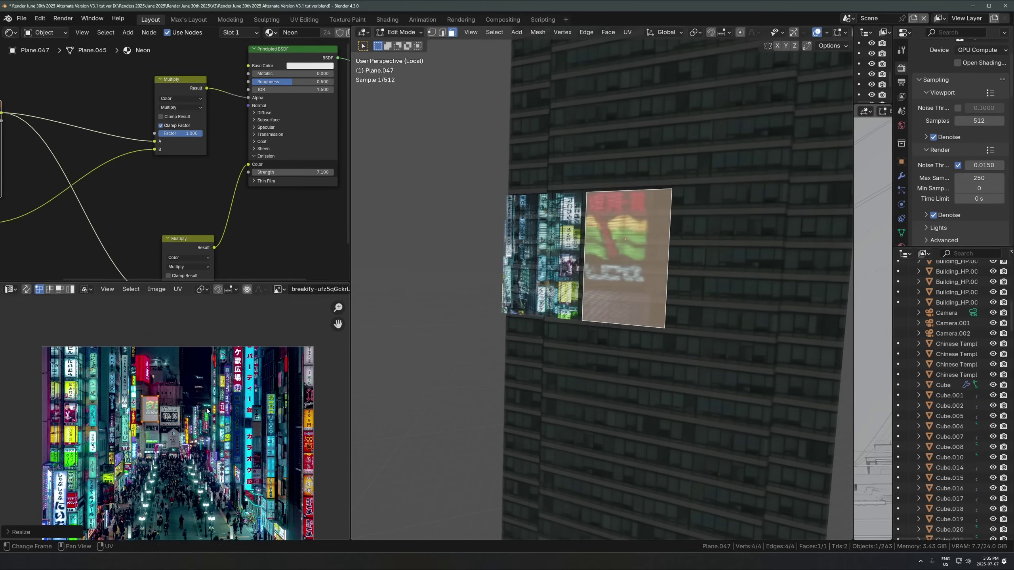
{"action": "key", "text": "g"}
{"action": "left_click", "coordinate": [204, 395]}
{"action": "key", "text": "Tab"}
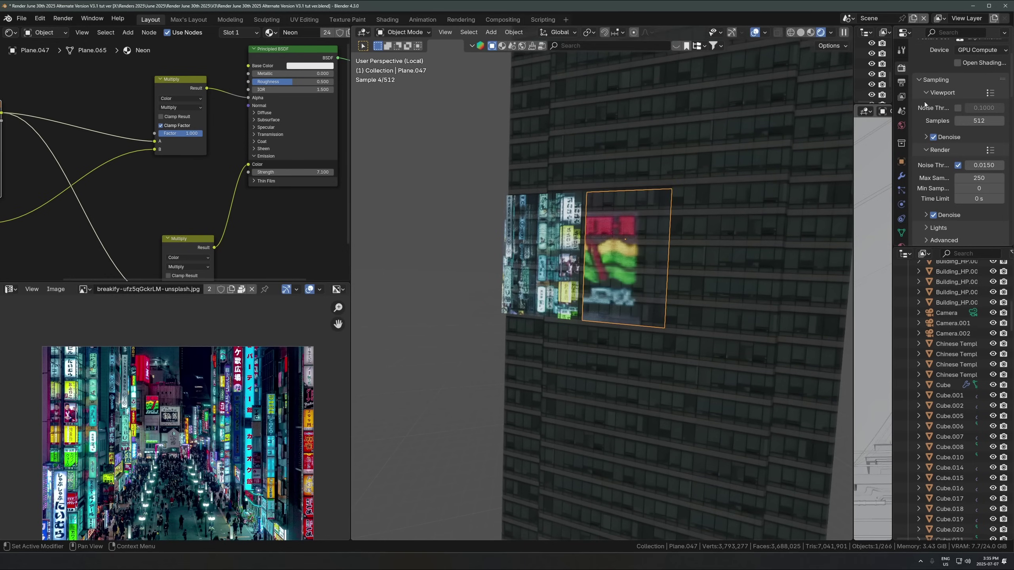
Step: Disable Simplify in the render settings and bring the duplicated sign into closer view
{"action": "scroll", "coordinate": [946, 179], "scroll_direction": "down", "scroll_amount": 12}
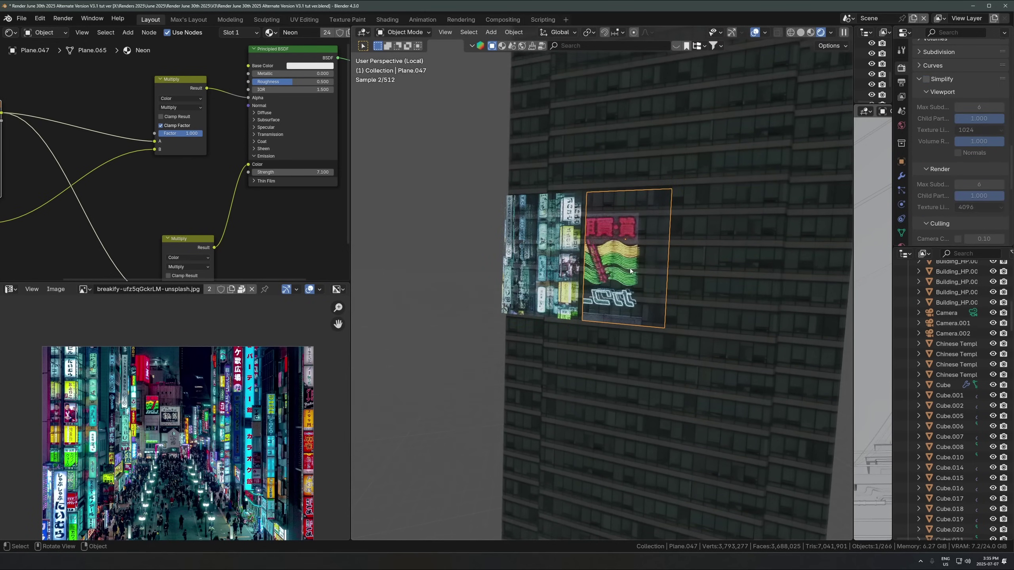
{"action": "scroll", "coordinate": [673, 278], "scroll_direction": "up", "scroll_amount": 2}
{"action": "middle_click_drag", "start_coordinate": [668, 276], "coordinate": [643, 311], "text": "shift"}
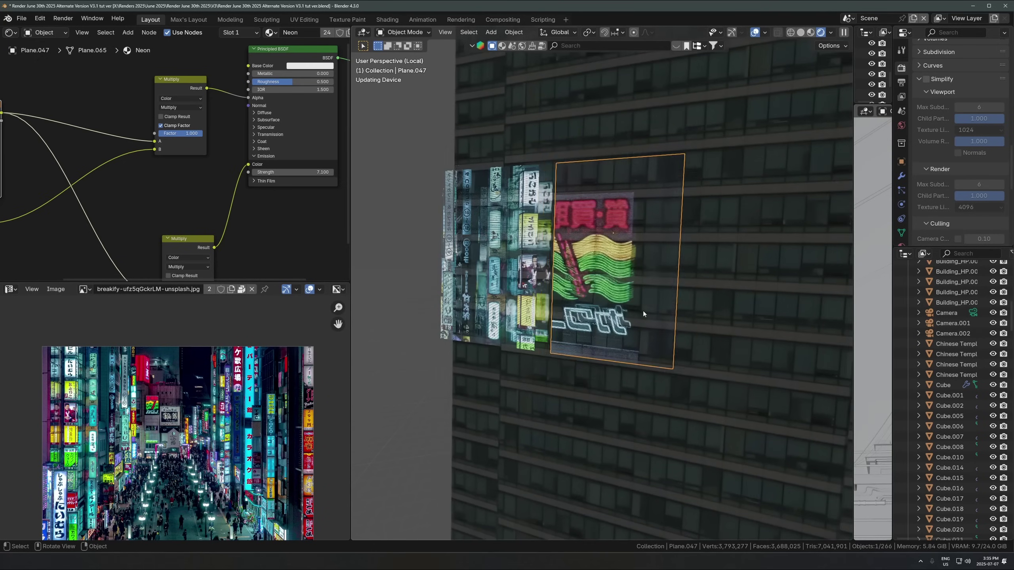
Step: Rescale and shift the UV face so the complete red, yellow and green sign is framed on the plane
{"action": "scroll", "coordinate": [643, 311], "scroll_direction": "up", "scroll_amount": 3}
{"action": "key", "text": "Tab"}
{"action": "key", "text": "s"}
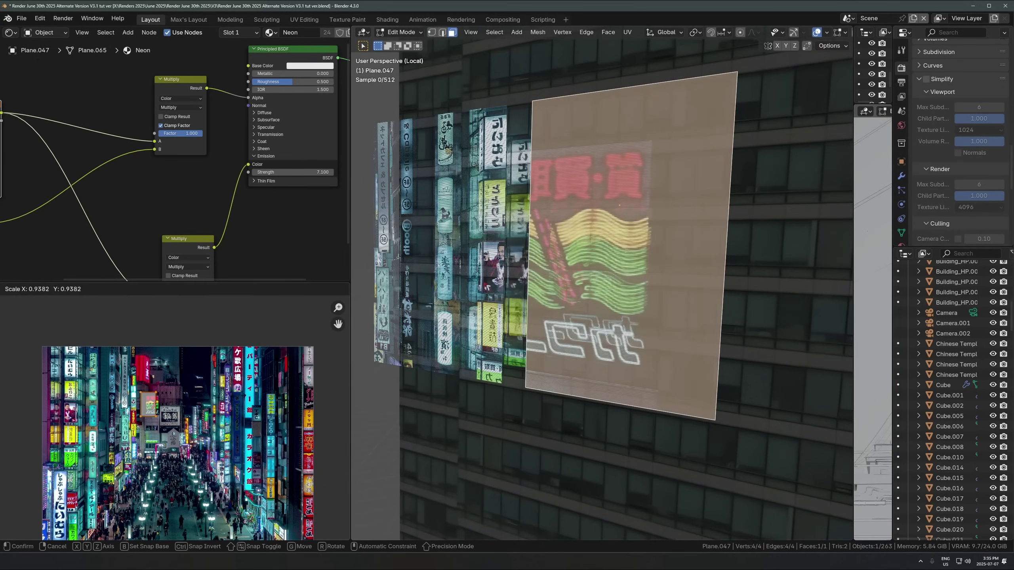
{"action": "left_click", "coordinate": [238, 397]}
{"action": "key", "text": "g"}
{"action": "left_click", "coordinate": [243, 396]}
{"action": "key", "text": "Tab"}
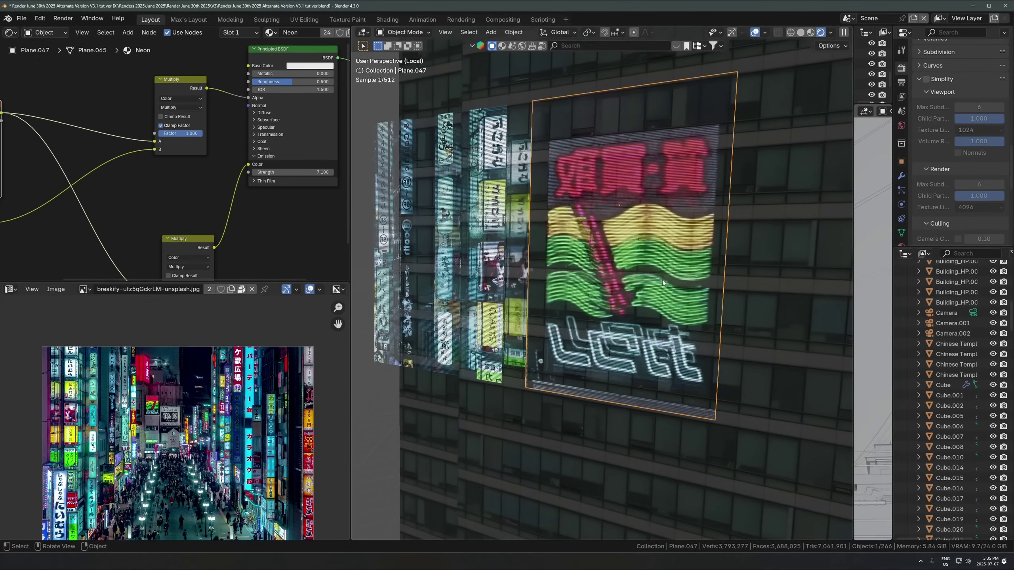
Step: Duplicate the red, yellow and green sign plane about 34 m along its local X axis
{"action": "scroll", "coordinate": [649, 279], "scroll_direction": "down", "scroll_amount": 3}
{"action": "key", "text": "shift+d"}
{"action": "key", "text": "x"}
{"action": "key", "text": "x"}
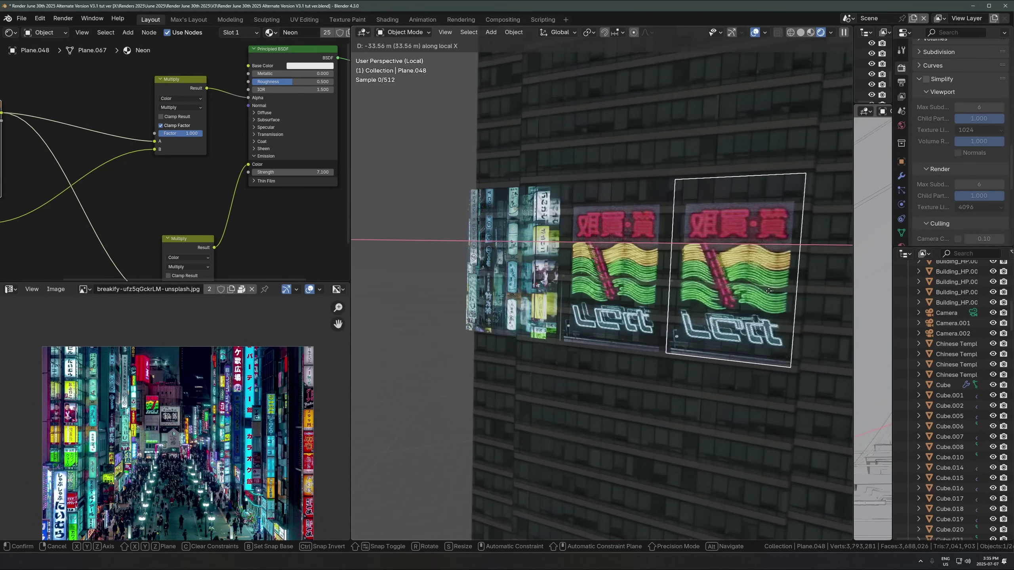
{"action": "left_click", "coordinate": [773, 289]}
{"action": "middle_click_drag", "start_coordinate": [773, 290], "coordinate": [598, 279], "text": "shift"}
Step: Move the new copy's UV face onto the tall red vertical sign with white characters in the photo
{"action": "key", "text": "Tab"}
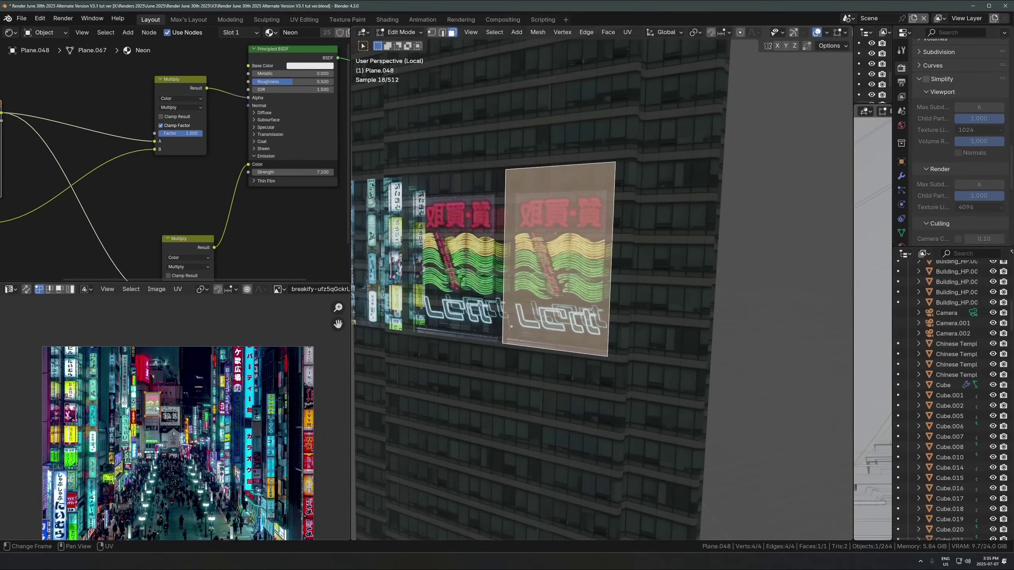
{"action": "key", "text": "g"}
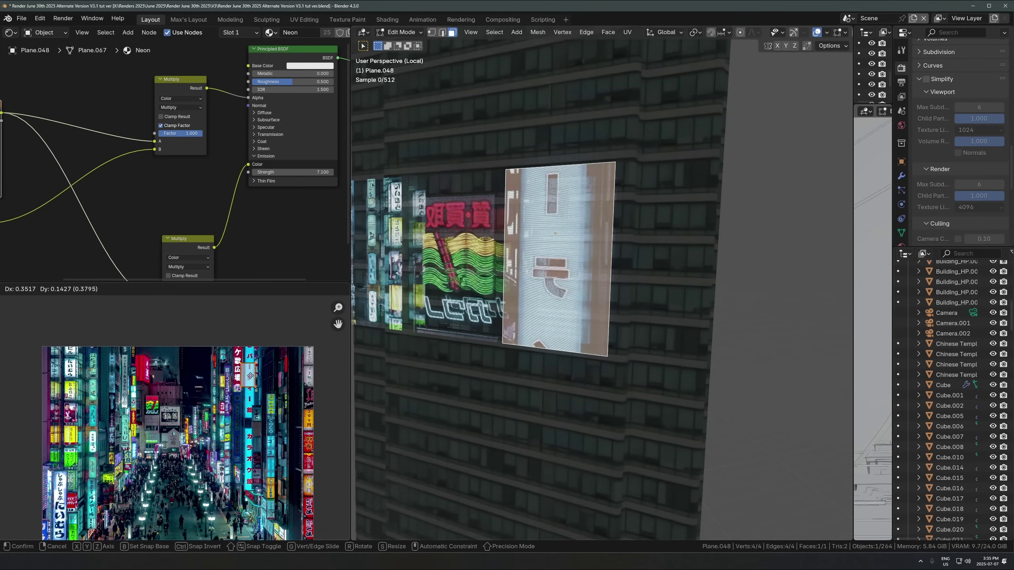
{"action": "left_click", "coordinate": [242, 367]}
{"action": "key", "text": "s"}
{"action": "key", "text": "z"}
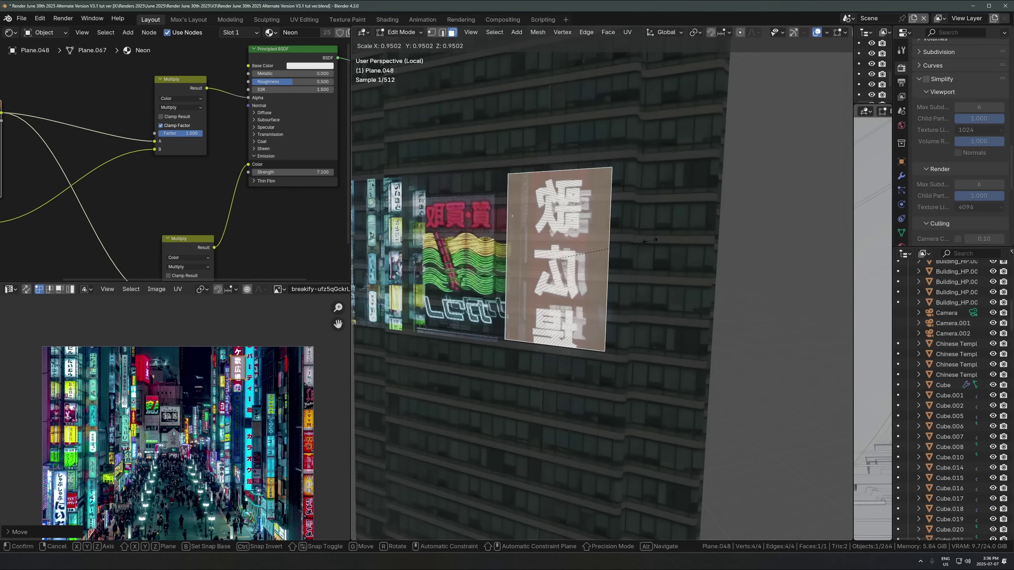
{"action": "key", "text": "Escape"}
{"action": "left_click", "coordinate": [829, 46]}
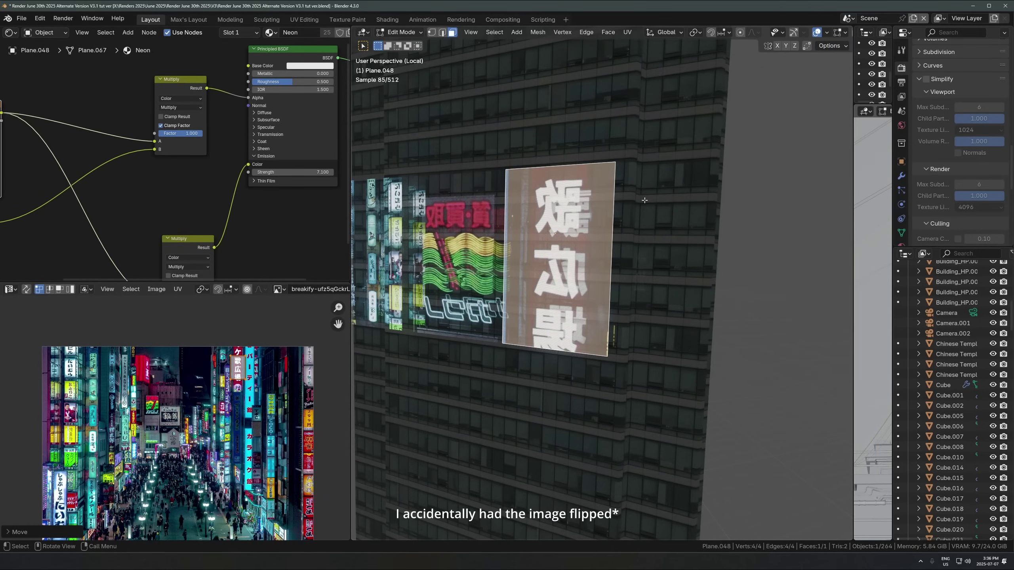
Step: Narrow the new sign's face along the X axis to suit the red vertical sign
{"action": "key", "text": "s"}
{"action": "key", "text": "x"}
{"action": "left_click", "coordinate": [643, 246]}
{"action": "key", "text": "s"}
{"action": "key", "text": "x"}
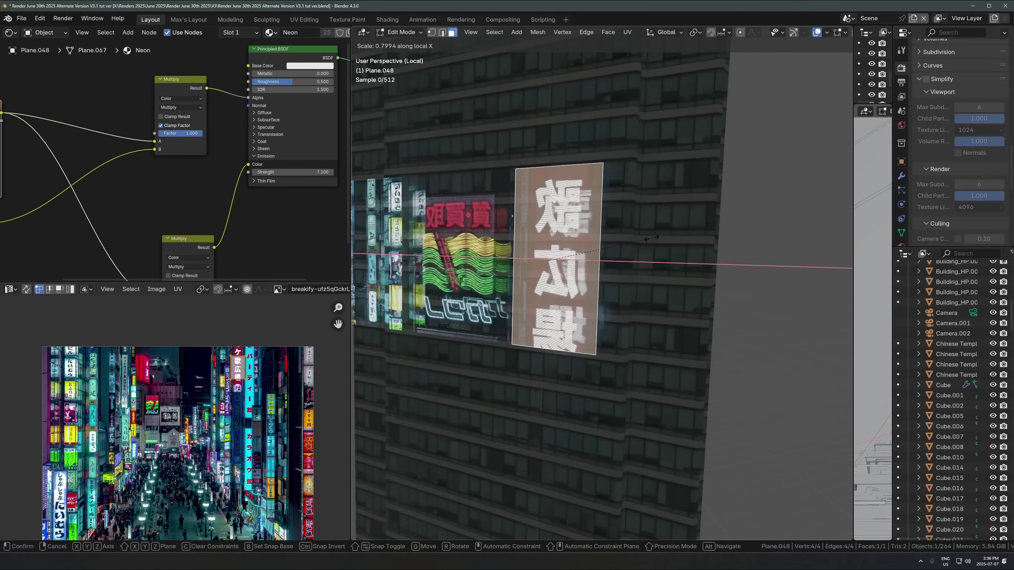
Step: Stretch the sign's face along its local Y axis to show the whole vertical sign, and scale the plane to about 0.66
{"action": "key", "text": "z"}
{"action": "key", "text": "z"}
{"action": "key", "text": "y"}
{"action": "key", "text": "y"}
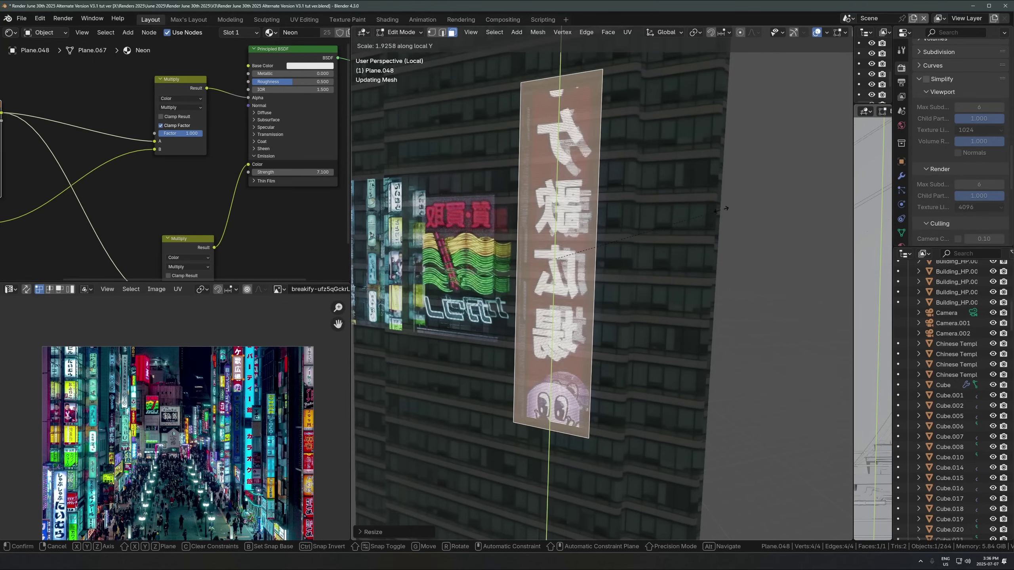
{"action": "left_click", "coordinate": [706, 218]}
{"action": "key", "text": "s"}
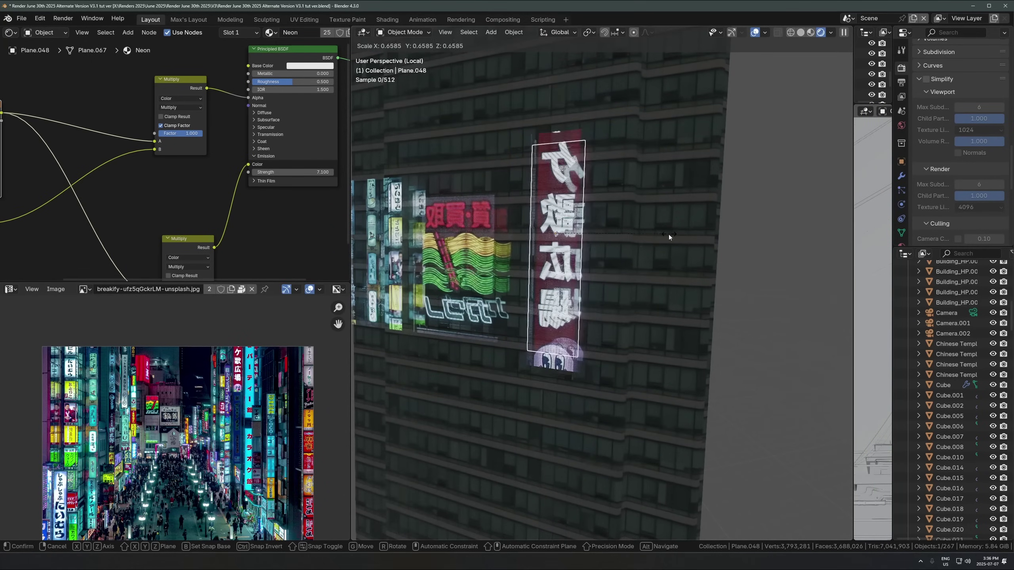
{"action": "left_click", "coordinate": [620, 267]}
Step: Duplicate the red vertical sign's face along the X axis and try moving the UV faces to another part of the photo
{"action": "key", "text": "shift+d"}
{"action": "key", "text": "x"}
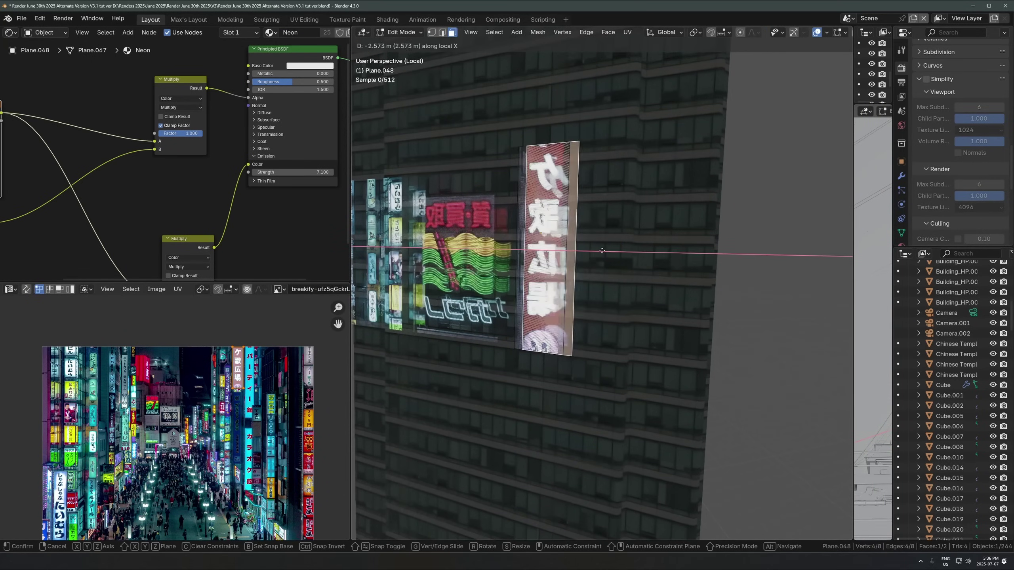
{"action": "left_click", "coordinate": [646, 255]}
{"action": "key", "text": "a"}
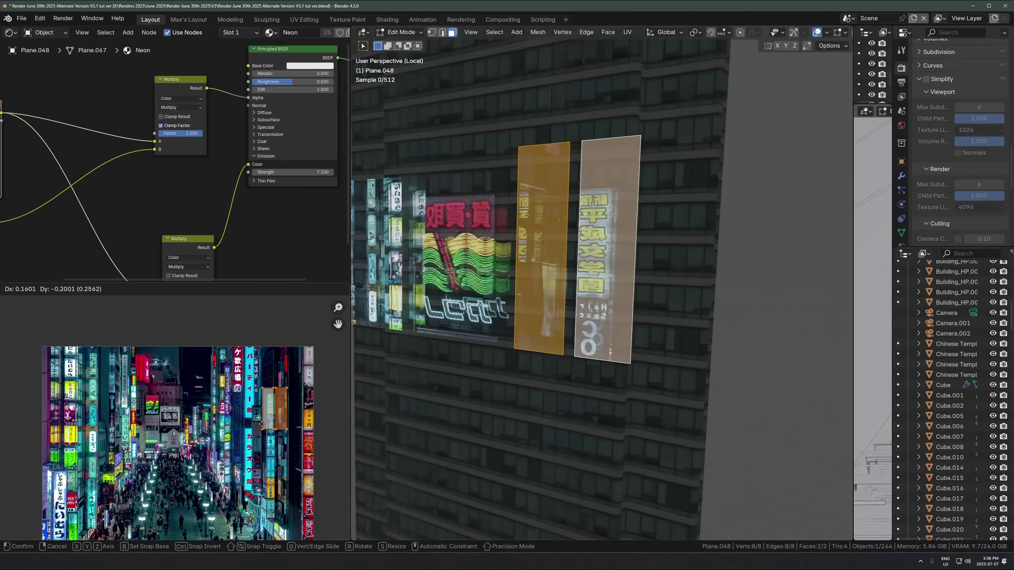
{"action": "key", "text": "g"}
{"action": "key", "text": "Escape"}
{"action": "key", "text": "Tab"}
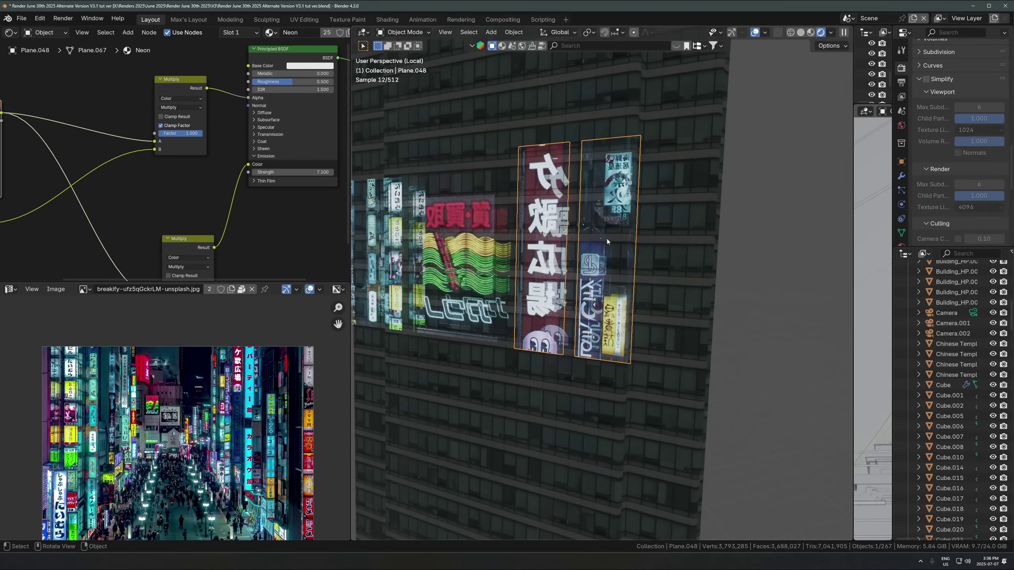
{"action": "key", "text": "Tab"}
Step: Delete the red, yellow and green sign plane together with the red vertical sign plane
{"action": "left_click", "coordinate": [493, 296], "text": "shift"}
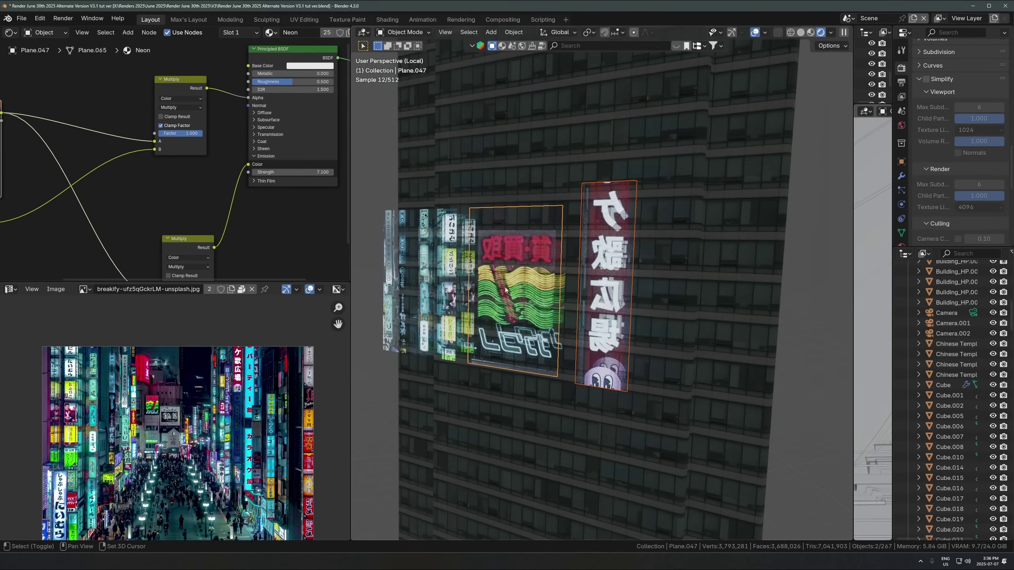
{"action": "middle_click_drag", "start_coordinate": [468, 297], "coordinate": [519, 298], "text": "shift"}
{"action": "key", "text": "x"}
{"action": "left_click", "coordinate": [503, 295]}
Step: Switch the viewport to solid shading and leave local view to show the whole city around the remaining sign plane
{"action": "left_click", "coordinate": [477, 276]}
{"action": "key", "text": "z"}
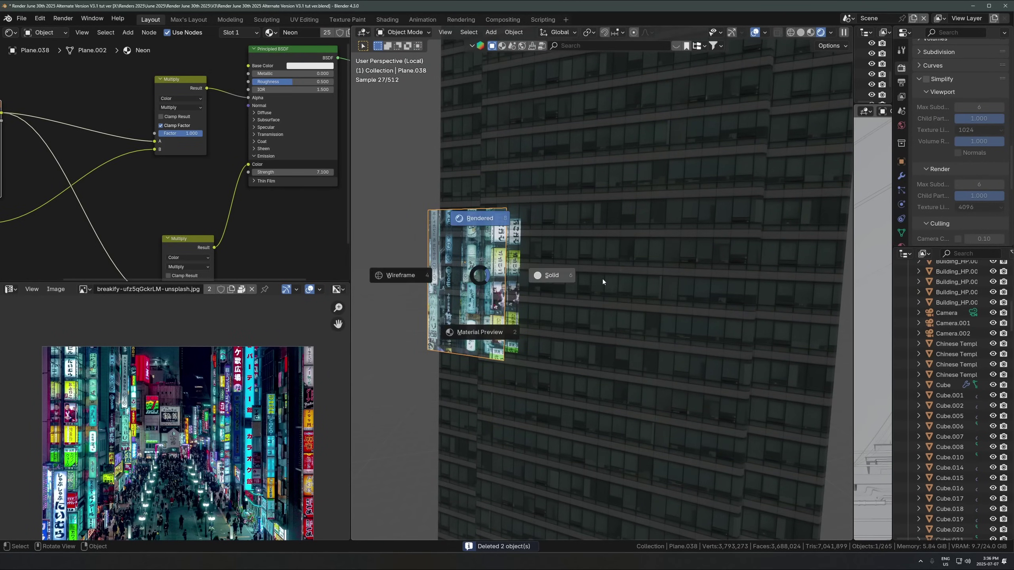
{"action": "left_click", "coordinate": [602, 279]}
{"action": "key", "text": "slash"}
{"action": "middle_click_drag", "start_coordinate": [602, 279], "coordinate": [581, 260]}
{"action": "scroll", "coordinate": [580, 285], "scroll_direction": "down", "scroll_amount": 6}
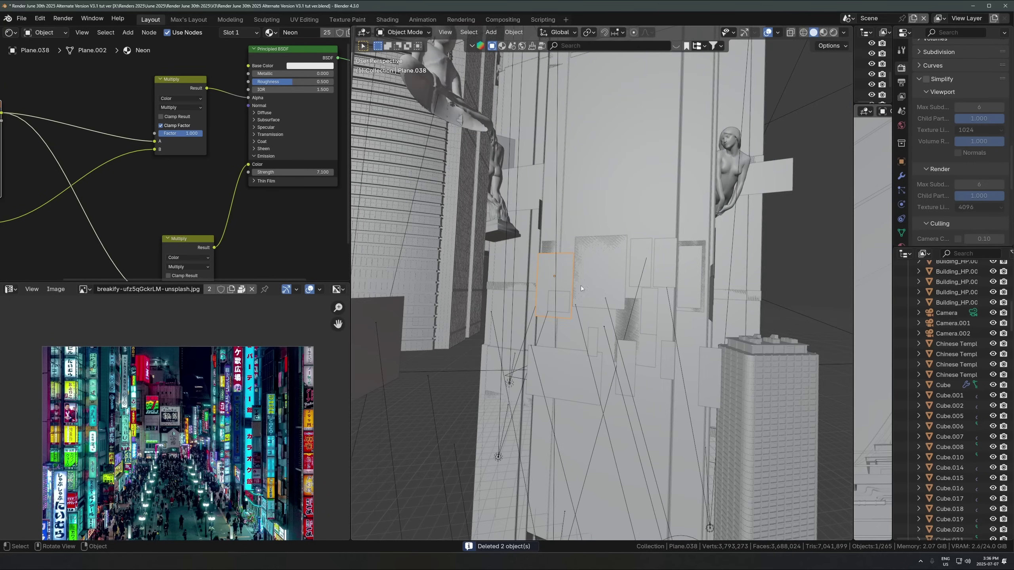
{"action": "scroll", "coordinate": [523, 176], "scroll_direction": "down", "scroll_amount": 3}
{"action": "scroll", "coordinate": [602, 213], "scroll_direction": "up", "scroll_amount": 5}
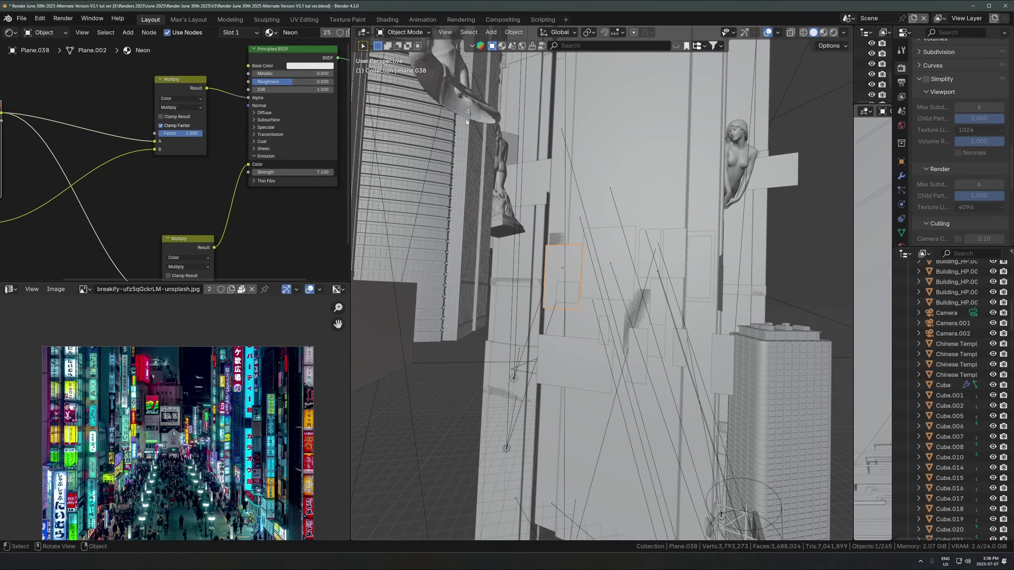
{"action": "mouse_move", "coordinate": [561, 270]}
{"action": "middle_mouse_down", "text": "shift"}
{"action": "mouse_move", "coordinate": [560, 254]}
{"action": "mouse_move", "coordinate": [546, 279]}
{"action": "middle_mouse_up", "text": "shift"}
Step: Select a spot light in front of the sign-covered building and frame it in the viewport
{"action": "left_click", "coordinate": [615, 304]}
{"action": "key", "text": "KP_Decimal"}
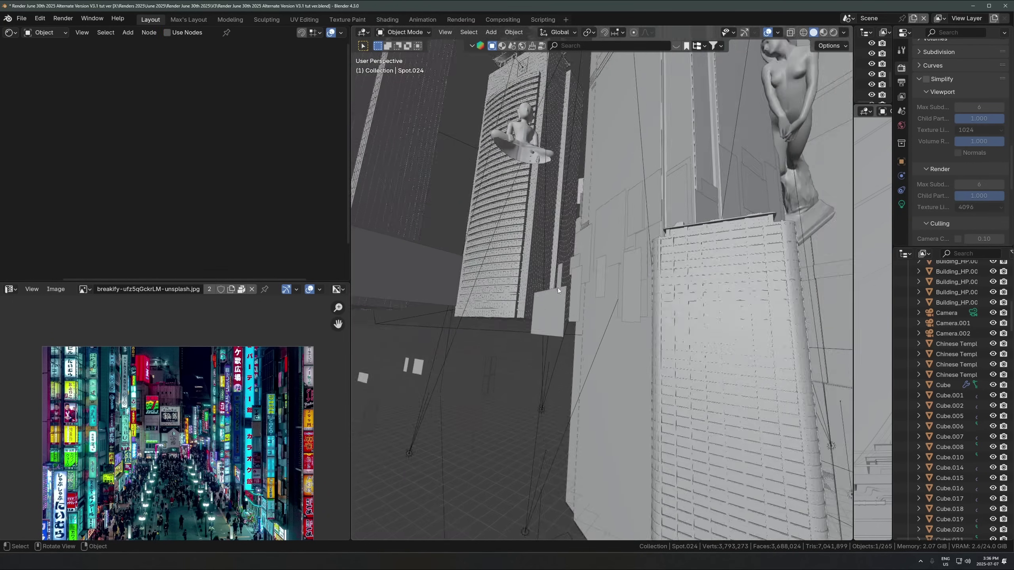
{"action": "scroll", "coordinate": [615, 304], "scroll_direction": "down", "scroll_amount": 6}
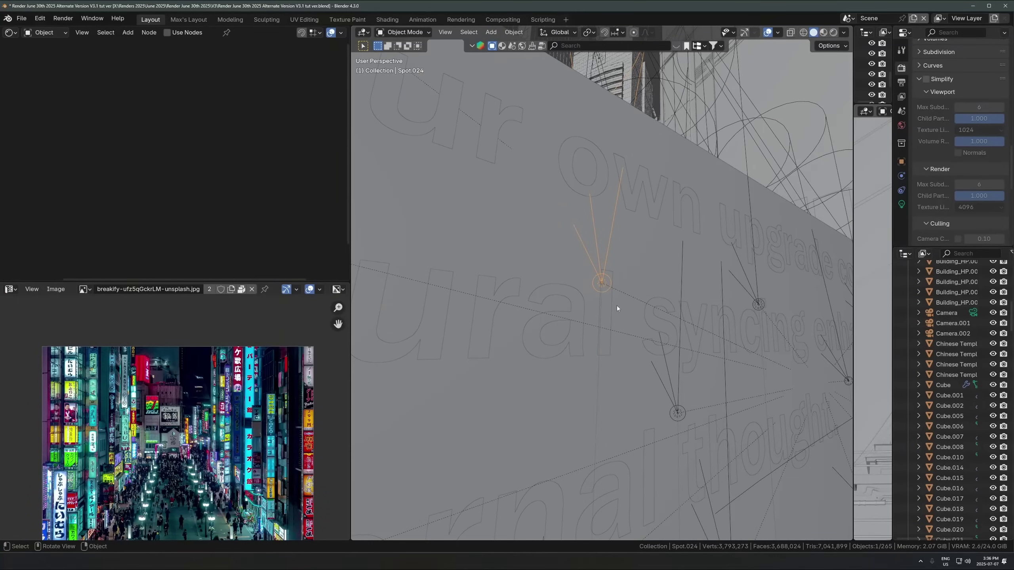
{"action": "middle_click_drag", "start_coordinate": [680, 314], "coordinate": [606, 339]}
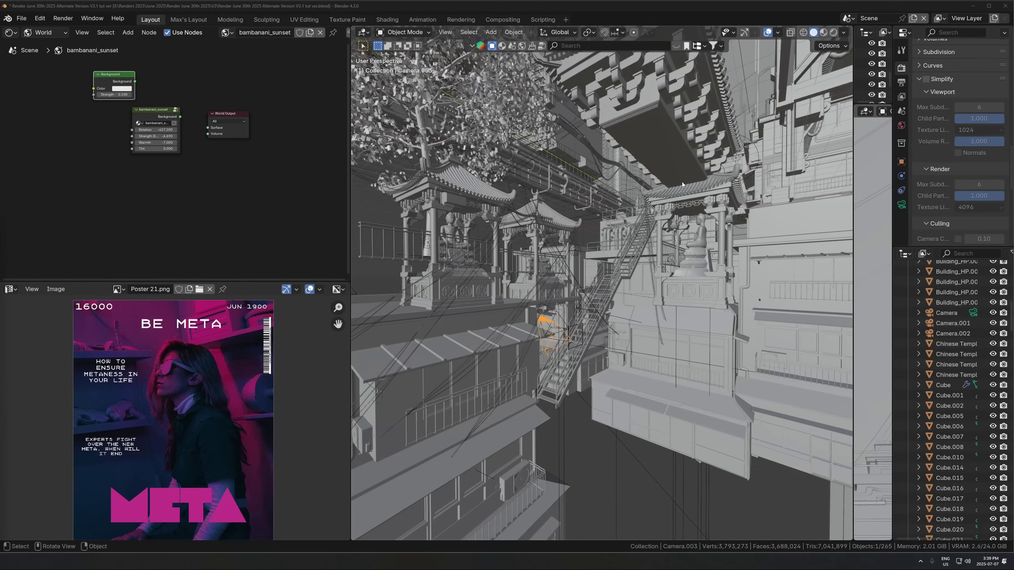
Step: Examine the temple buildings, staircase and surrounding towers near the scene camera
{"action": "scroll", "coordinate": [621, 273], "scroll_direction": "up", "scroll_amount": 3}
{"action": "scroll", "coordinate": [636, 272], "scroll_direction": "down", "scroll_amount": 10}
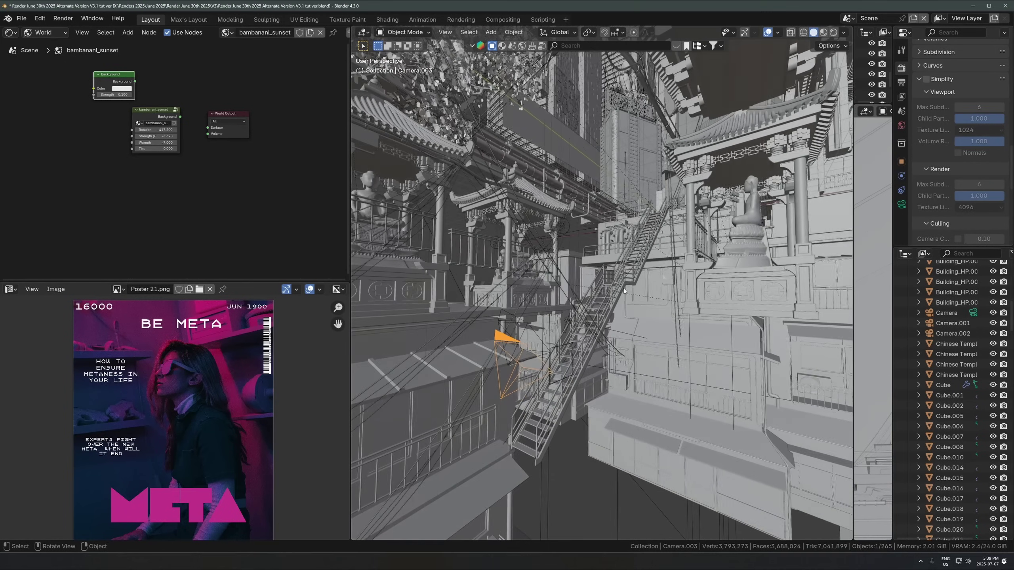
{"action": "middle_click_drag", "start_coordinate": [642, 322], "coordinate": [634, 164]}
{"action": "scroll", "coordinate": [627, 340], "scroll_direction": "up", "scroll_amount": 4}
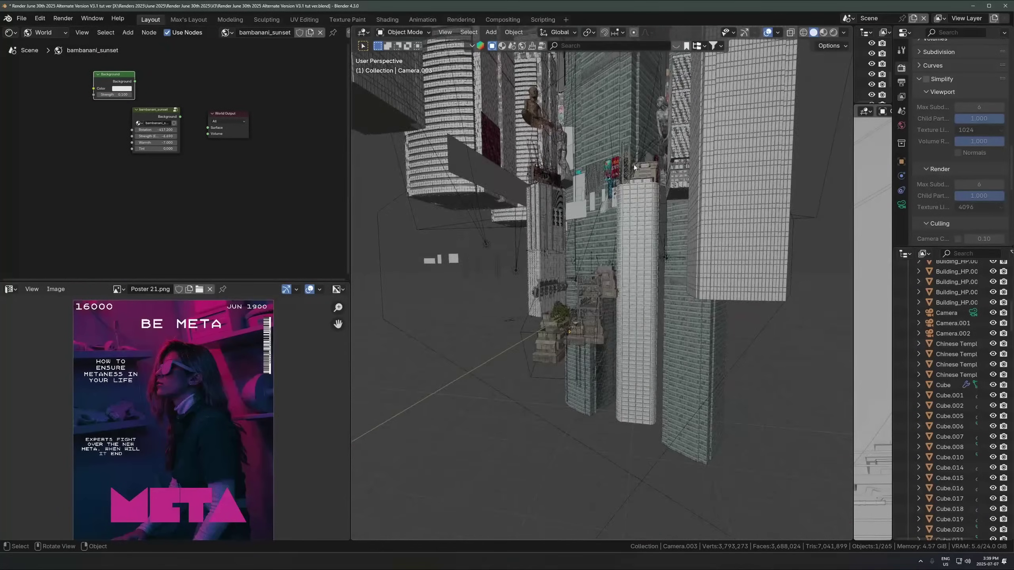
{"action": "scroll", "coordinate": [551, 352], "scroll_direction": "up", "scroll_amount": 3}
{"action": "middle_click_drag", "start_coordinate": [551, 351], "coordinate": [580, 286], "text": "shift"}
{"action": "scroll", "coordinate": [573, 307], "scroll_direction": "up", "scroll_amount": 4}
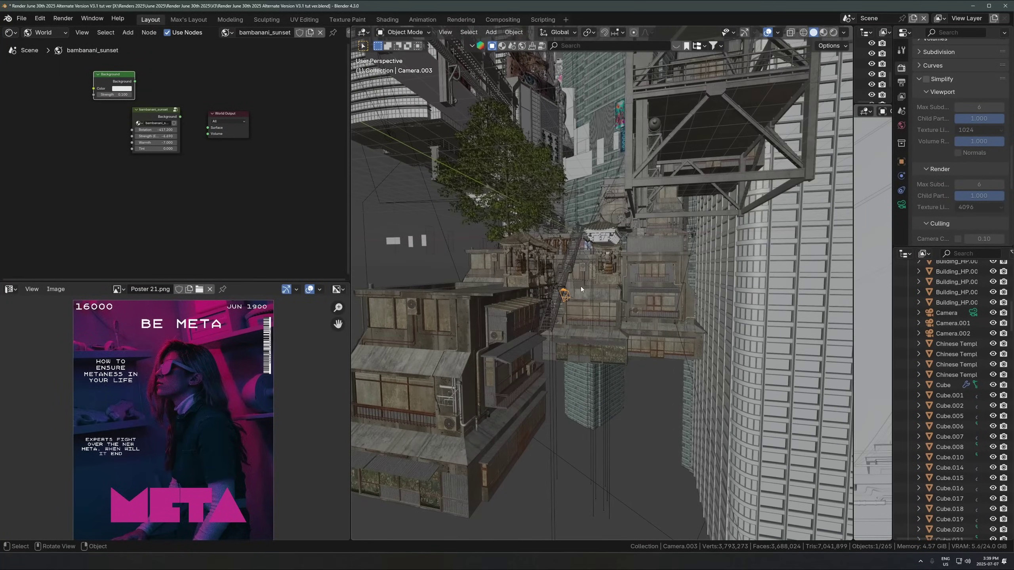
Step: Select the camera beside the long staircase, frame it in the viewport and display its lens settings
{"action": "left_click", "coordinate": [569, 271]}
{"action": "scroll", "coordinate": [565, 286], "scroll_direction": "up", "scroll_amount": 3}
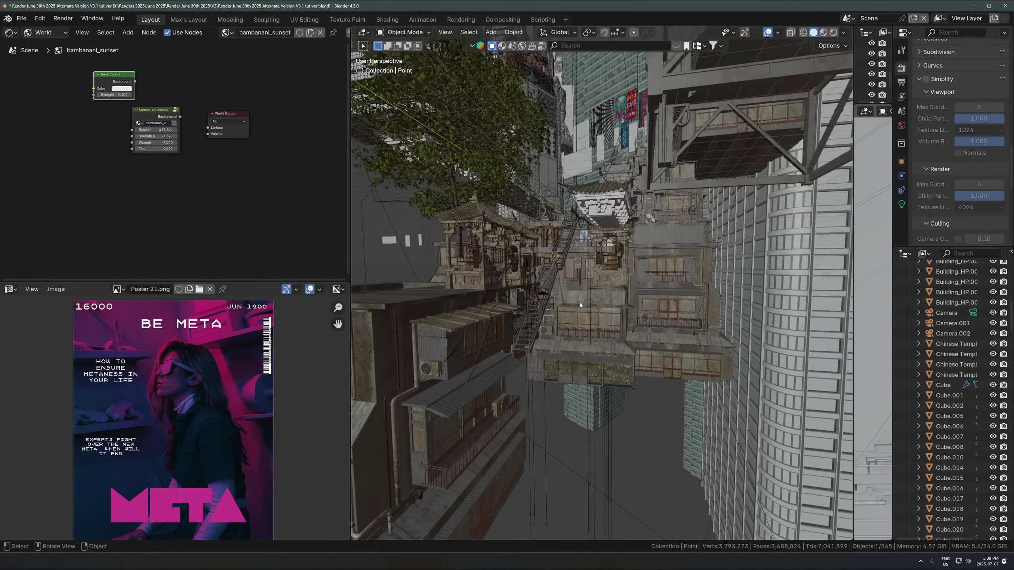
{"action": "middle_click_drag", "start_coordinate": [580, 302], "coordinate": [579, 351], "text": "shift"}
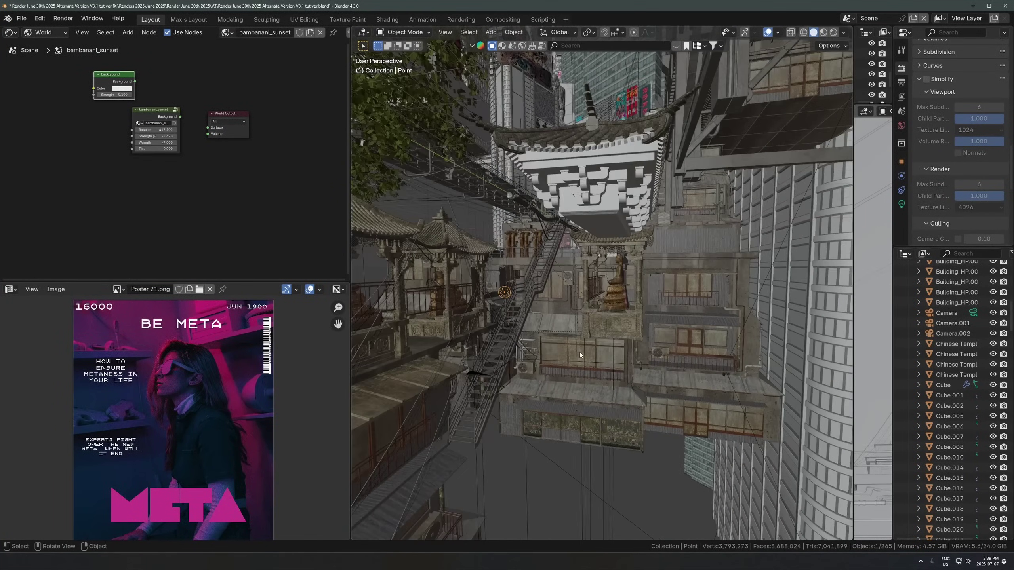
{"action": "left_click", "coordinate": [580, 352]}
{"action": "key", "text": "KP_Decimal"}
{"action": "middle_click_drag", "start_coordinate": [689, 304], "coordinate": [568, 219]}
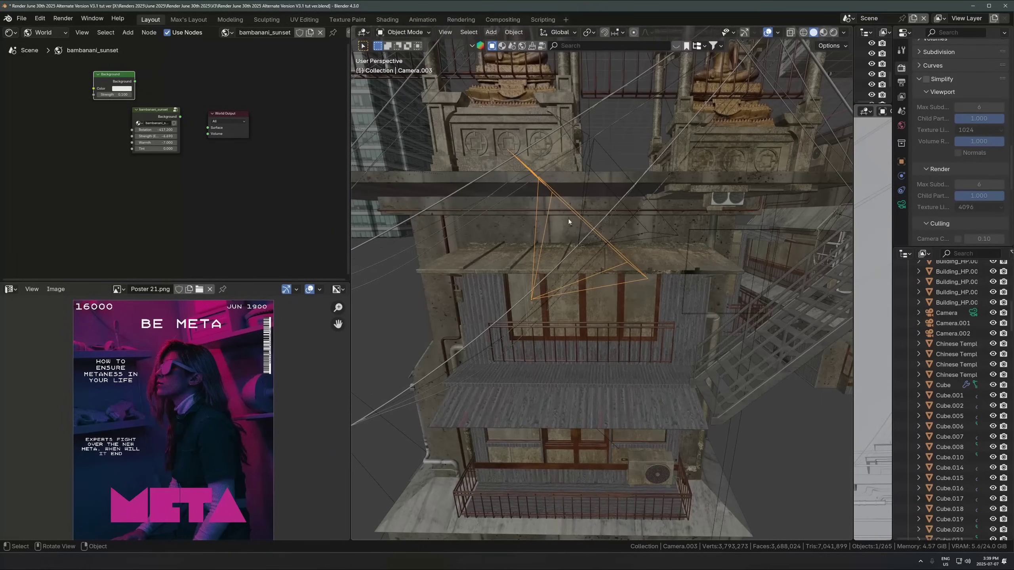
{"action": "left_click", "coordinate": [901, 205]}
{"action": "scroll", "coordinate": [968, 125], "scroll_direction": "up", "scroll_amount": 5}
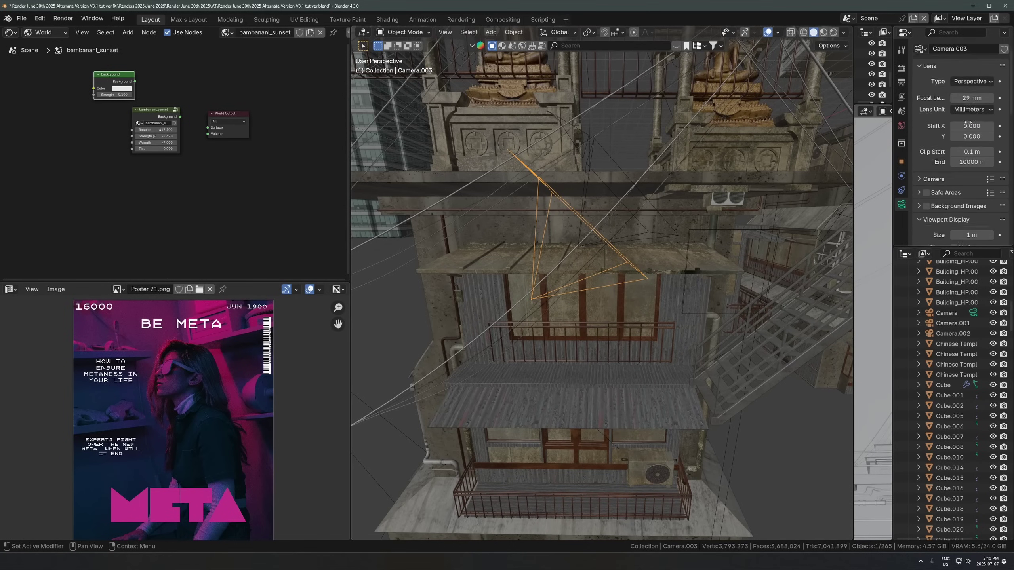
{"action": "scroll", "coordinate": [968, 125], "scroll_direction": "up", "scroll_amount": 2}
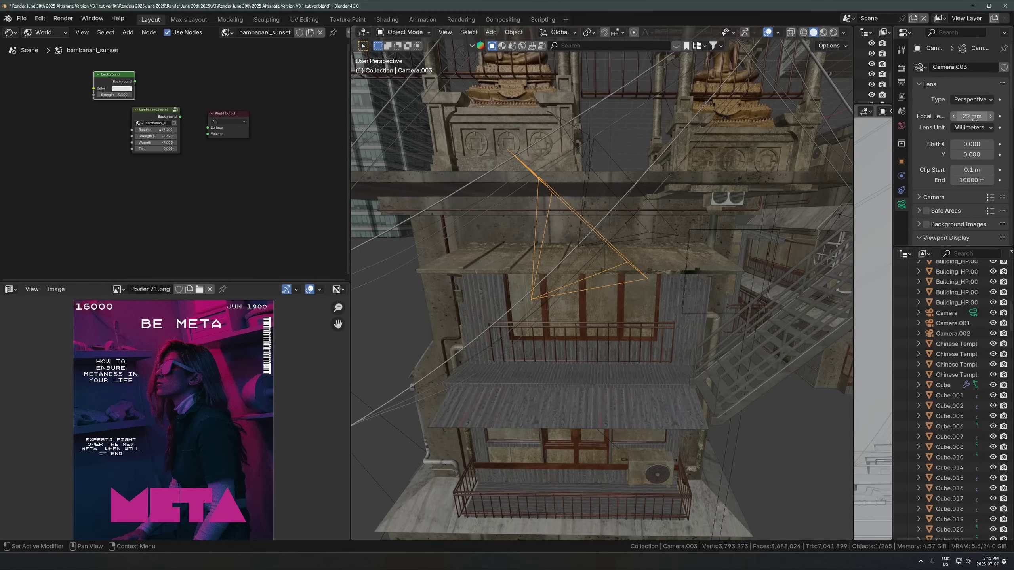
Step: Look up toward the skyscraper, switch to the camera view and set the viewport to rendered shading
{"action": "middle_click_drag", "start_coordinate": [527, 311], "coordinate": [581, 250]}
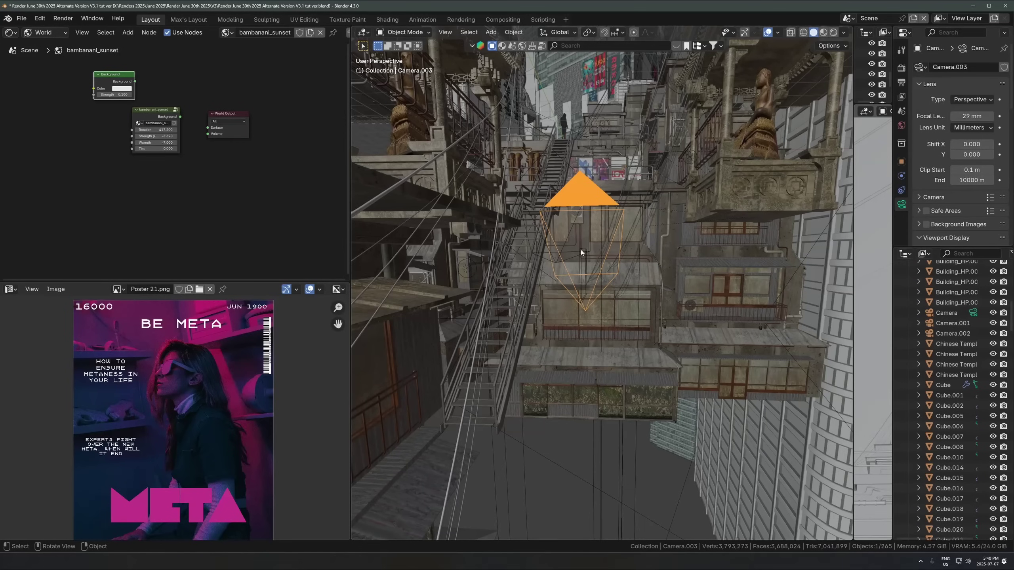
{"action": "middle_click_drag", "start_coordinate": [582, 330], "coordinate": [605, 255]}
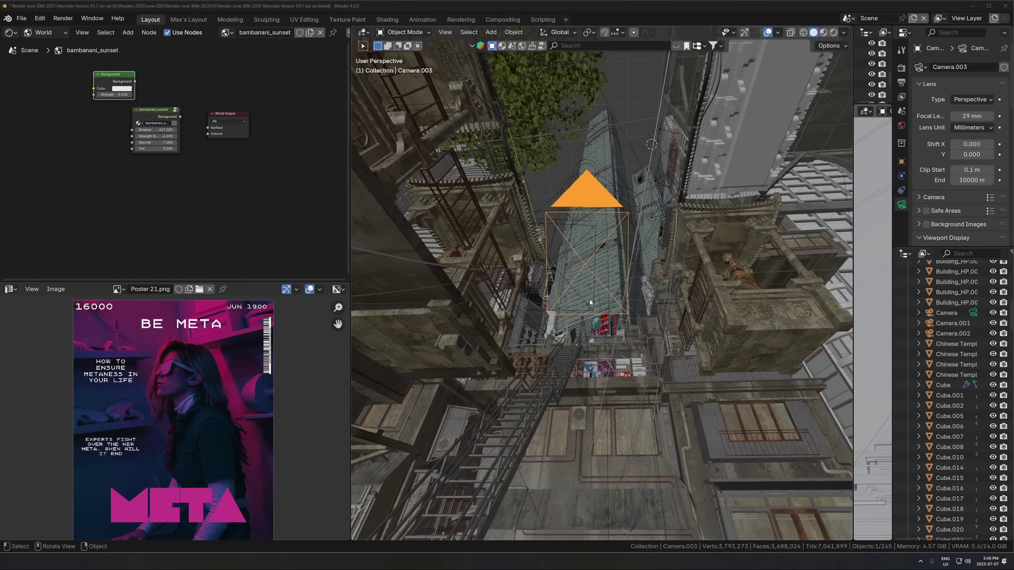
{"action": "scroll", "coordinate": [590, 299], "scroll_direction": "up", "scroll_amount": 5}
{"action": "middle_click_drag", "start_coordinate": [586, 303], "coordinate": [620, 280]}
{"action": "key", "text": "KP_0"}
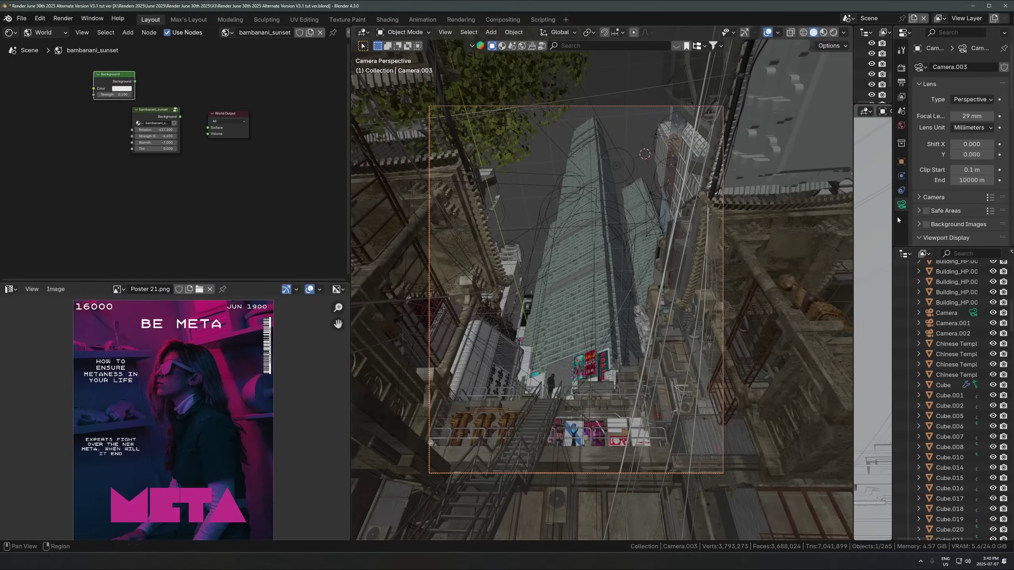
{"action": "key", "text": "z"}
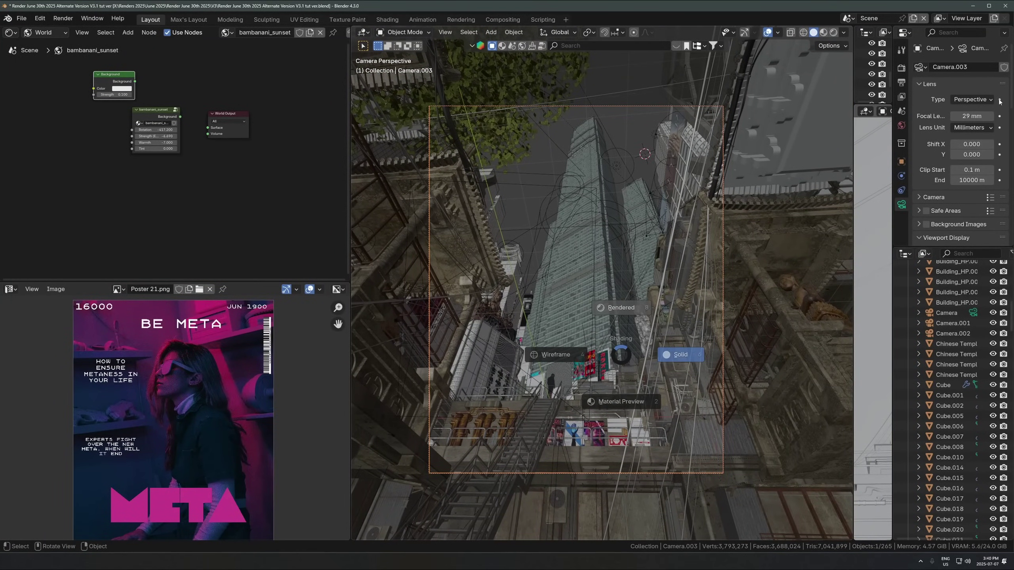
{"action": "key", "text": "8"}
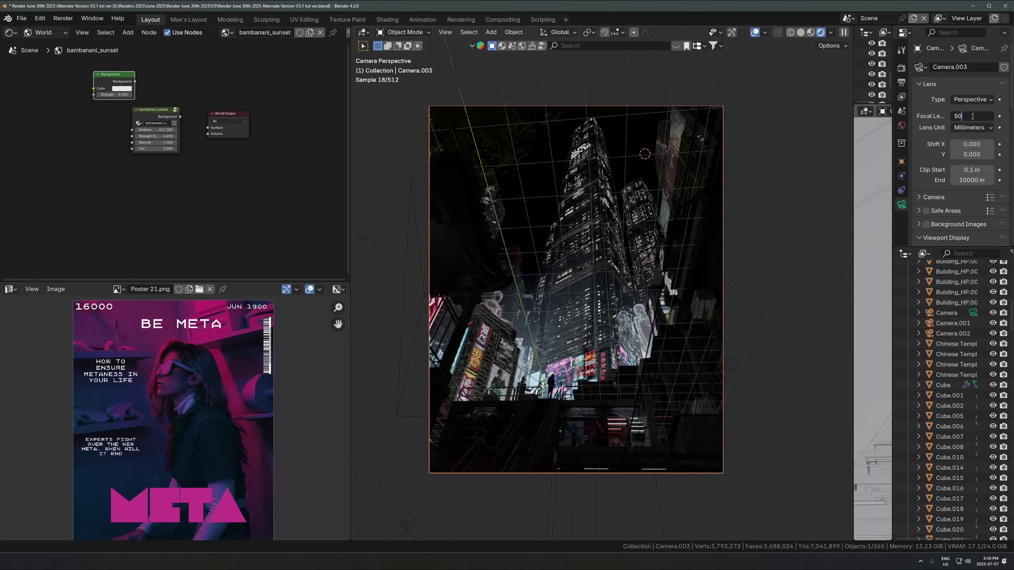
Step: Try a 50 mm focal length on the camera and restore it to 29 mm
{"action": "key", "text": "Return"}
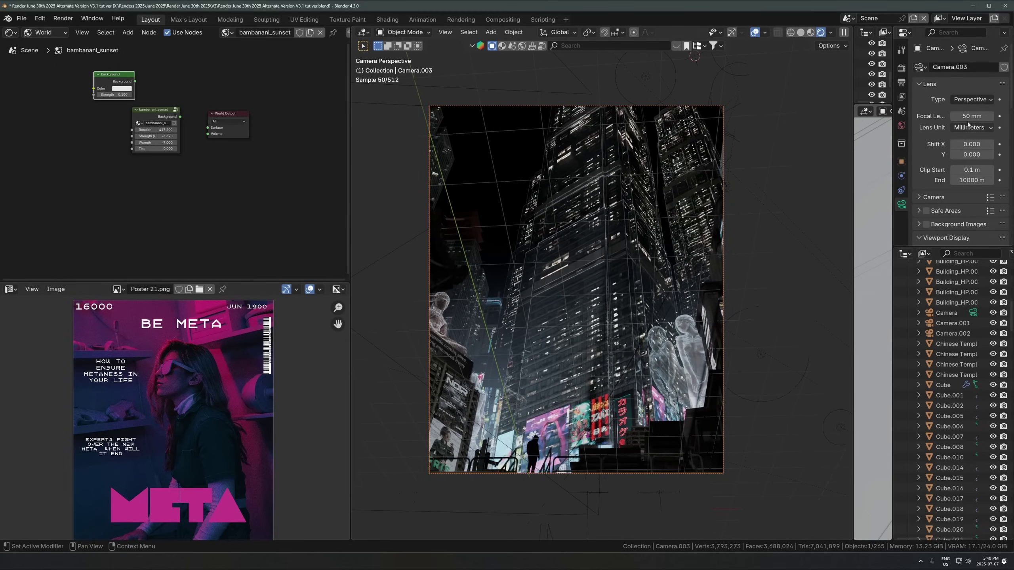
{"action": "left_click_drag", "start_coordinate": [971, 116], "coordinate": [933, 115]}
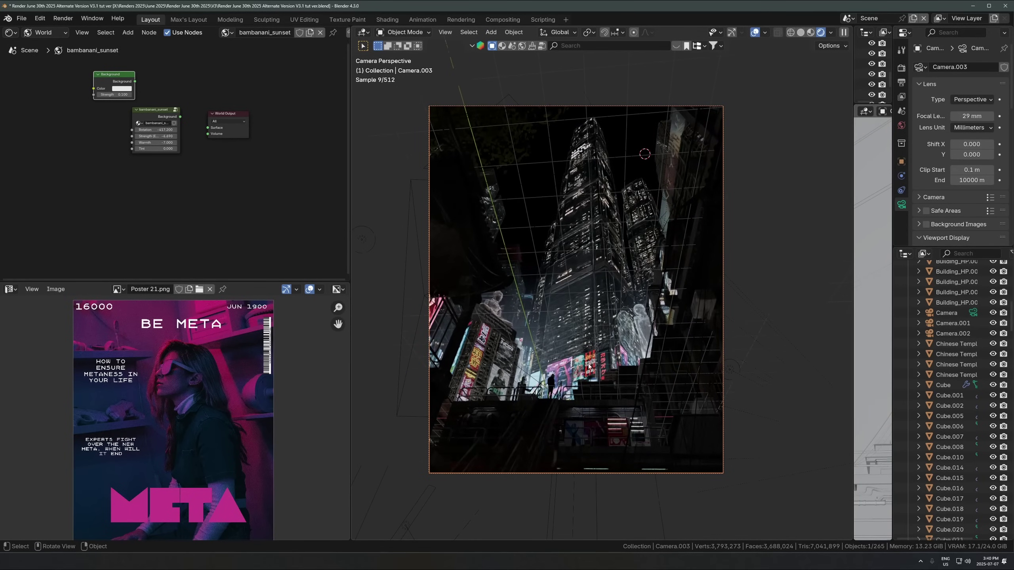